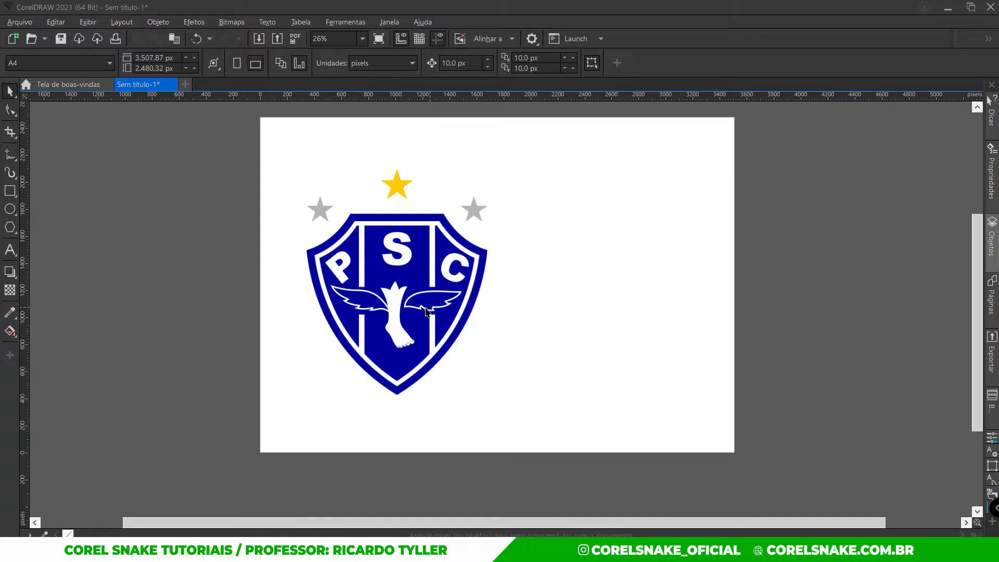
- Enlarge the crest image proportionally about its centre to about 1,534 × 1,919 px
{"action": "left_click", "coordinate": [394, 289]}
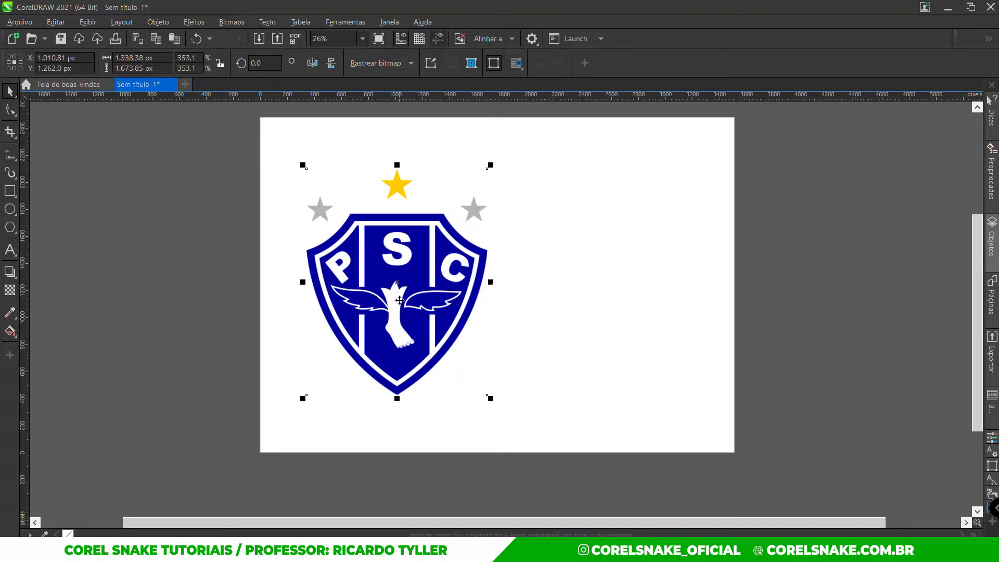
{"action": "left_click_drag", "start_coordinate": [392, 297], "coordinate": [595, 296]}
{"action": "key", "text": "ctrl+z"}
{"action": "left_click_drag", "start_coordinate": [492, 399], "coordinate": [505, 416]}
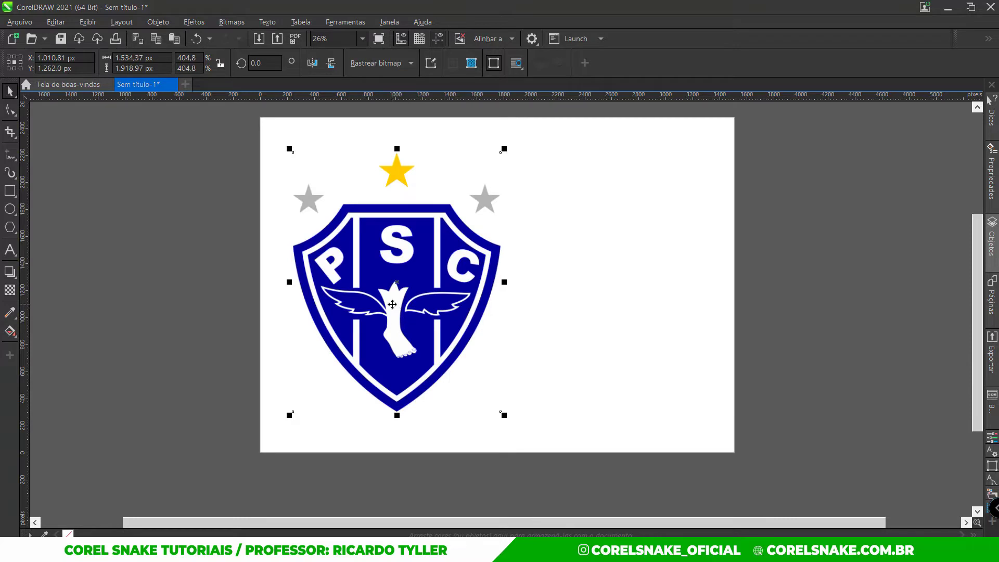
{"action": "left_click", "coordinate": [539, 306]}
{"action": "left_click", "coordinate": [383, 279]}
{"action": "left_click_drag", "start_coordinate": [383, 278], "coordinate": [599, 278]}
{"action": "key", "text": "ctrl+z"}
{"action": "key", "text": "Escape"}
- Shift the crest image slightly left to about X 995 px and set the document's nudge distance to the crest's width, 1534.37 px
{"action": "left_click_drag", "start_coordinate": [460, 324], "coordinate": [457, 323]}
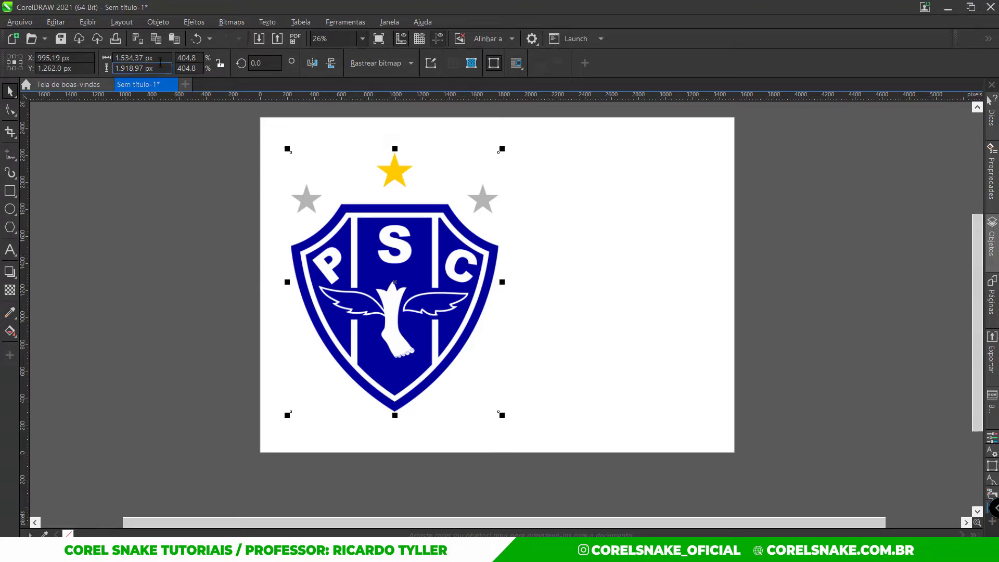
{"action": "left_click_drag", "start_coordinate": [153, 57], "coordinate": [111, 59]}
{"action": "key", "text": "ctrl+c"}
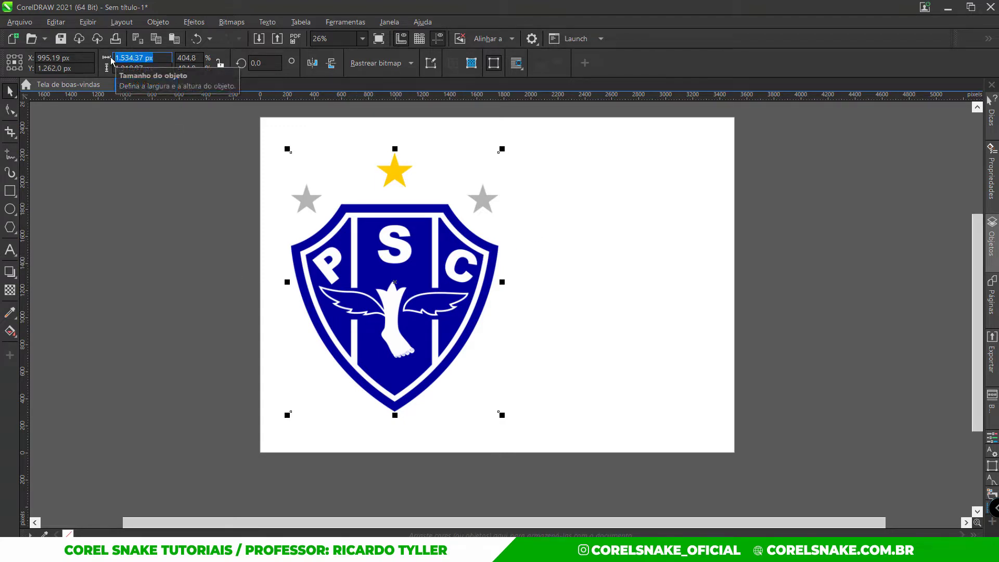
{"action": "left_click", "coordinate": [151, 173]}
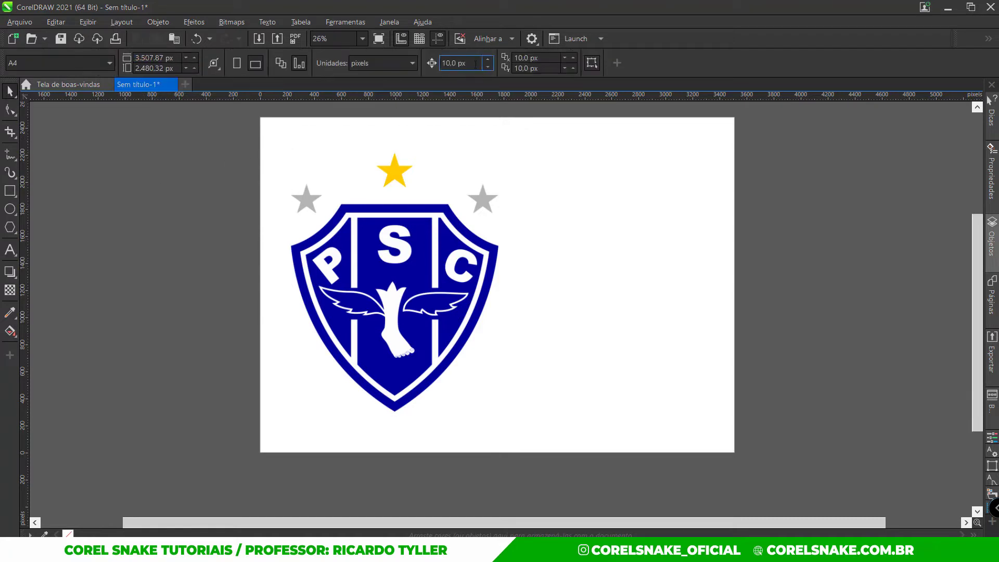
{"action": "left_click_drag", "start_coordinate": [465, 63], "coordinate": [431, 65]}
{"action": "key", "text": "ctrl+v"}
{"action": "key", "text": "Return"}
- Sample the crest's yellow, blue, grey and white into the document palette with the eyedropper
{"action": "left_click", "coordinate": [353, 236]}
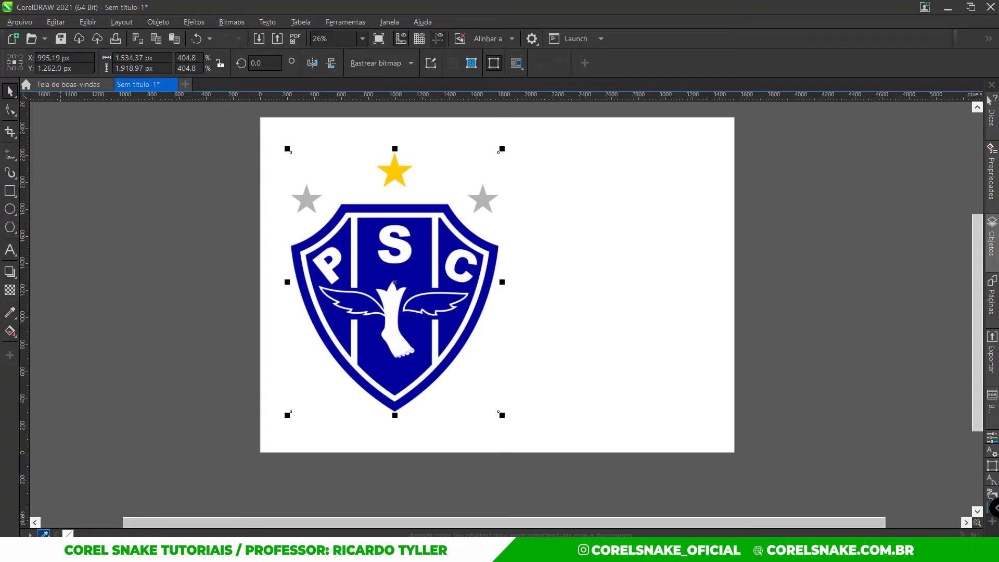
{"action": "left_click", "coordinate": [44, 534]}
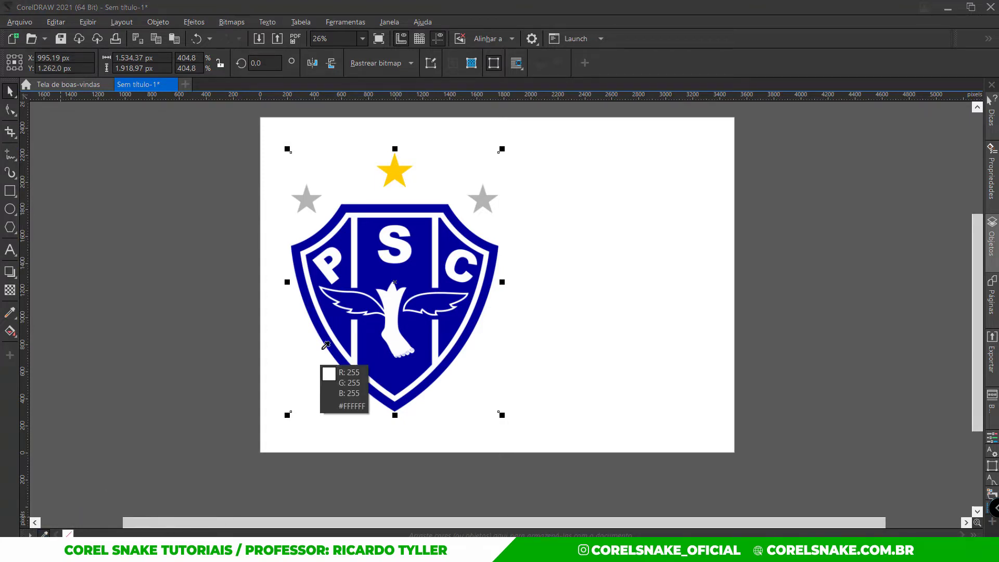
{"action": "left_click", "coordinate": [398, 168]}
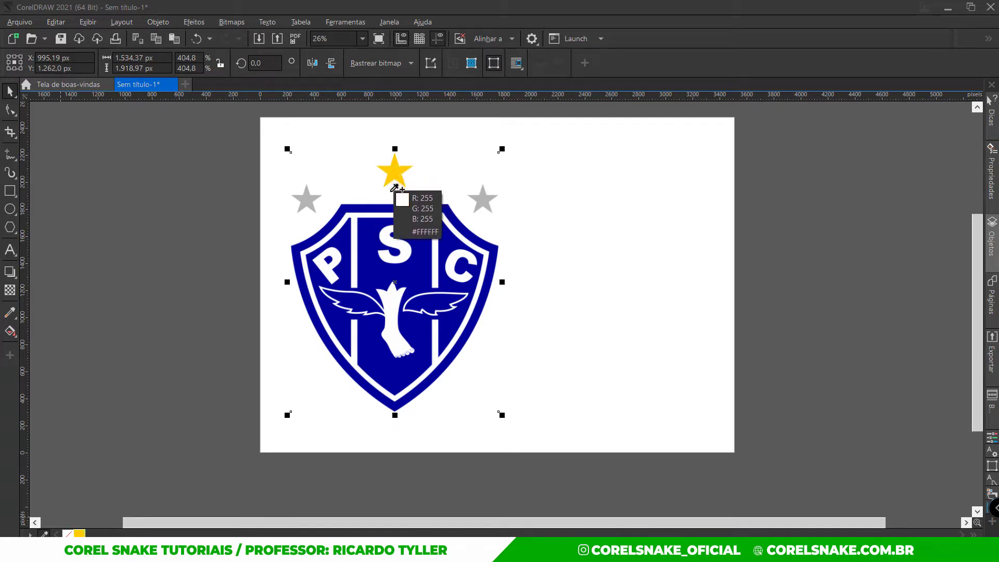
{"action": "left_click", "coordinate": [380, 208]}
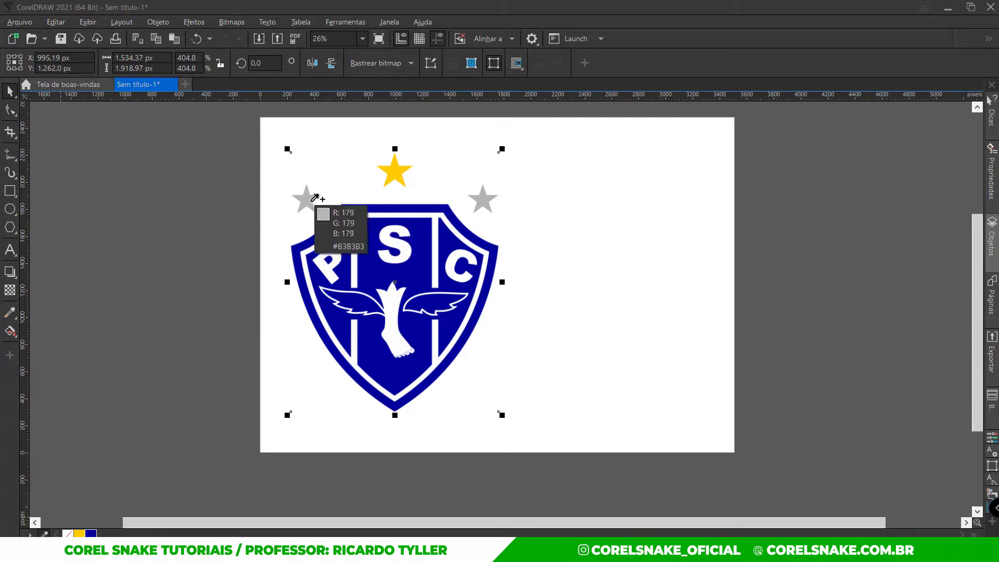
{"action": "left_click", "coordinate": [313, 200]}
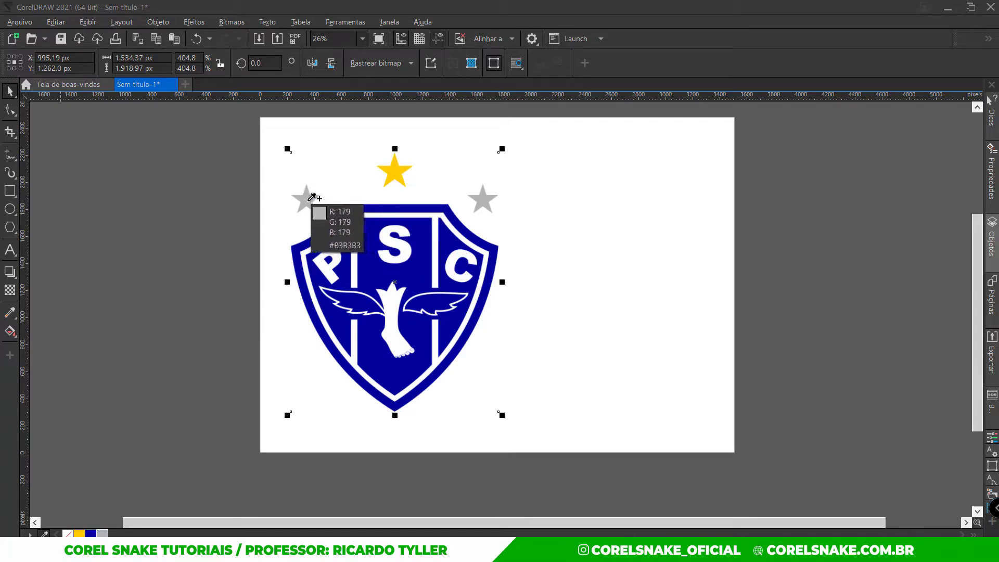
{"action": "left_click", "coordinate": [371, 244]}
{"action": "key", "text": "space"}
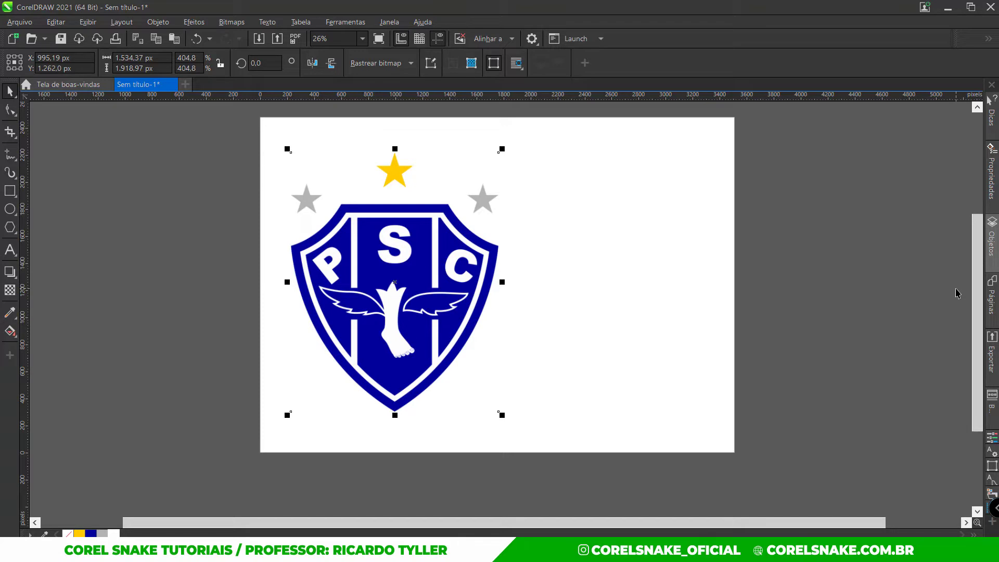
{"action": "key", "text": "ctrl+F2"}
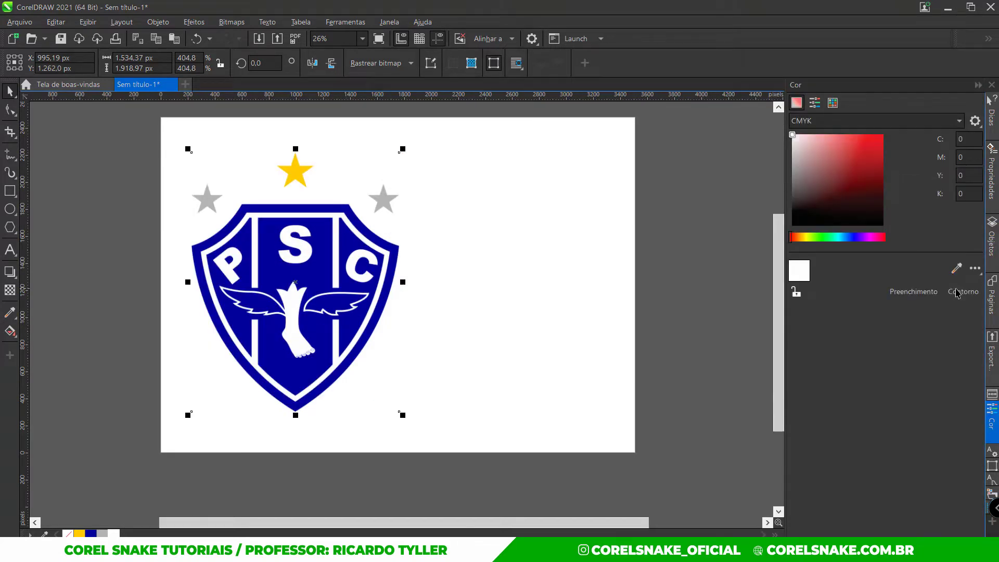
{"action": "key", "text": "ctrl+t"}
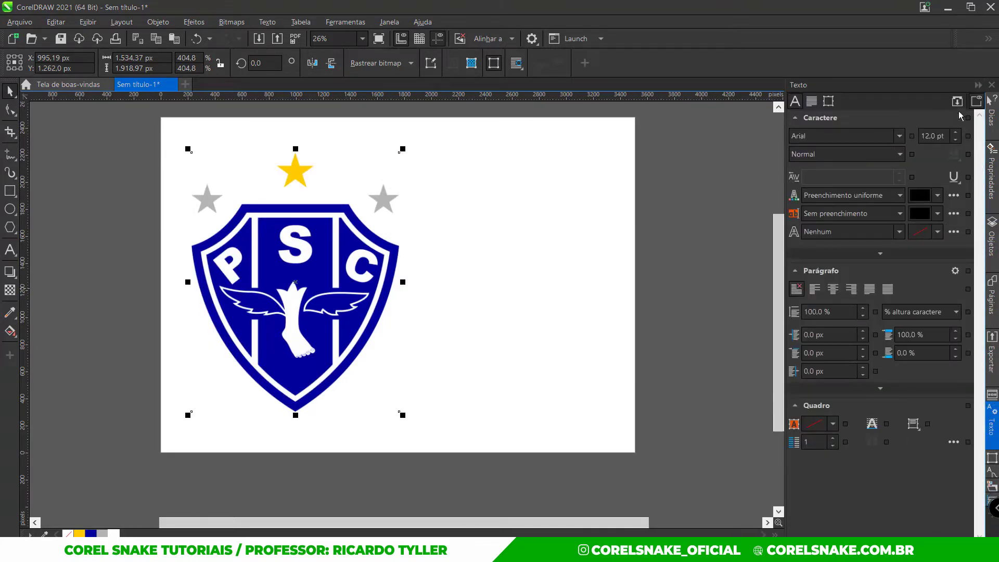
{"action": "left_click", "coordinate": [976, 87]}
{"action": "left_click", "coordinate": [770, 276]}
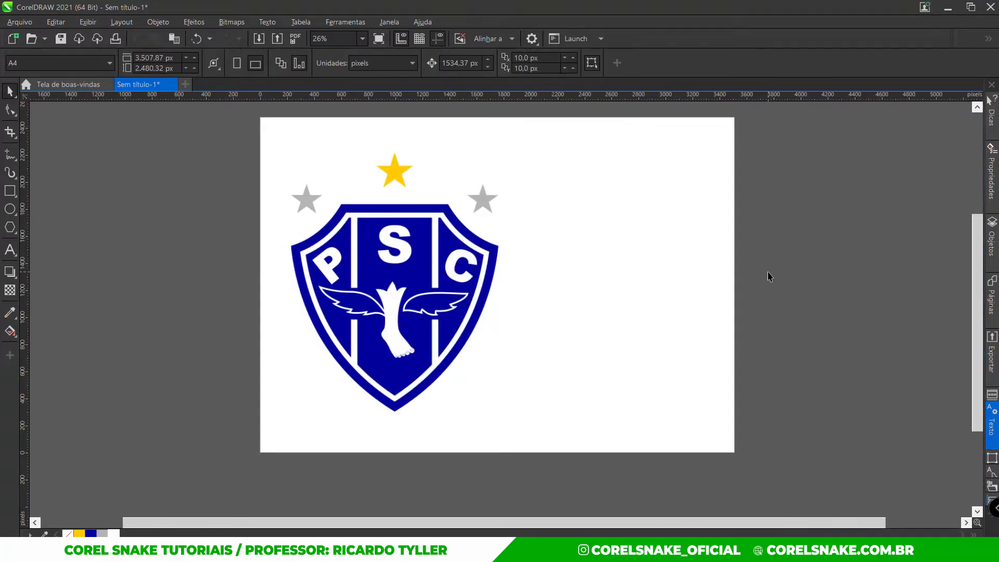
- Apply a uniform transparency of 90 to the crest image
{"action": "left_click", "coordinate": [423, 286]}
{"action": "left_click", "coordinate": [10, 290]}
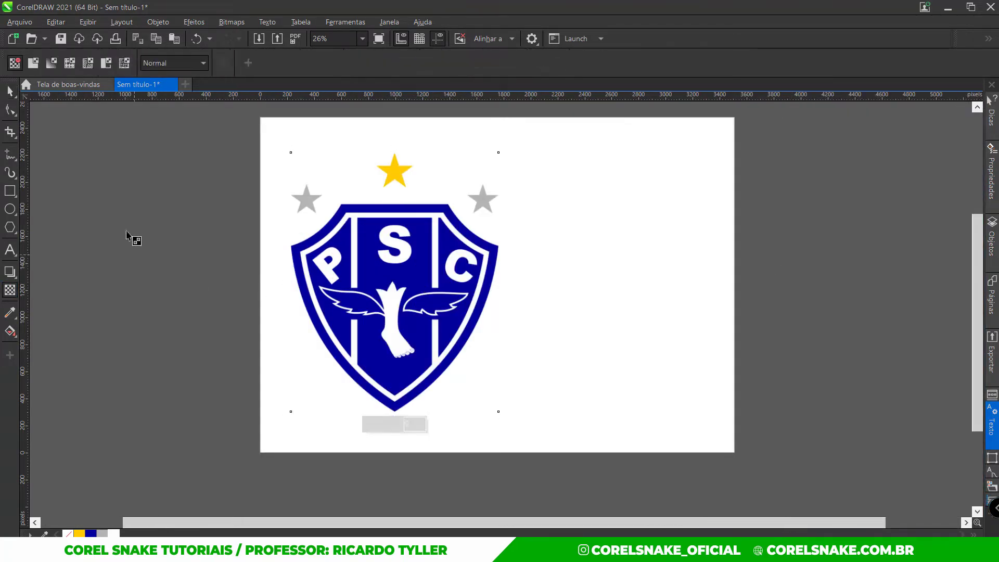
{"action": "left_click", "coordinate": [38, 64]}
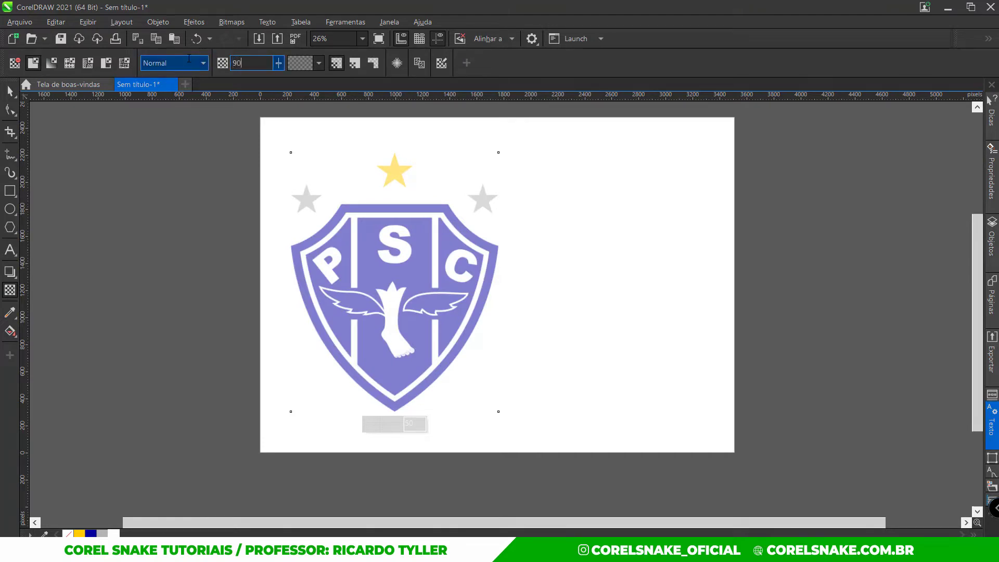
{"action": "key", "text": "Return"}
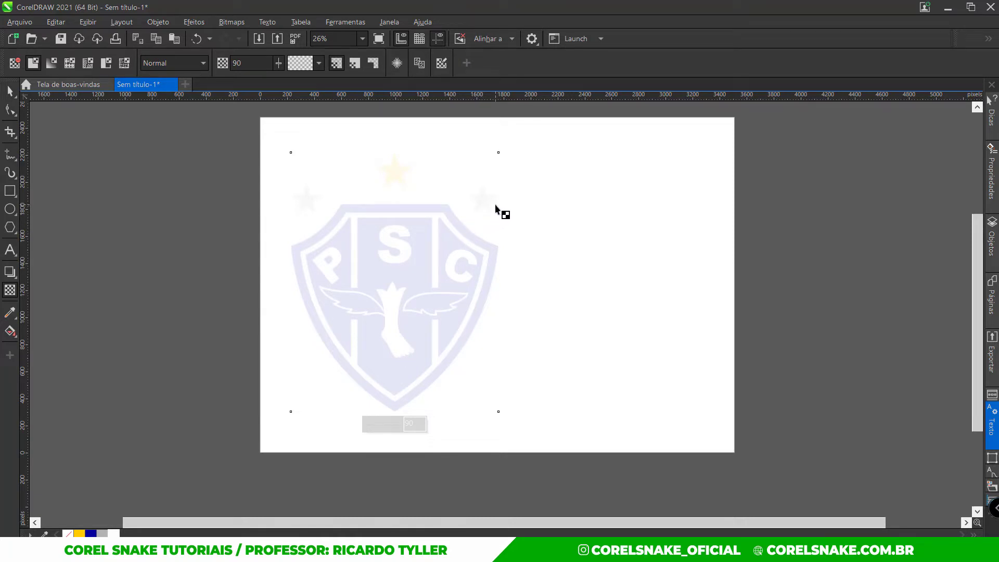
{"action": "scroll", "coordinate": [494, 206], "scroll_direction": "up", "scroll_amount": 3}
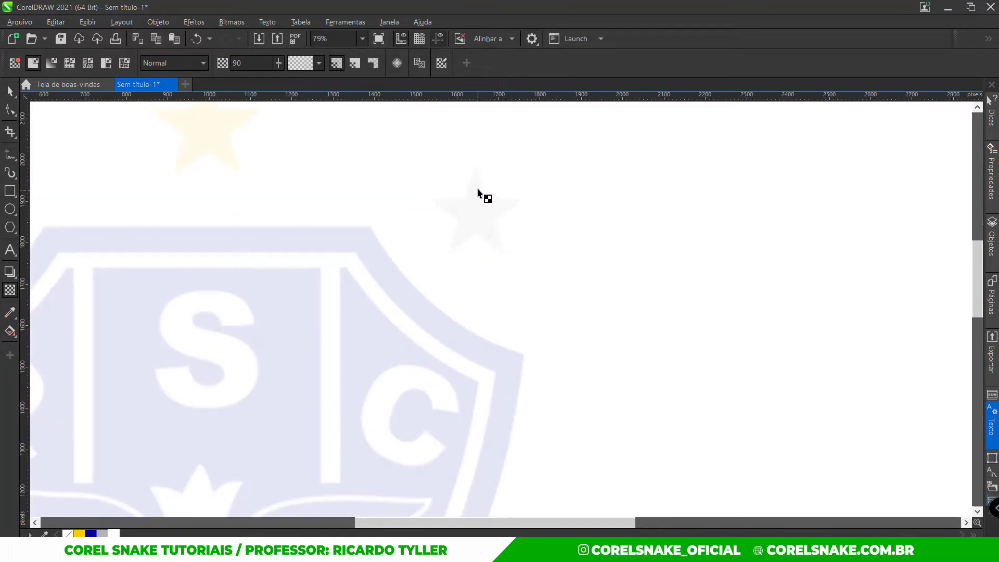
{"action": "scroll", "coordinate": [476, 210], "scroll_direction": "down", "scroll_amount": 3}
{"action": "scroll", "coordinate": [401, 234], "scroll_direction": "up", "scroll_amount": 3}
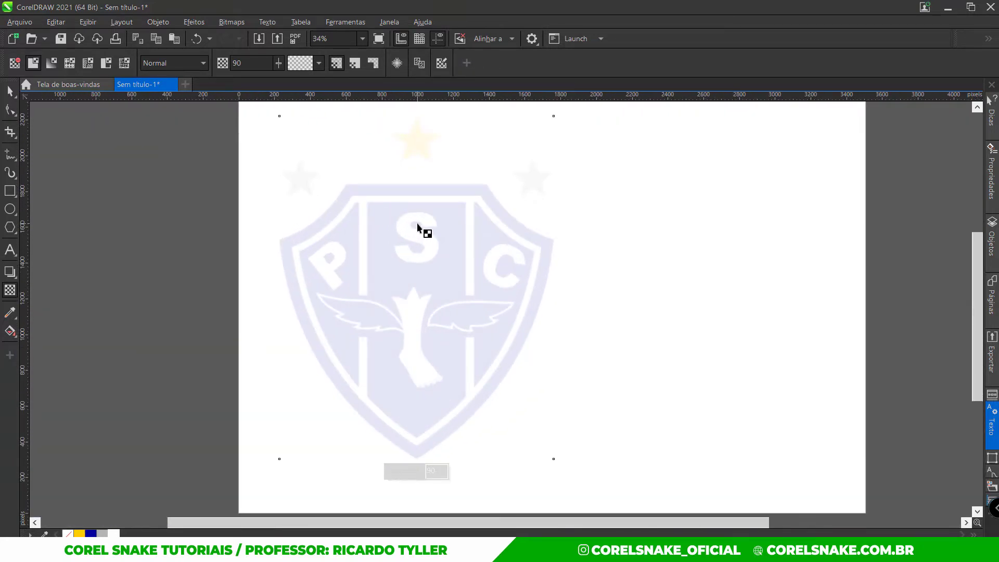
{"action": "left_click", "coordinate": [9, 92]}
{"action": "right_click", "coordinate": [361, 272]}
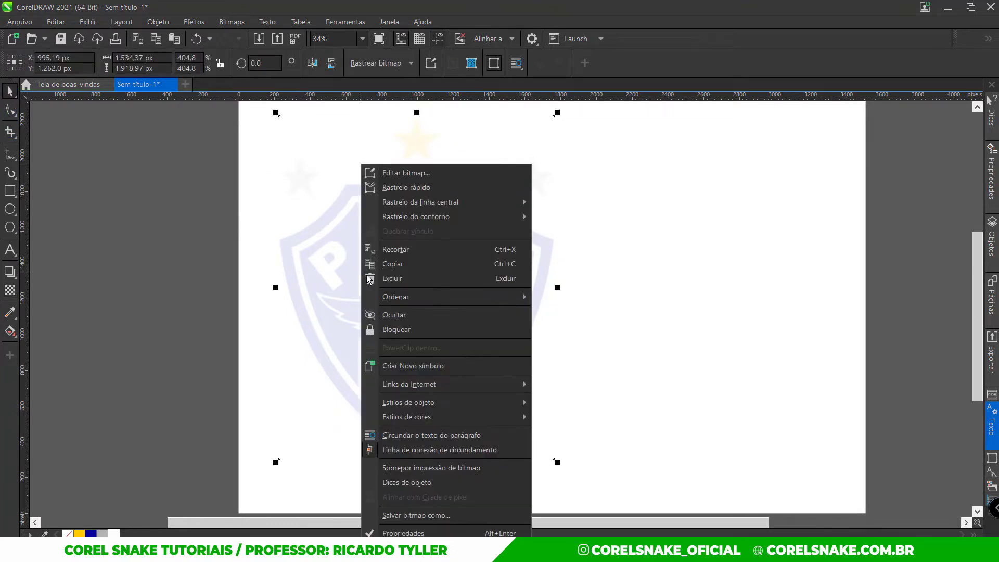
{"action": "left_click", "coordinate": [402, 330]}
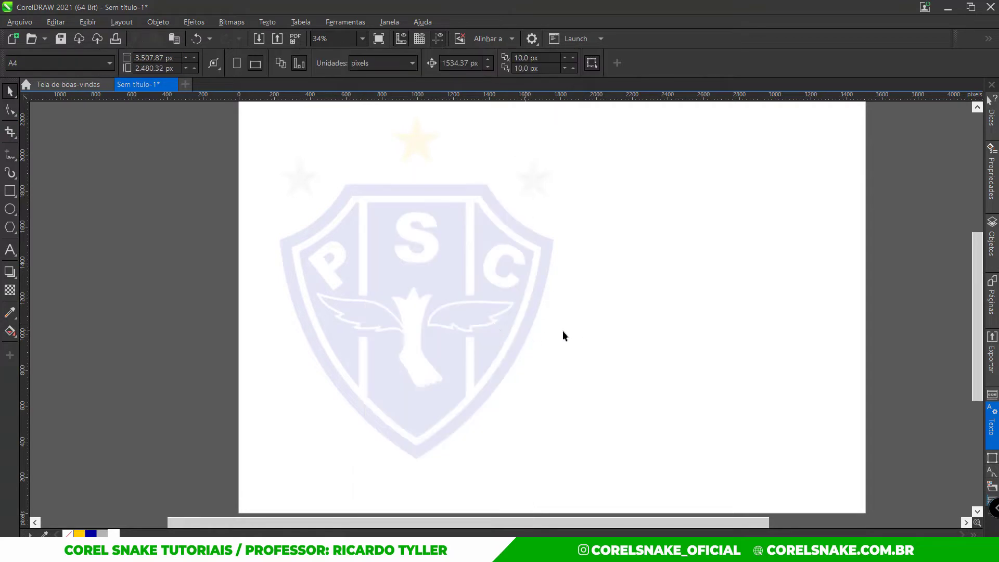
{"action": "left_click", "coordinate": [422, 298]}
{"action": "left_click", "coordinate": [522, 361]}
{"action": "left_click", "coordinate": [461, 341]}
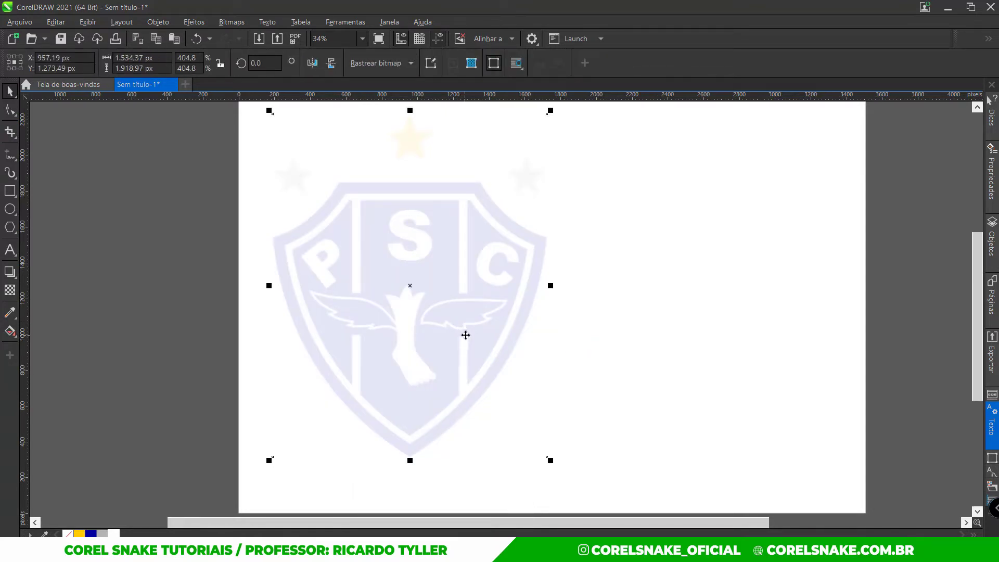
{"action": "key", "text": "ctrl+z"}
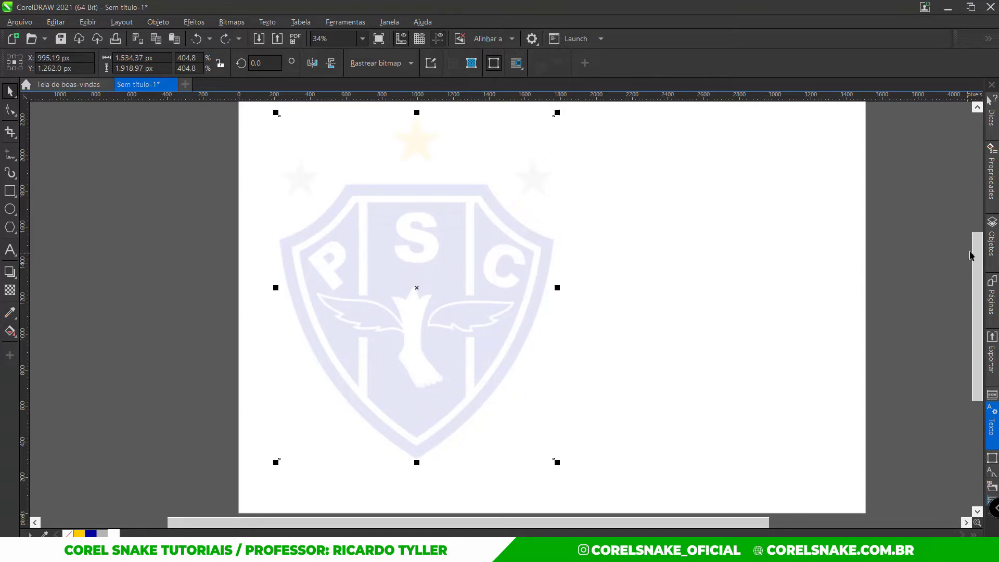
- Lock the faded PaysanduSC.png crest image in place on Camada 1 and deselect it
{"action": "left_click", "coordinate": [991, 244]}
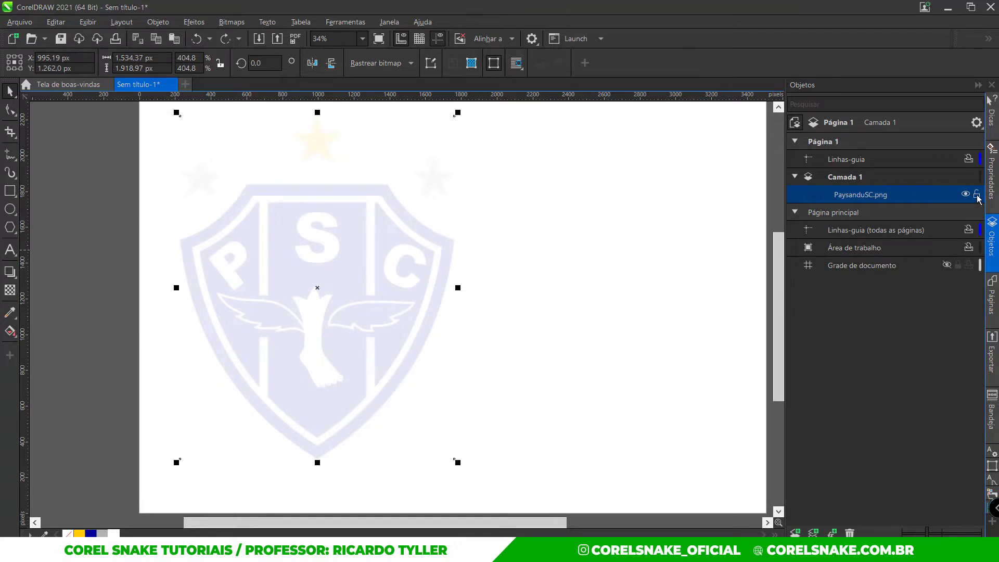
{"action": "right_click", "coordinate": [364, 266]}
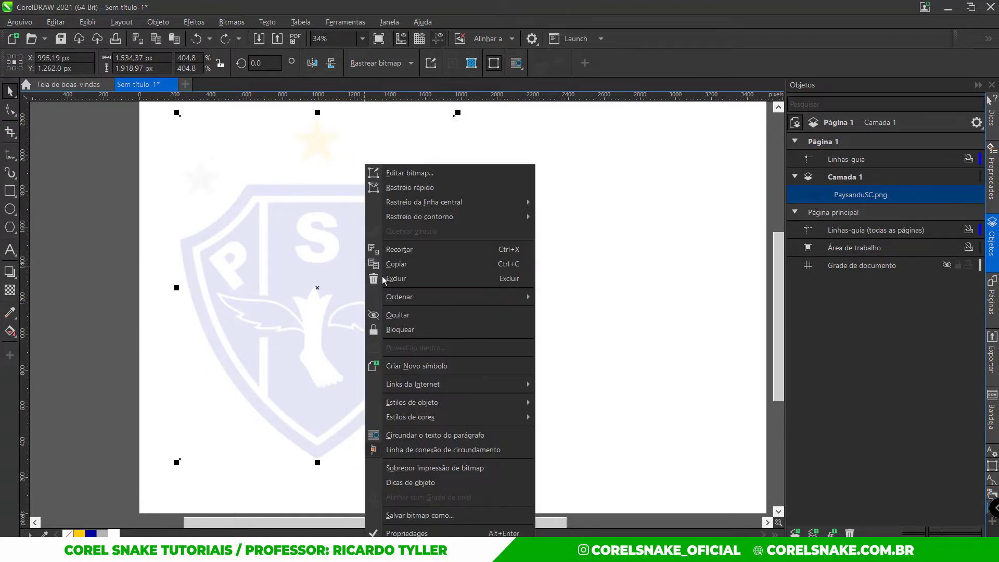
{"action": "left_click", "coordinate": [397, 329]}
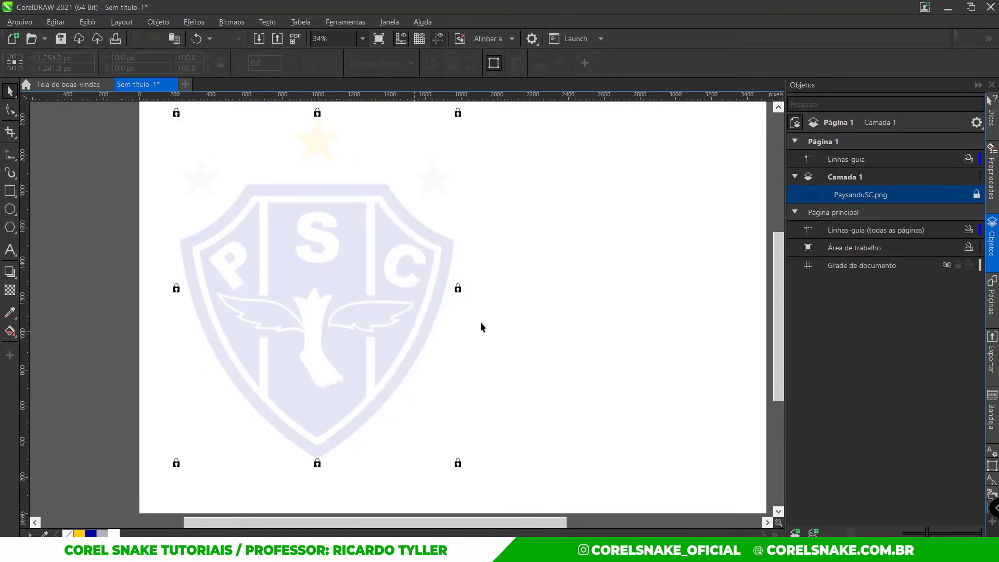
{"action": "left_click", "coordinate": [978, 86]}
{"action": "left_click", "coordinate": [606, 317]}
- Draw a circle about 2,814 px in diameter centred near the upper part of the crest
{"action": "scroll", "coordinate": [357, 361], "scroll_direction": "down", "scroll_amount": 1}
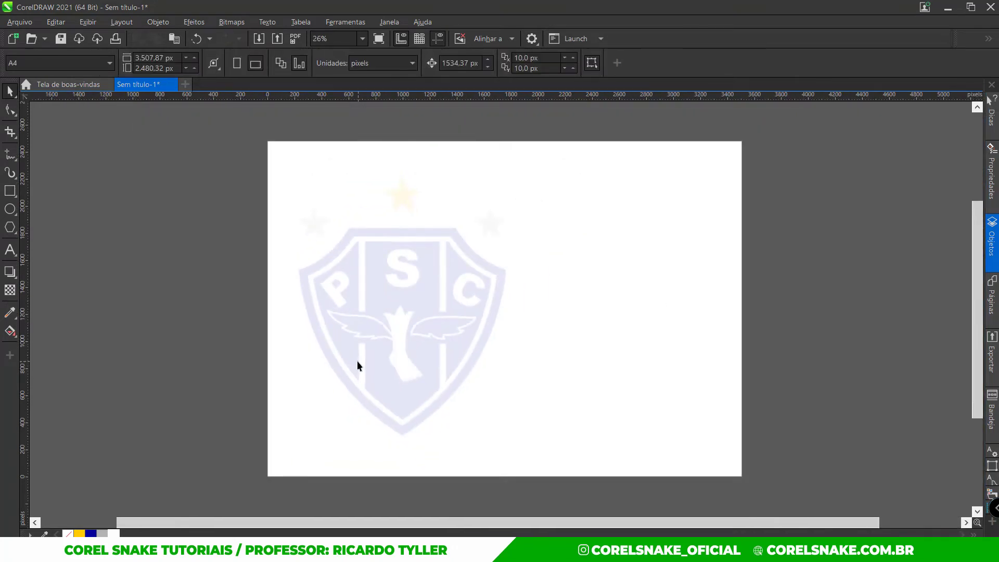
{"action": "scroll", "coordinate": [355, 362], "scroll_direction": "up", "scroll_amount": 1}
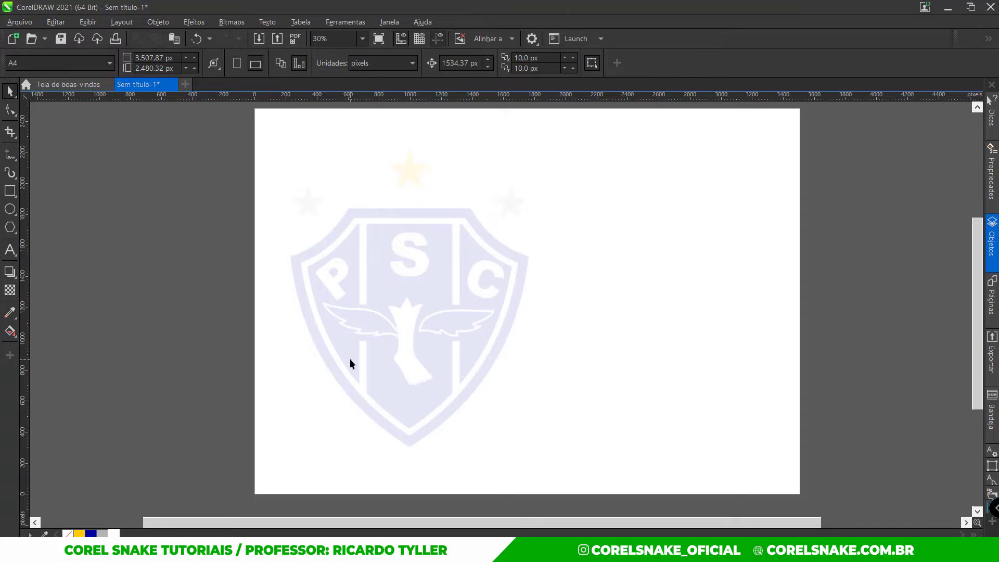
{"action": "scroll", "coordinate": [360, 345], "scroll_direction": "down", "scroll_amount": 1}
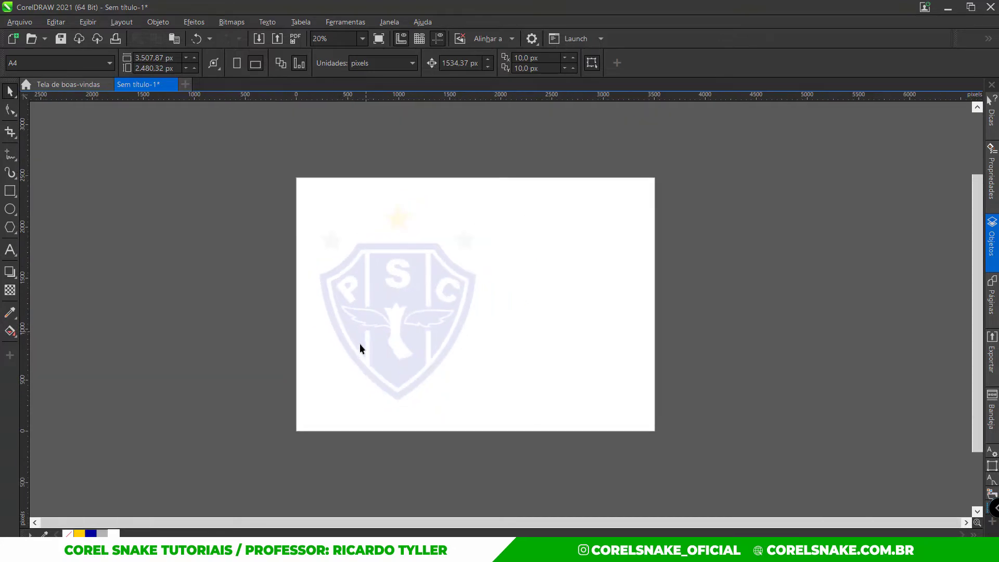
{"action": "left_click", "coordinate": [10, 209]}
{"action": "scroll", "coordinate": [375, 239], "scroll_direction": "down", "scroll_amount": 4}
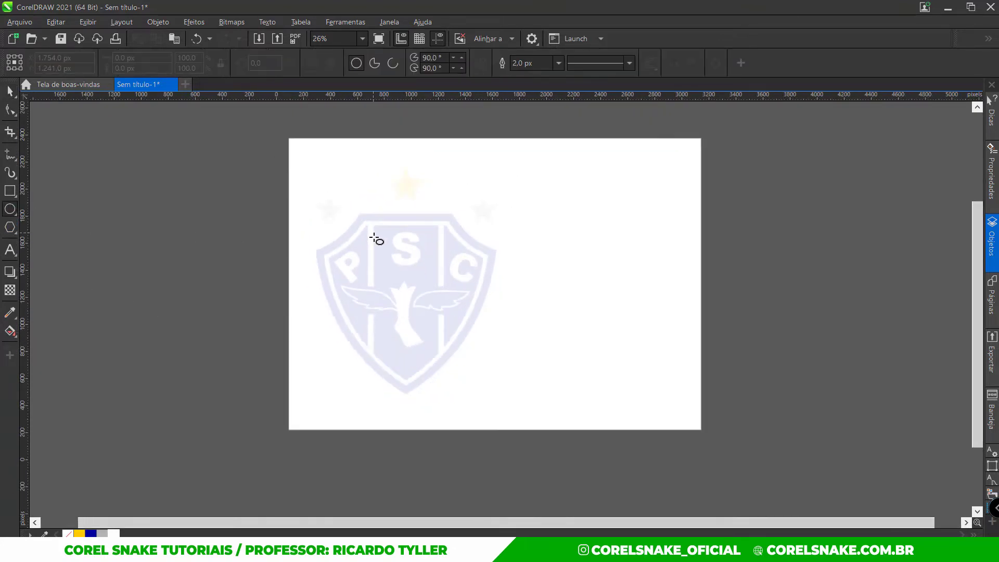
{"action": "left_click_drag", "start_coordinate": [383, 223], "coordinate": [495, 334]}
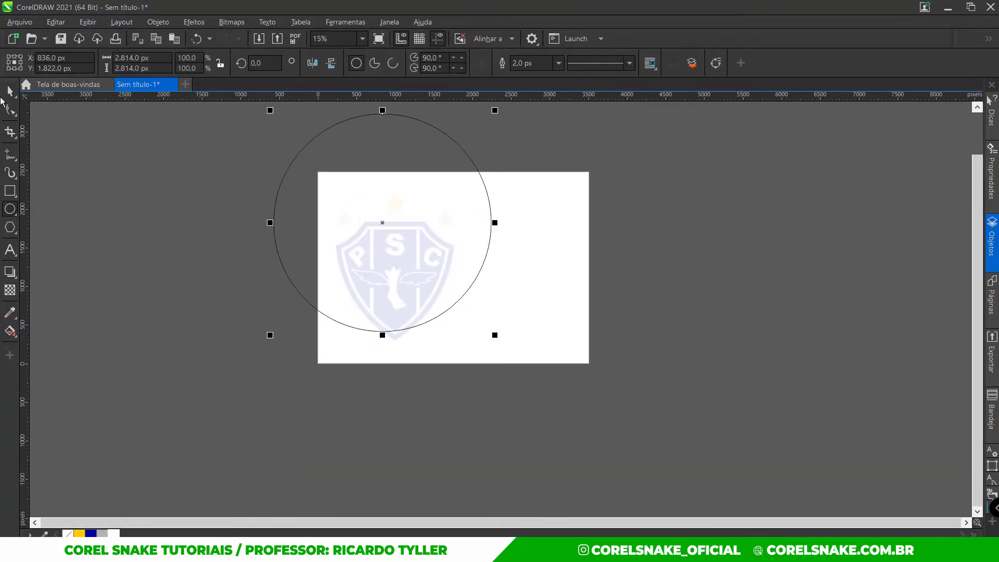
{"action": "key", "text": "space"}
- Move the circle over the shield's left curve and enlarge it to about 2,932 px in diameter
{"action": "scroll", "coordinate": [417, 278], "scroll_direction": "up", "scroll_amount": 6}
{"action": "left_click_drag", "start_coordinate": [417, 278], "coordinate": [556, 292]}
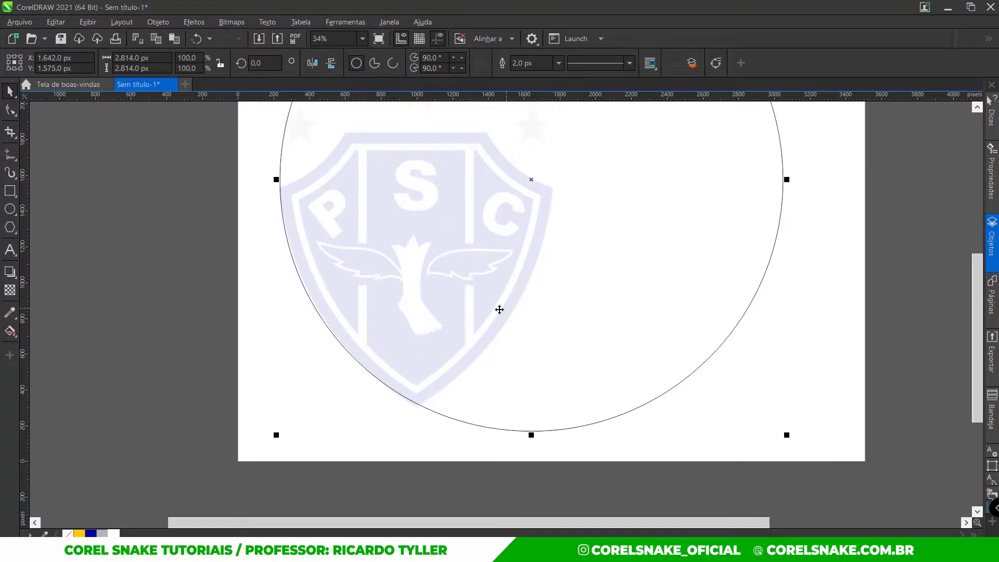
{"action": "scroll", "coordinate": [499, 310], "scroll_direction": "down", "scroll_amount": 2}
{"action": "left_click_drag", "start_coordinate": [666, 384], "coordinate": [550, 332]}
{"action": "scroll", "coordinate": [435, 345], "scroll_direction": "up", "scroll_amount": 4}
{"action": "scroll", "coordinate": [368, 370], "scroll_direction": "down", "scroll_amount": 2}
{"action": "scroll", "coordinate": [318, 307], "scroll_direction": "down", "scroll_amount": 1}
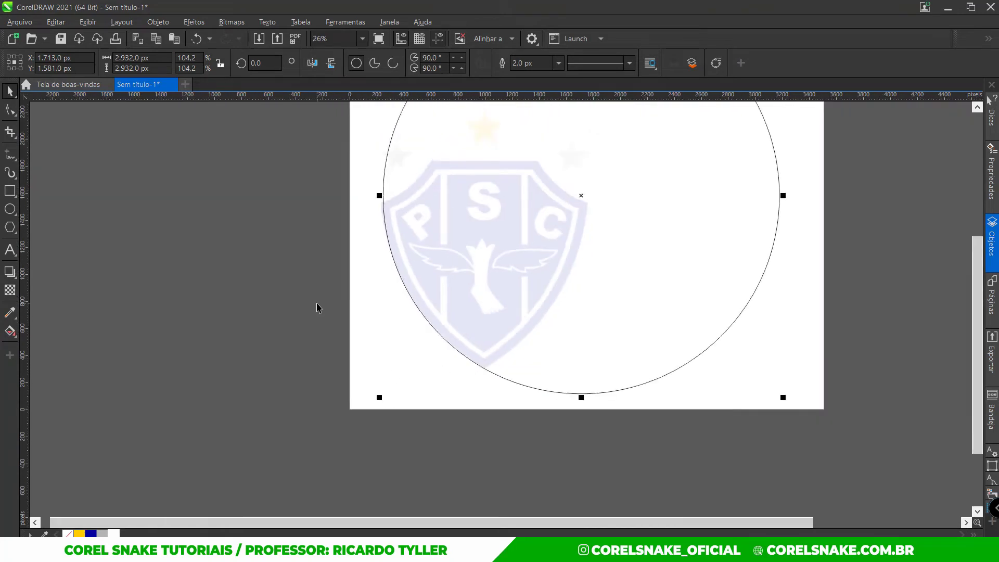
- Enlarge the circle to about 3,034 px in diameter and align it with the shield's lower-left outer edge
{"action": "scroll", "coordinate": [330, 210], "scroll_direction": "down", "scroll_amount": 1}
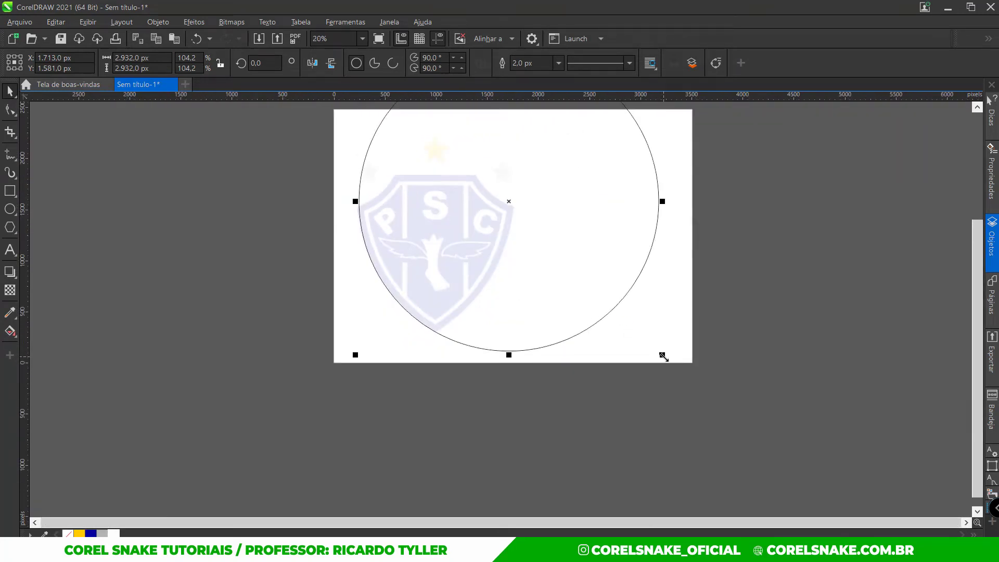
{"action": "left_click_drag", "start_coordinate": [663, 356], "coordinate": [667, 363]}
{"action": "scroll", "coordinate": [448, 281], "scroll_direction": "up", "scroll_amount": 3}
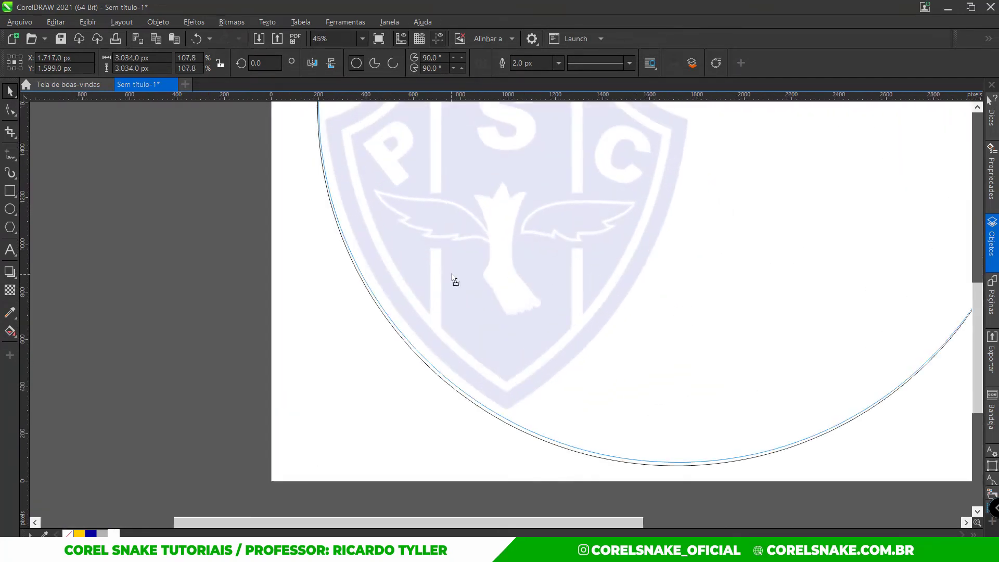
{"action": "left_click_drag", "start_coordinate": [452, 275], "coordinate": [457, 269]}
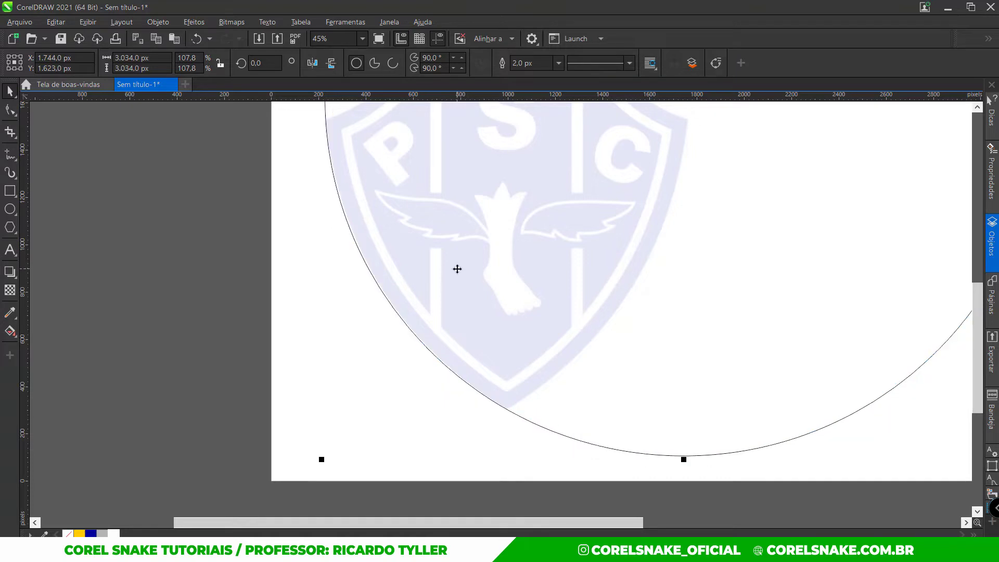
{"action": "scroll", "coordinate": [280, 241], "scroll_direction": "down", "scroll_amount": 4}
{"action": "scroll", "coordinate": [385, 217], "scroll_direction": "up", "scroll_amount": 1}
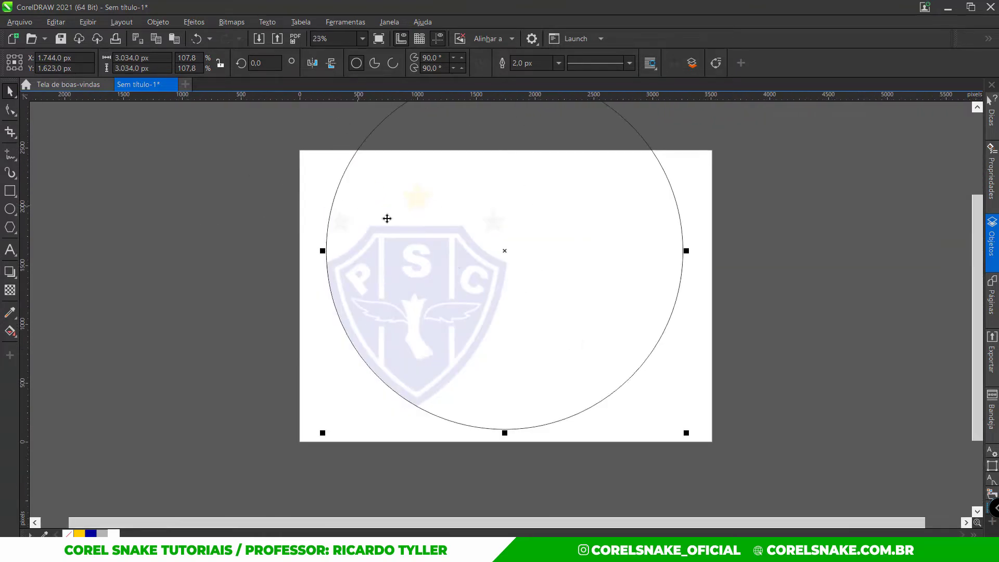
- Duplicate the large circle horizontally and align the copy with the shield's right outer edge
{"action": "scroll", "coordinate": [493, 296], "scroll_direction": "down", "scroll_amount": 1}
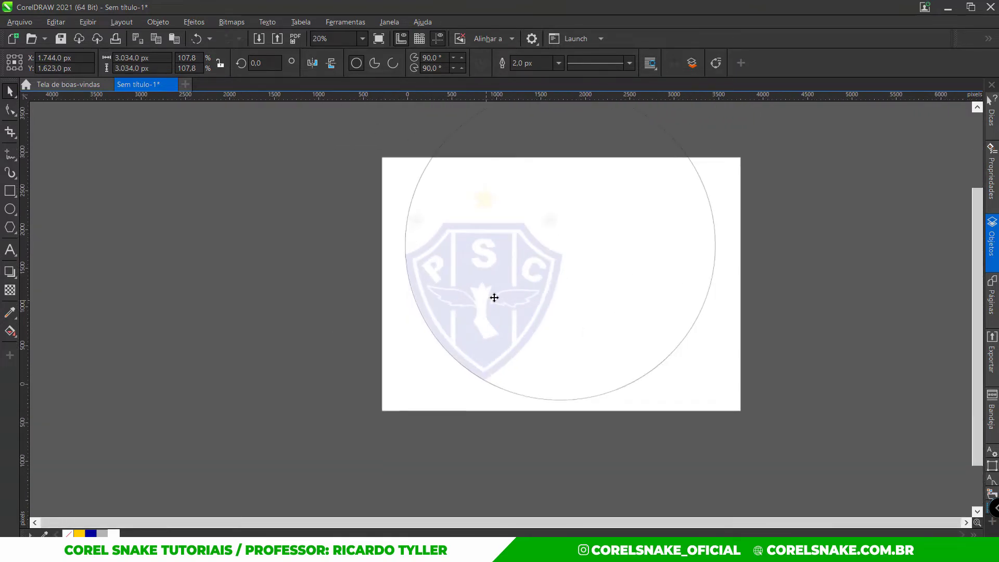
{"action": "scroll", "coordinate": [663, 260], "scroll_direction": "up", "scroll_amount": 2}
{"action": "left_click_drag", "start_coordinate": [663, 260], "coordinate": [464, 264]}
{"action": "scroll", "coordinate": [564, 290], "scroll_direction": "up", "scroll_amount": 2}
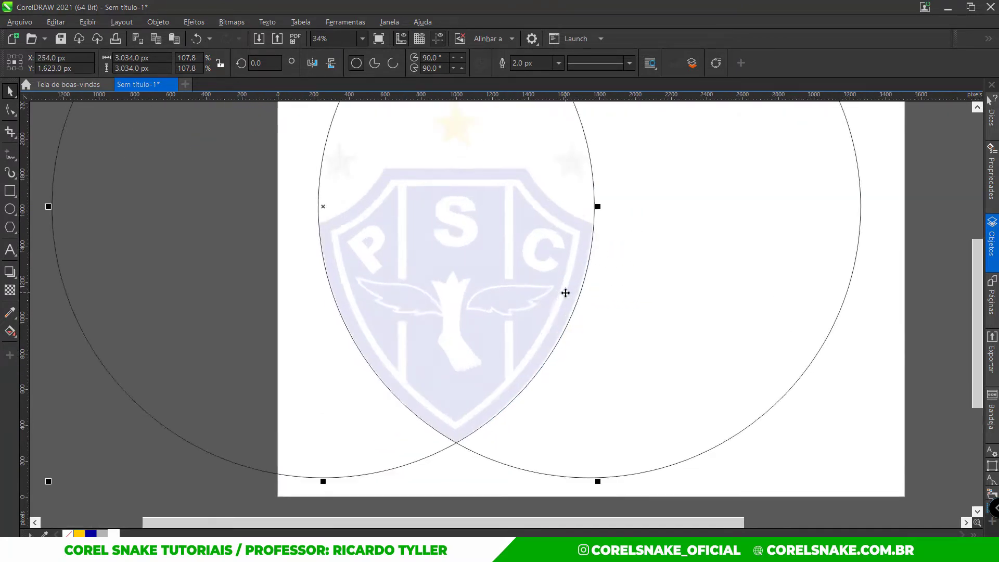
{"action": "left_click_drag", "start_coordinate": [564, 290], "coordinate": [563, 296]}
{"action": "scroll", "coordinate": [562, 297], "scroll_direction": "down", "scroll_amount": 2}
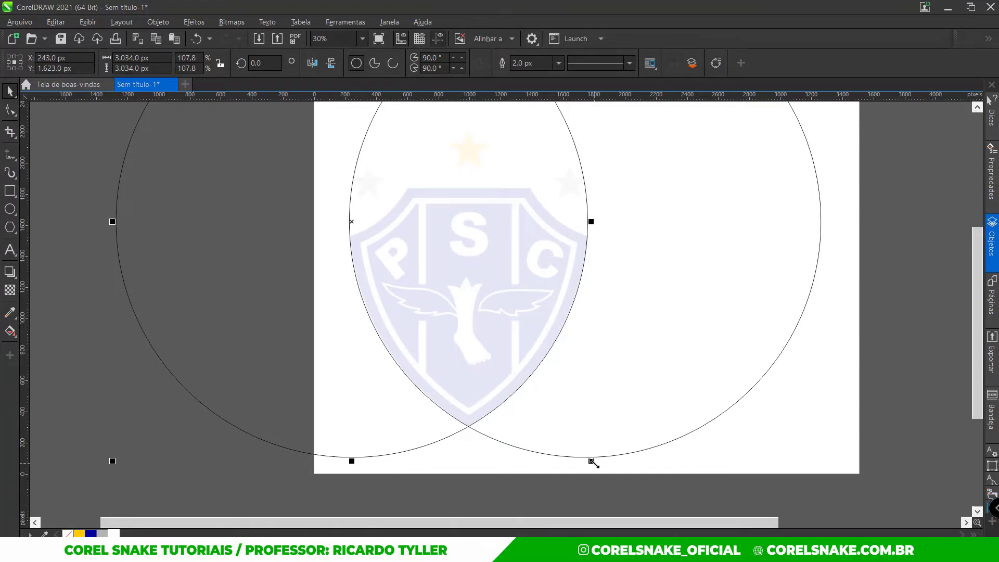
- Make a smaller circle copy, position it near the shield's upper-left notch, and enlarge it to about 1,114 px in diameter
{"action": "left_click_drag", "start_coordinate": [593, 462], "coordinate": [448, 297]}
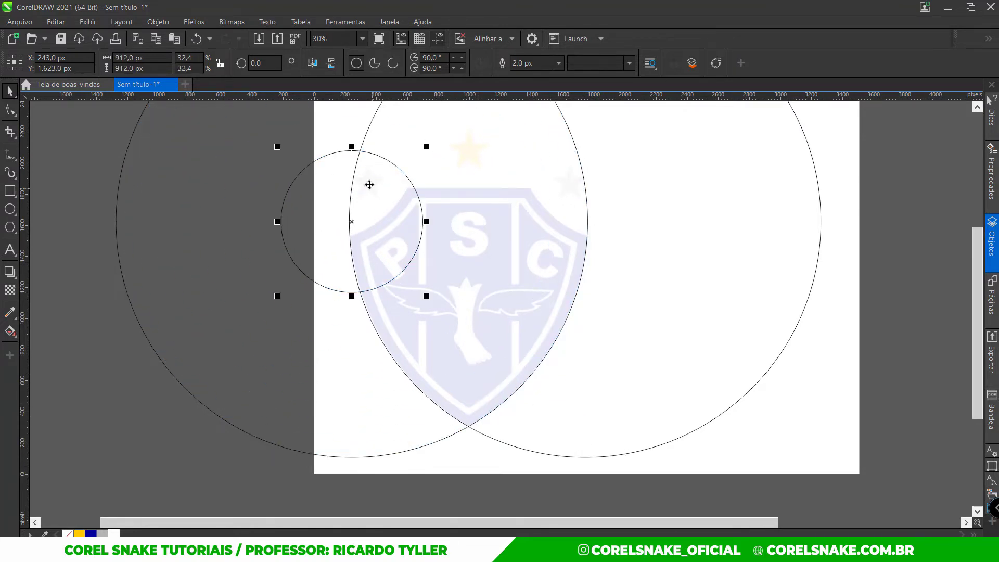
{"action": "scroll", "coordinate": [369, 185], "scroll_direction": "up", "scroll_amount": 3}
{"action": "left_click_drag", "start_coordinate": [424, 263], "coordinate": [371, 98]}
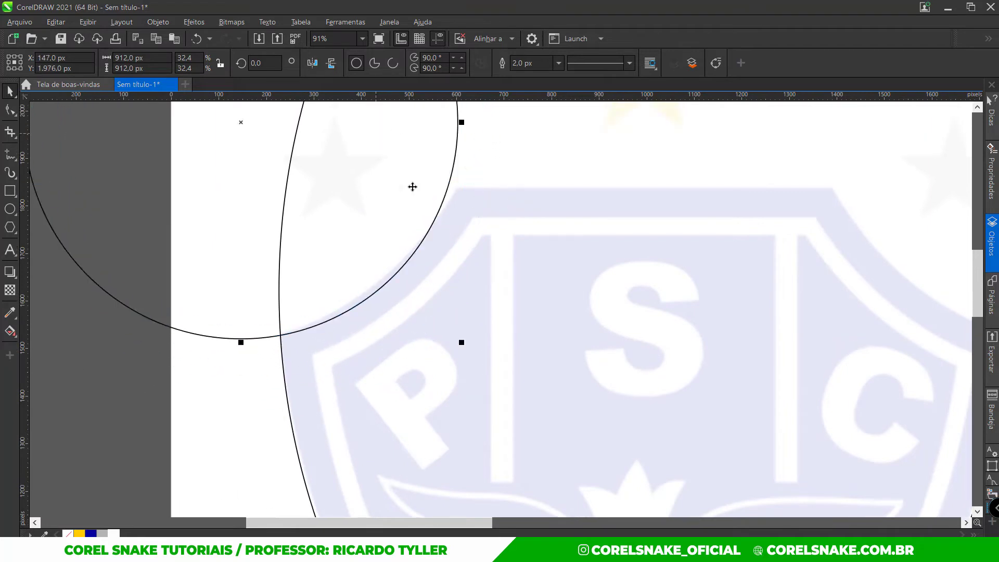
{"action": "scroll", "coordinate": [479, 334], "scroll_direction": "down", "scroll_amount": 2}
{"action": "left_click_drag", "start_coordinate": [474, 332], "coordinate": [497, 356]}
{"action": "scroll", "coordinate": [457, 295], "scroll_direction": "up", "scroll_amount": 2}
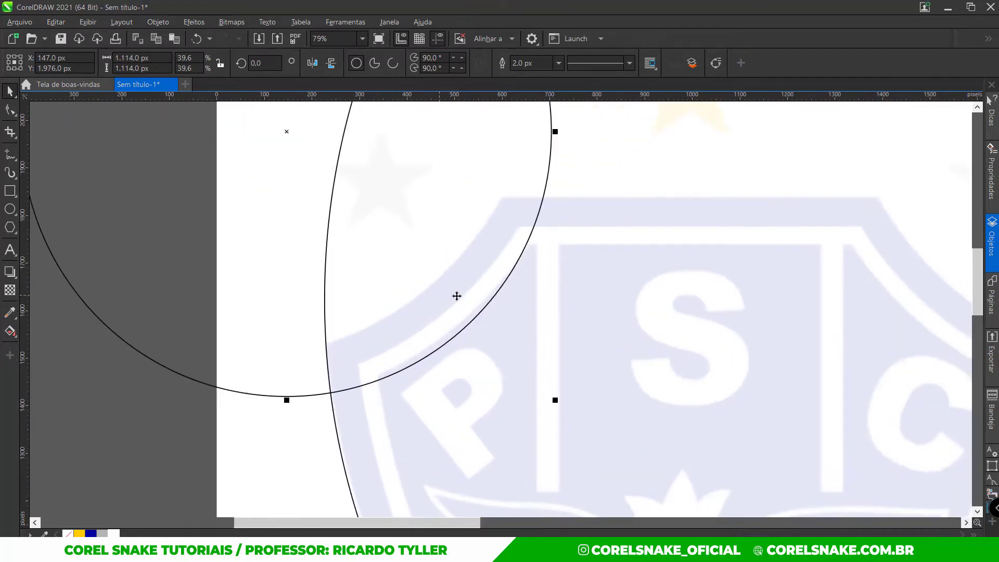
- Align the small circle with the curved notch at the shield's upper left
{"action": "left_click_drag", "start_coordinate": [458, 294], "coordinate": [418, 260]}
{"action": "scroll", "coordinate": [428, 245], "scroll_direction": "up", "scroll_amount": 1}
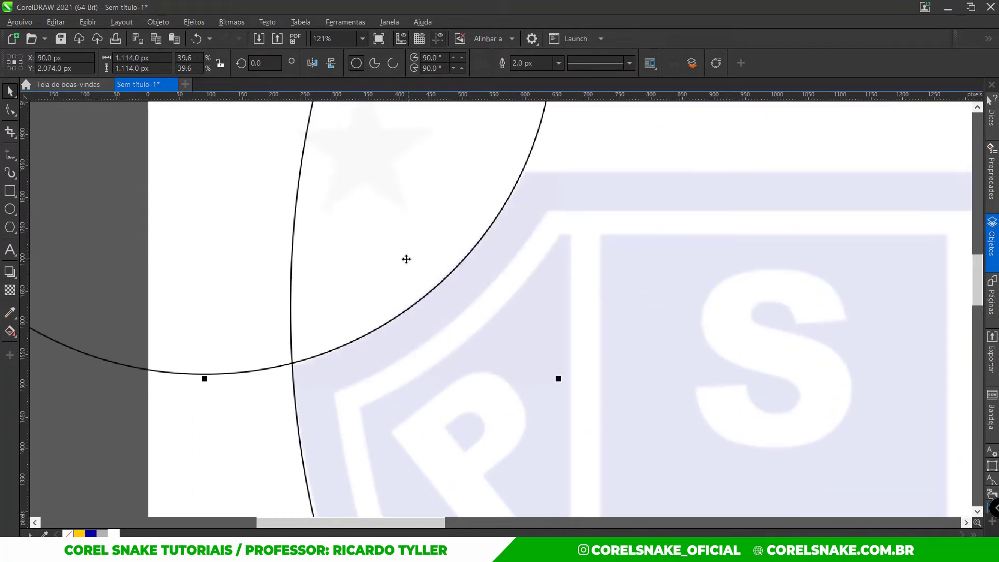
{"action": "scroll", "coordinate": [505, 182], "scroll_direction": "up", "scroll_amount": 2}
{"action": "scroll", "coordinate": [505, 182], "scroll_direction": "up", "scroll_amount": 1}
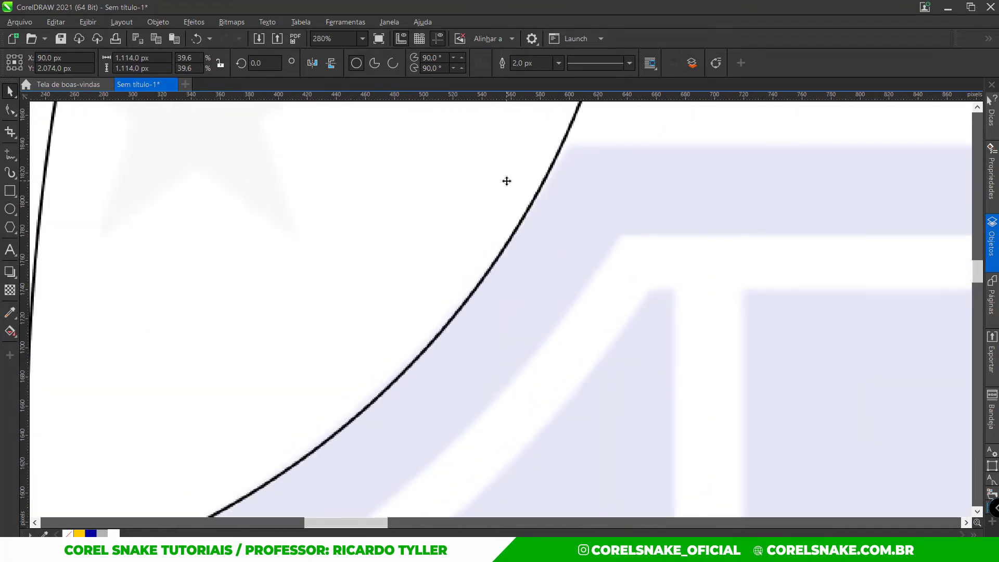
{"action": "scroll", "coordinate": [507, 180], "scroll_direction": "down", "scroll_amount": 7}
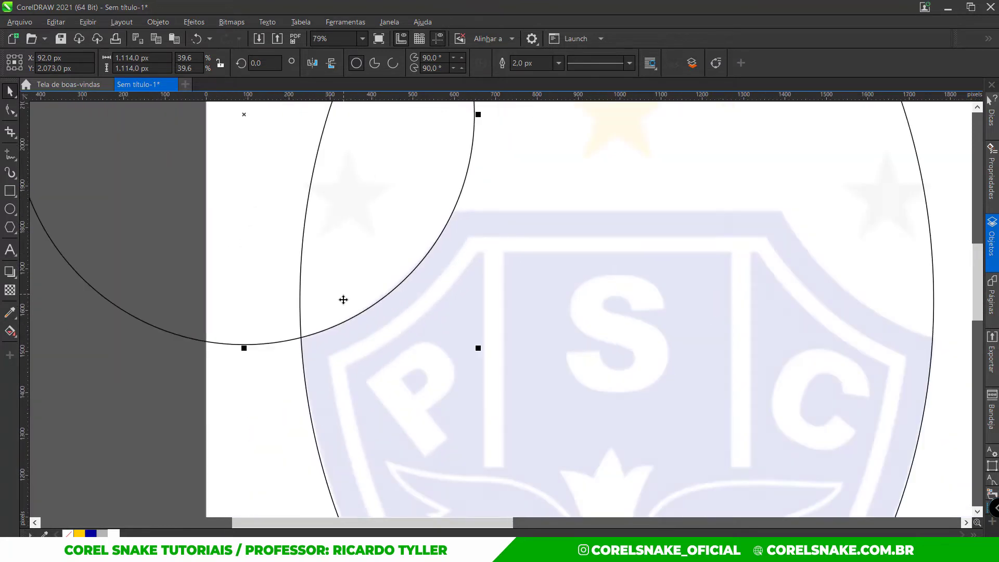
- Duplicate the small circle horizontally onto the shield's upper-right notch
{"action": "scroll", "coordinate": [366, 319], "scroll_direction": "up", "scroll_amount": 1}
{"action": "left_click_drag", "start_coordinate": [278, 261], "coordinate": [768, 266]}
{"action": "scroll", "coordinate": [424, 311], "scroll_direction": "down", "scroll_amount": 3}
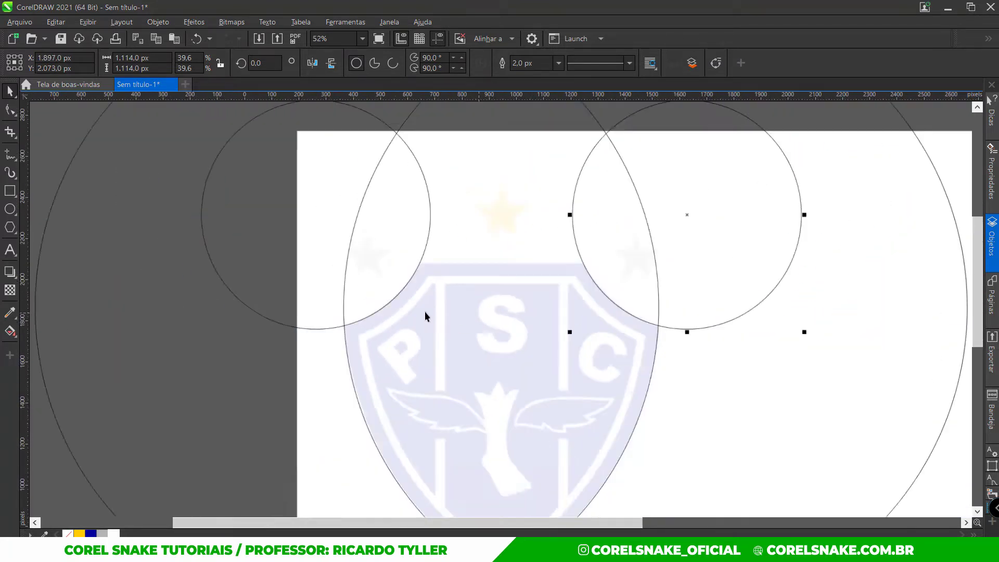
- Draw a rectangle of about 2,295 × 1,121 px with its lower edge along the shield's flat top
{"action": "key", "text": "F6"}
{"action": "left_click_drag", "start_coordinate": [305, 128], "coordinate": [616, 280]}
{"action": "scroll", "coordinate": [455, 260], "scroll_direction": "down", "scroll_amount": 2}
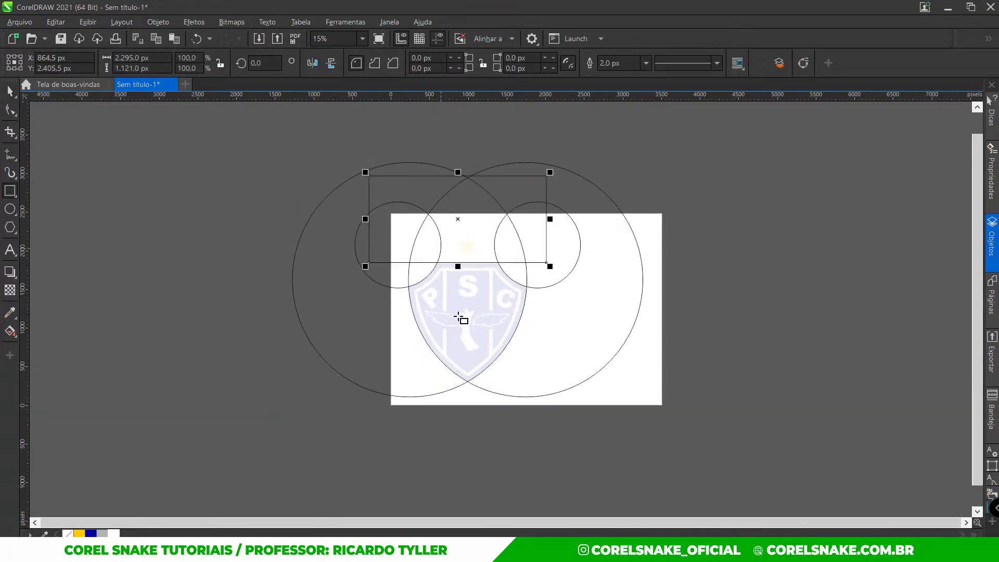
{"action": "scroll", "coordinate": [388, 317], "scroll_direction": "up", "scroll_amount": 2}
- Create a blue shield from the area enclosed by the circles and rectangle using Smart Fill
{"action": "left_click", "coordinate": [9, 91]}
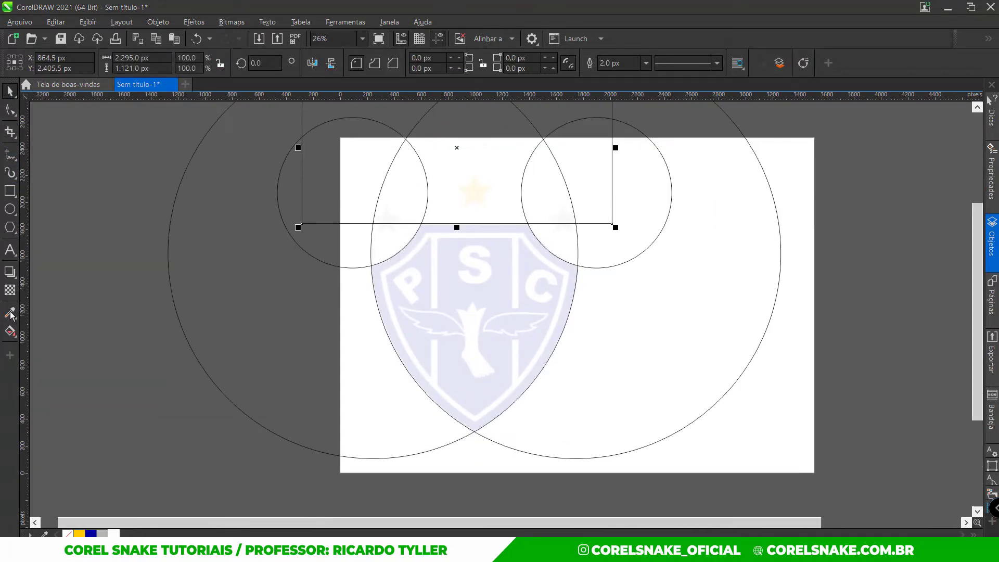
{"action": "left_click", "coordinate": [10, 339]}
{"action": "left_click", "coordinate": [52, 351]}
{"action": "left_click", "coordinate": [443, 335]}
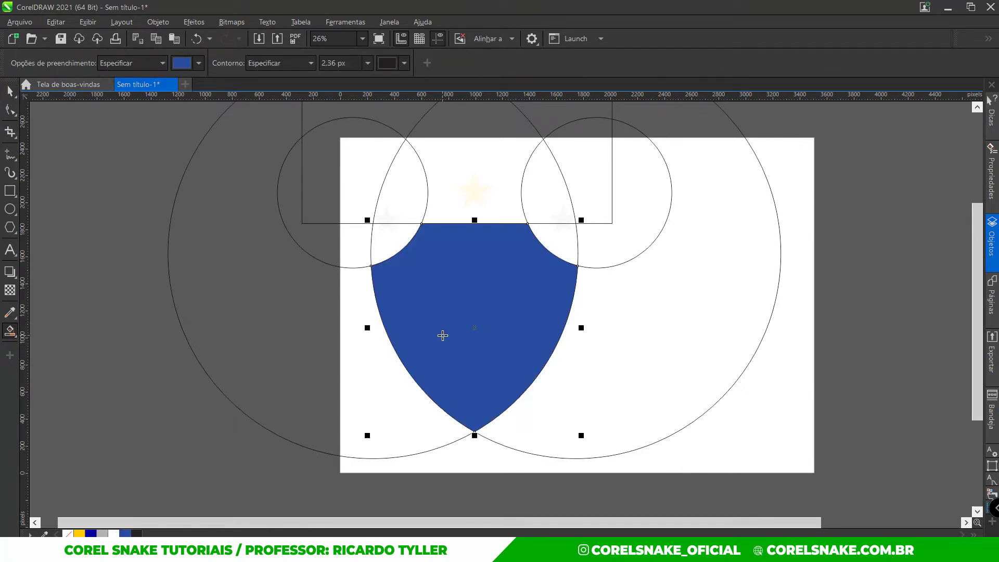
- Delete the construction circles and the rectangle around the blue shield
{"action": "key", "text": "space"}
{"action": "left_click", "coordinate": [106, 241]}
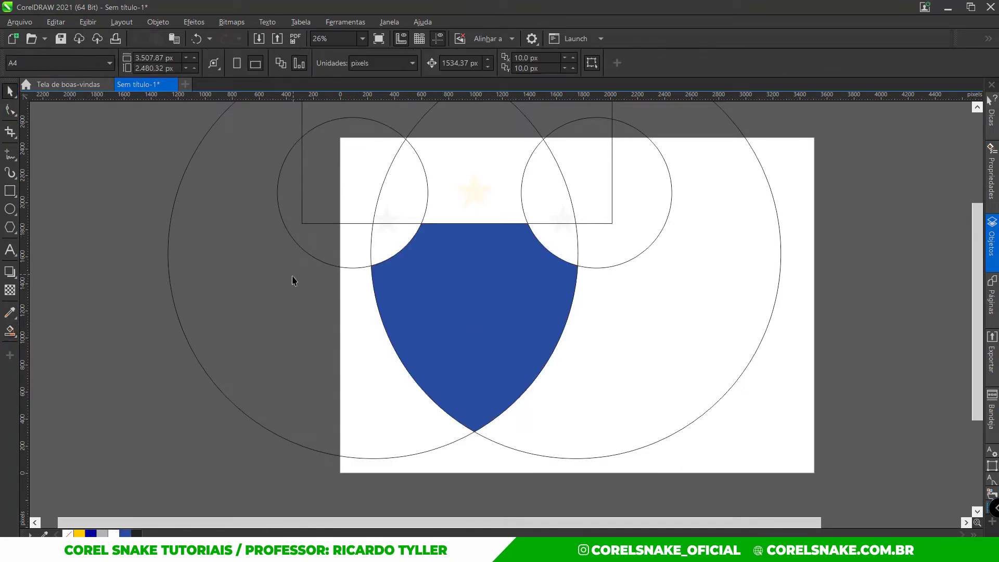
{"action": "left_click", "coordinate": [293, 281]}
{"action": "key", "text": "Delete"}
{"action": "left_click", "coordinate": [346, 221]}
{"action": "key", "text": "Delete"}
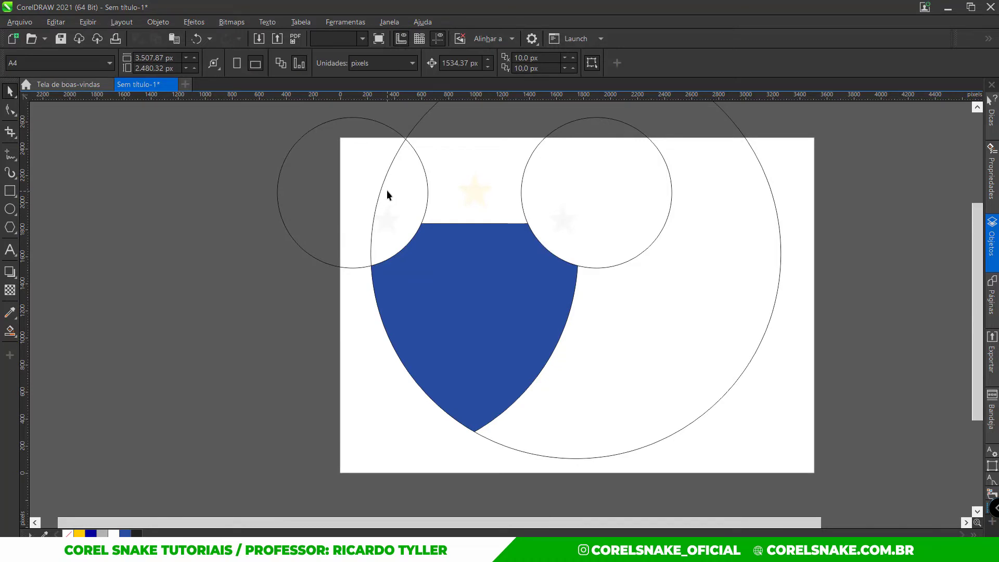
{"action": "left_click", "coordinate": [387, 195]}
{"action": "key", "text": "Delete"}
{"action": "left_click", "coordinate": [566, 185]}
{"action": "key", "text": "Delete"}
{"action": "left_click", "coordinate": [466, 172]}
{"action": "key", "text": "Delete"}
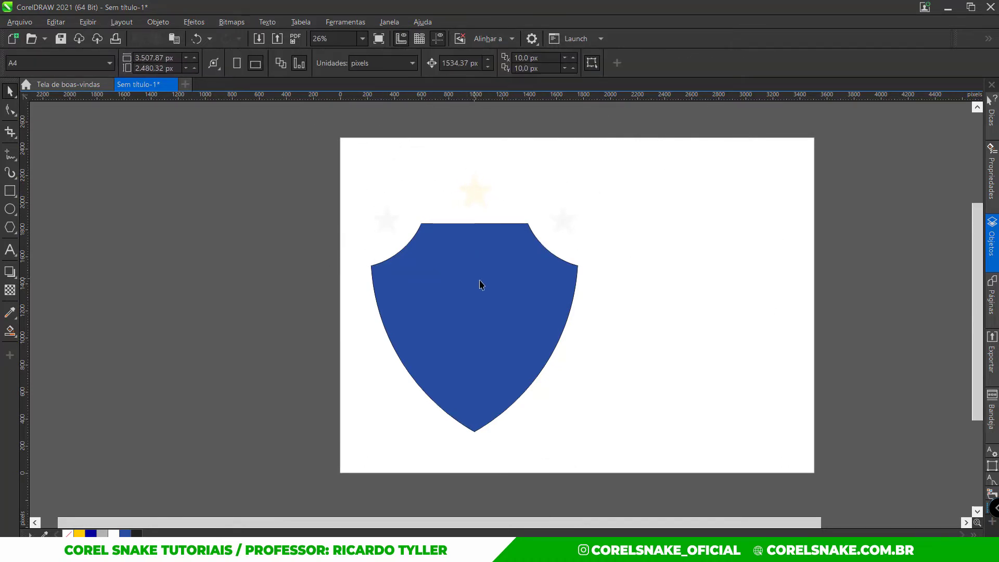
- Move the blue shield to the right of the reference crest and delete it
{"action": "left_click", "coordinate": [481, 285]}
{"action": "key", "text": "Right"}
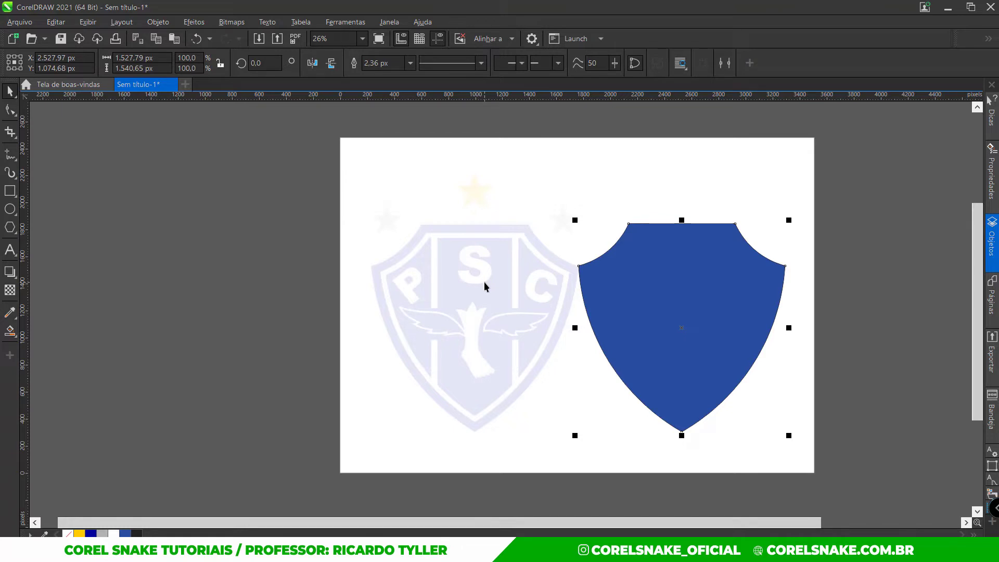
{"action": "key", "text": "Delete"}
{"action": "scroll", "coordinate": [478, 301], "scroll_direction": "up", "scroll_amount": 2}
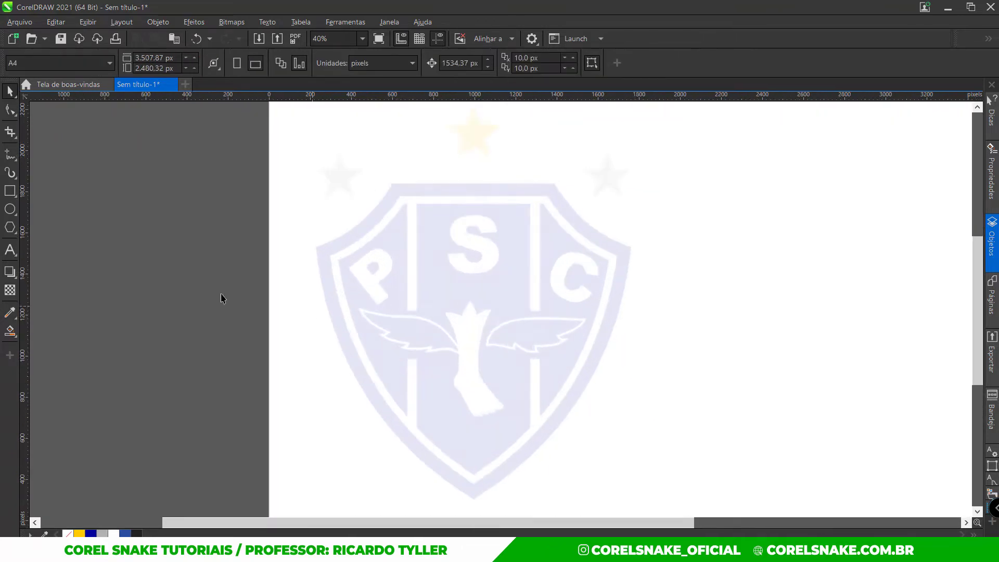
{"action": "left_click", "coordinate": [15, 158]}
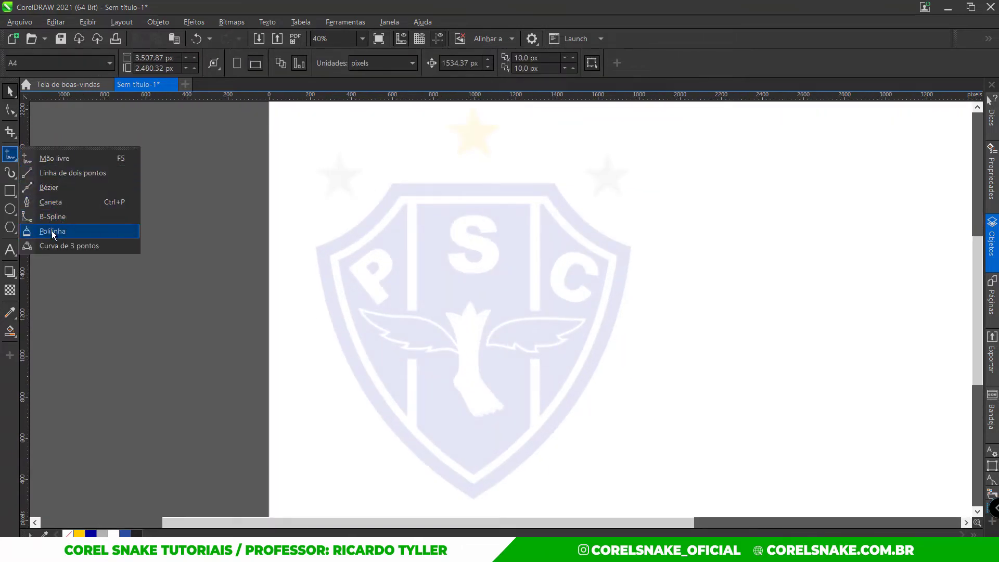
{"action": "left_click", "coordinate": [68, 245]}
{"action": "scroll", "coordinate": [483, 368], "scroll_direction": "up", "scroll_amount": 1}
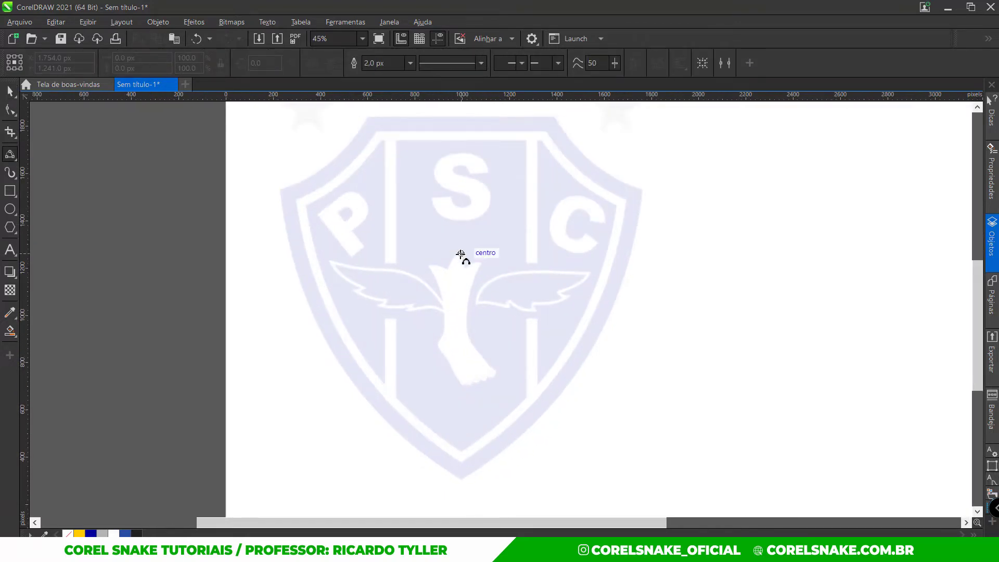
{"action": "left_click", "coordinate": [10, 91]}
{"action": "scroll", "coordinate": [403, 318], "scroll_direction": "down", "scroll_amount": 1}
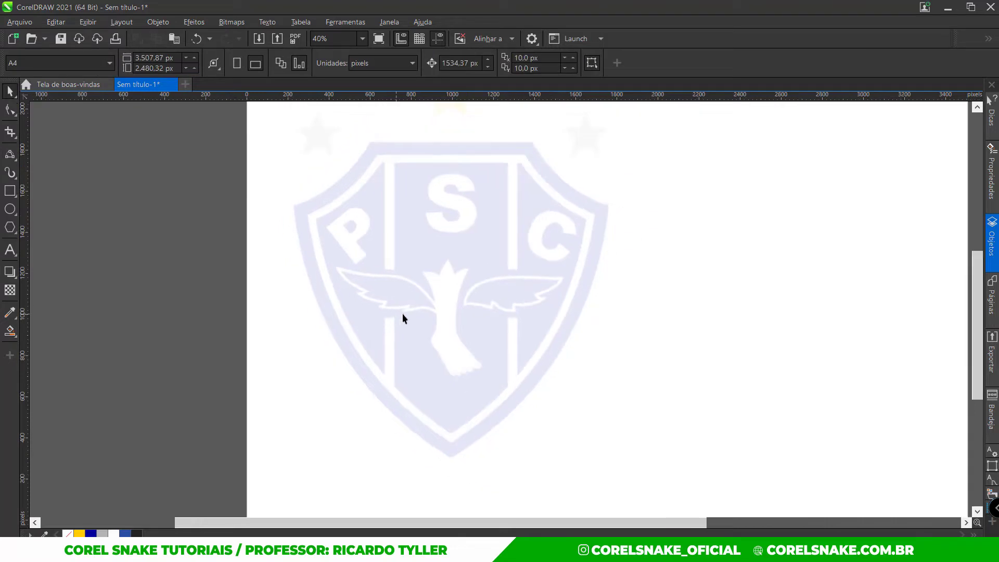
{"action": "scroll", "coordinate": [436, 202], "scroll_direction": "up", "scroll_amount": 1}
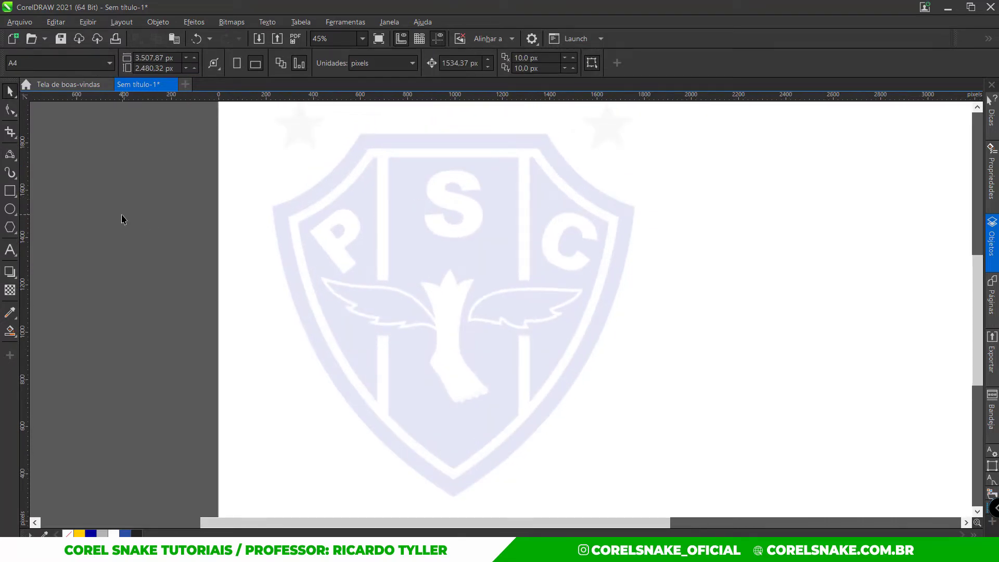
- Place a vertical guideline through the shield's bottom tip at about X 995 px and enable snapping to guidelines
{"action": "left_click_drag", "start_coordinate": [457, 493], "coordinate": [453, 500]}
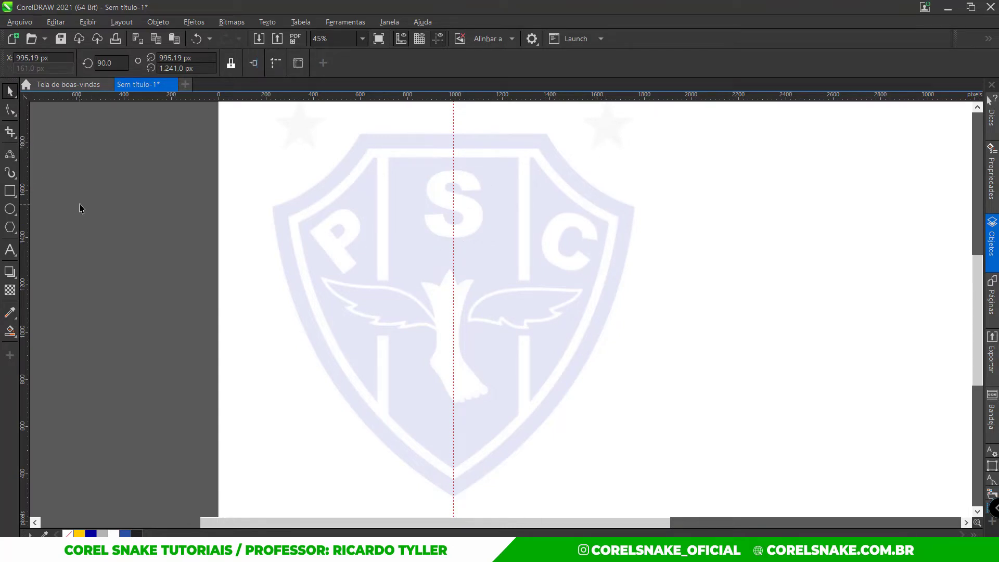
{"action": "left_click", "coordinate": [492, 44]}
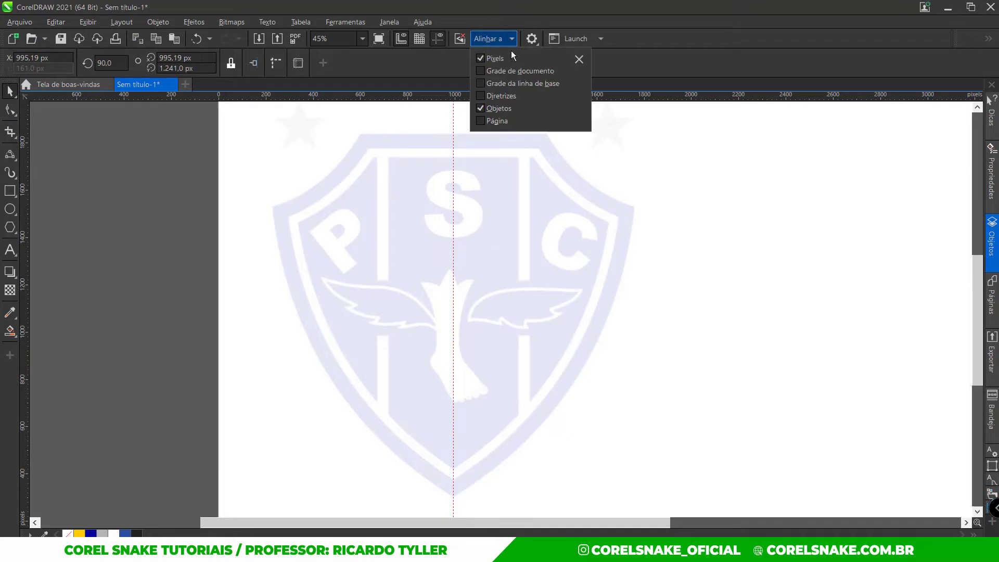
{"action": "left_click", "coordinate": [509, 97]}
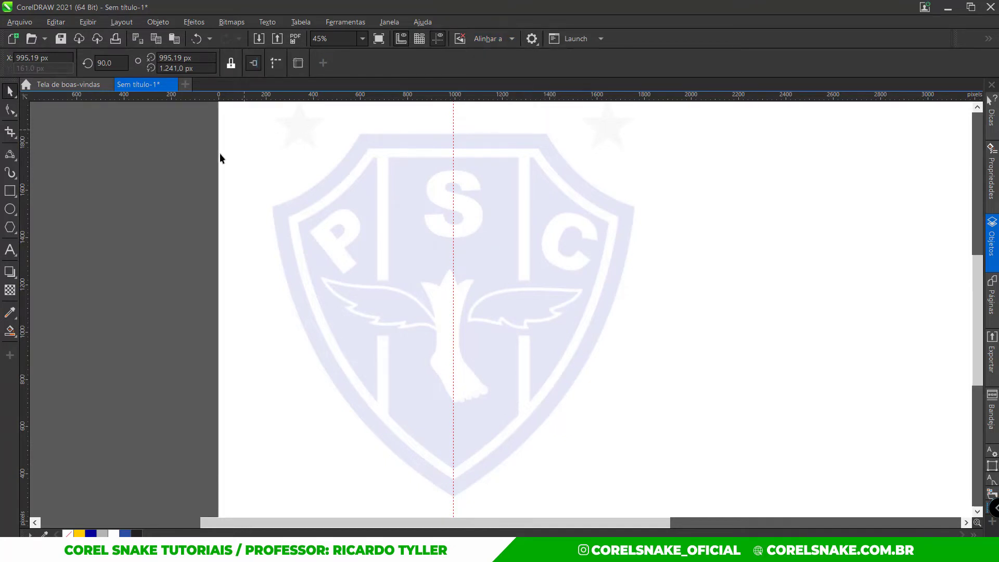
- Trace the shield's left half with 3-point curves from the bottom tip to the top centre, about 767 × 1,540 px
{"action": "left_click", "coordinate": [9, 167]}
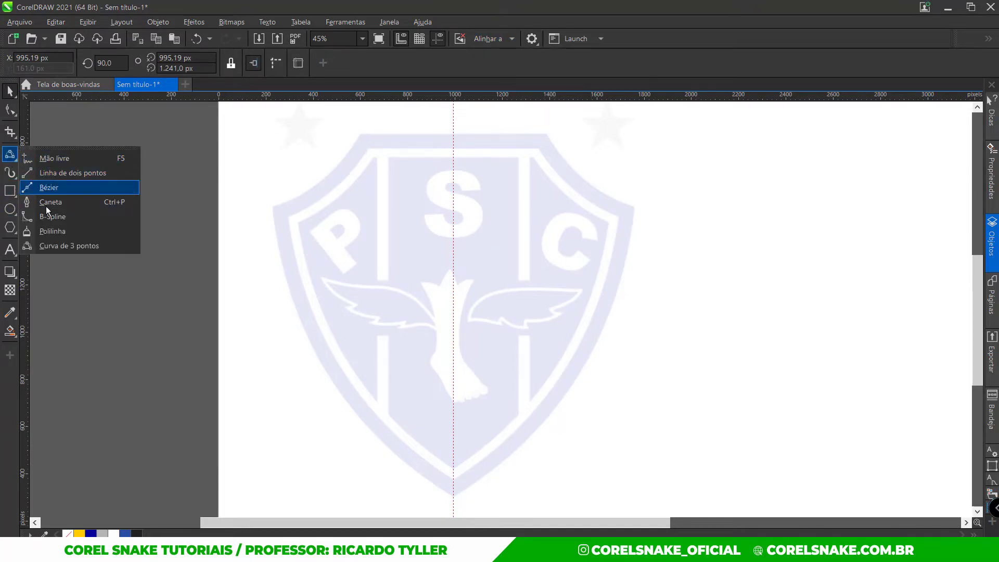
{"action": "left_click", "coordinate": [70, 244]}
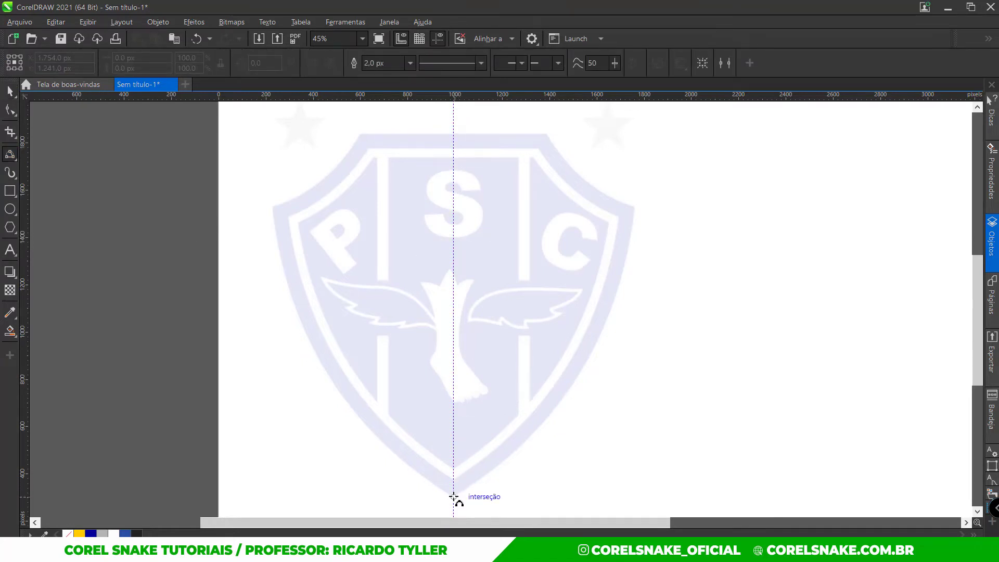
{"action": "left_click_drag", "start_coordinate": [453, 497], "coordinate": [272, 207]}
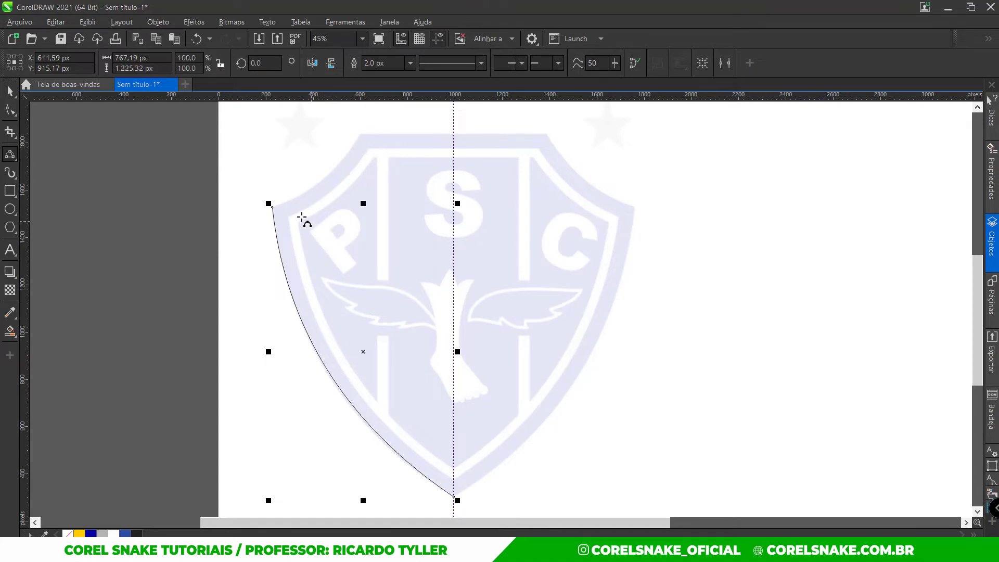
{"action": "left_click", "coordinate": [271, 207]}
{"action": "mouse_move", "coordinate": [359, 134]}
{"action": "left_mouse_down"}
{"action": "mouse_move", "coordinate": [326, 183]}
{"action": "mouse_move", "coordinate": [351, 150]}
{"action": "left_mouse_up"}
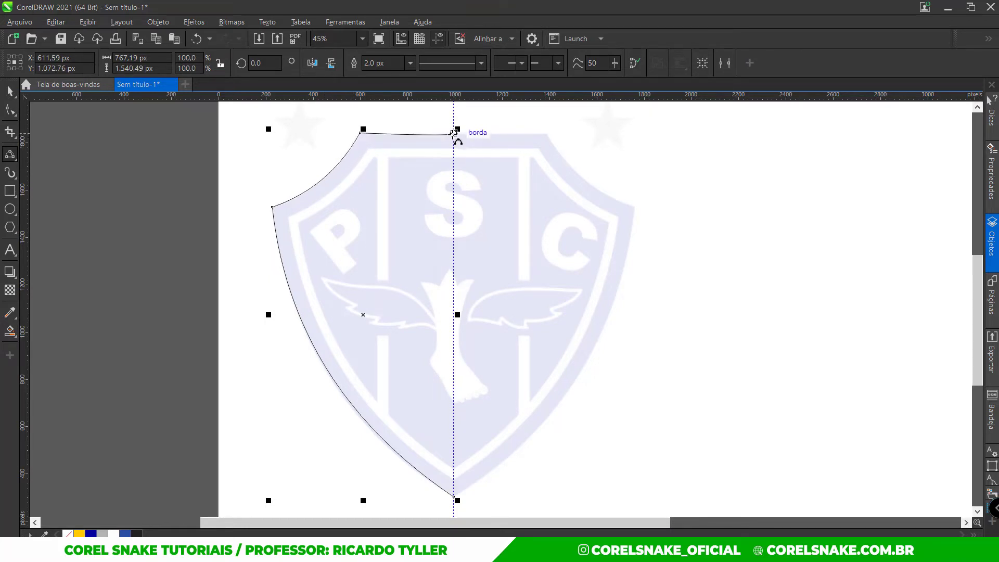
- Redraw the half shield's top edge as a straight line from its upper corner to the centre guideline
{"action": "left_click_drag", "start_coordinate": [453, 133], "coordinate": [453, 154]}
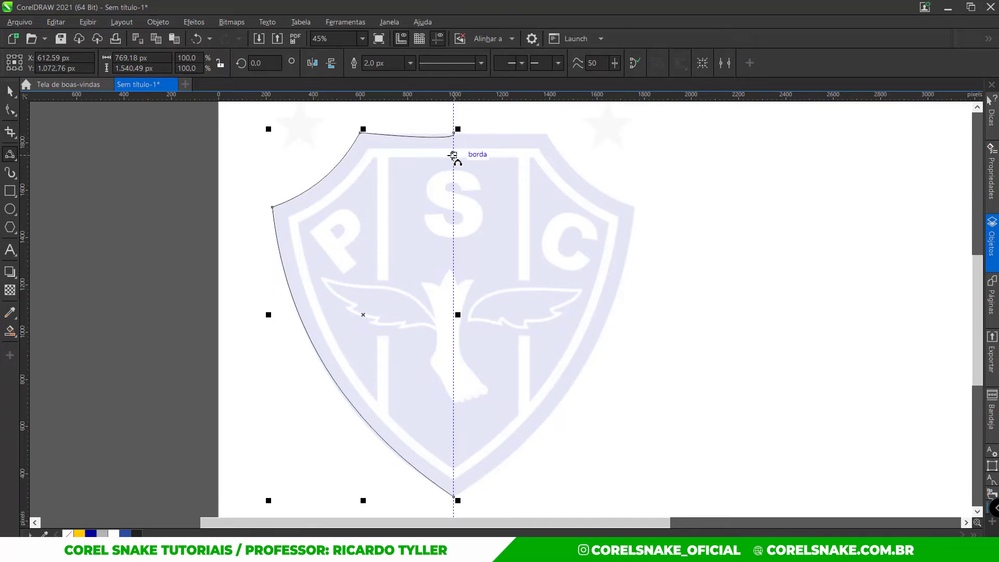
{"action": "key", "text": "Delete"}
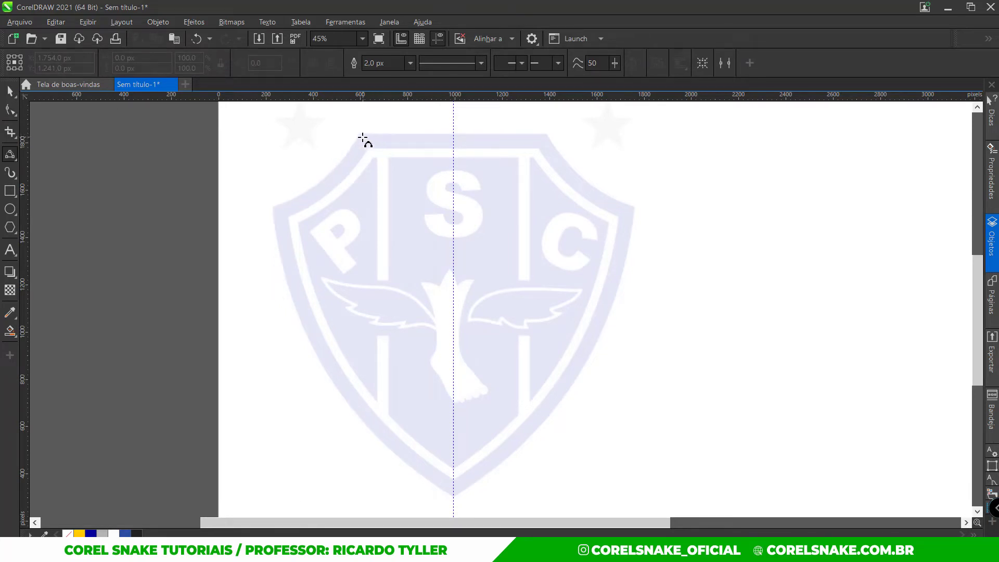
{"action": "key", "text": "ctrl+z"}
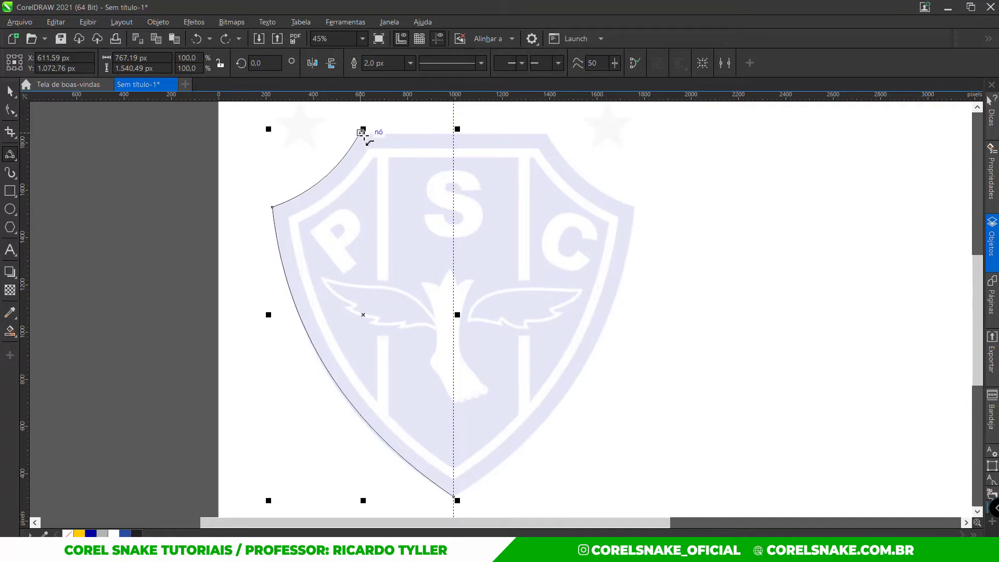
{"action": "left_click", "coordinate": [361, 133]}
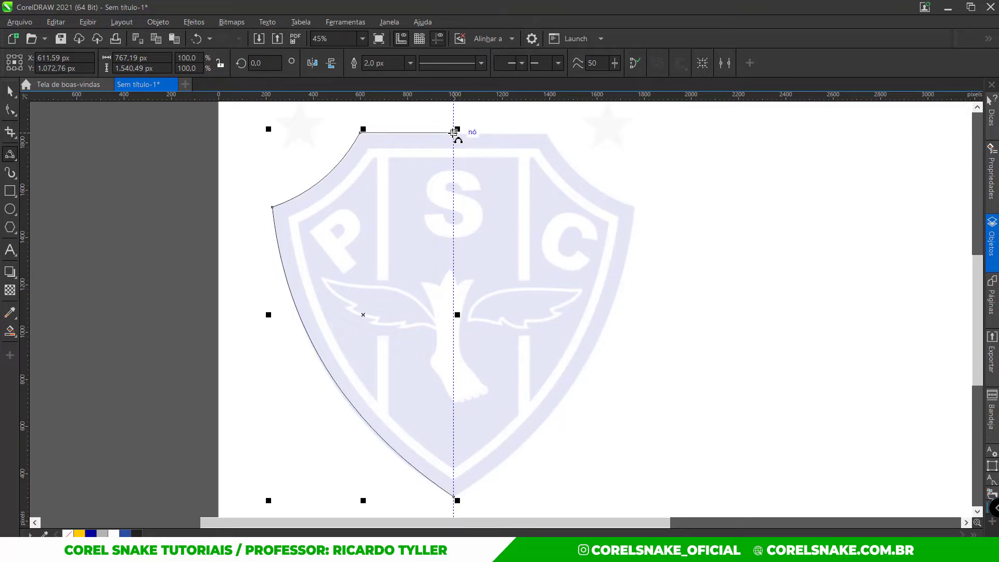
- Create a horizontally mirrored copy of the left half on the other side of the centre guideline
{"action": "left_click", "coordinate": [10, 92]}
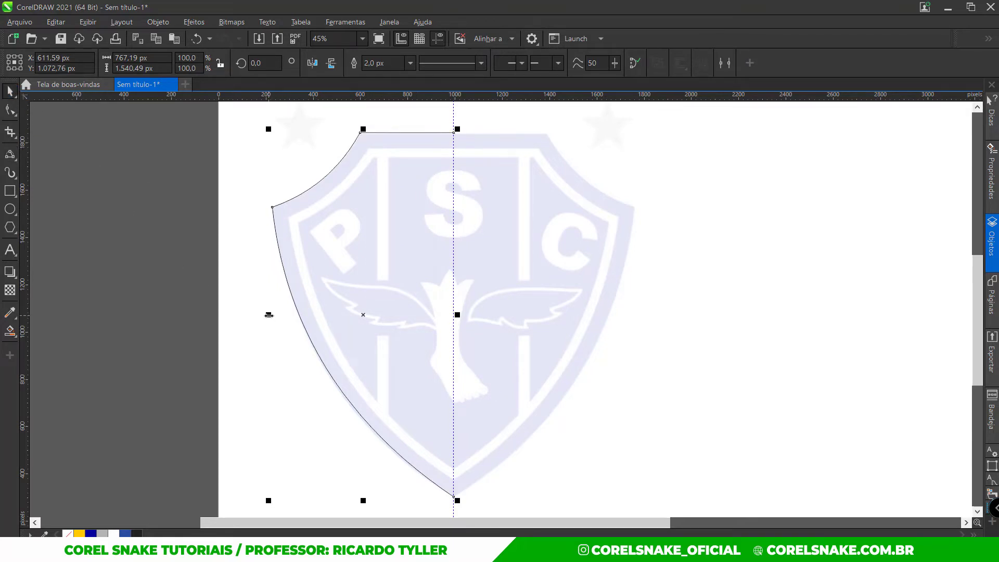
{"action": "key", "text": "Escape"}
{"action": "left_click_drag", "start_coordinate": [269, 316], "coordinate": [494, 300]}
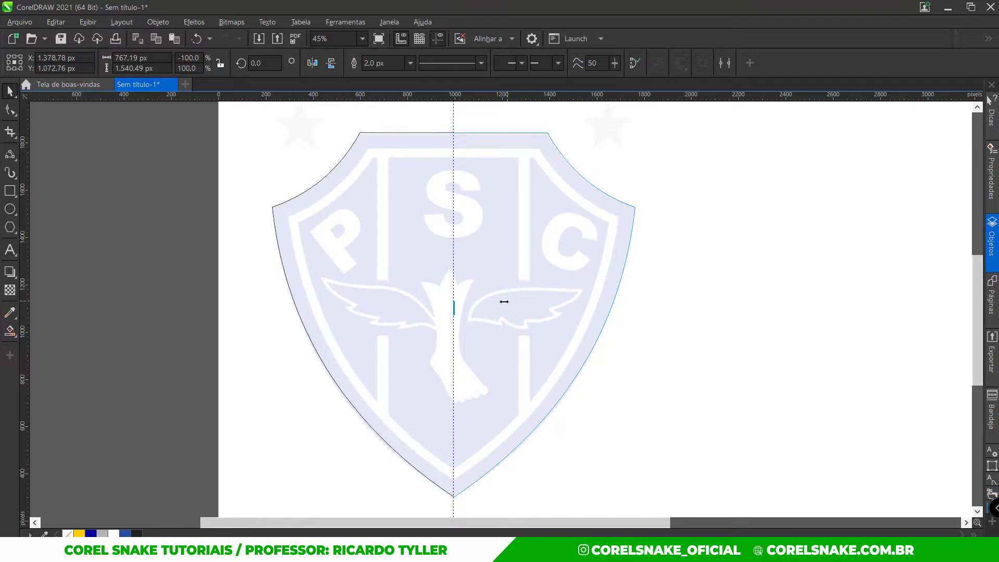
{"action": "left_click_drag", "start_coordinate": [505, 301], "coordinate": [506, 307]}
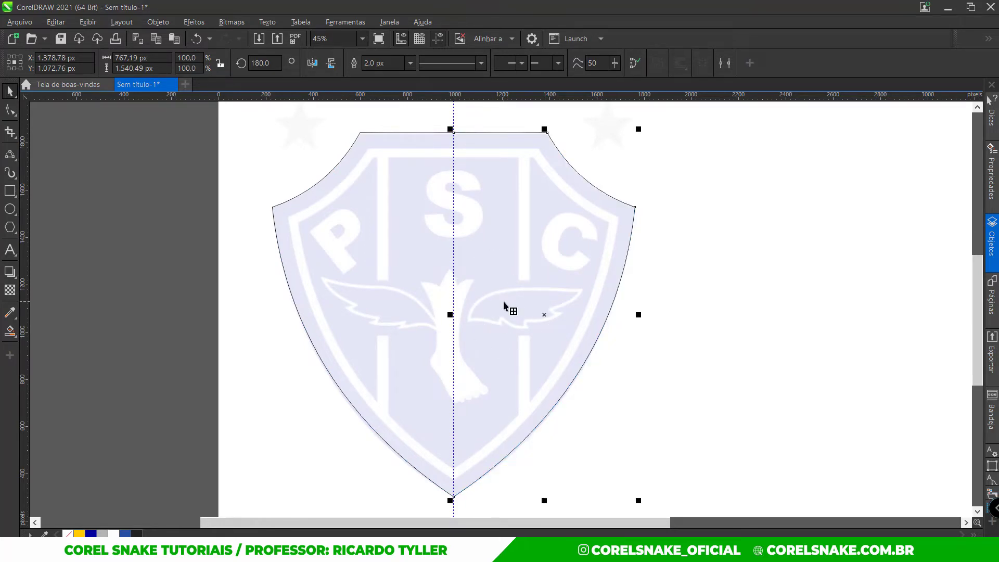
- Select both shield halves and move them to the right of the reference crest, to about X 2,530 px
{"action": "scroll", "coordinate": [503, 305], "scroll_direction": "down", "scroll_amount": 2}
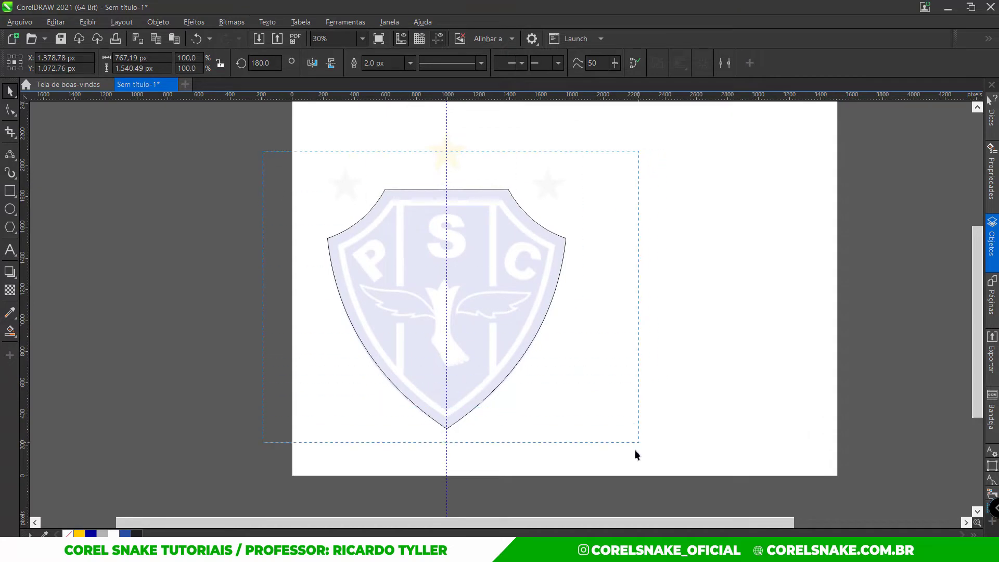
{"action": "left_click_drag", "start_coordinate": [636, 450], "coordinate": [635, 451]}
{"action": "key", "text": "Right"}
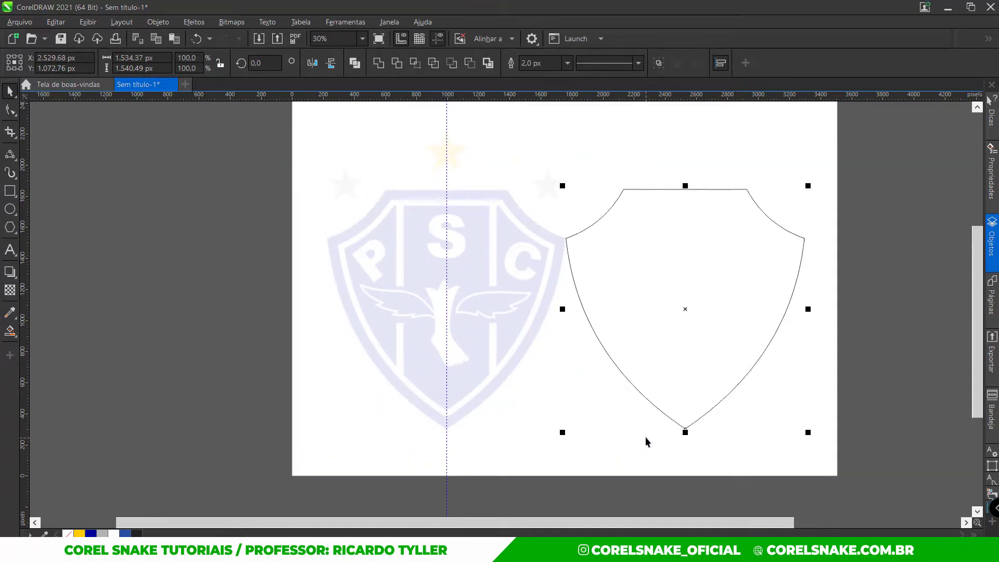
- Check the seam at the top centre, and combine both shield halves into a single curve object
{"action": "left_click", "coordinate": [179, 332]}
{"action": "left_click", "coordinate": [761, 239]}
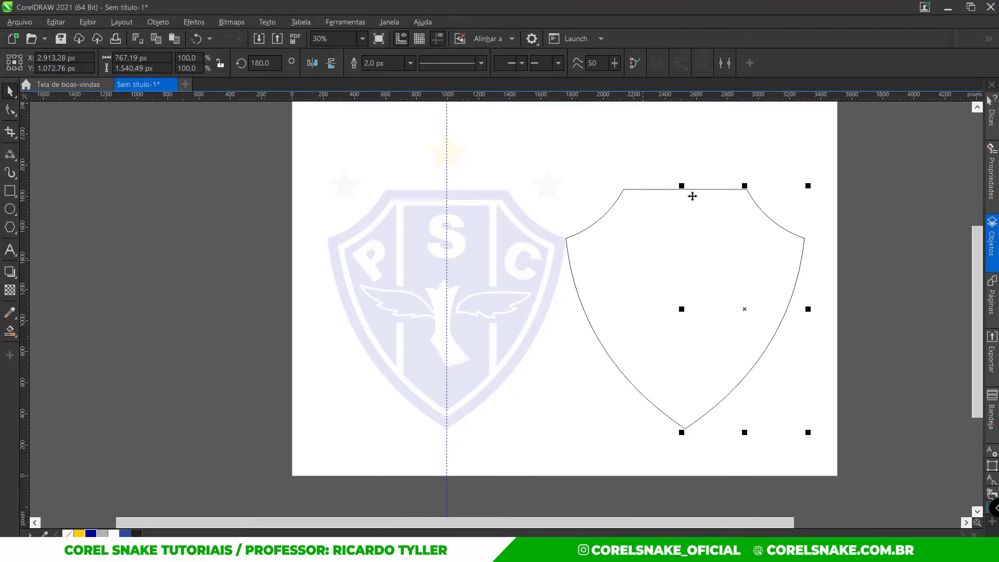
{"action": "scroll", "coordinate": [689, 192], "scroll_direction": "up", "scroll_amount": 1}
{"action": "scroll", "coordinate": [690, 192], "scroll_direction": "up", "scroll_amount": 4}
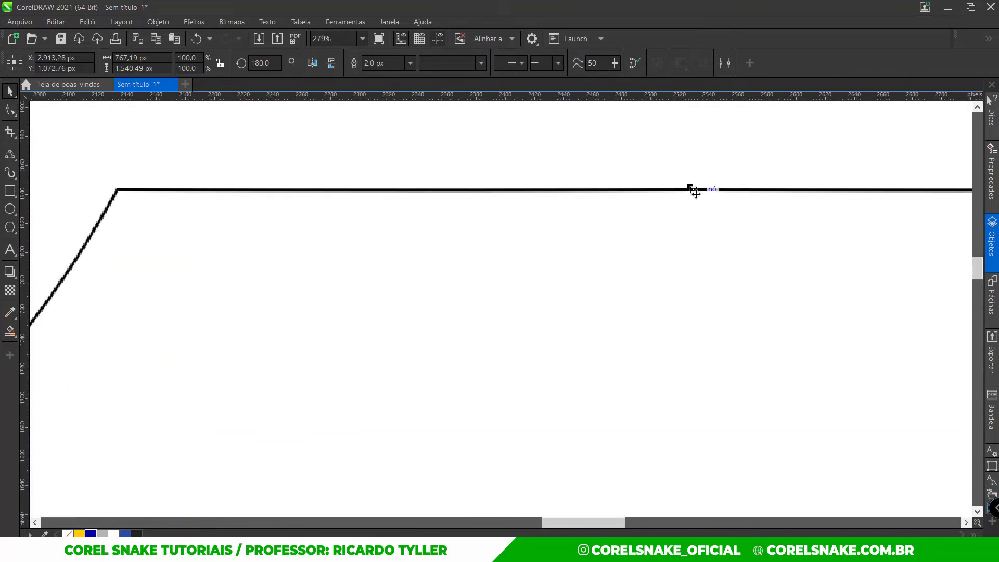
{"action": "scroll", "coordinate": [694, 191], "scroll_direction": "down", "scroll_amount": 4}
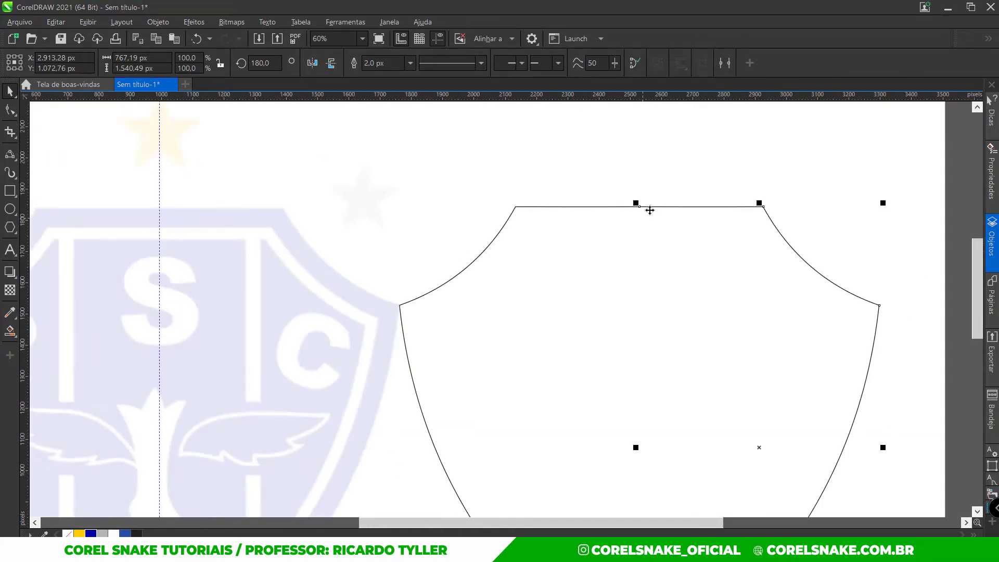
{"action": "scroll", "coordinate": [520, 216], "scroll_direction": "down", "scroll_amount": 3}
{"action": "left_click_drag", "start_coordinate": [730, 160], "coordinate": [457, 396]}
{"action": "scroll", "coordinate": [593, 268], "scroll_direction": "up", "scroll_amount": 1}
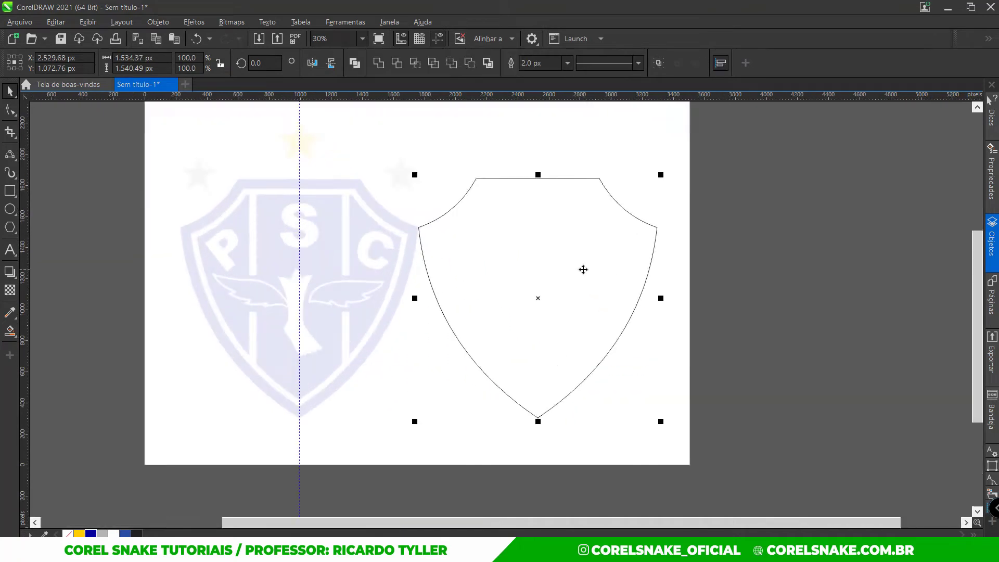
{"action": "left_click", "coordinate": [352, 63]}
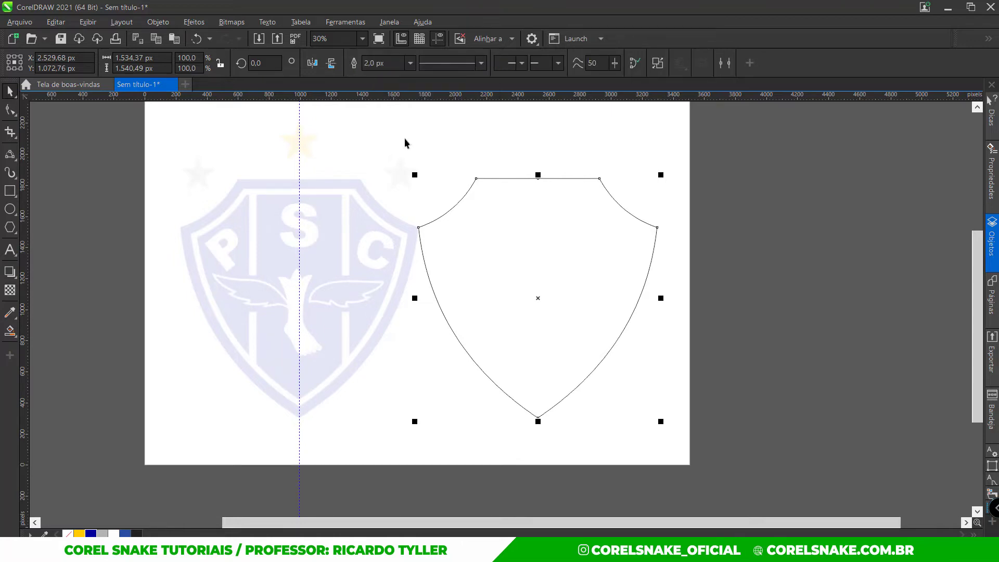
- Join the overlapping nodes at the shield's top centre and bottom tip to close the outline
{"action": "left_click", "coordinate": [10, 110]}
{"action": "left_click", "coordinate": [10, 111]}
{"action": "left_click_drag", "start_coordinate": [541, 191], "coordinate": [558, 227]}
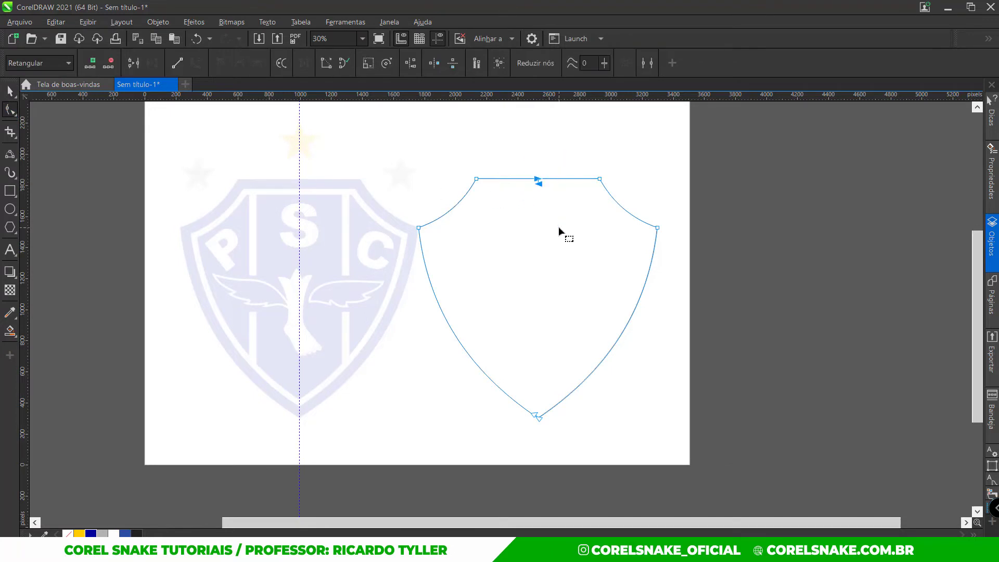
{"action": "left_click", "coordinate": [138, 68]}
{"action": "left_click_drag", "start_coordinate": [555, 442], "coordinate": [555, 441]}
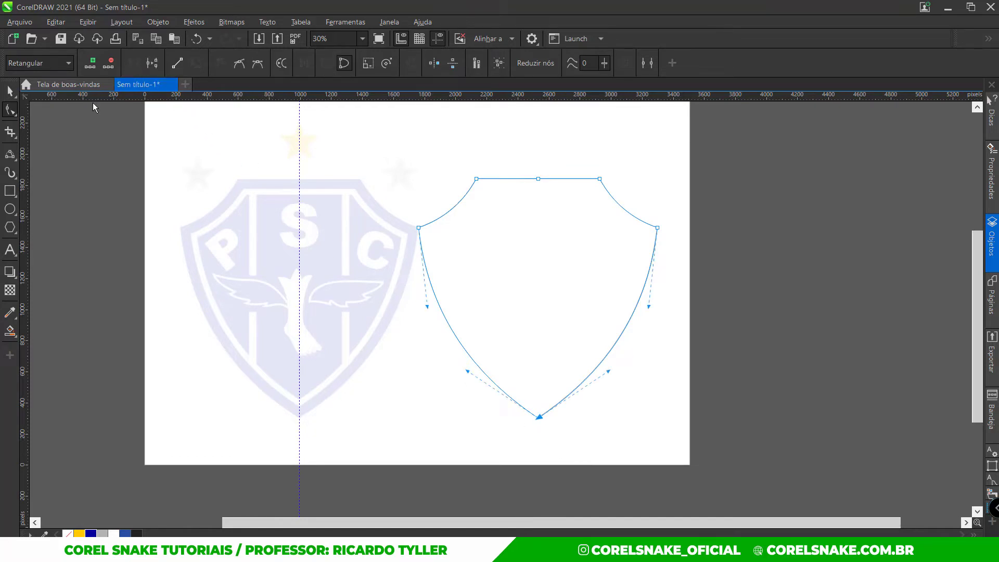
{"action": "left_click", "coordinate": [10, 91]}
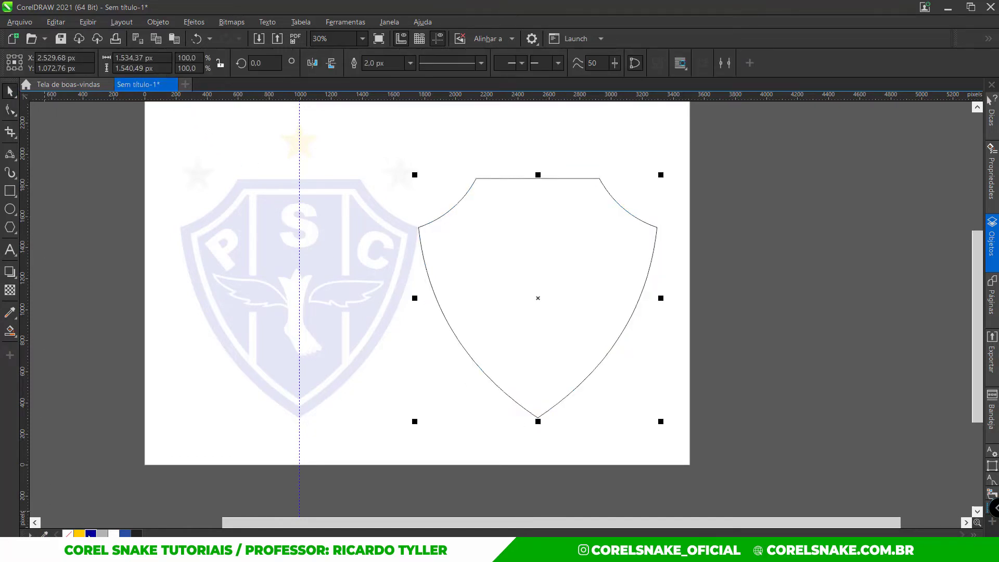
- Fill the closed shield with dark blue and remove its outline
{"action": "left_click", "coordinate": [90, 533]}
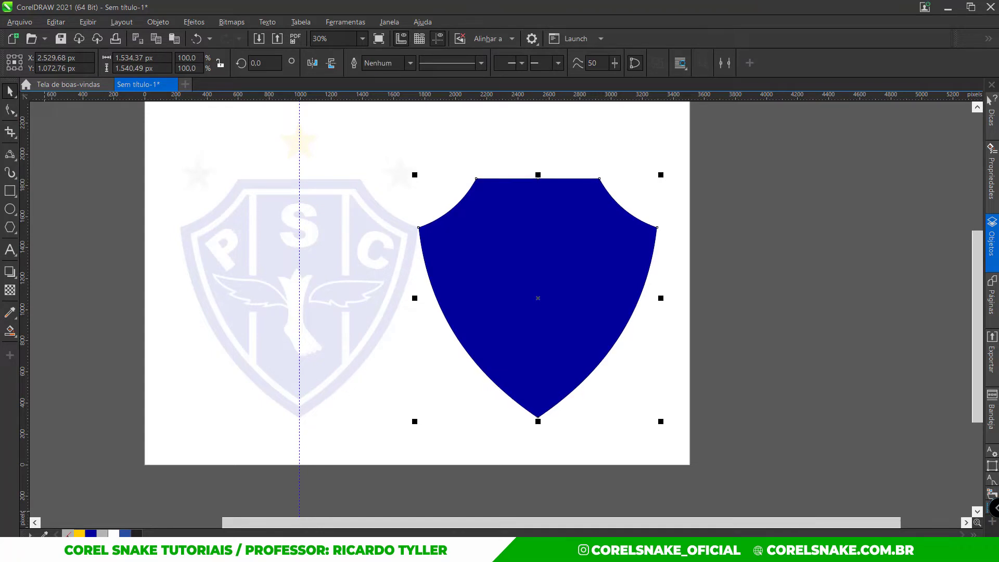
{"action": "scroll", "coordinate": [495, 404], "scroll_direction": "down", "scroll_amount": 2}
{"action": "left_click", "coordinate": [388, 420]}
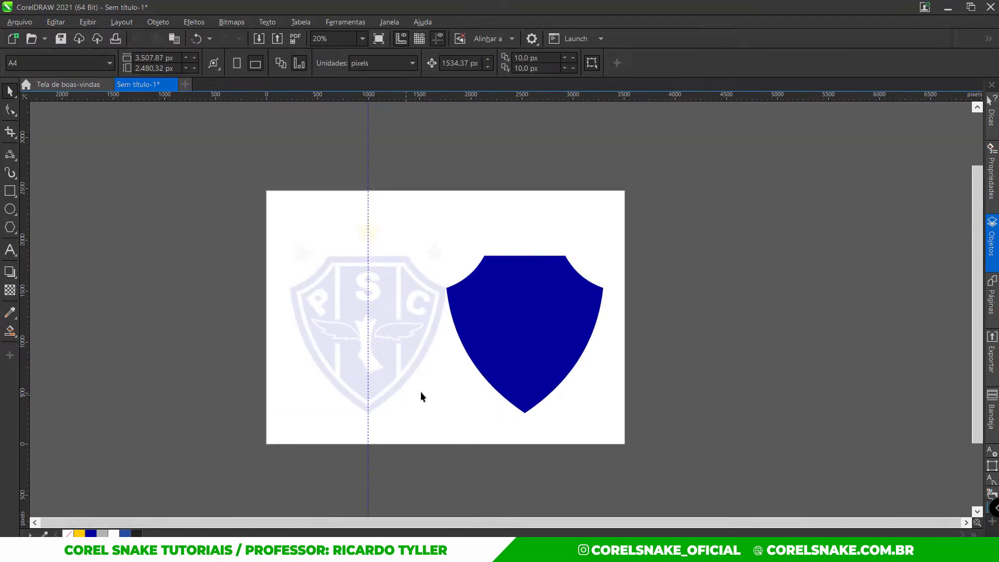
{"action": "scroll", "coordinate": [423, 389], "scroll_direction": "up", "scroll_amount": 1}
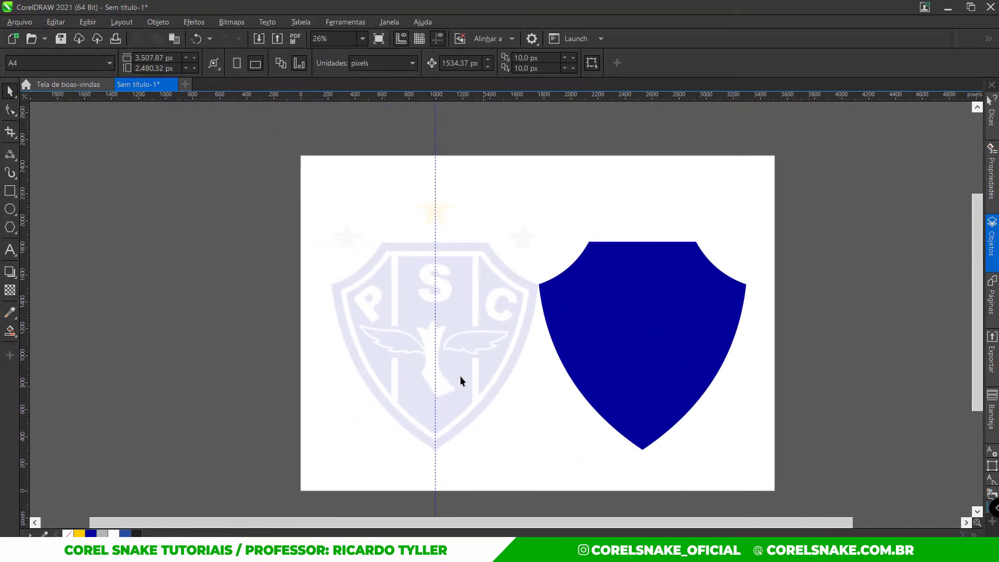
{"action": "scroll", "coordinate": [460, 375], "scroll_direction": "up", "scroll_amount": 2}
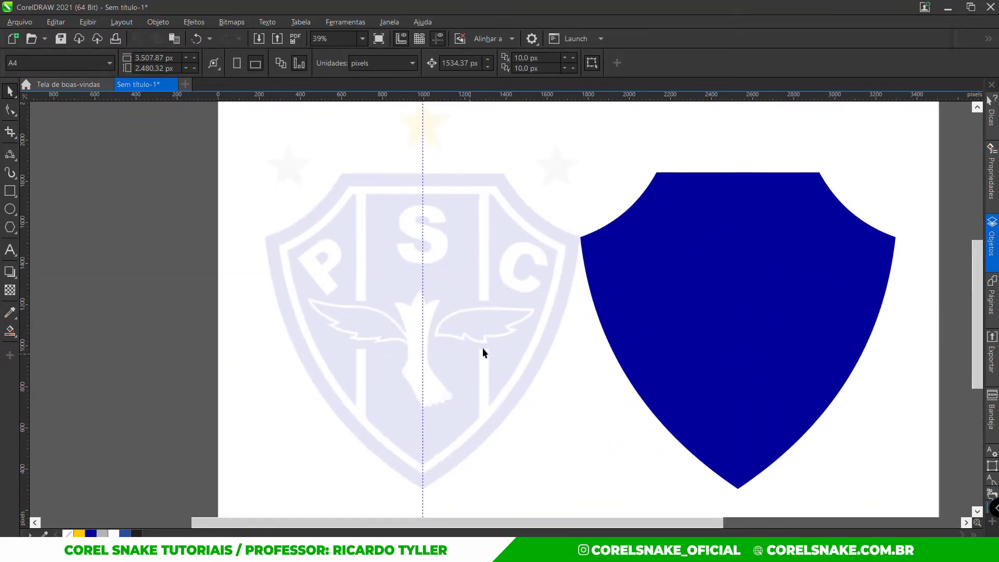
- Move the blue shield back over the reference crest and switch it to no fill with a 2 px black outline
{"action": "left_click", "coordinate": [678, 321]}
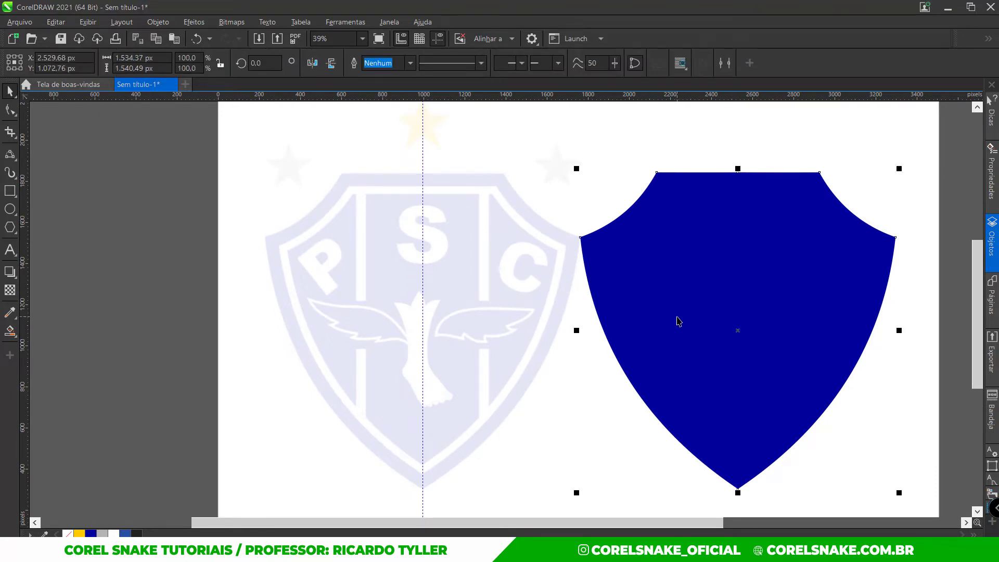
{"action": "key", "text": "ctrl+z"}
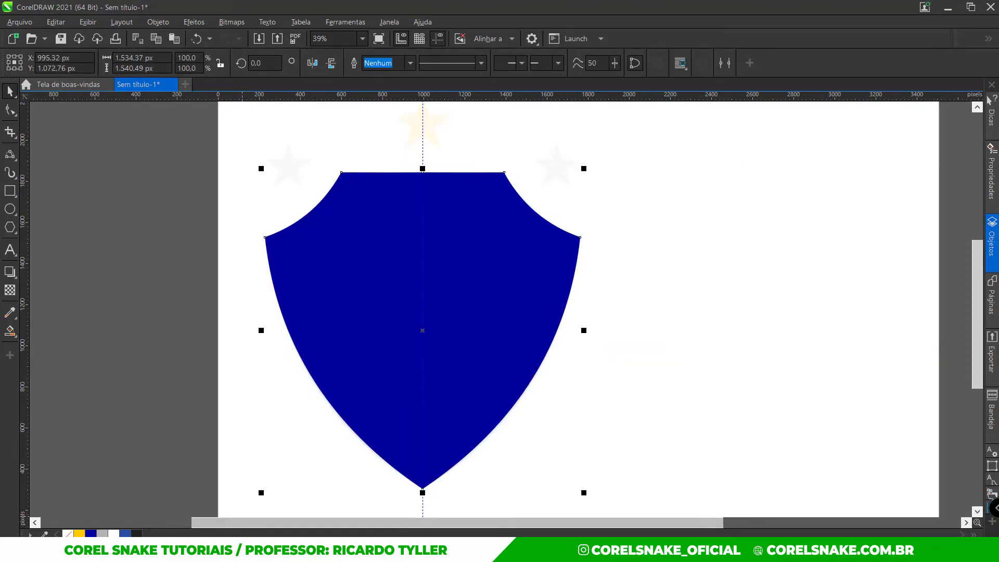
{"action": "left_click", "coordinate": [67, 533]}
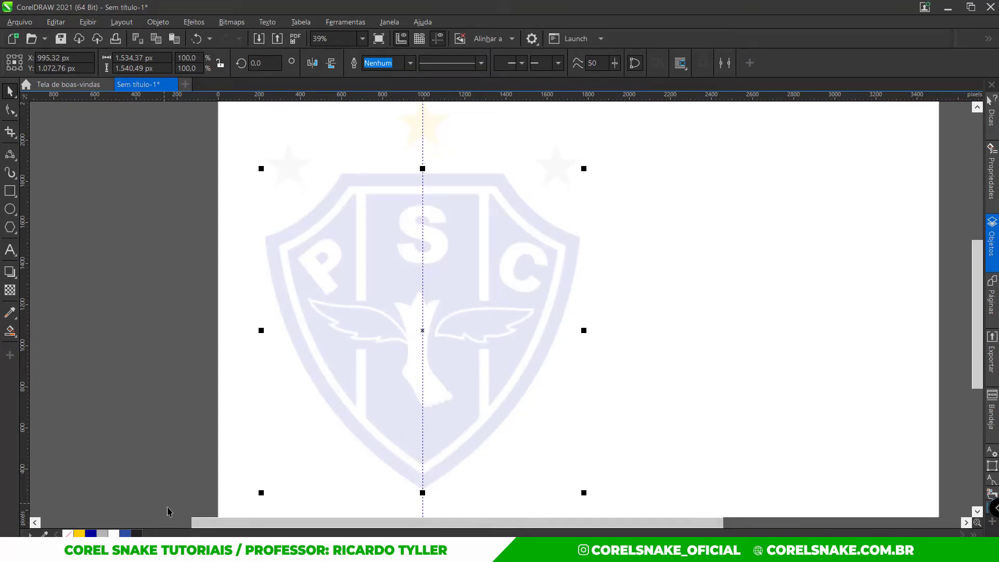
{"action": "right_click", "coordinate": [137, 533]}
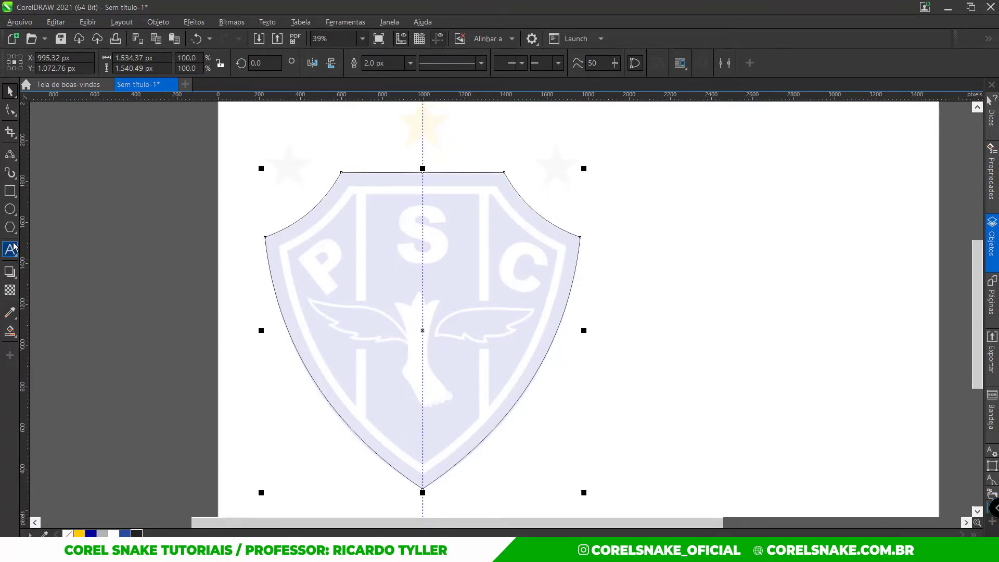
- Add a one-step inside contour of about 59 px to the shield, matching the outer edge of the white band
{"action": "left_click", "coordinate": [12, 275]}
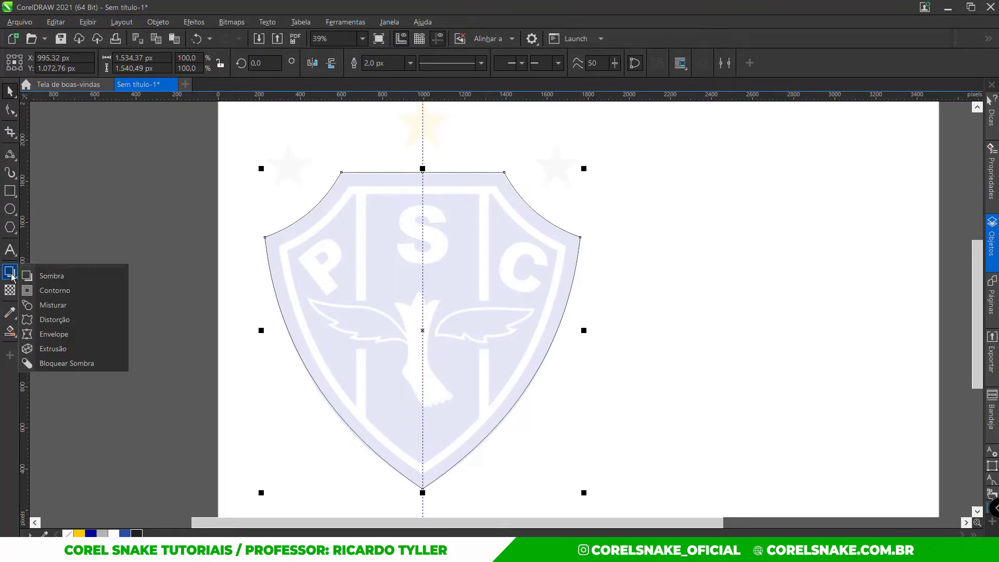
{"action": "left_click", "coordinate": [55, 290]}
{"action": "scroll", "coordinate": [354, 308], "scroll_direction": "up", "scroll_amount": 2}
{"action": "scroll", "coordinate": [355, 307], "scroll_direction": "up", "scroll_amount": 1}
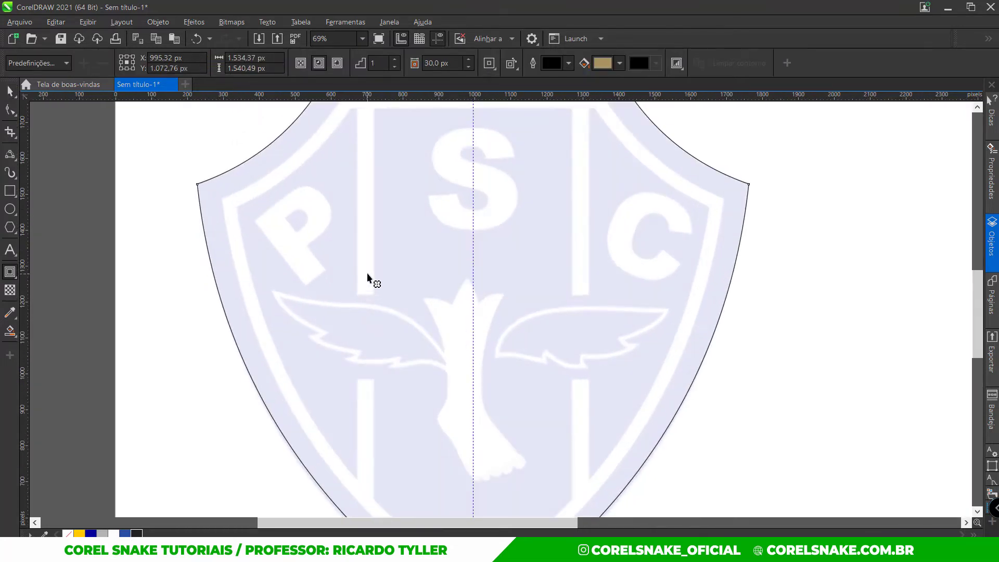
{"action": "left_click_drag", "start_coordinate": [197, 346], "coordinate": [220, 309]}
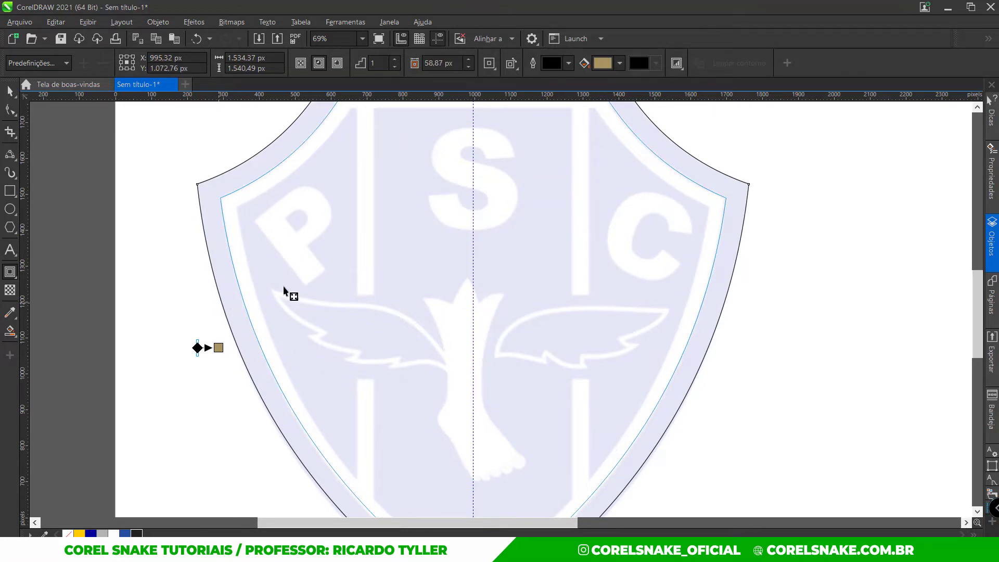
{"action": "scroll", "coordinate": [286, 292], "scroll_direction": "down", "scroll_amount": 1}
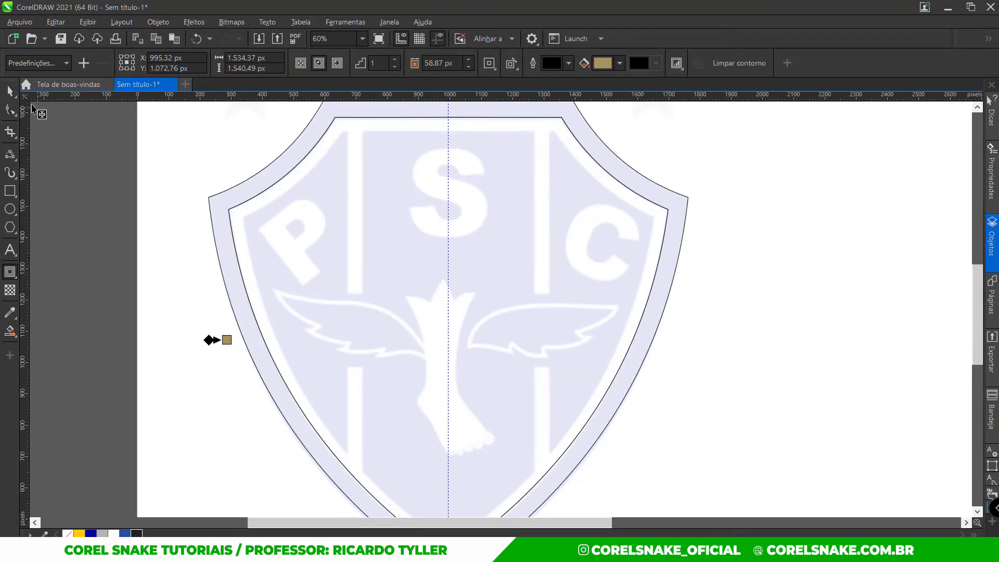
- Break the contour apart so the inner shield outline is a separate object
{"action": "left_click", "coordinate": [10, 91]}
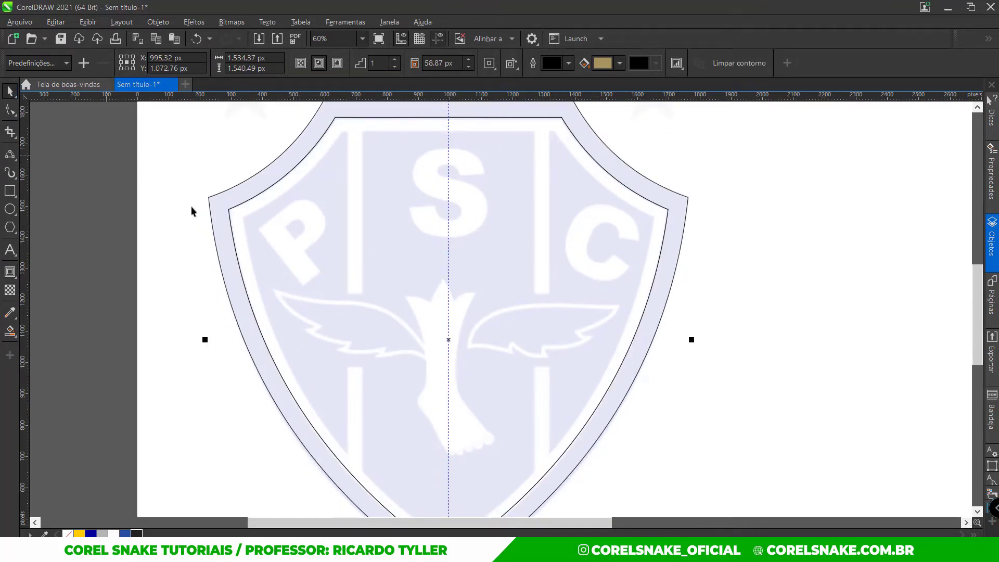
{"action": "right_click", "coordinate": [331, 269]}
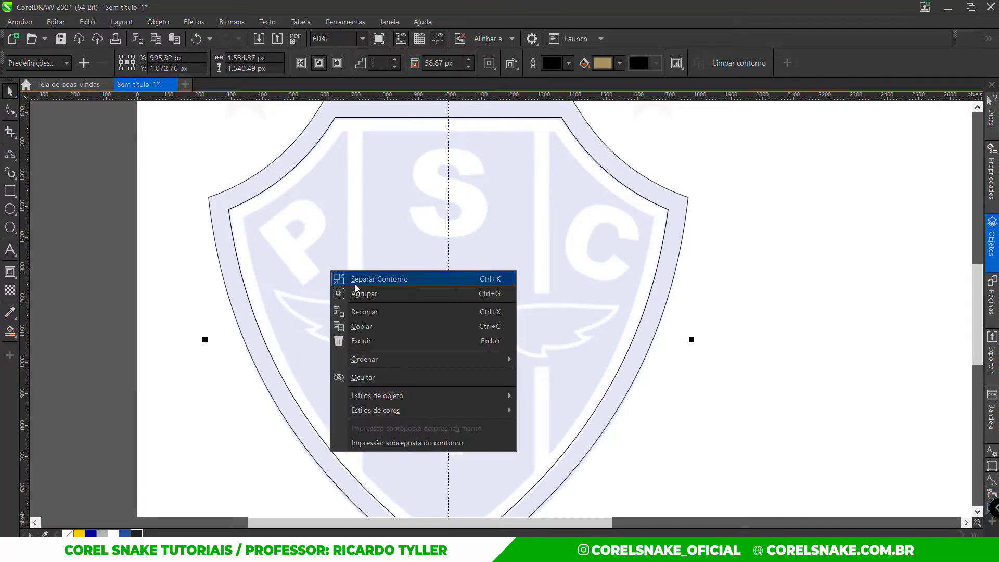
{"action": "left_click", "coordinate": [366, 281]}
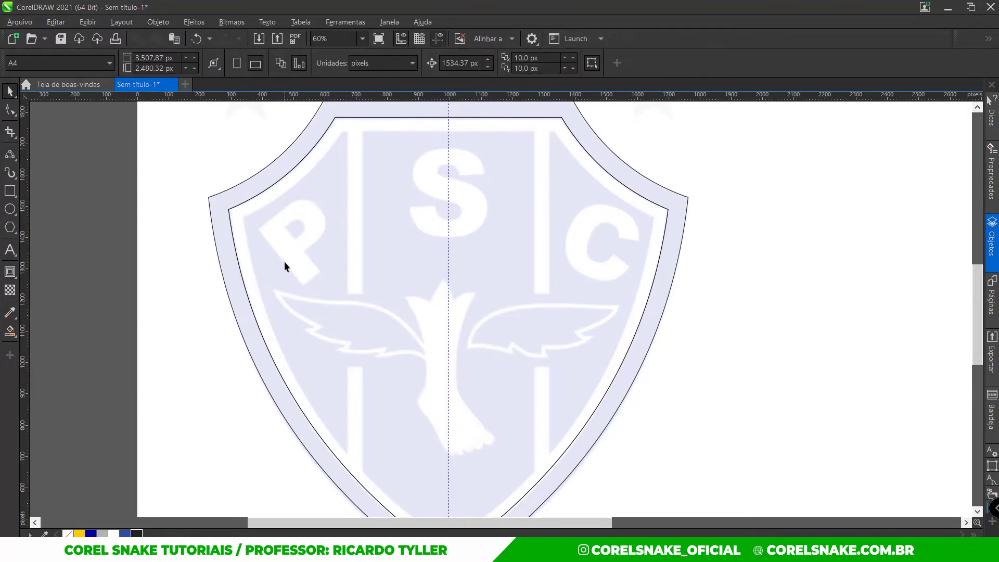
- Add a one-step inside contour of about 39 px to the inner shield outline and break it apart into a separate object
{"action": "left_click", "coordinate": [10, 271]}
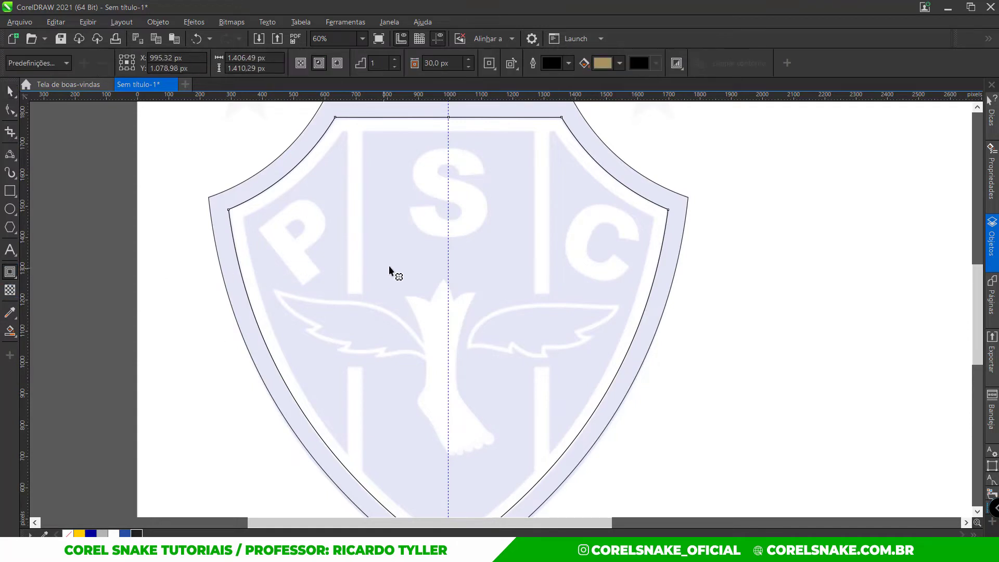
{"action": "left_click_drag", "start_coordinate": [390, 272], "coordinate": [936, 131]}
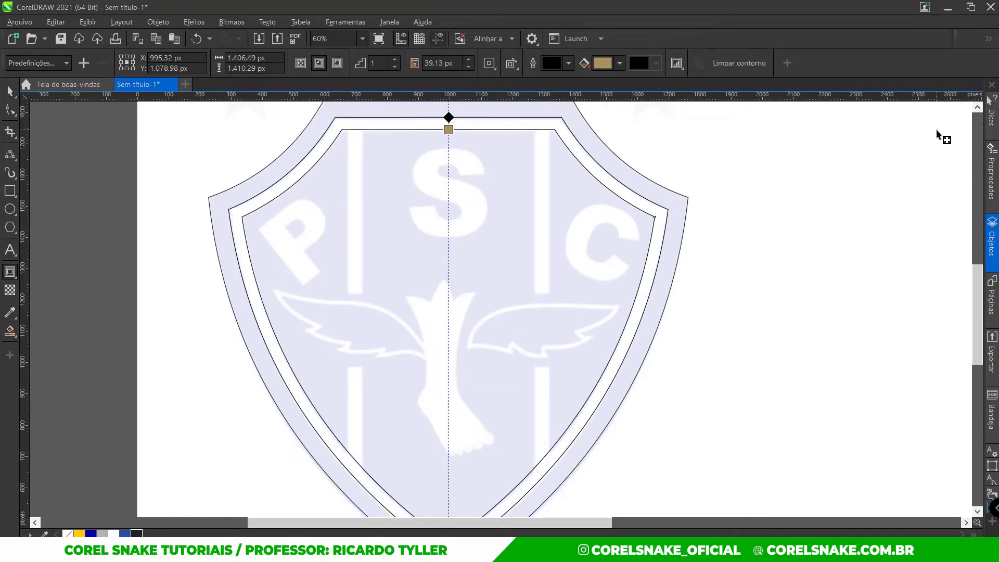
{"action": "left_click", "coordinate": [10, 92]}
{"action": "right_click", "coordinate": [383, 288]}
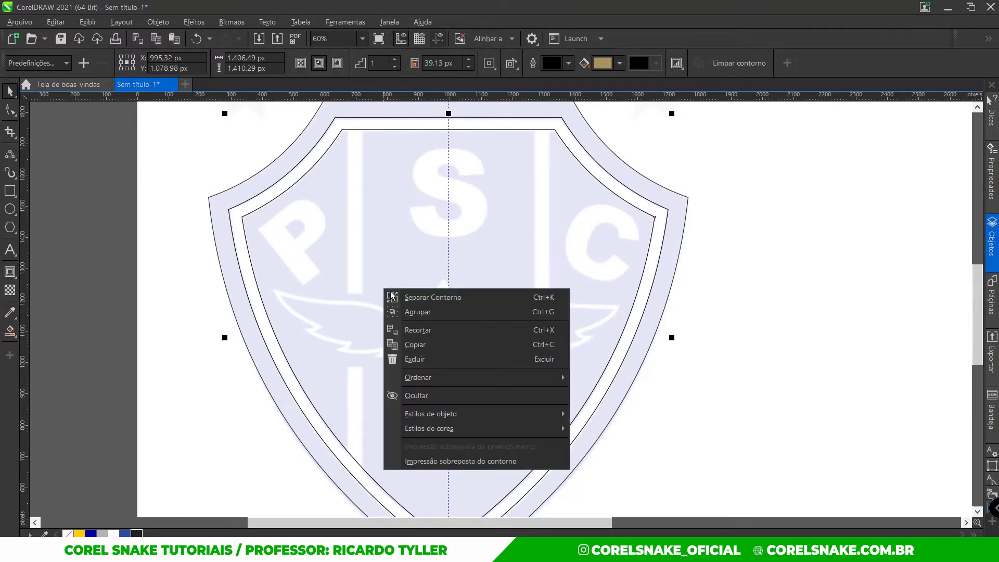
{"action": "left_click", "coordinate": [411, 296]}
- Move all three shield outlines together one nudge horizontally so they sit beside the reference crest
{"action": "scroll", "coordinate": [263, 297], "scroll_direction": "down", "scroll_amount": 3}
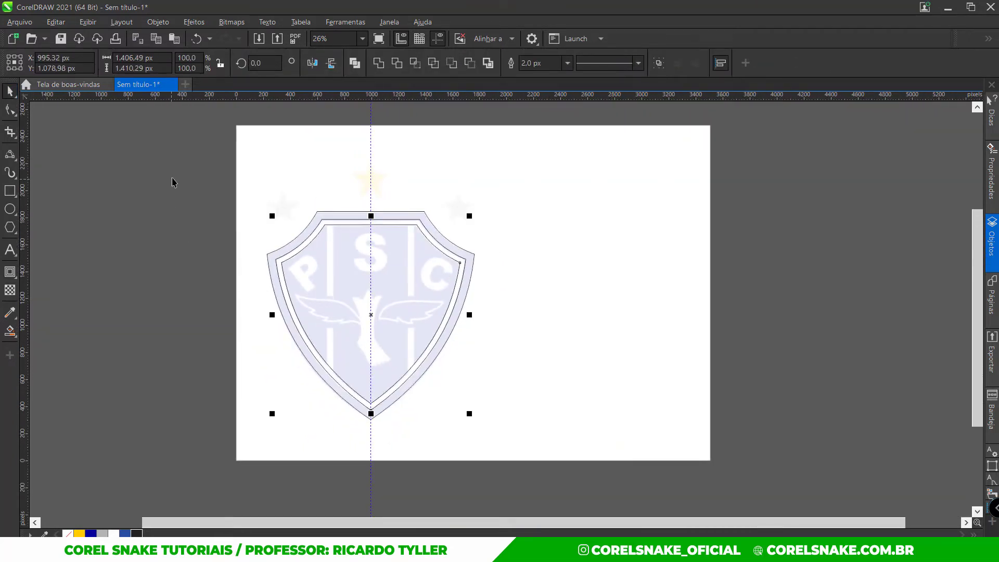
{"action": "left_click_drag", "start_coordinate": [174, 179], "coordinate": [571, 455]}
{"action": "key", "text": "Right"}
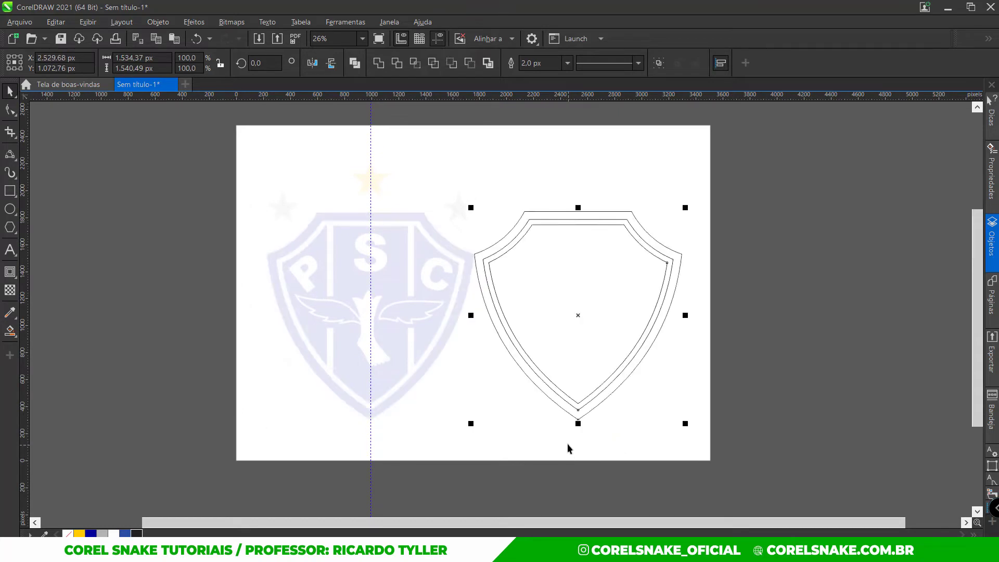
{"action": "left_click", "coordinate": [537, 433]}
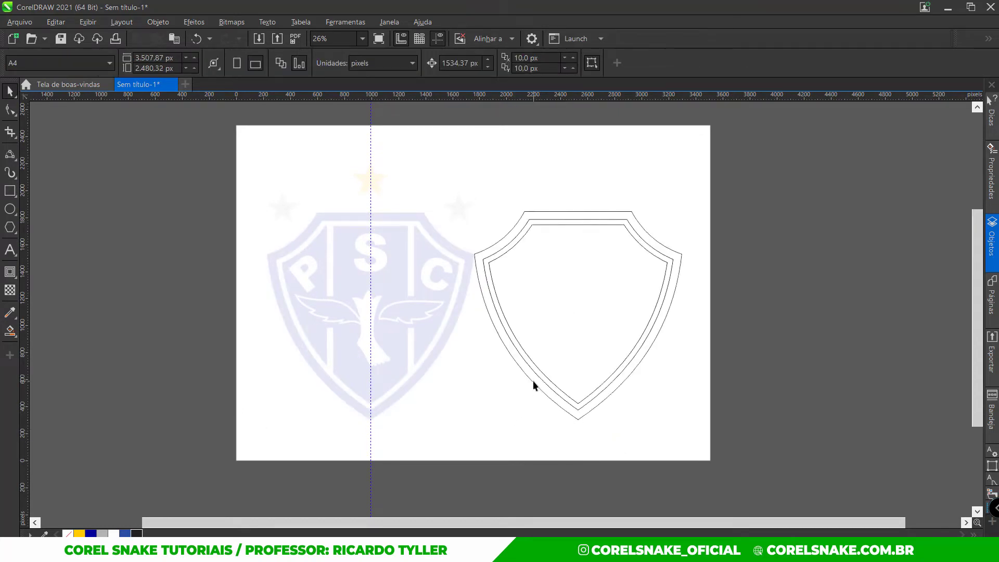
- Fill the middle shield outline with white and remove its outline
{"action": "scroll", "coordinate": [533, 382], "scroll_direction": "up", "scroll_amount": 1}
{"action": "scroll", "coordinate": [533, 385], "scroll_direction": "up", "scroll_amount": 1}
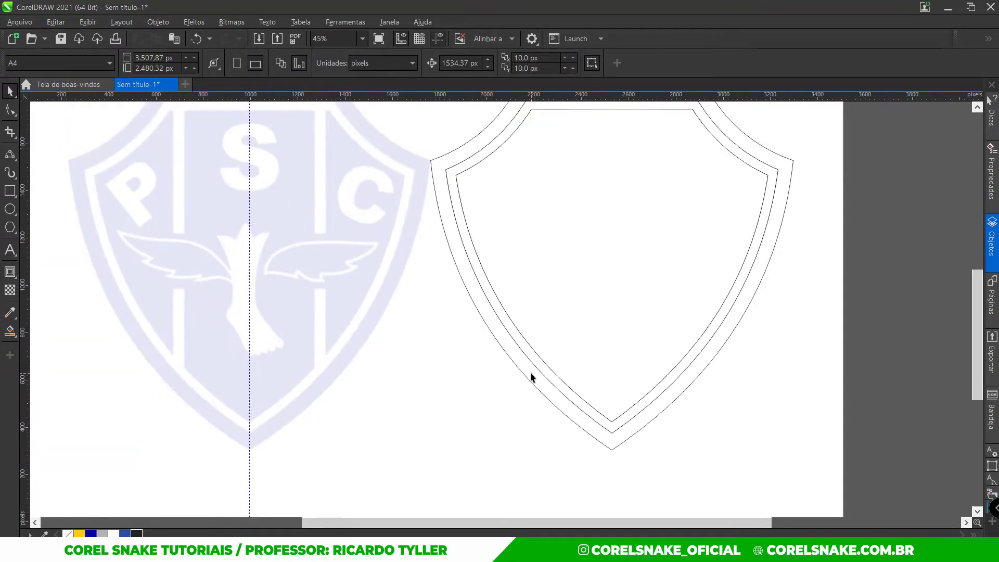
{"action": "left_click", "coordinate": [518, 373]}
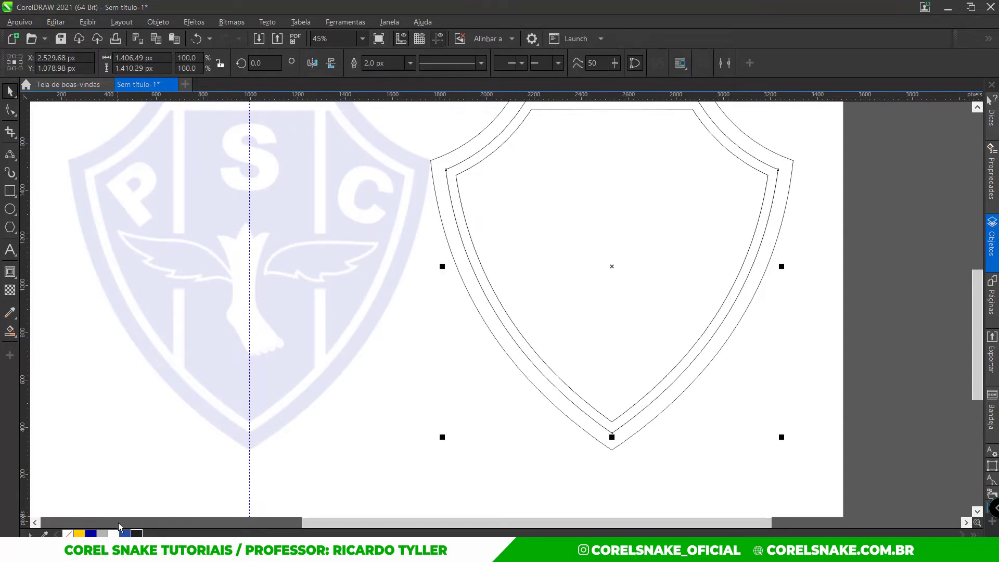
{"action": "right_click", "coordinate": [69, 535]}
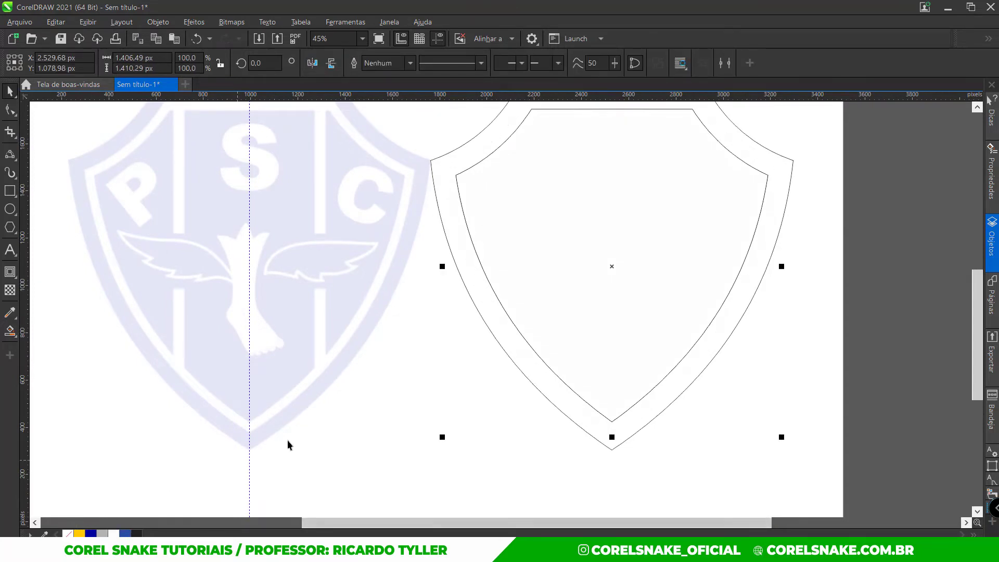
- Fill the outermost shield with dark blue and remove its outline
{"action": "left_click", "coordinate": [497, 344]}
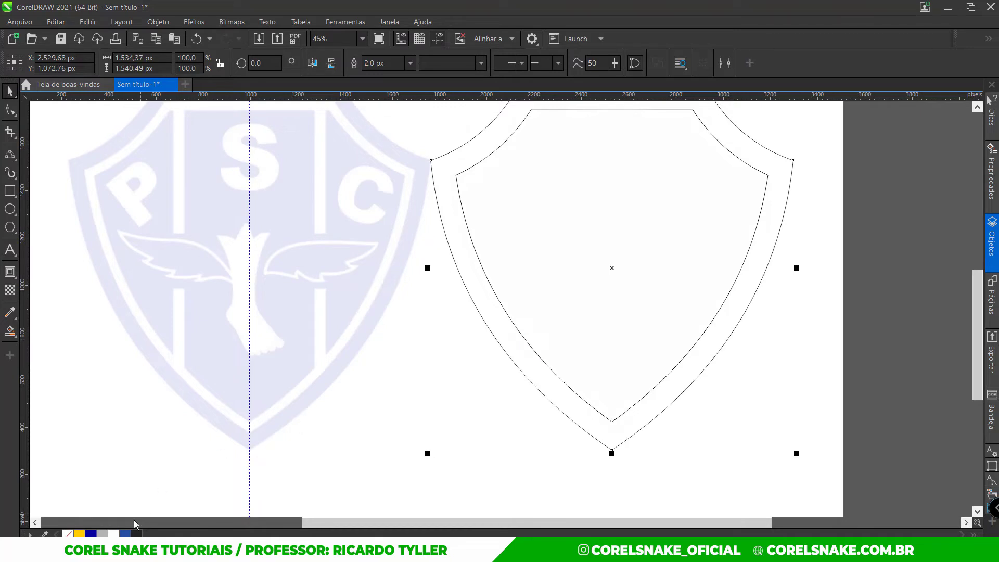
{"action": "left_click", "coordinate": [90, 533]}
{"action": "right_click", "coordinate": [68, 534]}
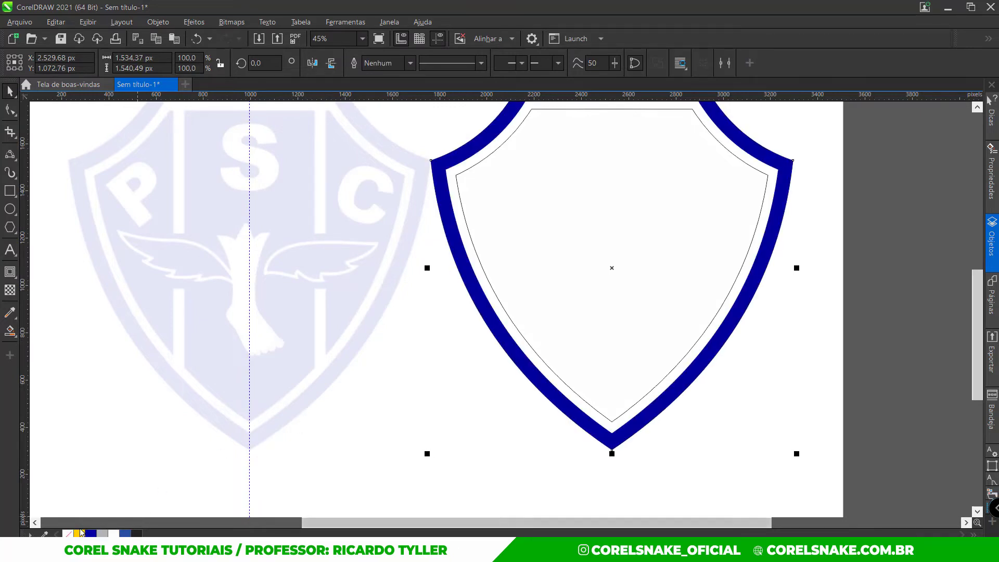
{"action": "left_click", "coordinate": [490, 445]}
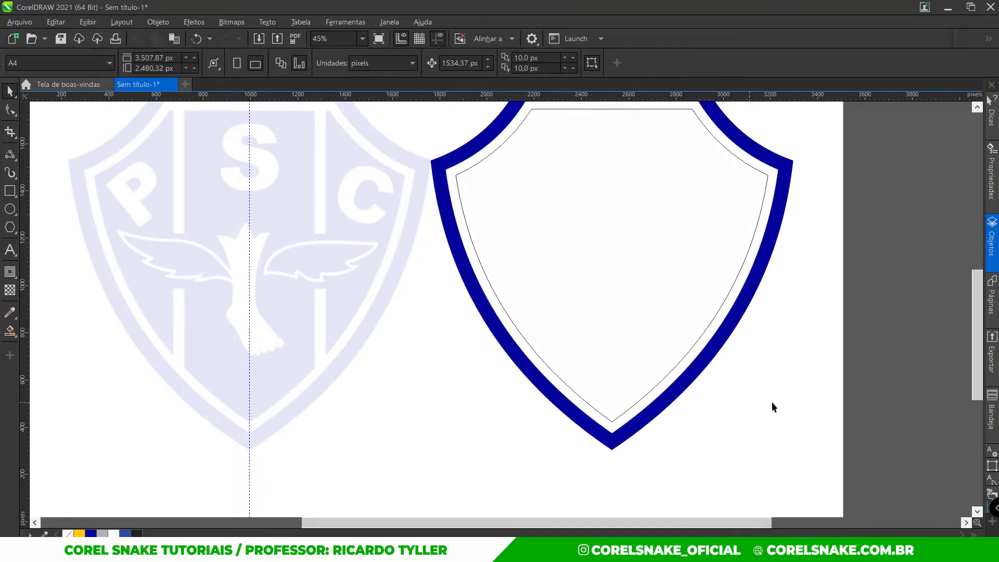
{"action": "scroll", "coordinate": [735, 414], "scroll_direction": "down", "scroll_amount": 2}
{"action": "scroll", "coordinate": [308, 209], "scroll_direction": "up", "scroll_amount": 1}
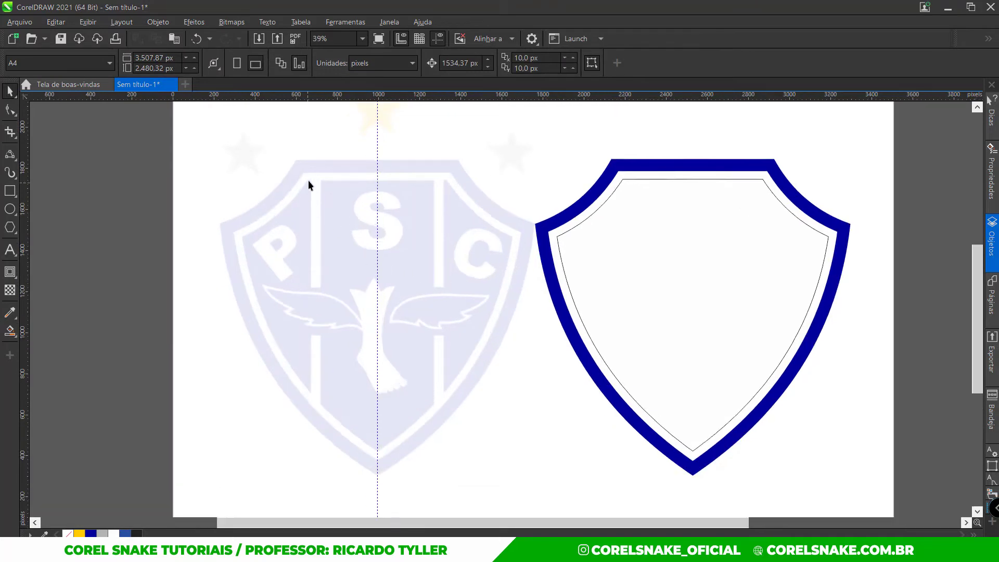
{"action": "left_click", "coordinate": [10, 190]}
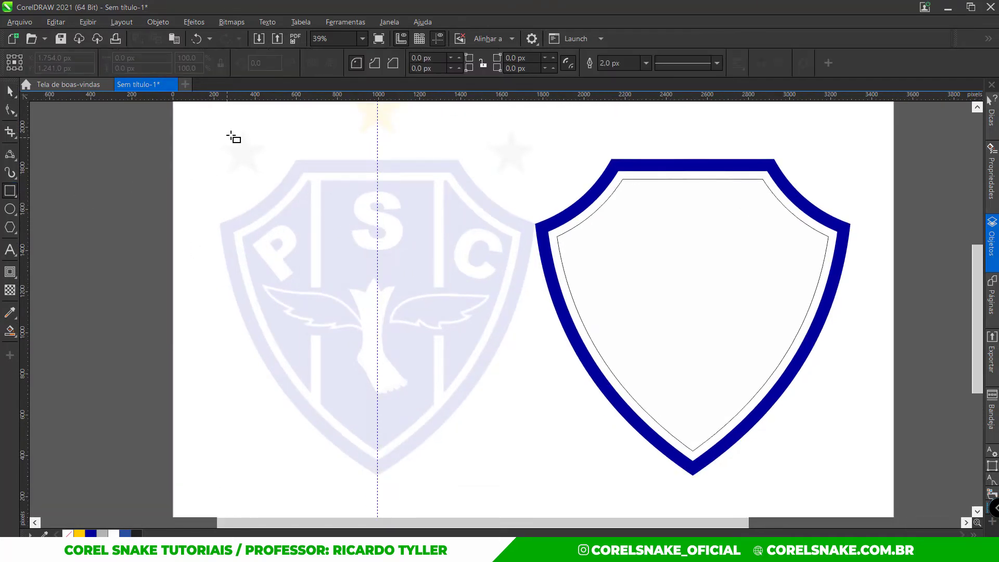
{"action": "left_click_drag", "start_coordinate": [233, 132], "coordinate": [312, 436]}
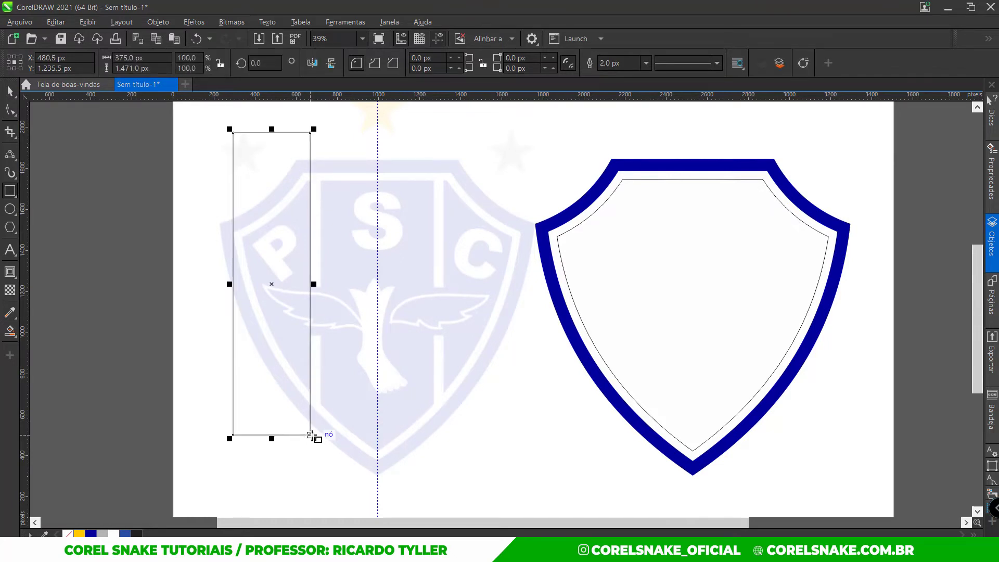
{"action": "key", "text": "ctrl+z"}
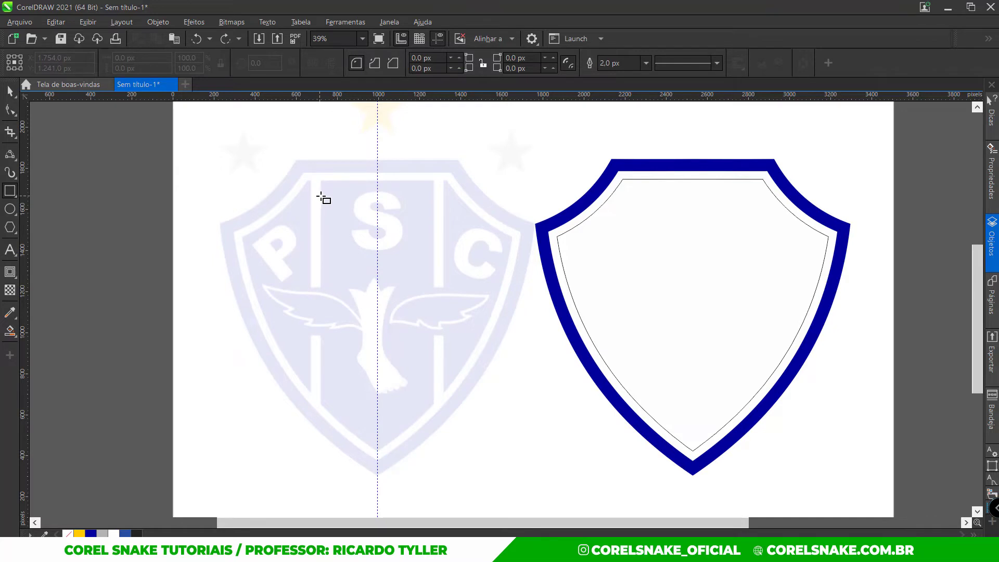
- Draw a rectangle 547 px wide over the reference crest's central blue panel and extend it upward past the shield to 1,691 px high
{"action": "left_click_drag", "start_coordinate": [321, 196], "coordinate": [378, 491]}
{"action": "left_click", "coordinate": [10, 96]}
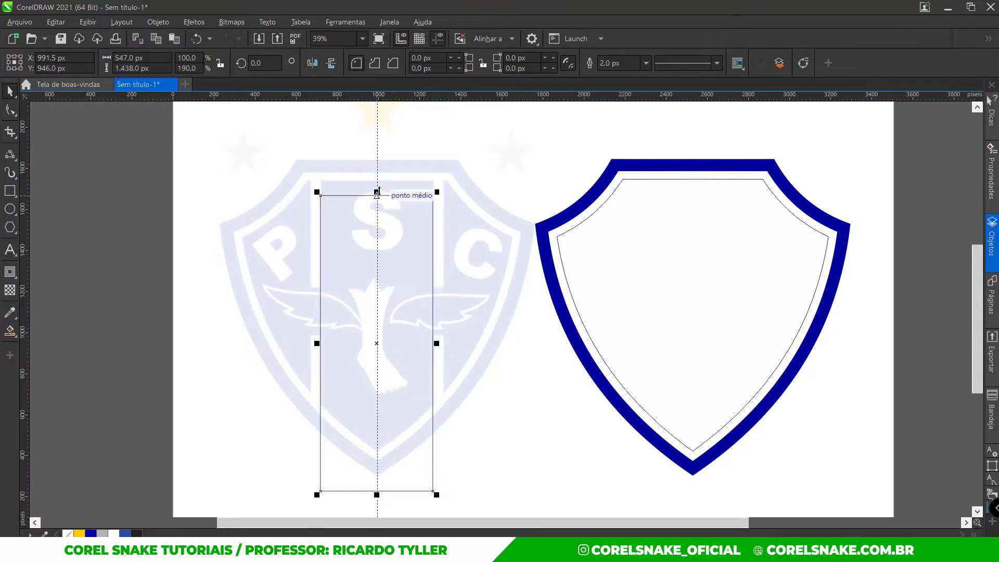
{"action": "left_click_drag", "start_coordinate": [376, 192], "coordinate": [375, 139]}
- Duplicate the central rectangle to both sides, leaving gaps that match the crest's white vertical stripes
{"action": "left_click_drag", "start_coordinate": [392, 292], "coordinate": [498, 282]}
{"action": "scroll", "coordinate": [420, 279], "scroll_direction": "down", "scroll_amount": 1}
{"action": "scroll", "coordinate": [411, 273], "scroll_direction": "up", "scroll_amount": 1}
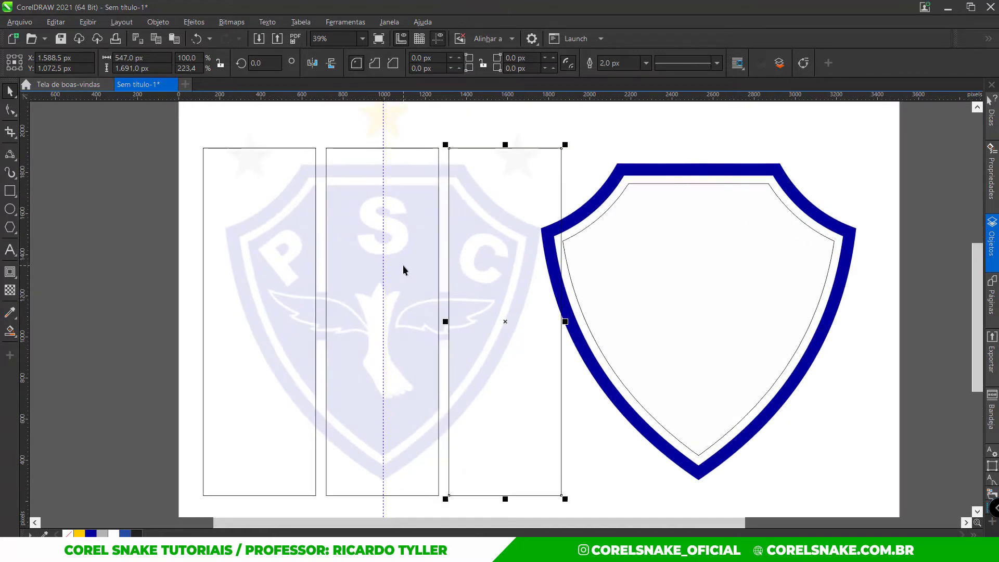
- Distribute the three rectangles with uniform vertical and horizontal spacing
{"action": "left_click", "coordinate": [420, 198], "text": "shift"}
{"action": "left_click", "coordinate": [284, 205], "text": "shift"}
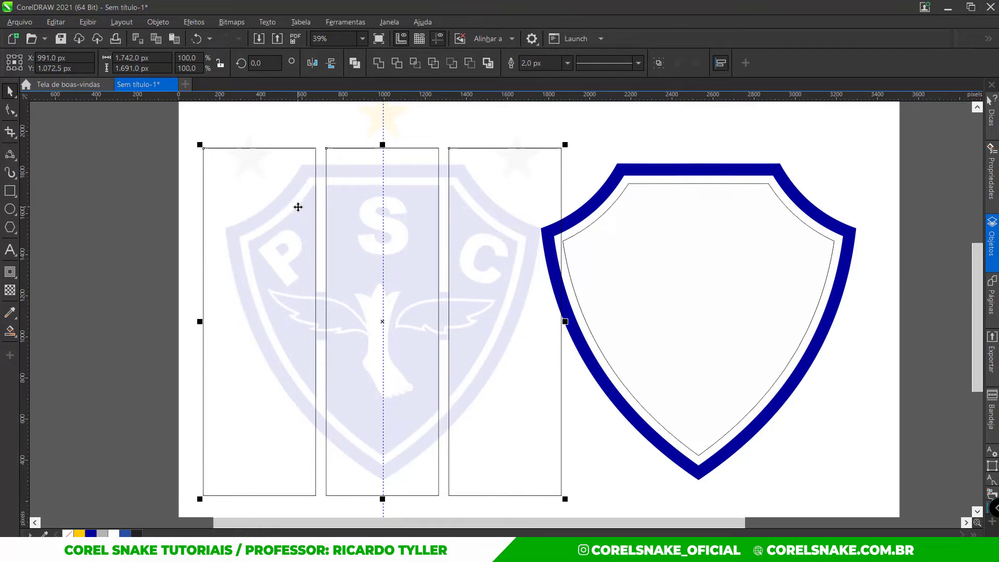
{"action": "key", "text": "ctrl+shift+a"}
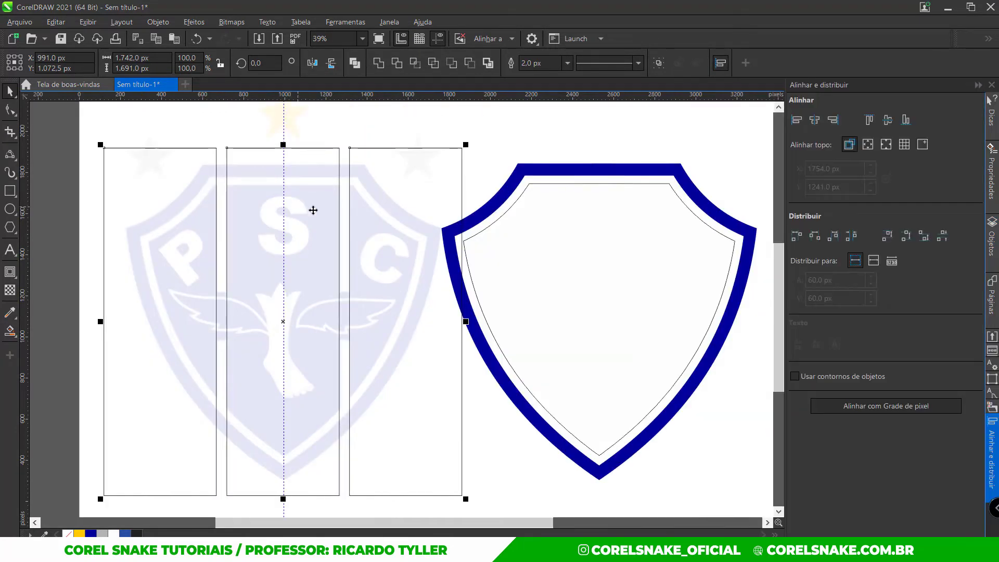
{"action": "left_click", "coordinate": [942, 236]}
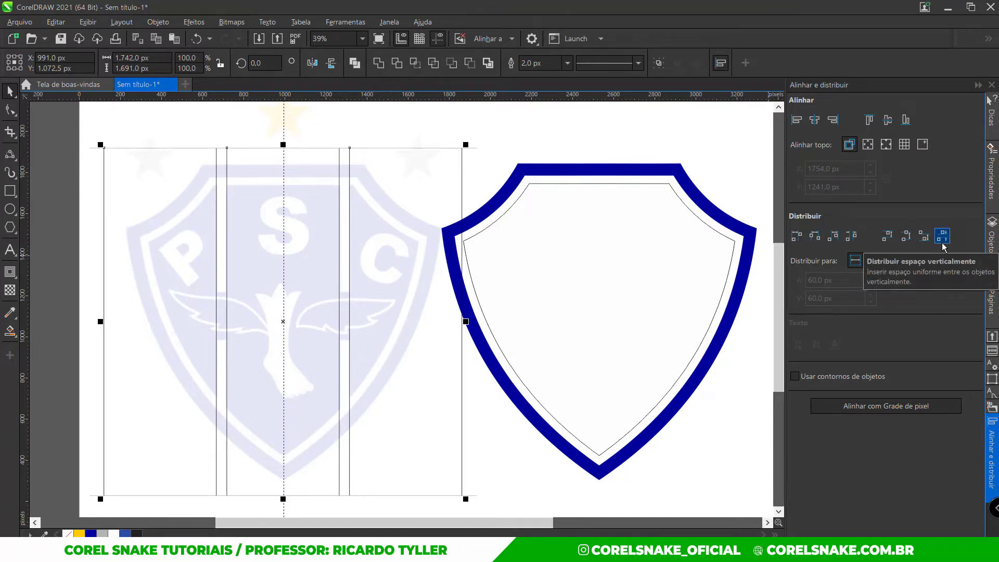
{"action": "left_click", "coordinate": [852, 237]}
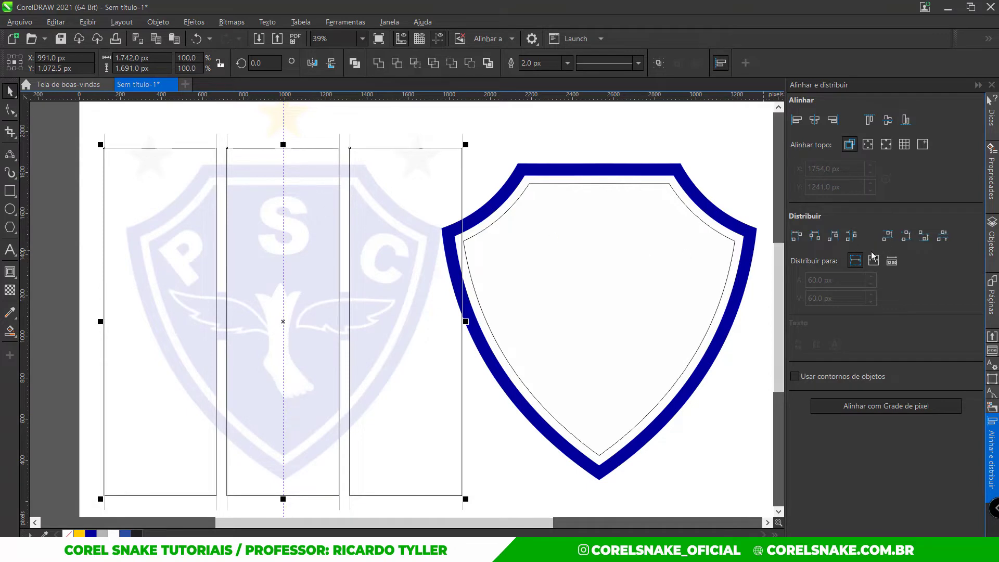
- Move the three rectangles together from the reference crest onto the redrawn shield
{"action": "scroll", "coordinate": [550, 289], "scroll_direction": "down", "scroll_amount": 1}
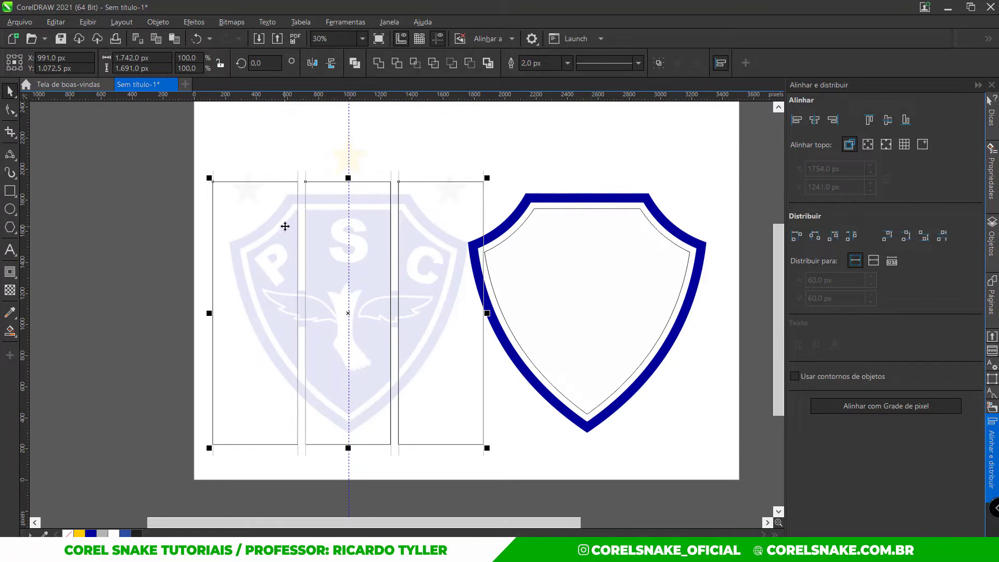
{"action": "left_click", "coordinate": [138, 174]}
{"action": "left_click", "coordinate": [246, 213]}
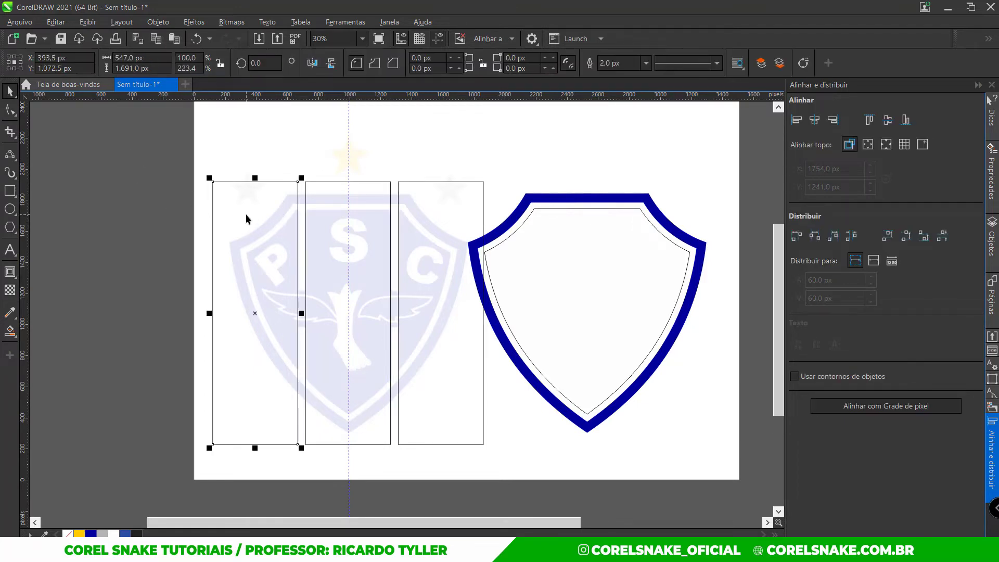
{"action": "left_click", "coordinate": [338, 225], "text": "shift"}
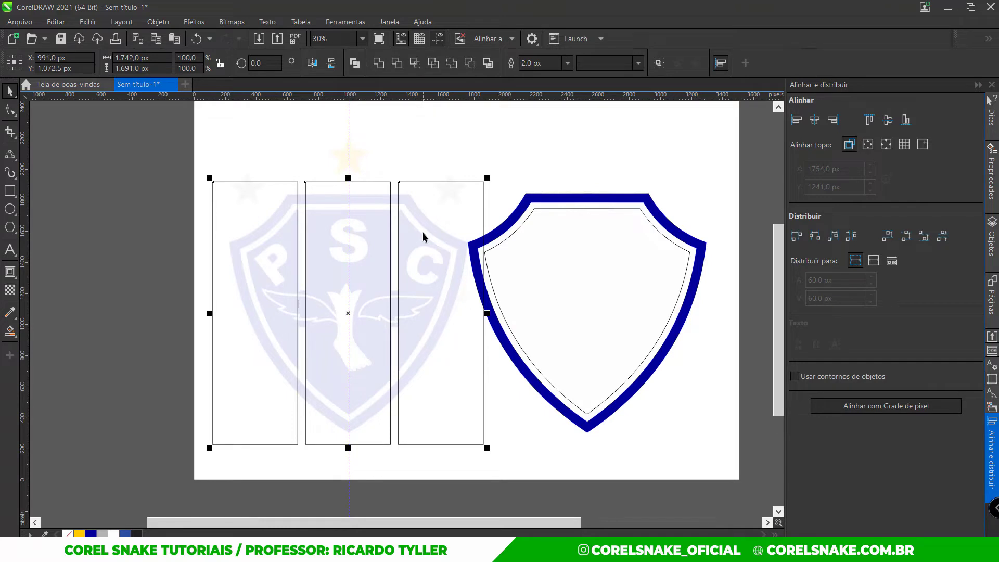
{"action": "left_click", "coordinate": [422, 232], "text": "shift"}
{"action": "key", "text": "e"}
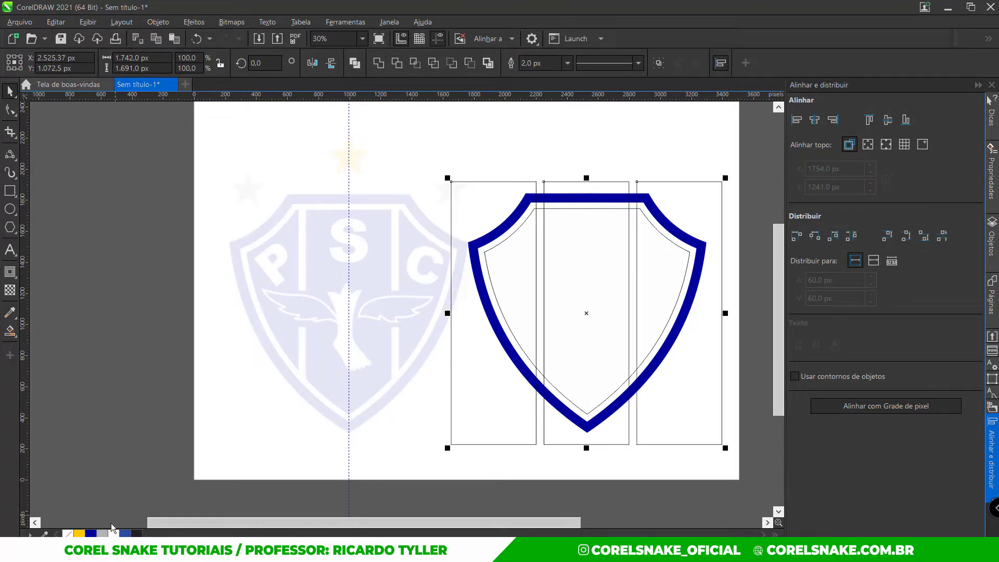
- Fill the three rectangles with dark blue, remove their outlines and group them
{"action": "left_click", "coordinate": [91, 533]}
{"action": "right_click", "coordinate": [70, 533]}
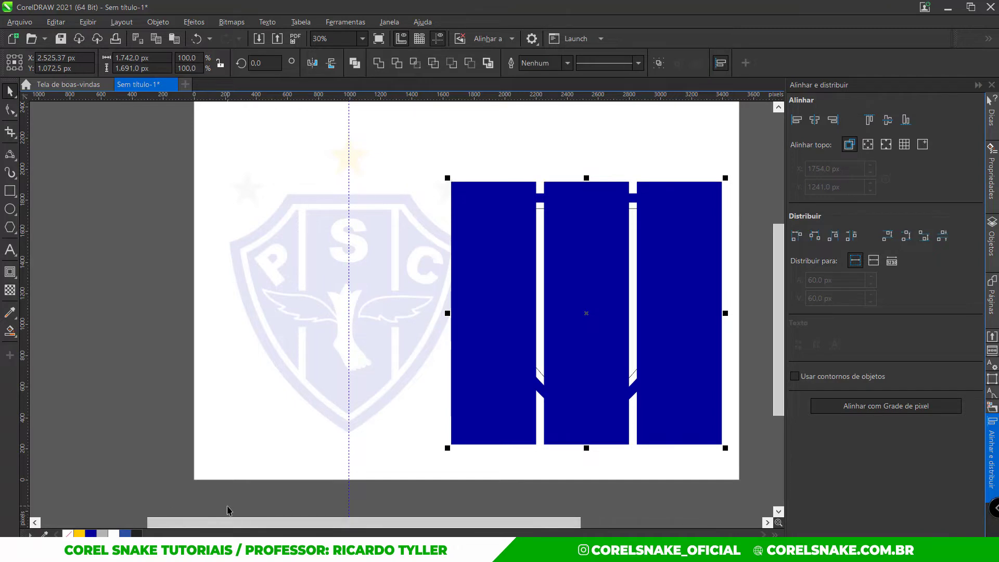
{"action": "key", "text": "ctrl+l"}
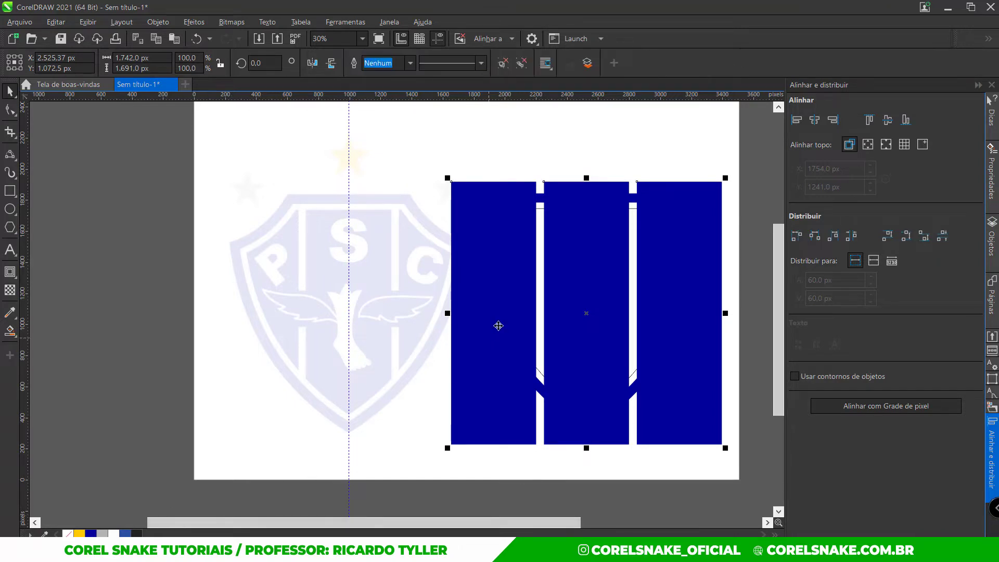
- PowerClip the grouped blue rectangles inside the innermost shield outline and close the alignment settings
{"action": "right_click", "coordinate": [565, 257]}
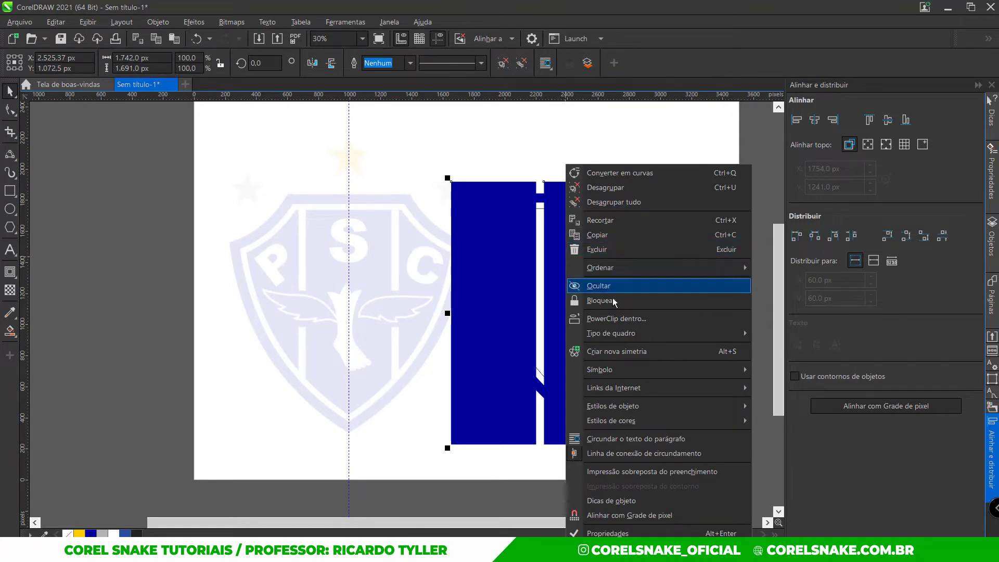
{"action": "left_click", "coordinate": [609, 320]}
{"action": "left_click", "coordinate": [535, 289]}
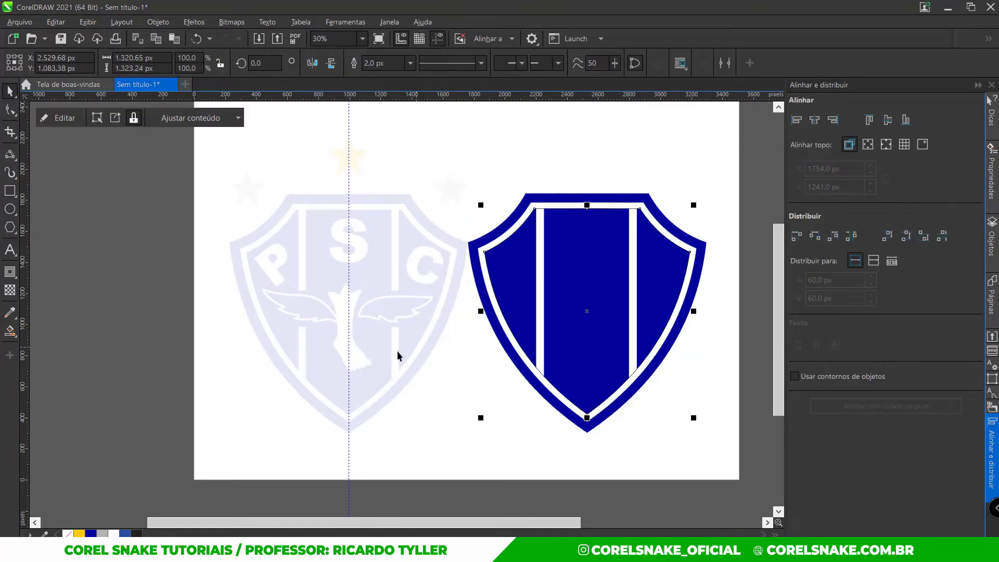
{"action": "left_click", "coordinate": [977, 84]}
{"action": "left_click", "coordinate": [647, 449]}
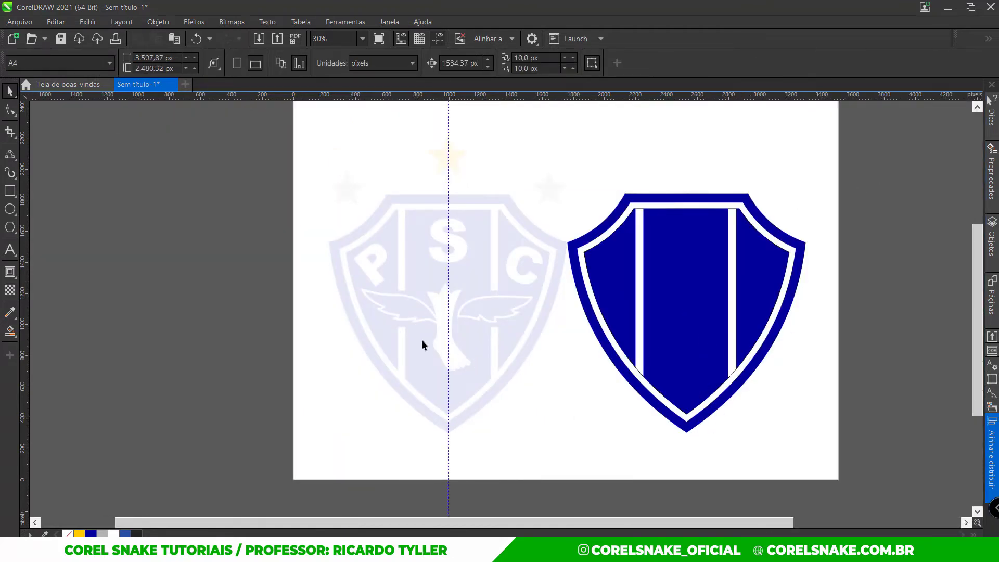
- Start tracing the left wing's upper edge with the Pen tool, placing curved nodes from the outer tip to past mid-wing
{"action": "scroll", "coordinate": [423, 340], "scroll_direction": "up", "scroll_amount": 4}
{"action": "scroll", "coordinate": [494, 338], "scroll_direction": "down", "scroll_amount": 1}
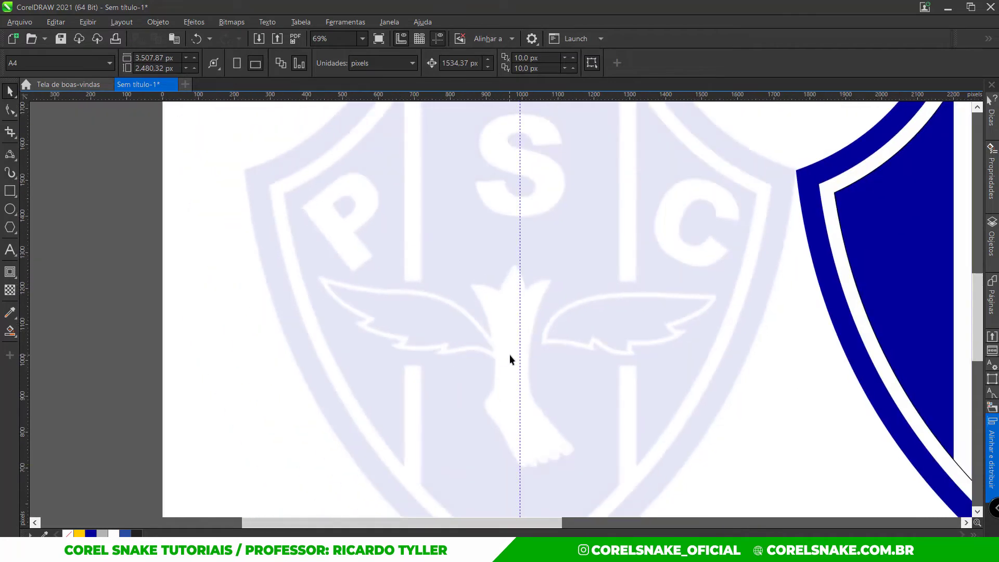
{"action": "scroll", "coordinate": [510, 359], "scroll_direction": "up", "scroll_amount": 3}
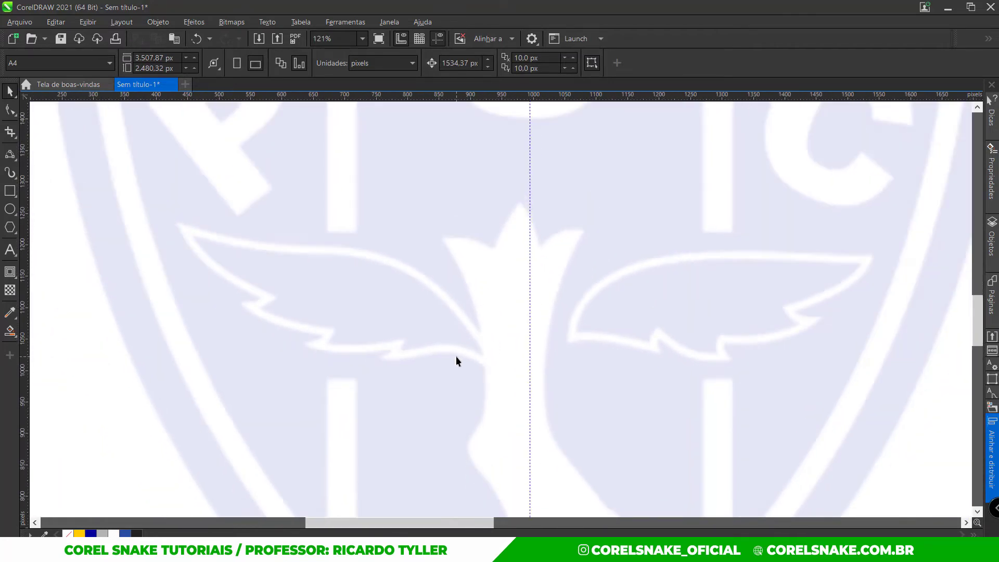
{"action": "key", "text": "F5"}
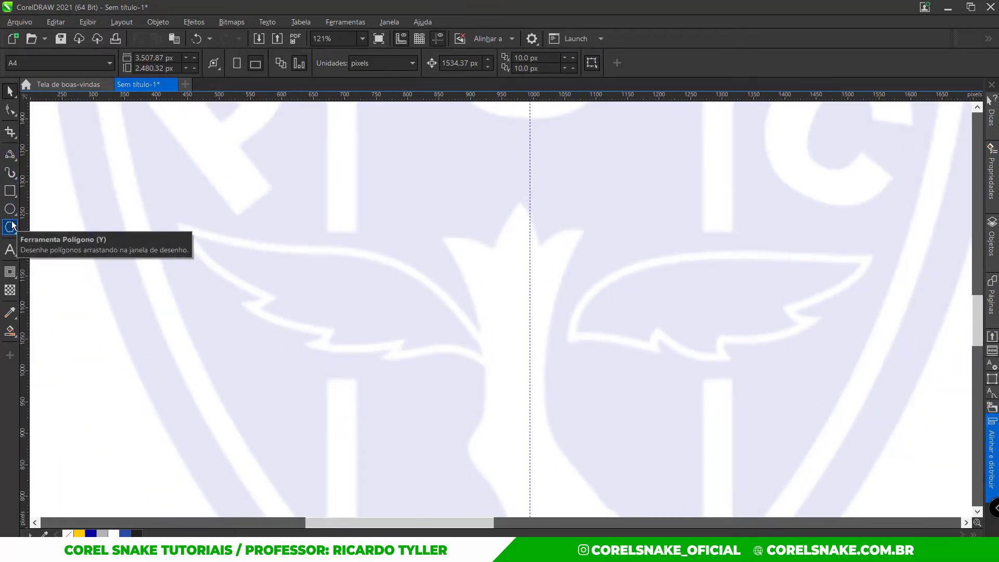
{"action": "left_click", "coordinate": [11, 159]}
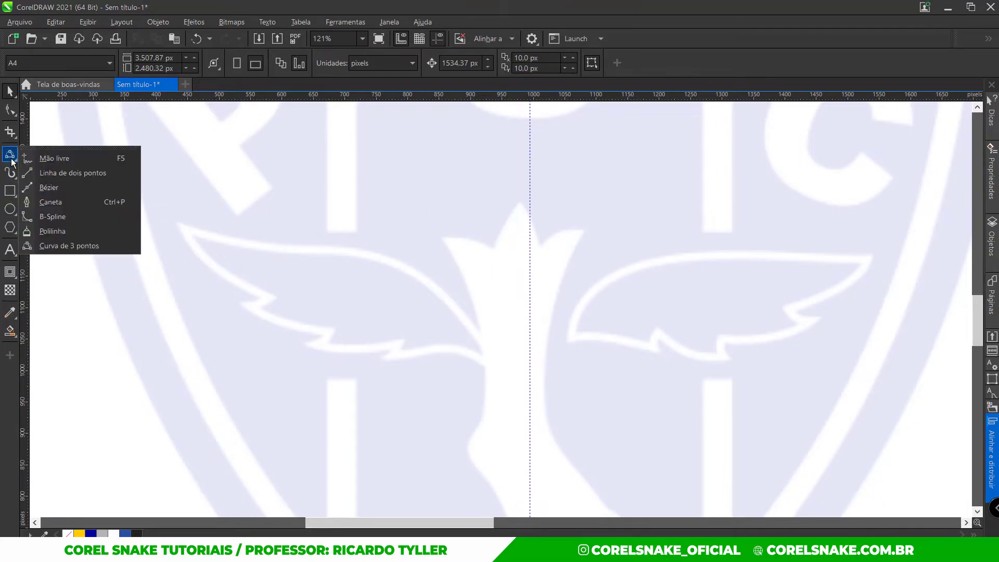
{"action": "left_click", "coordinate": [51, 201]}
{"action": "scroll", "coordinate": [198, 239], "scroll_direction": "up", "scroll_amount": 2}
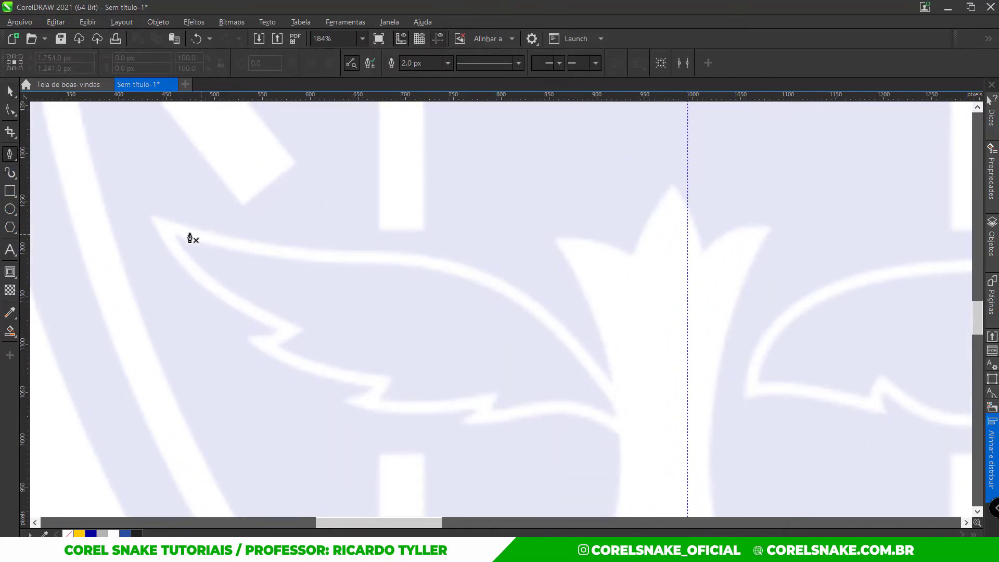
{"action": "left_click", "coordinate": [162, 227]}
{"action": "left_click_drag", "start_coordinate": [292, 254], "coordinate": [342, 259]}
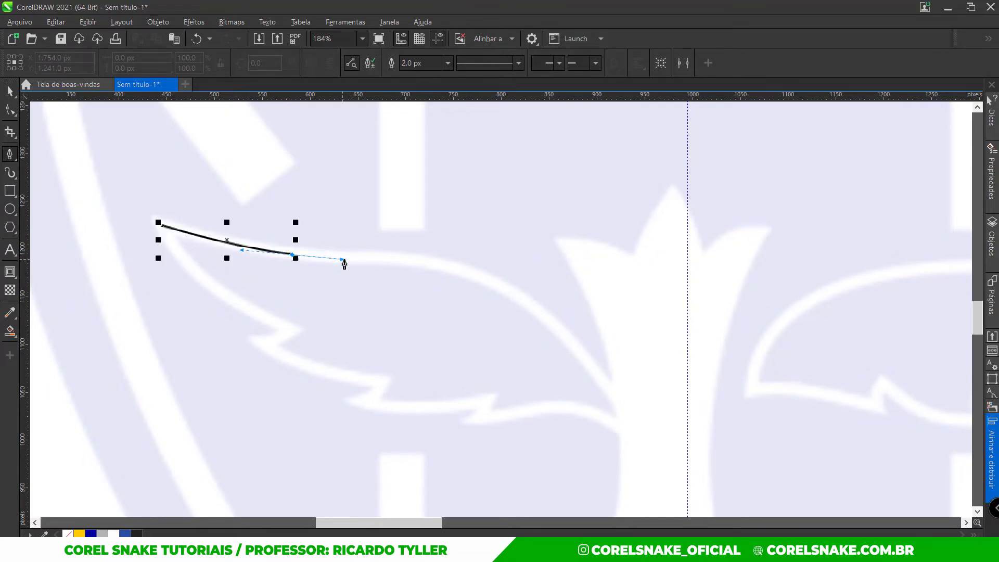
{"action": "left_click_drag", "start_coordinate": [460, 270], "coordinate": [503, 288]}
- Set the outline width of the left wing path to 10 px
{"action": "left_click", "coordinate": [447, 63]}
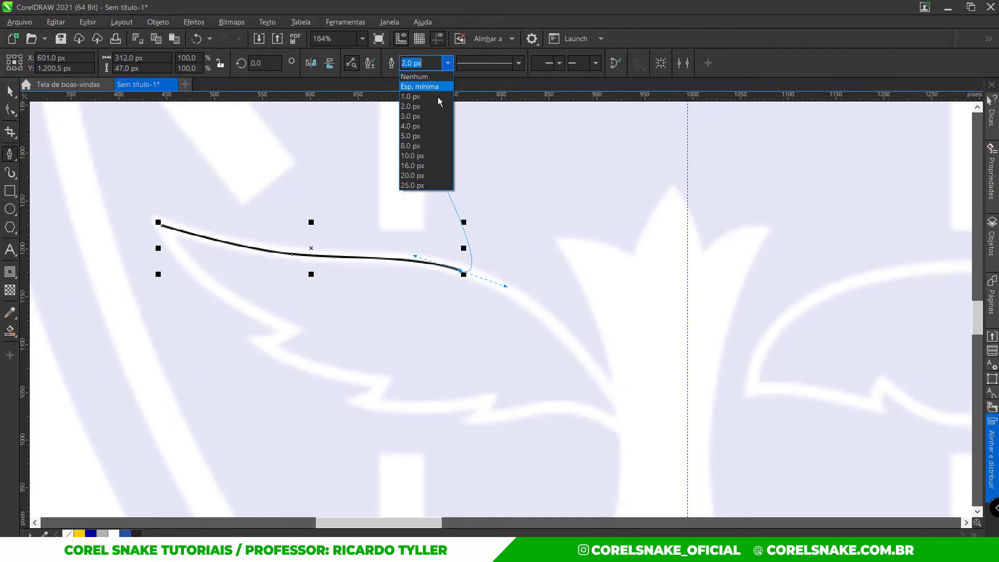
{"action": "left_click", "coordinate": [429, 126]}
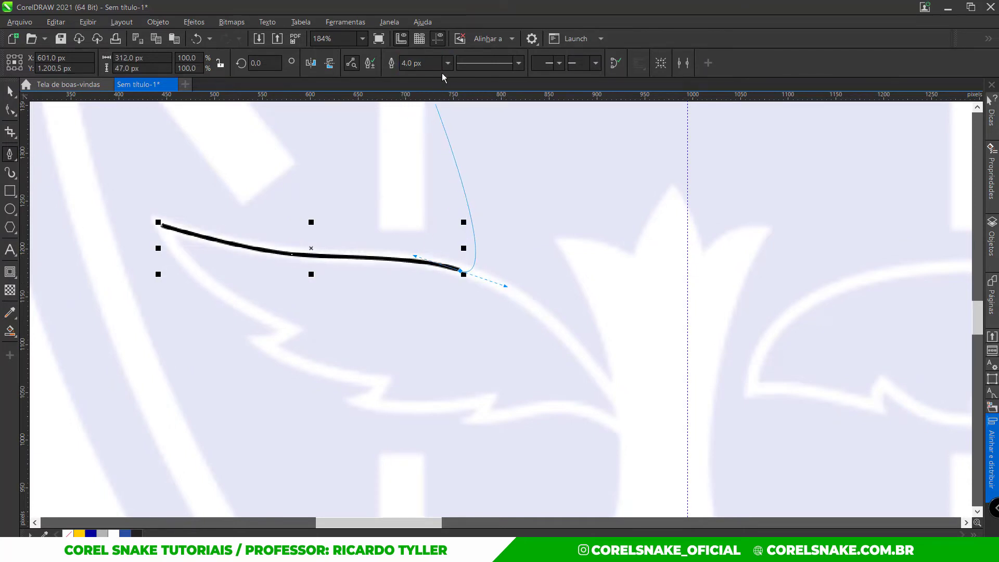
{"action": "left_click", "coordinate": [447, 63]}
{"action": "left_click", "coordinate": [432, 146]}
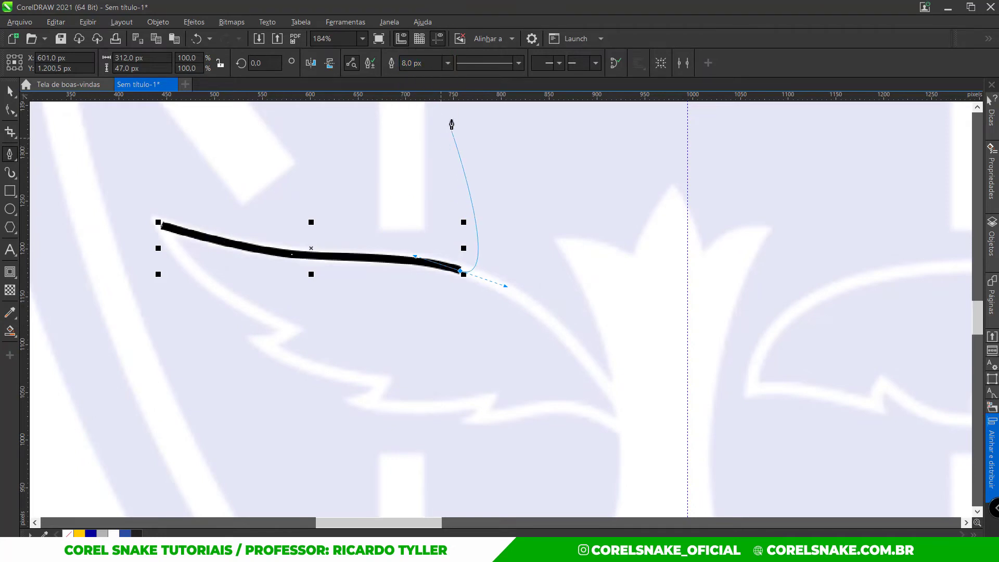
{"action": "left_click", "coordinate": [448, 63]}
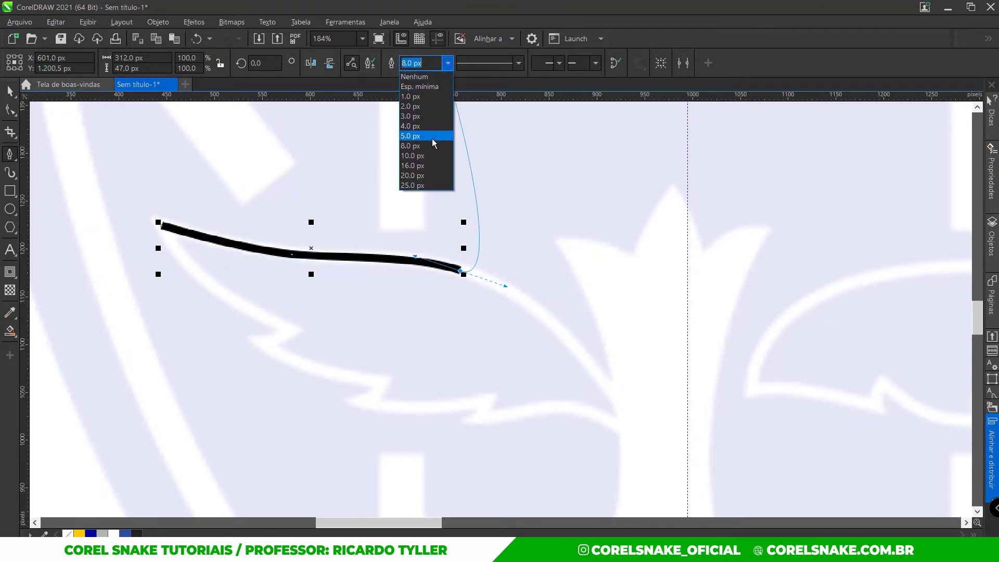
{"action": "left_click", "coordinate": [427, 155]}
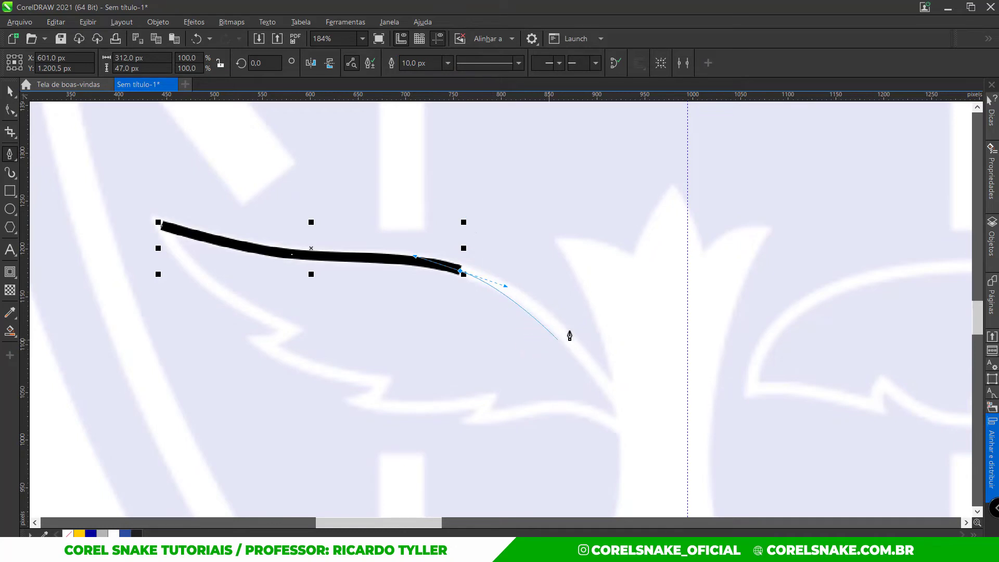
- Extend the left wing path down to the leg and back along the lower edge through the first feather notch
{"action": "left_click_drag", "start_coordinate": [578, 351], "coordinate": [602, 384]}
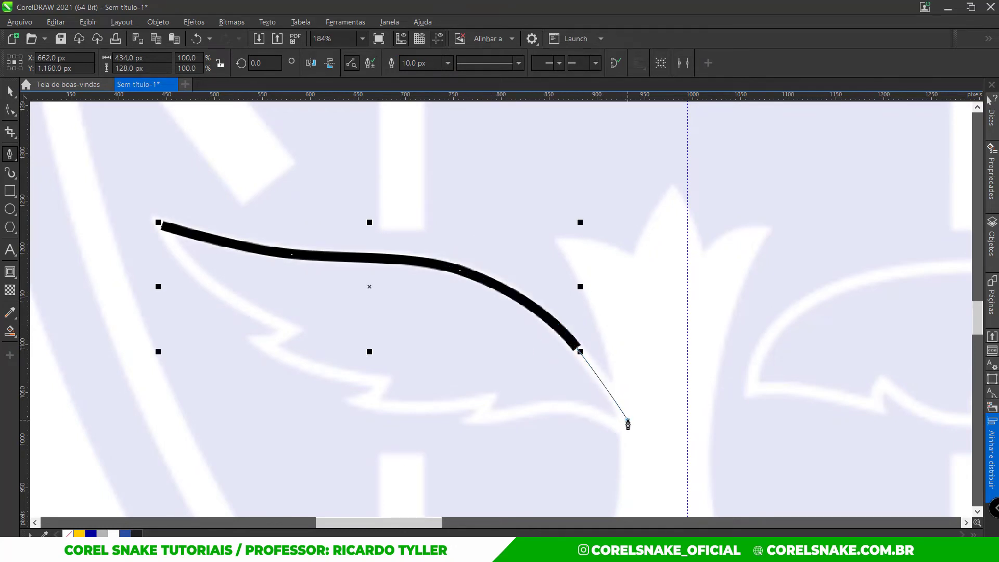
{"action": "left_click", "coordinate": [627, 422]}
{"action": "left_click", "coordinate": [635, 436]}
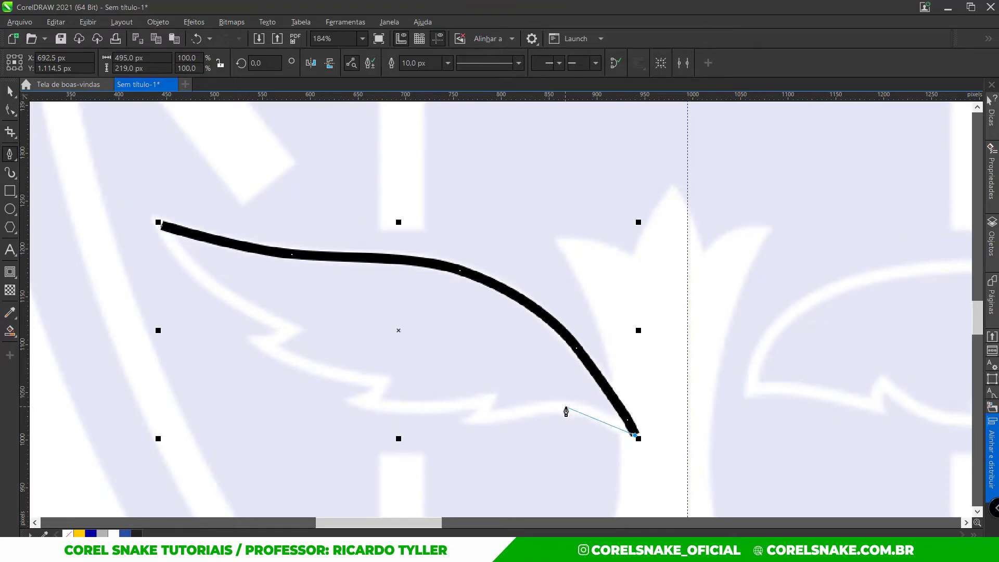
{"action": "left_click_drag", "start_coordinate": [566, 405], "coordinate": [544, 406]}
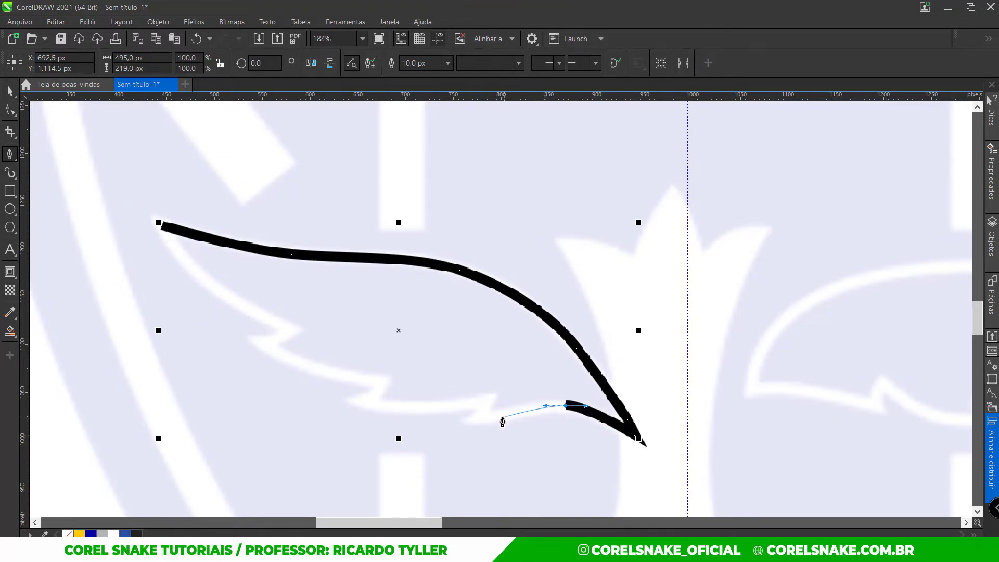
{"action": "left_click", "coordinate": [472, 422]}
{"action": "scroll", "coordinate": [473, 417], "scroll_direction": "up", "scroll_amount": 5}
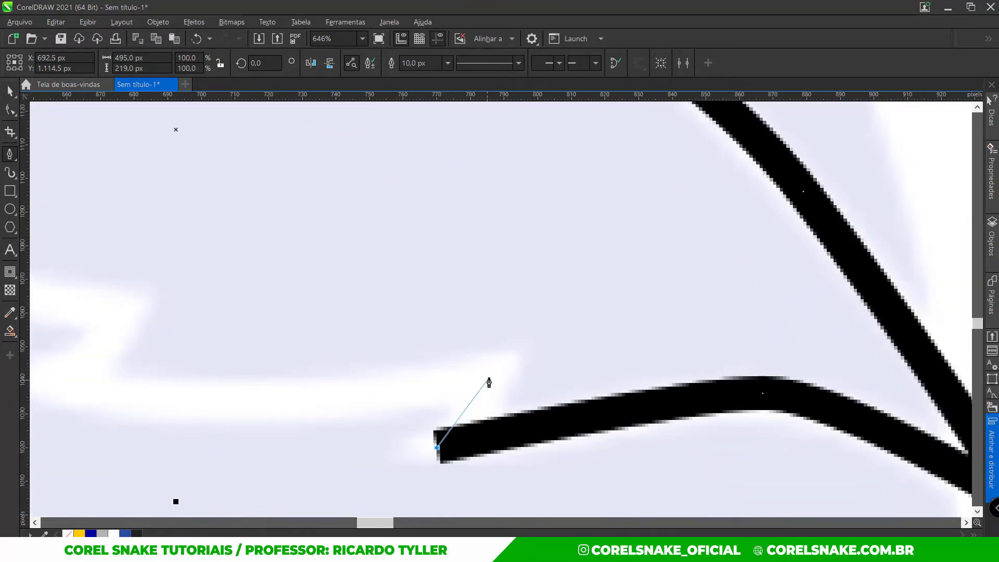
{"action": "left_click", "coordinate": [490, 380]}
{"action": "scroll", "coordinate": [469, 395], "scroll_direction": "down", "scroll_amount": 3}
{"action": "scroll", "coordinate": [308, 409], "scroll_direction": "up", "scroll_amount": 2}
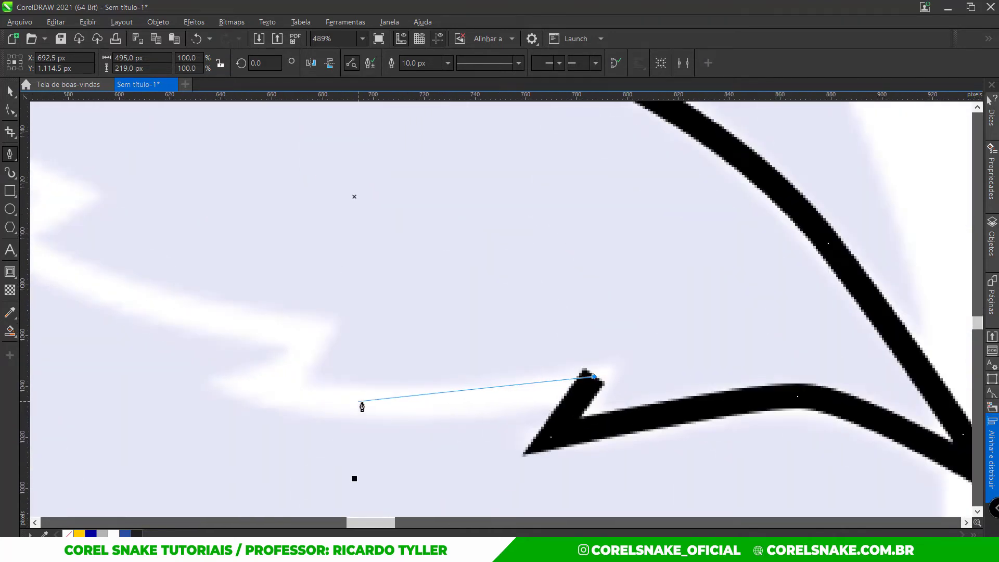
- Trace the left wing's lower edge outward through the second and third feather notches
{"action": "left_click_drag", "start_coordinate": [399, 404], "coordinate": [292, 402]}
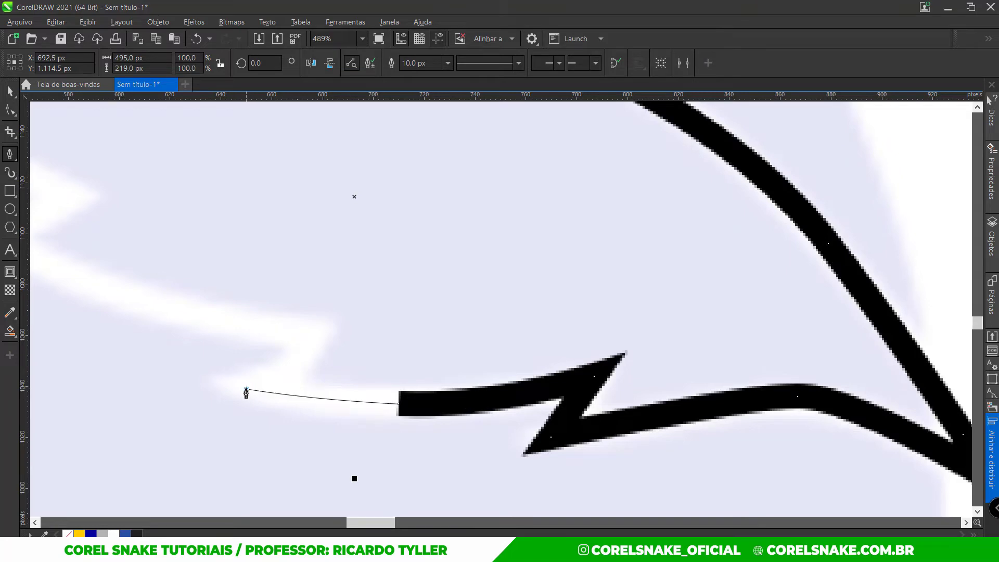
{"action": "left_click", "coordinate": [246, 389]}
{"action": "left_click", "coordinate": [319, 337]}
{"action": "scroll", "coordinate": [322, 364], "scroll_direction": "down", "scroll_amount": 2}
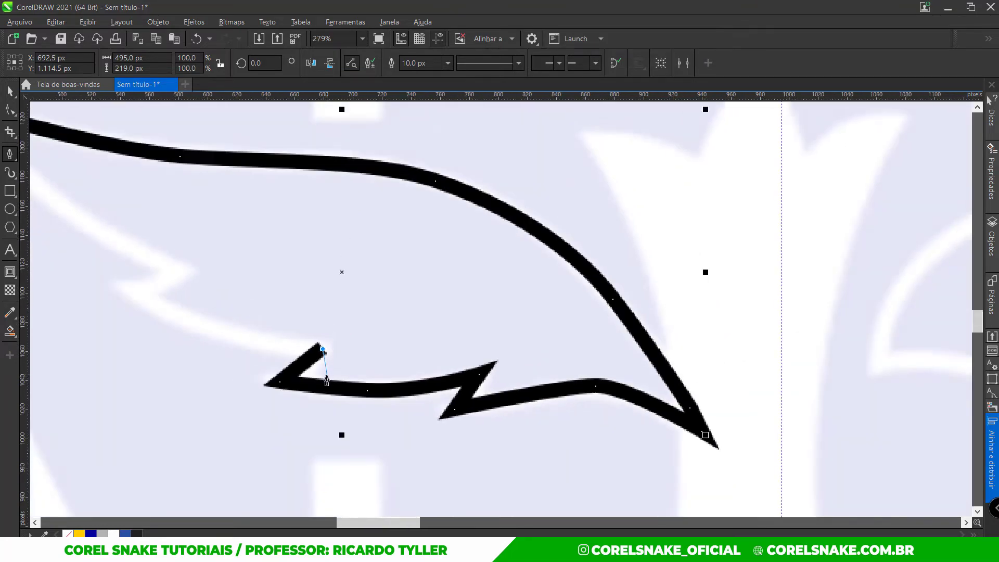
{"action": "scroll", "coordinate": [214, 334], "scroll_direction": "up", "scroll_amount": 2}
{"action": "left_click_drag", "start_coordinate": [317, 362], "coordinate": [229, 336]}
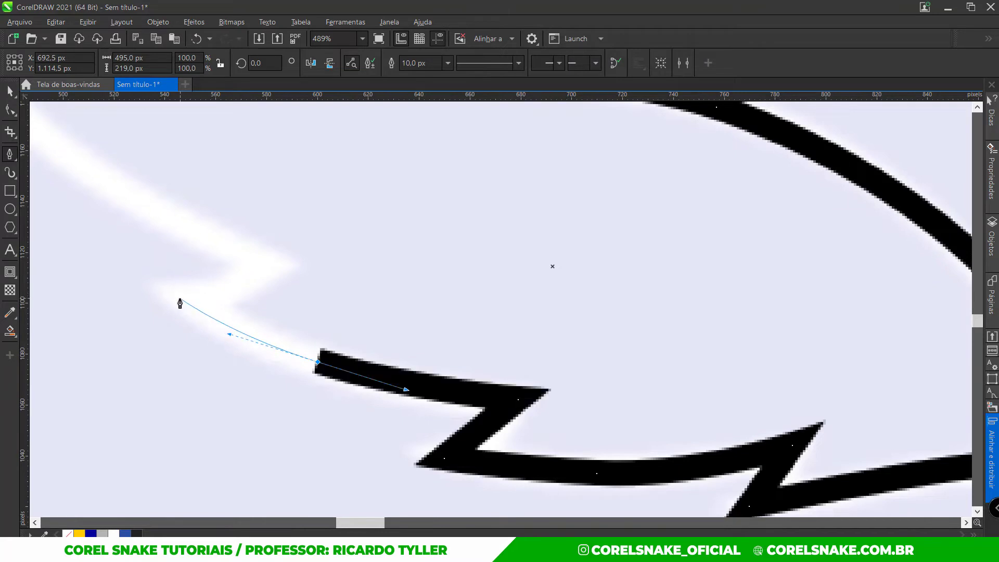
{"action": "left_click", "coordinate": [180, 298]}
{"action": "mouse_move", "coordinate": [271, 273]}
{"action": "left_mouse_down"}
{"action": "mouse_move", "coordinate": [241, 281]}
{"action": "mouse_move", "coordinate": [268, 270]}
{"action": "left_mouse_up"}
{"action": "scroll", "coordinate": [267, 270], "scroll_direction": "down", "scroll_amount": 4}
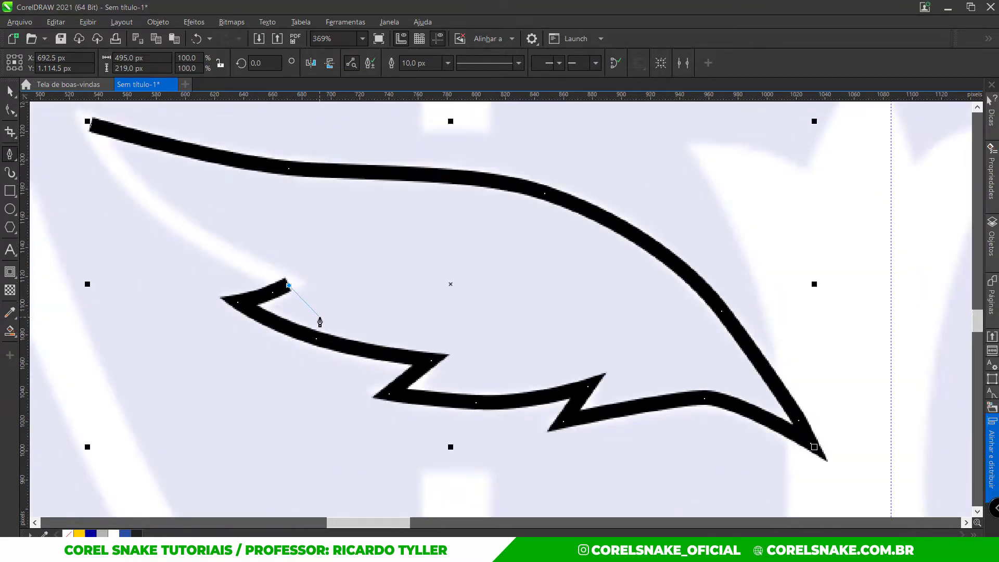
- Close the left wing outline with a curve up to its outer tip and leave the Pen tool
{"action": "scroll", "coordinate": [223, 270], "scroll_direction": "up", "scroll_amount": 2}
{"action": "left_click_drag", "start_coordinate": [148, 146], "coordinate": [243, 266]}
{"action": "scroll", "coordinate": [243, 266], "scroll_direction": "down", "scroll_amount": 1}
{"action": "scroll", "coordinate": [243, 266], "scroll_direction": "down", "scroll_amount": 3}
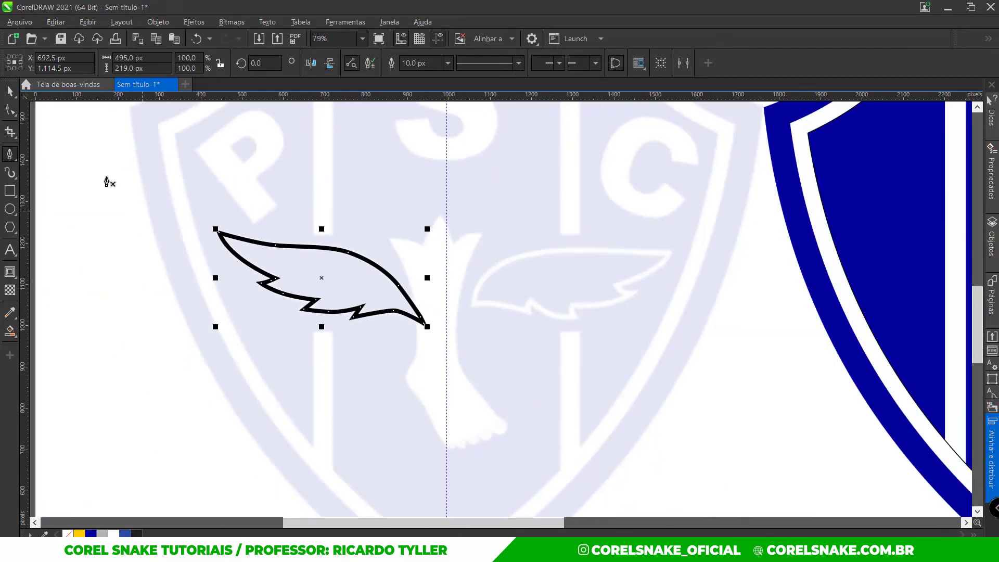
{"action": "left_click", "coordinate": [14, 95]}
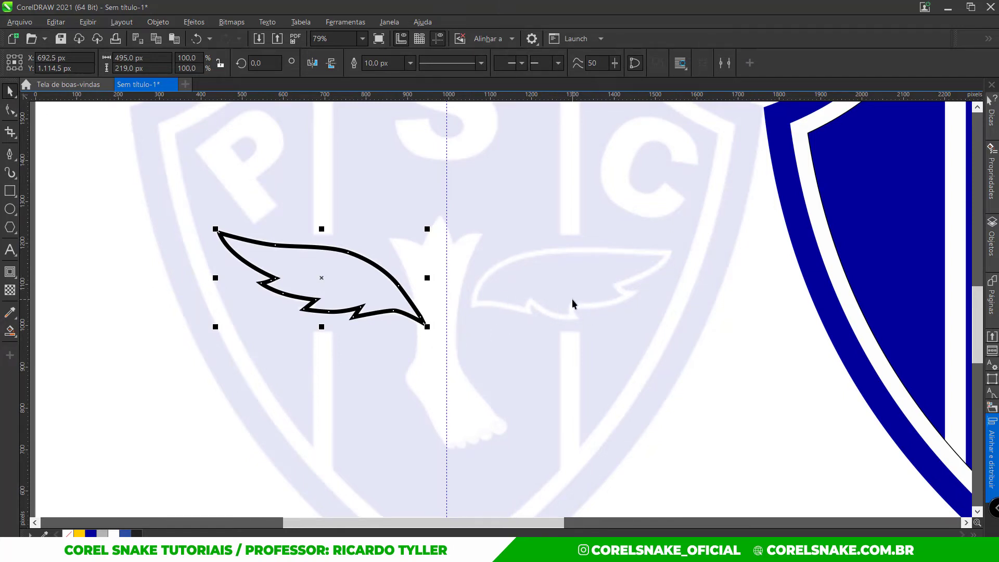
- Start a Pen path up the curved inner edge of the right wing and set its outline width to 10 px
{"action": "left_click", "coordinate": [9, 154]}
{"action": "scroll", "coordinate": [595, 243], "scroll_direction": "up", "scroll_amount": 5}
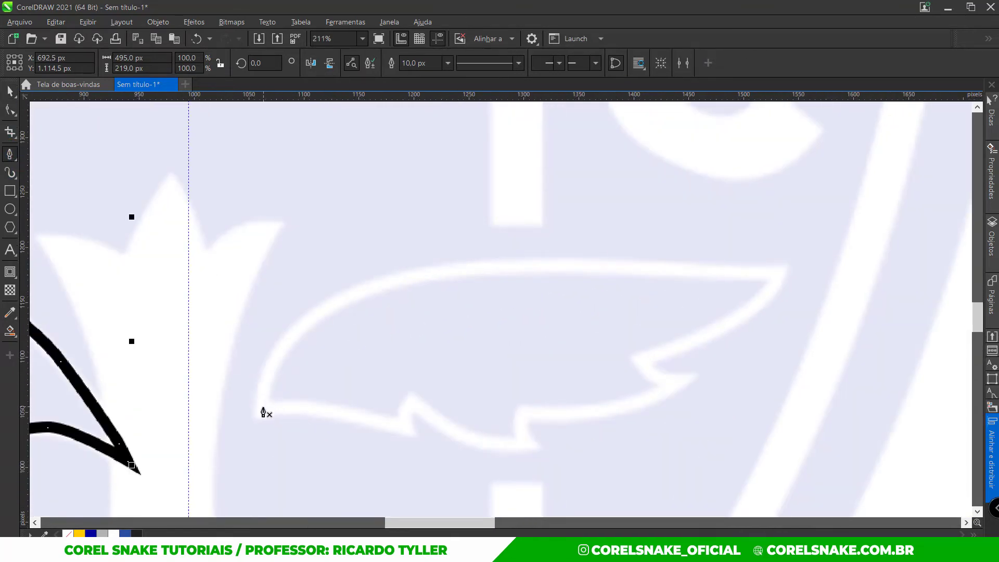
{"action": "left_click", "coordinate": [260, 412]}
{"action": "left_click_drag", "start_coordinate": [366, 289], "coordinate": [467, 255]}
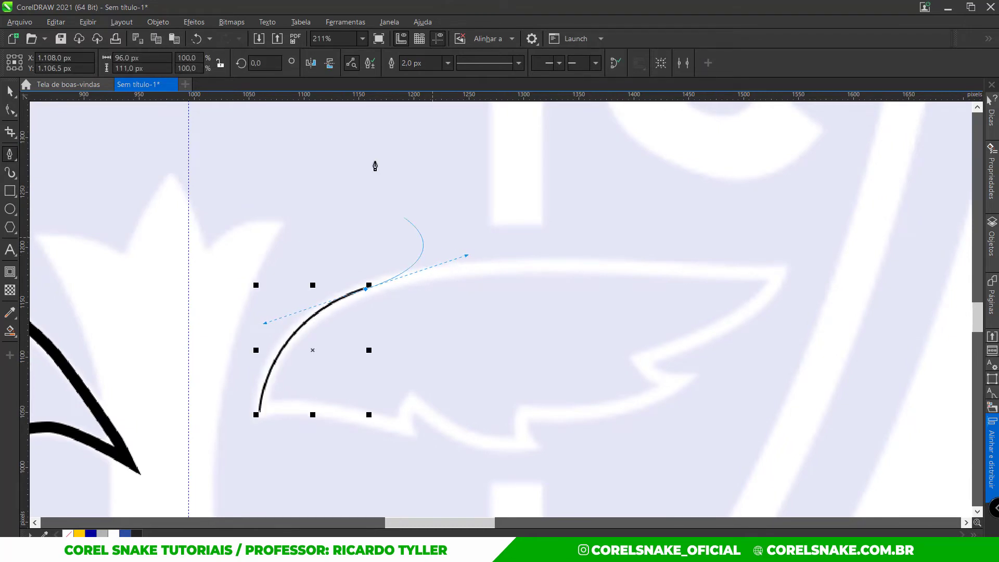
{"action": "left_click", "coordinate": [448, 63]}
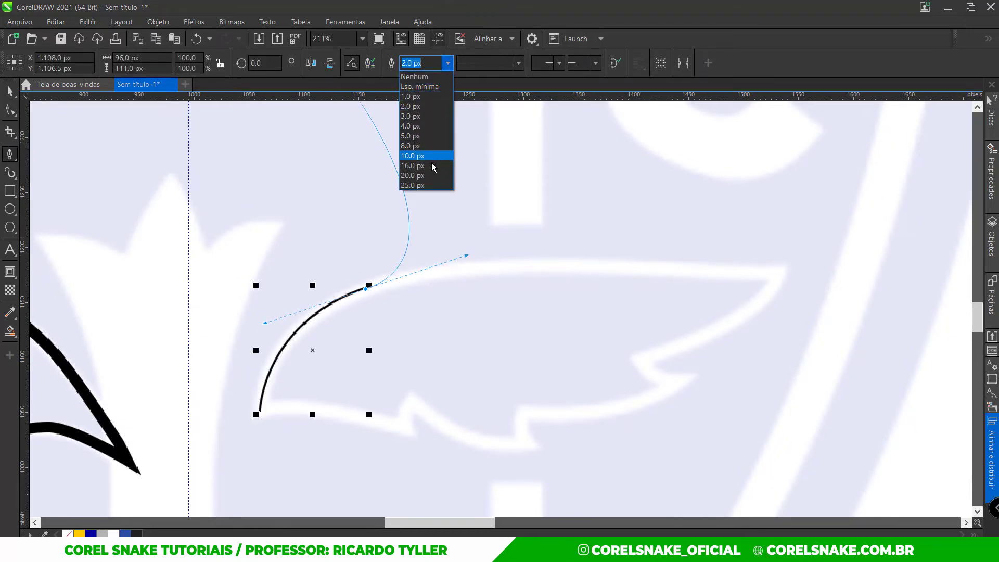
{"action": "left_click", "coordinate": [429, 157]}
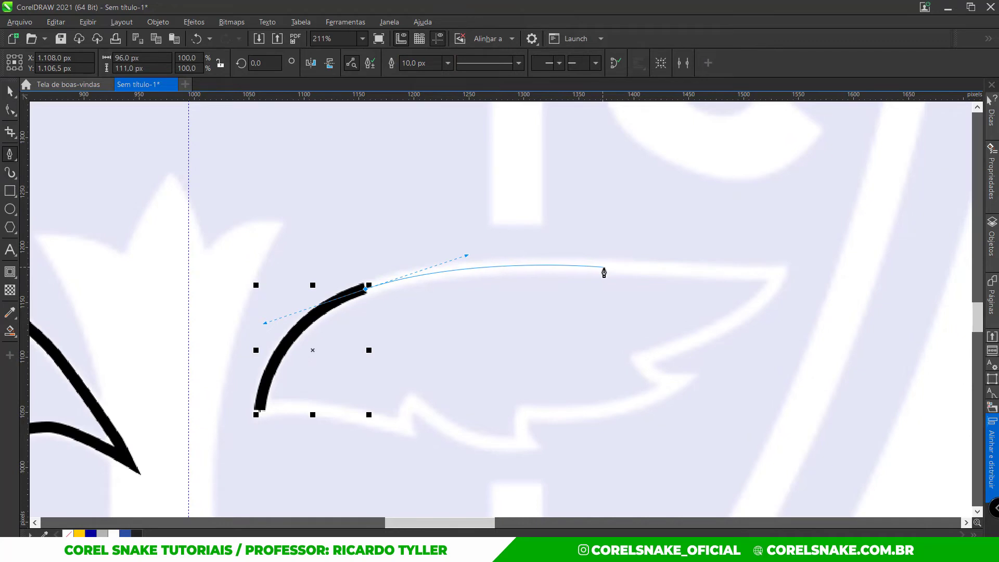
- Trace the right wing's upper edge to the outer tip and back down through the outermost feather notch
{"action": "left_click_drag", "start_coordinate": [604, 267], "coordinate": [642, 272]}
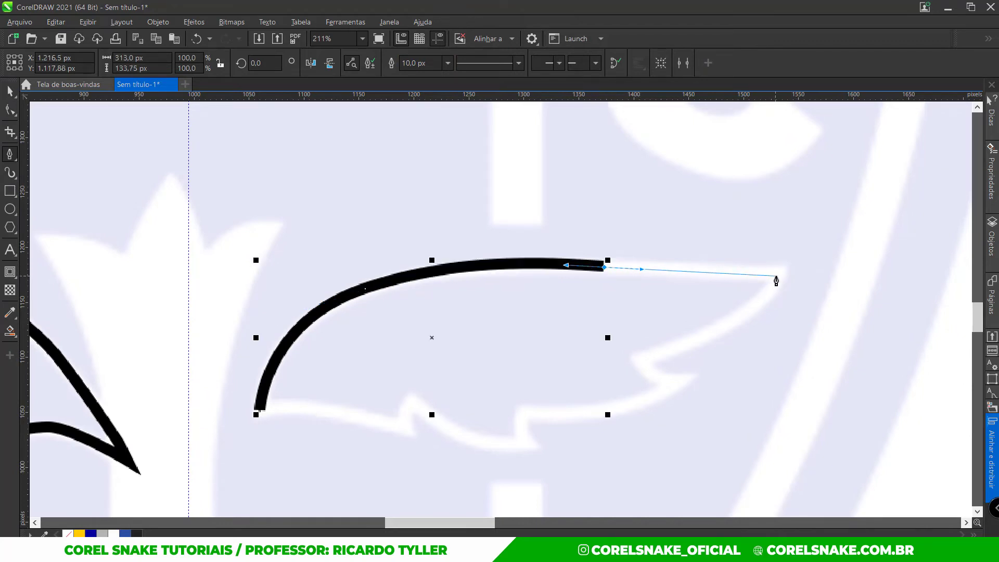
{"action": "scroll", "coordinate": [775, 281], "scroll_direction": "up", "scroll_amount": 2}
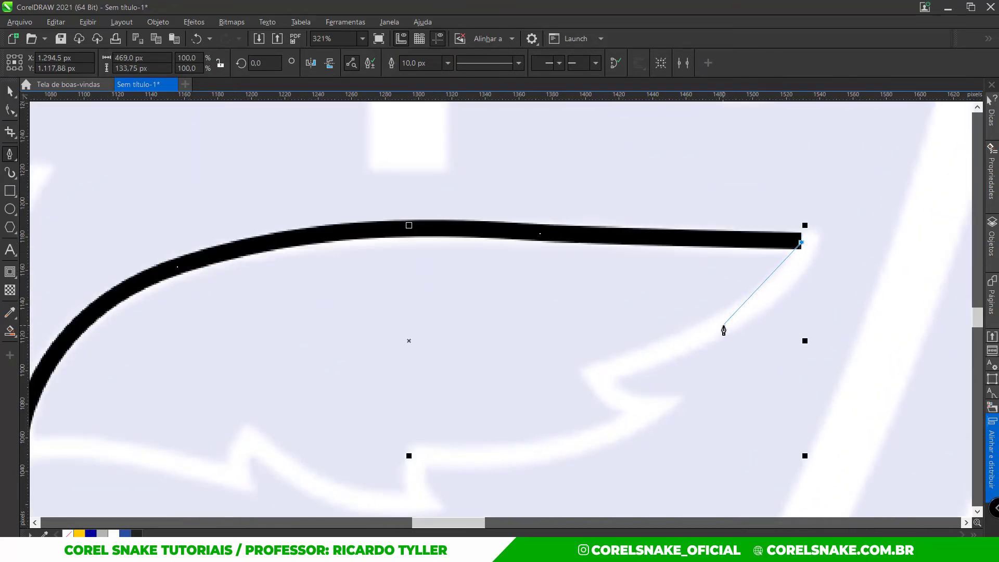
{"action": "left_click_drag", "start_coordinate": [720, 325], "coordinate": [660, 410]}
{"action": "left_click", "coordinate": [658, 409]}
{"action": "scroll", "coordinate": [596, 453], "scroll_direction": "down", "scroll_amount": 2}
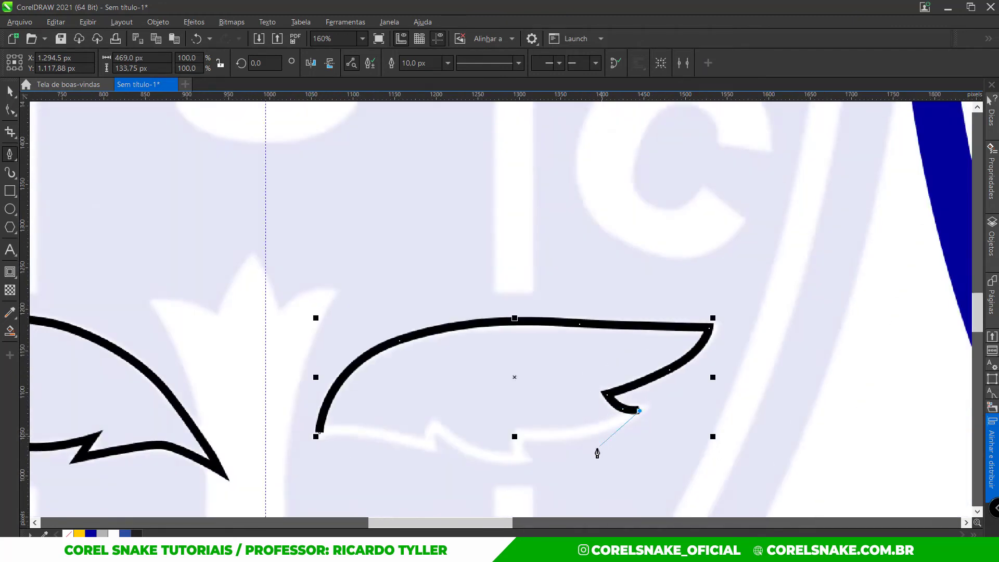
- Trace the right wing's lower edge inward to the corner of the second feather notch, redoing the corner node for a closer fit
{"action": "scroll", "coordinate": [557, 427], "scroll_direction": "up", "scroll_amount": 2}
{"action": "left_click_drag", "start_coordinate": [553, 421], "coordinate": [502, 430]}
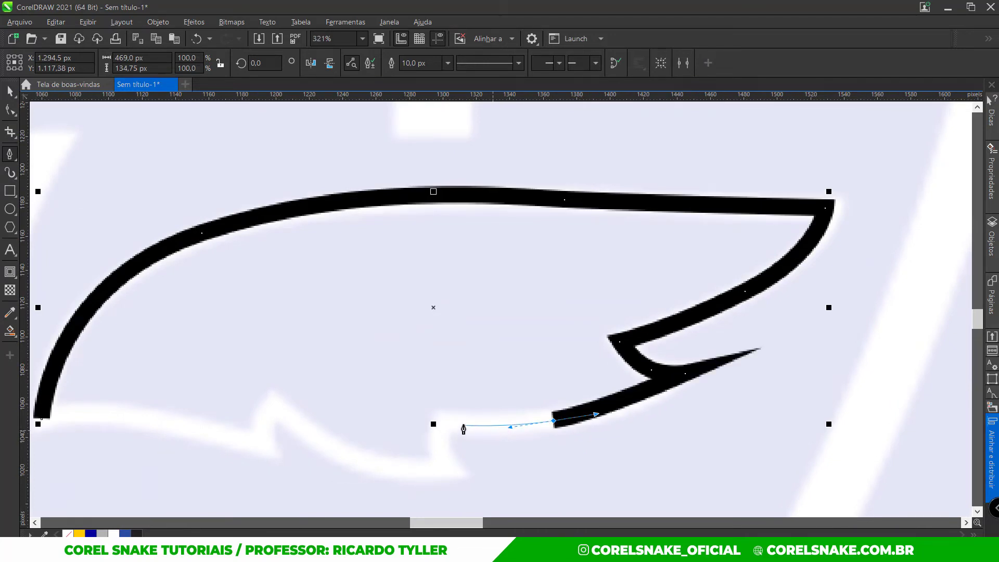
{"action": "left_click", "coordinate": [445, 425]}
{"action": "scroll", "coordinate": [445, 425], "scroll_direction": "up", "scroll_amount": 3}
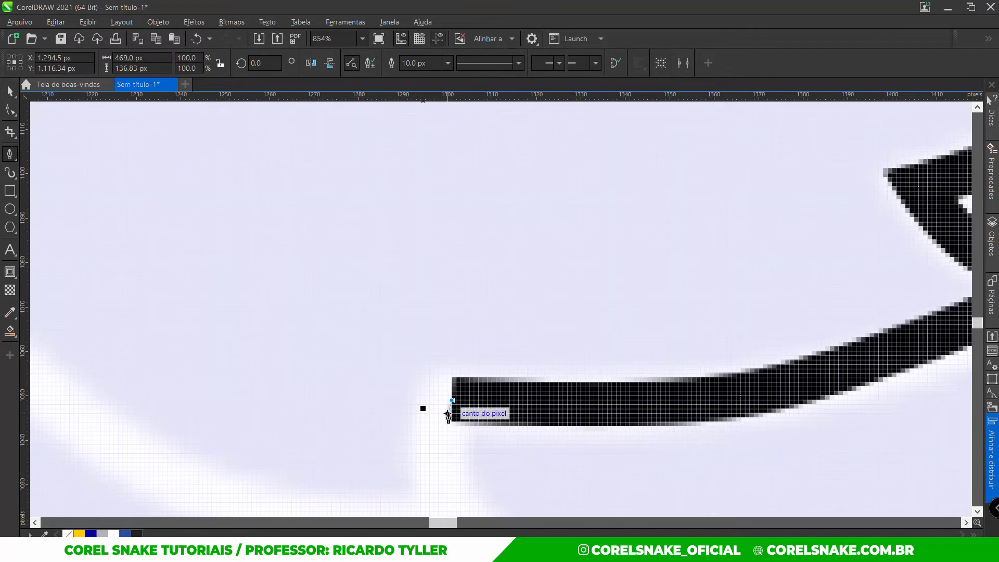
{"action": "key", "text": "ctrl+z"}
{"action": "left_click", "coordinate": [439, 398]}
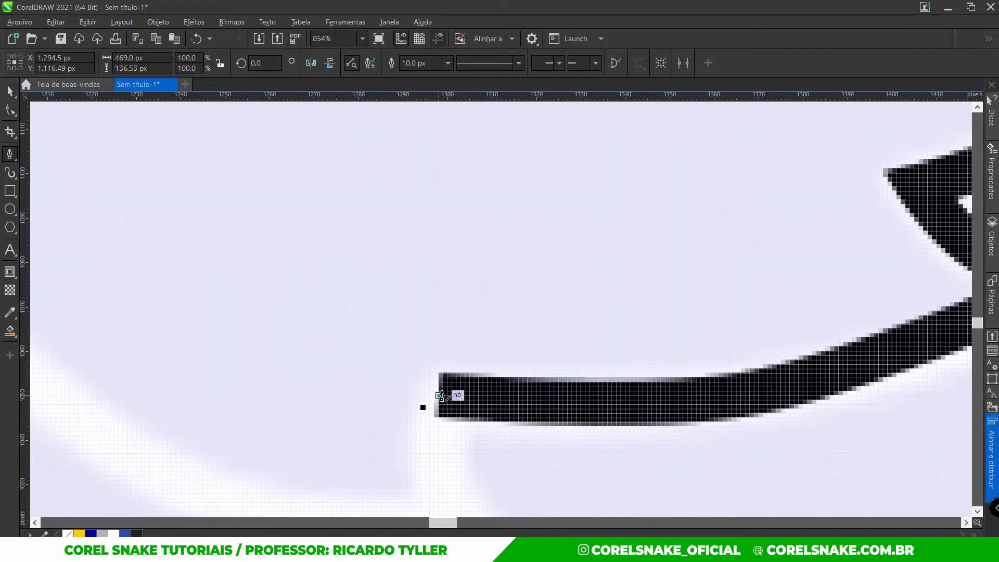
- Continue the right wing's Pen outline down the second notch and along the next feather's lower edge to the third notch's peak
{"action": "scroll", "coordinate": [439, 398], "scroll_direction": "down", "scroll_amount": 1}
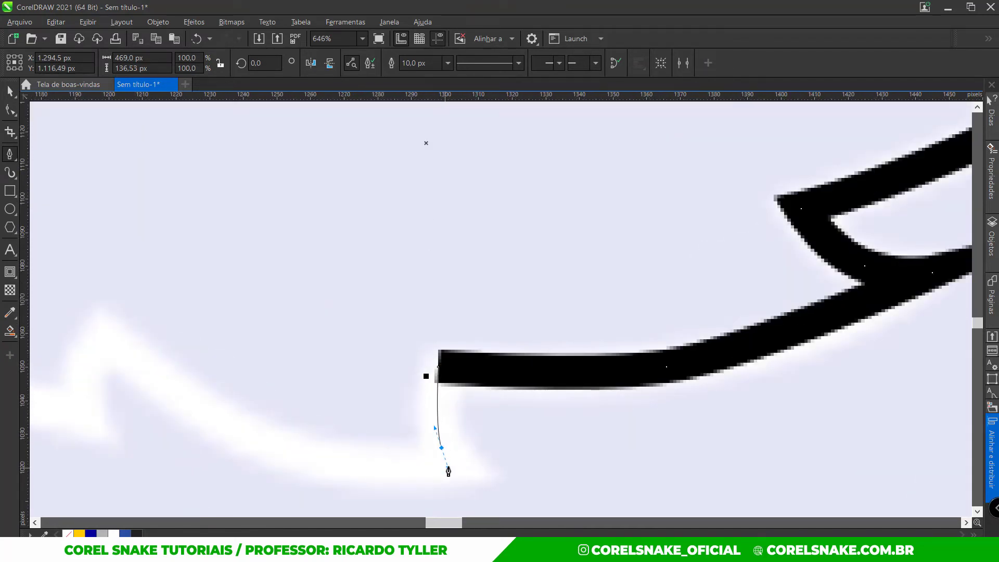
{"action": "left_click", "coordinate": [440, 446]}
{"action": "left_click", "coordinate": [450, 471]}
{"action": "scroll", "coordinate": [421, 471], "scroll_direction": "down", "scroll_amount": 2}
{"action": "scroll", "coordinate": [387, 468], "scroll_direction": "up", "scroll_amount": 2}
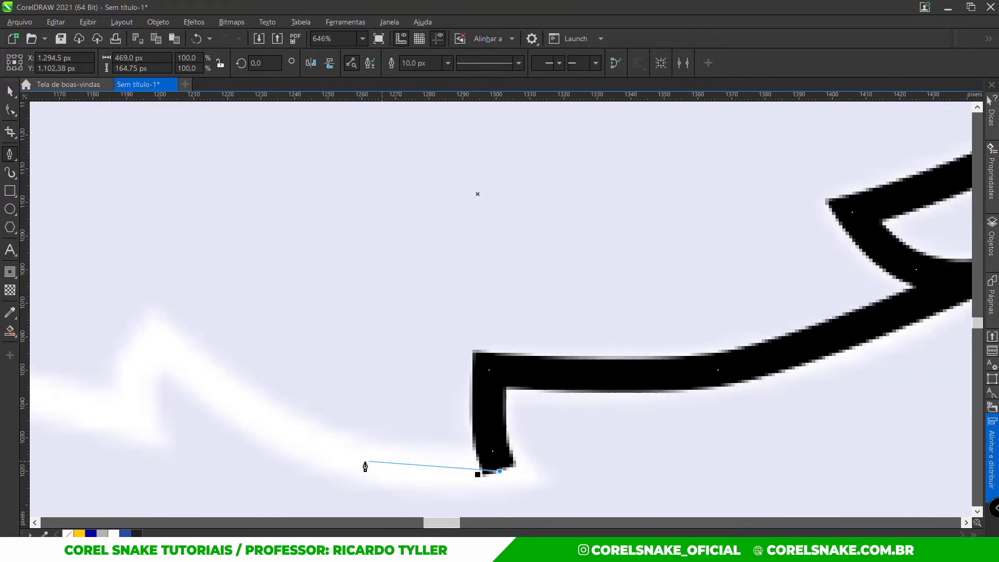
{"action": "left_click_drag", "start_coordinate": [319, 459], "coordinate": [282, 443]}
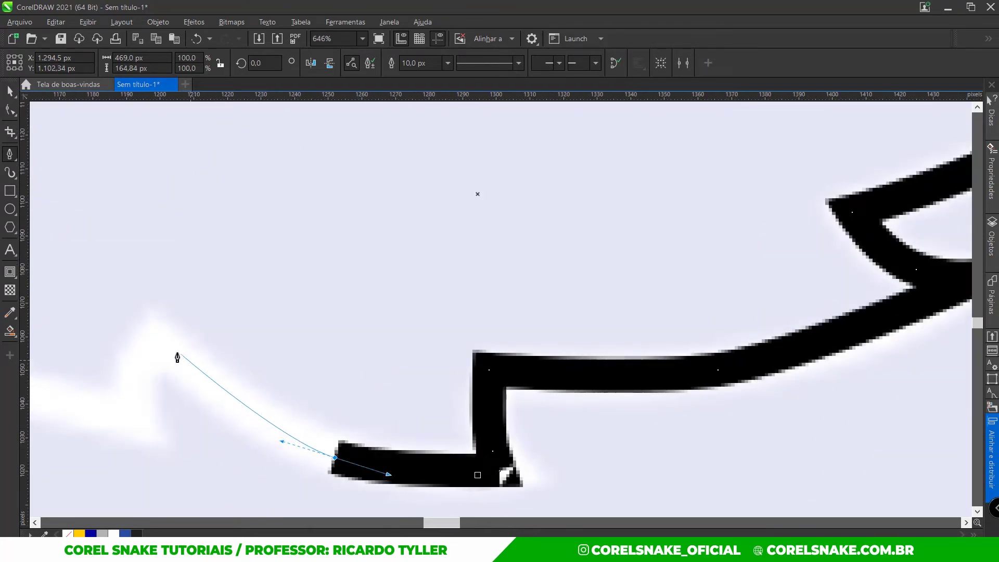
{"action": "left_click", "coordinate": [158, 346]}
- Trace the third notch and the innermost lower edge with curves, closing the right wing outline at its starting node
{"action": "scroll", "coordinate": [327, 446], "scroll_direction": "down", "scroll_amount": 3}
{"action": "scroll", "coordinate": [390, 401], "scroll_direction": "up", "scroll_amount": 4}
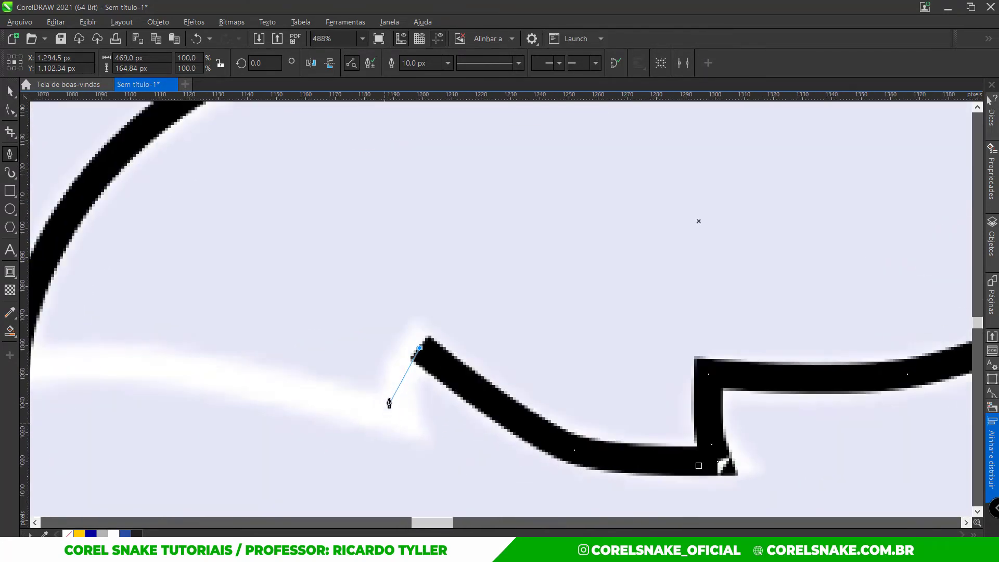
{"action": "left_click", "coordinate": [407, 367]}
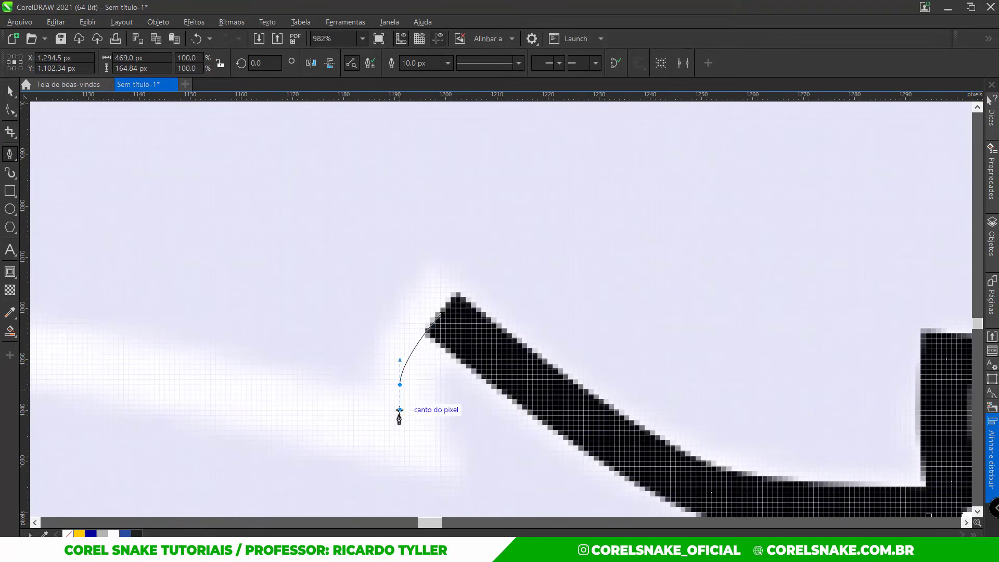
{"action": "left_click", "coordinate": [407, 447]}
{"action": "scroll", "coordinate": [387, 447], "scroll_direction": "down", "scroll_amount": 3}
{"action": "scroll", "coordinate": [332, 415], "scroll_direction": "up", "scroll_amount": 2}
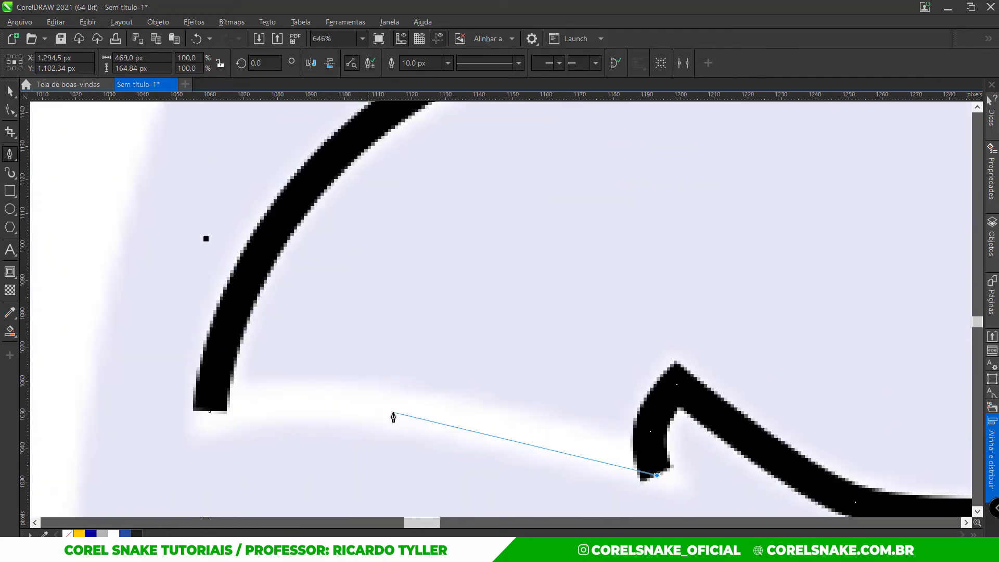
{"action": "left_click_drag", "start_coordinate": [398, 411], "coordinate": [271, 404]}
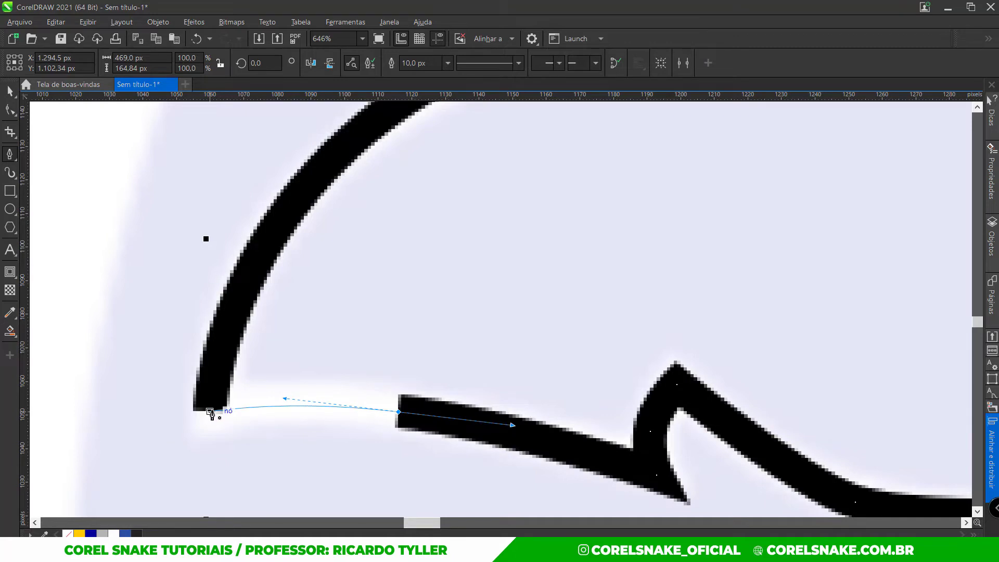
{"action": "left_click", "coordinate": [210, 410]}
- Delete the extra node on the curved inner part of the right wing's upper edge
{"action": "scroll", "coordinate": [314, 409], "scroll_direction": "down", "scroll_amount": 4}
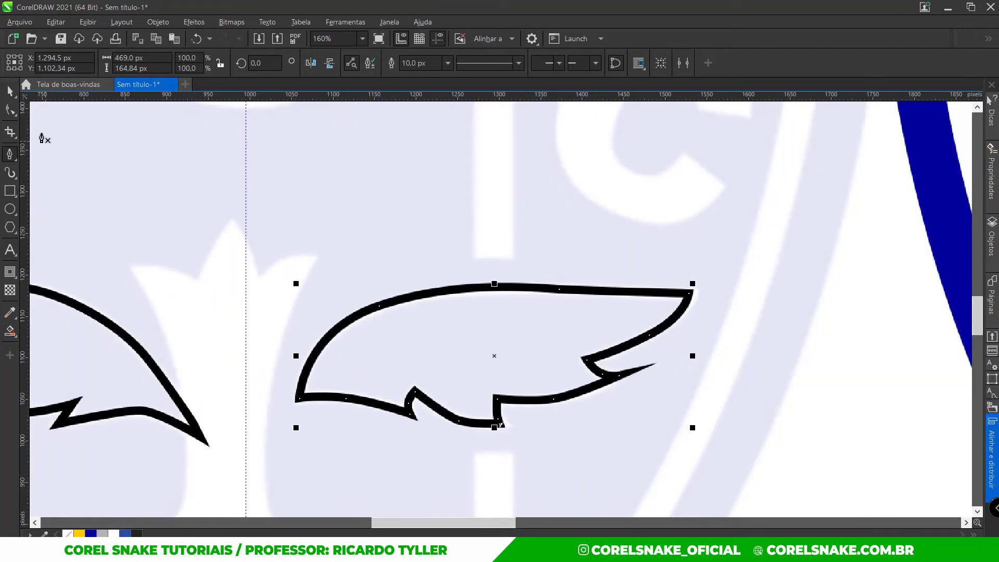
{"action": "left_click", "coordinate": [11, 111]}
{"action": "left_click", "coordinate": [384, 307]}
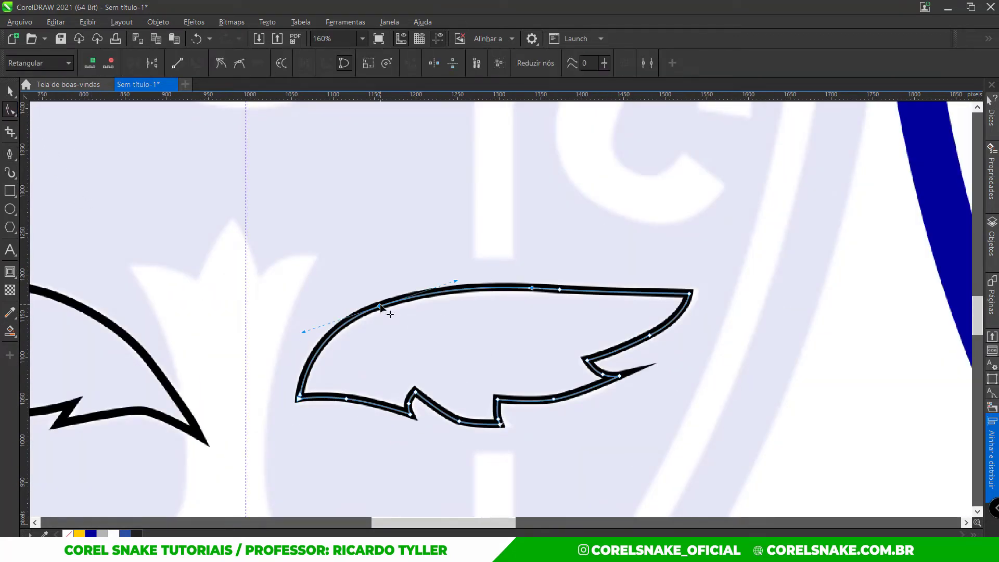
{"action": "key", "text": "Delete"}
{"action": "scroll", "coordinate": [357, 323], "scroll_direction": "up", "scroll_amount": 3}
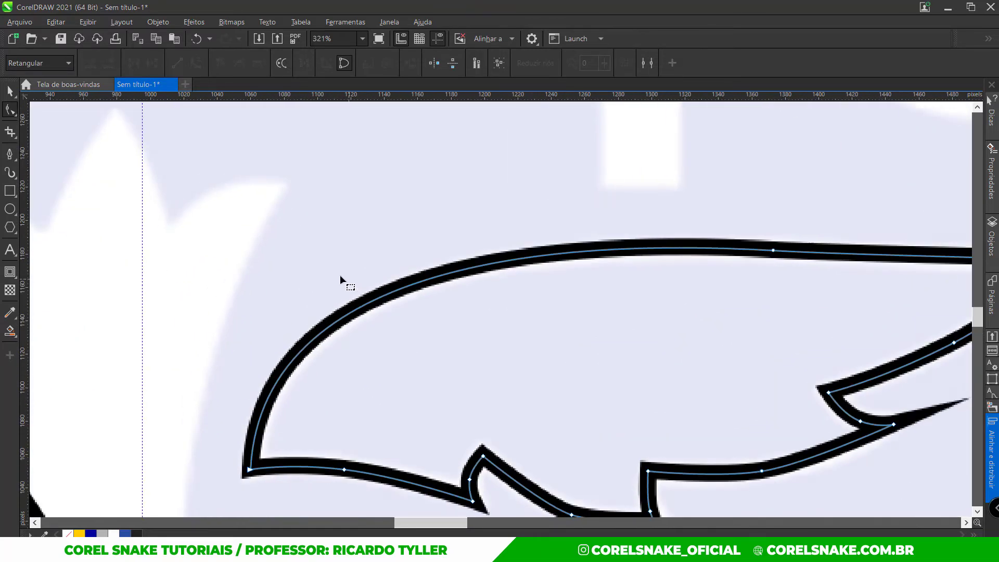
- Move the right wing's outer tip node slightly outward to match the reference
{"action": "scroll", "coordinate": [339, 275], "scroll_direction": "down", "scroll_amount": 3}
{"action": "scroll", "coordinate": [547, 295], "scroll_direction": "up", "scroll_amount": 1}
{"action": "scroll", "coordinate": [715, 288], "scroll_direction": "up", "scroll_amount": 5}
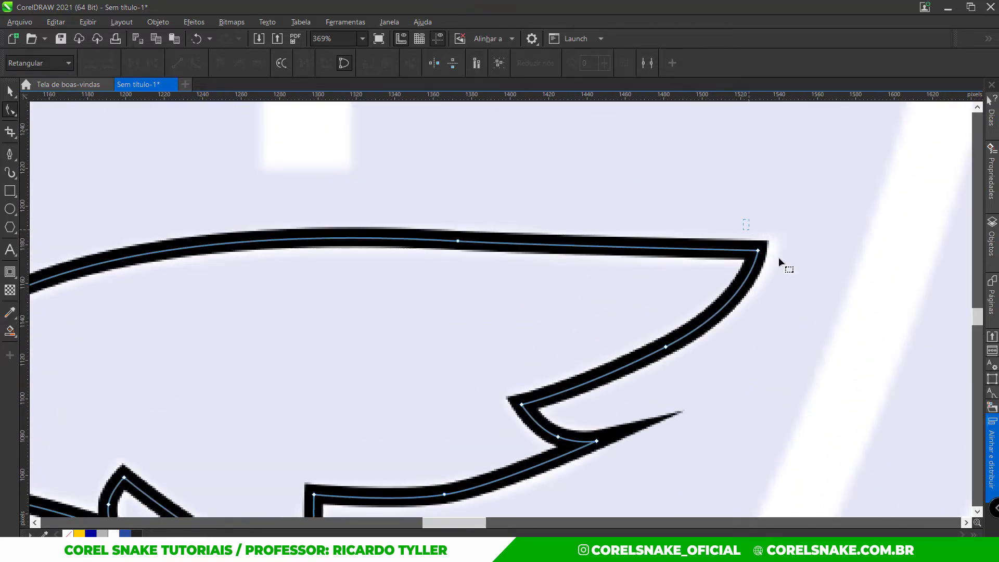
{"action": "scroll", "coordinate": [780, 254], "scroll_direction": "up", "scroll_amount": 7}
{"action": "left_click", "coordinate": [731, 231]}
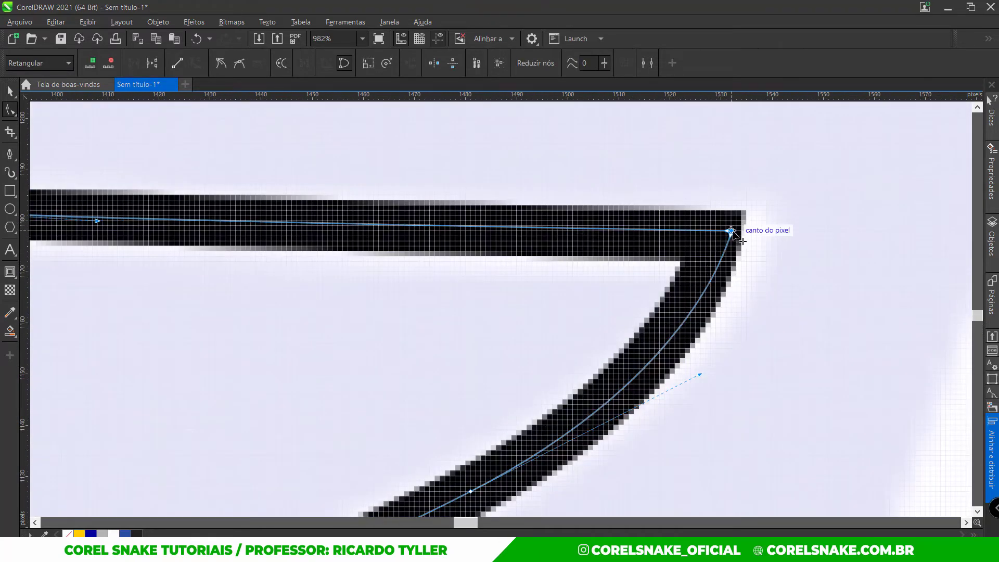
- Delete the intermediate node in the curve of the right wing's outermost feather notch
{"action": "scroll", "coordinate": [732, 232], "scroll_direction": "down", "scroll_amount": 9}
{"action": "scroll", "coordinate": [597, 374], "scroll_direction": "up", "scroll_amount": 3}
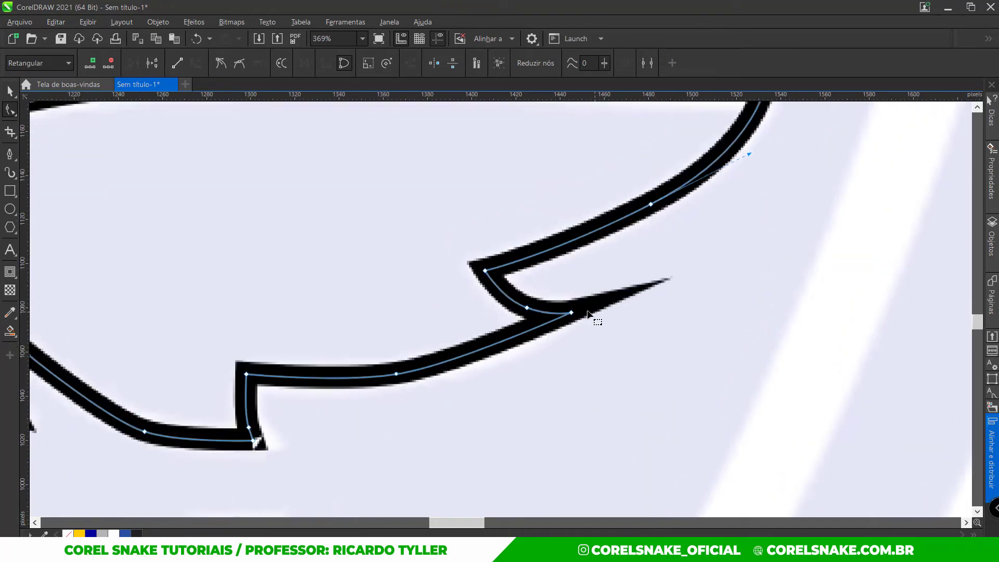
{"action": "scroll", "coordinate": [588, 314], "scroll_direction": "up", "scroll_amount": 3}
{"action": "left_click", "coordinate": [571, 313]}
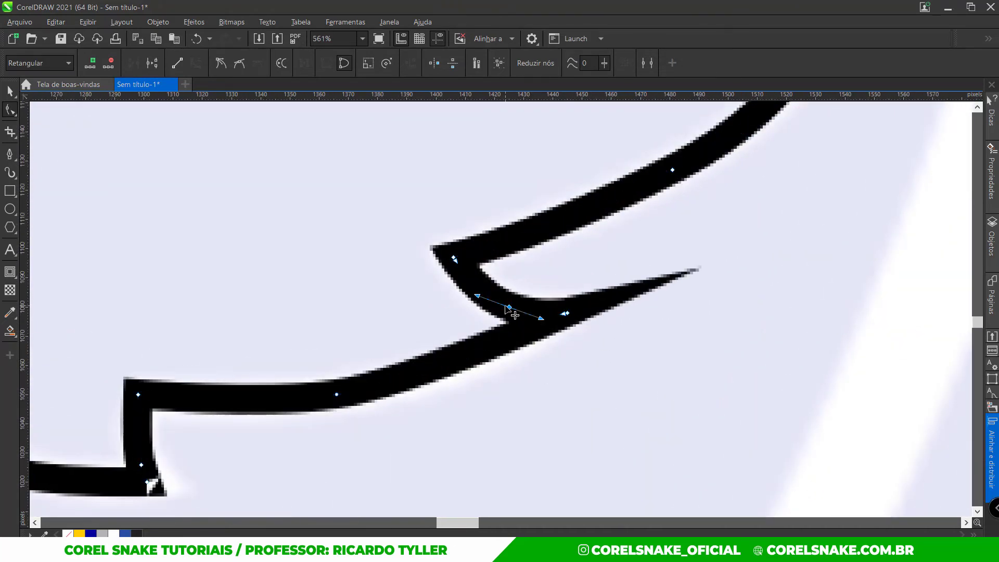
{"action": "left_click", "coordinate": [541, 318]}
{"action": "left_click", "coordinate": [568, 313]}
{"action": "scroll", "coordinate": [570, 328], "scroll_direction": "down", "scroll_amount": 3}
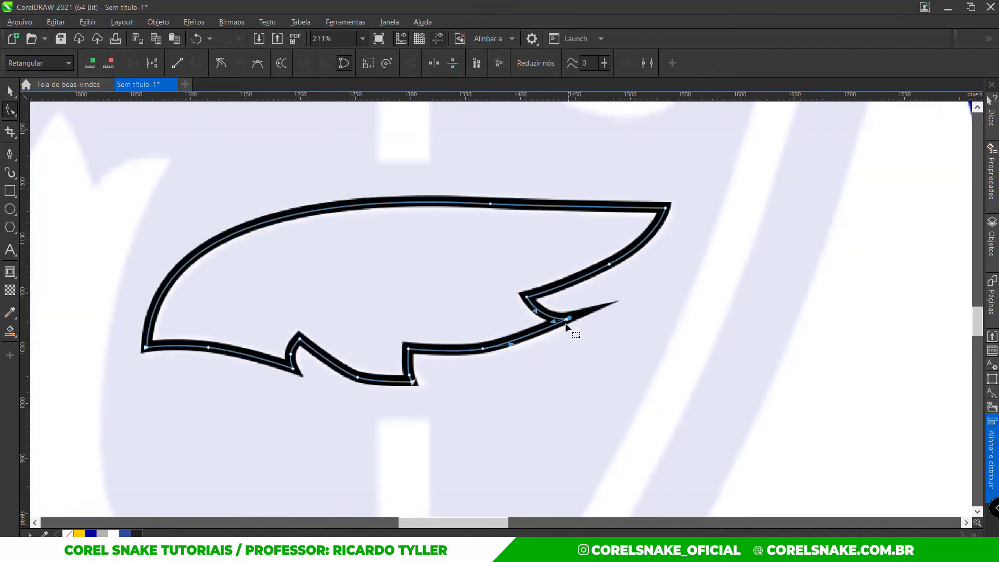
- Delete the mid-curve node under the right wing's lowest feather and the extra node on the side of the adjoining notch
{"action": "scroll", "coordinate": [478, 361], "scroll_direction": "up", "scroll_amount": 1}
{"action": "scroll", "coordinate": [361, 384], "scroll_direction": "up", "scroll_amount": 2}
{"action": "left_click", "coordinate": [357, 379]}
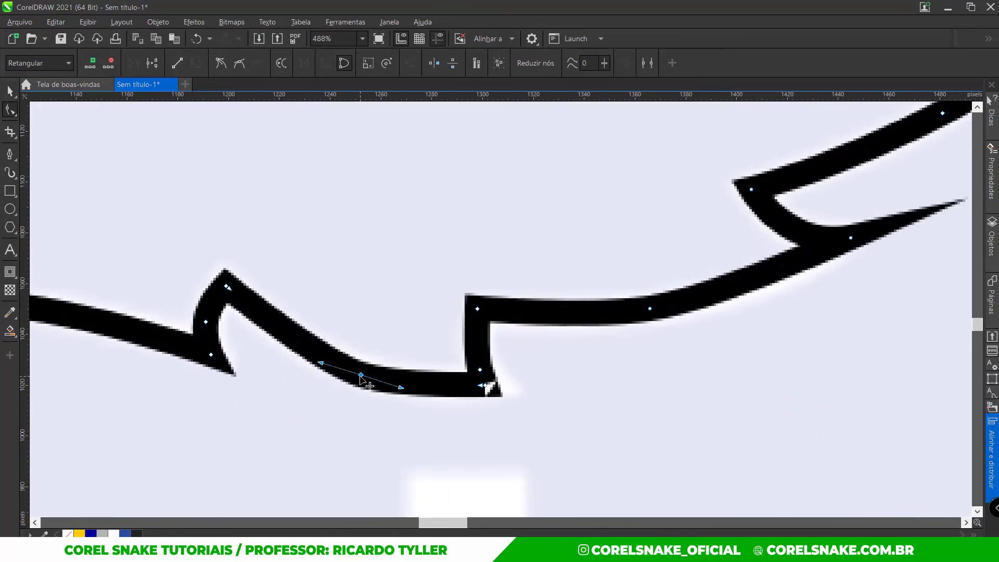
{"action": "scroll", "coordinate": [333, 372], "scroll_direction": "down", "scroll_amount": 1}
{"action": "scroll", "coordinate": [465, 401], "scroll_direction": "up", "scroll_amount": 5}
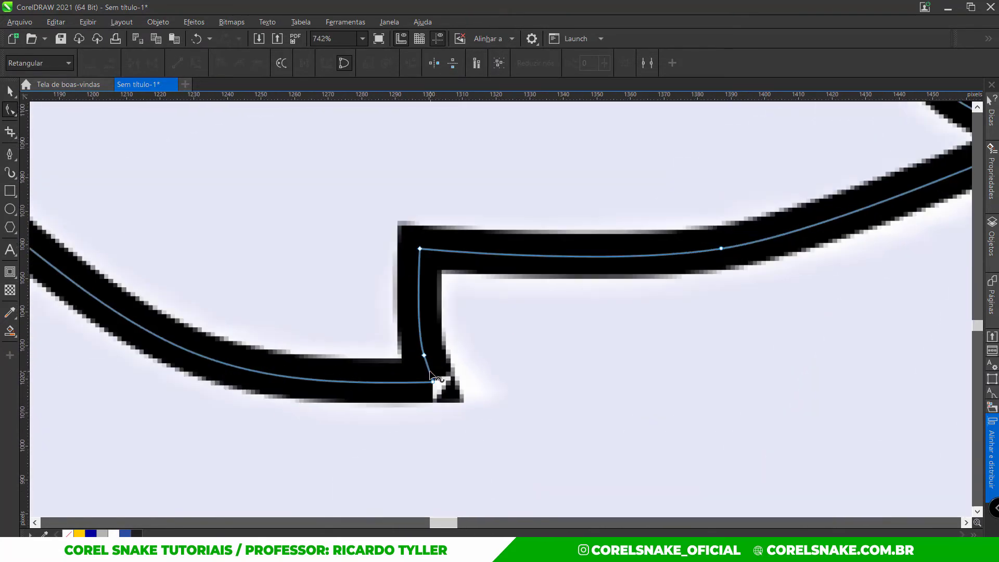
{"action": "double_click", "coordinate": [414, 338]}
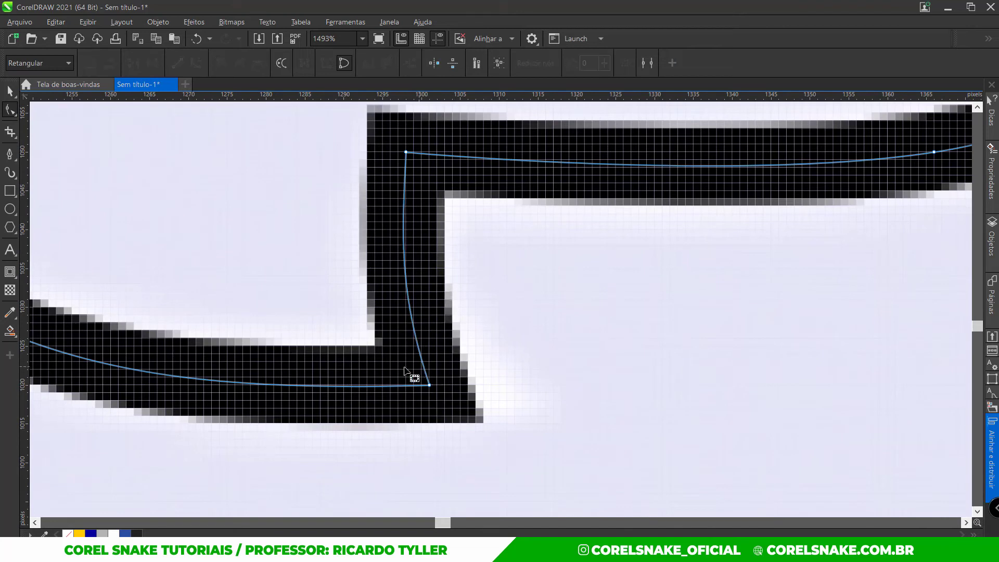
- Convert the lowest feather's corner node to a cusp, shift it slightly outward and deselect the right wing
{"action": "mouse_move", "coordinate": [432, 387]}
{"action": "left_mouse_down"}
{"action": "mouse_move", "coordinate": [458, 384]}
{"action": "mouse_move", "coordinate": [445, 385]}
{"action": "left_mouse_up"}
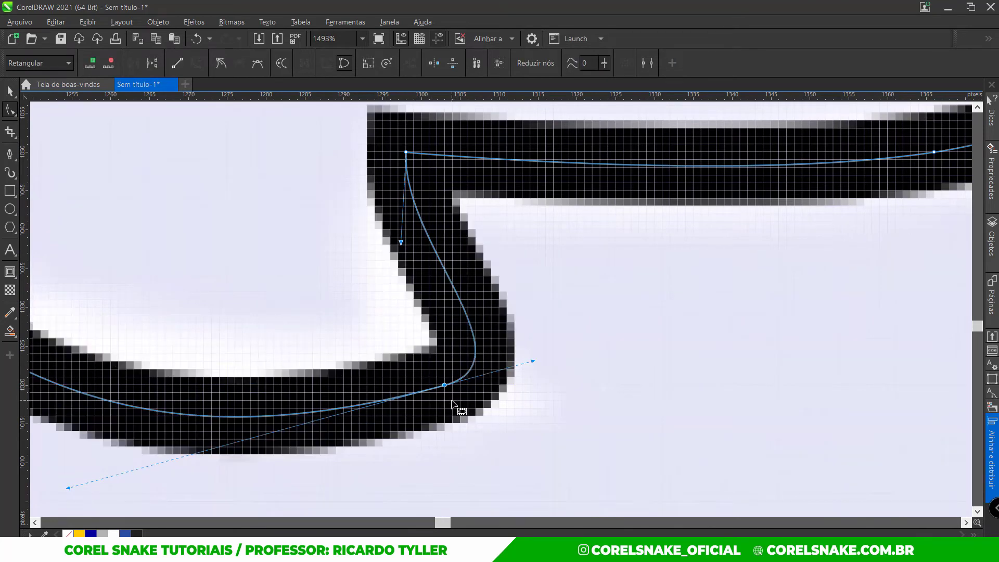
{"action": "key", "text": "ctrl+z"}
{"action": "left_click_drag", "start_coordinate": [341, 333], "coordinate": [515, 438]}
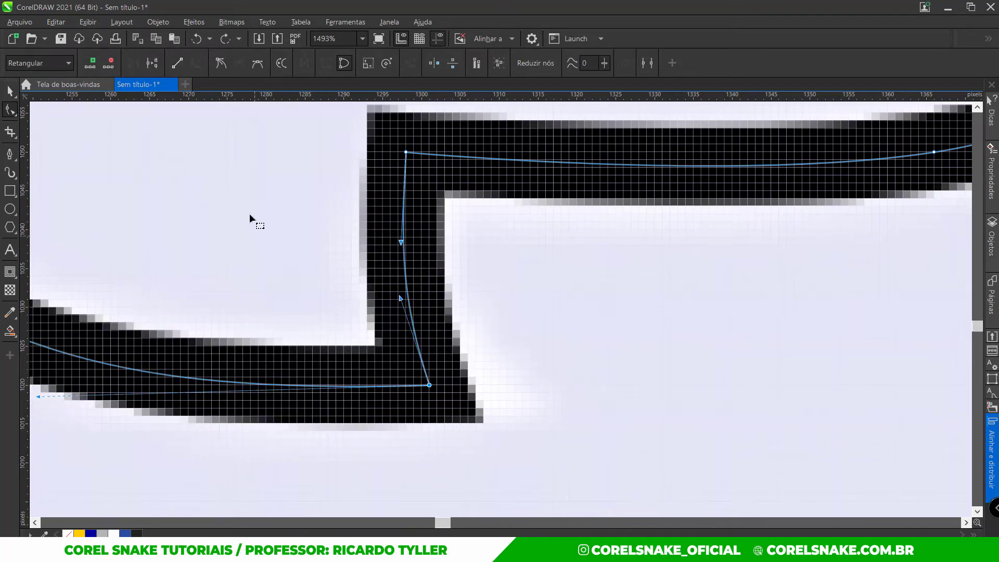
{"action": "left_click", "coordinate": [220, 65]}
{"action": "scroll", "coordinate": [458, 397], "scroll_direction": "down", "scroll_amount": 5}
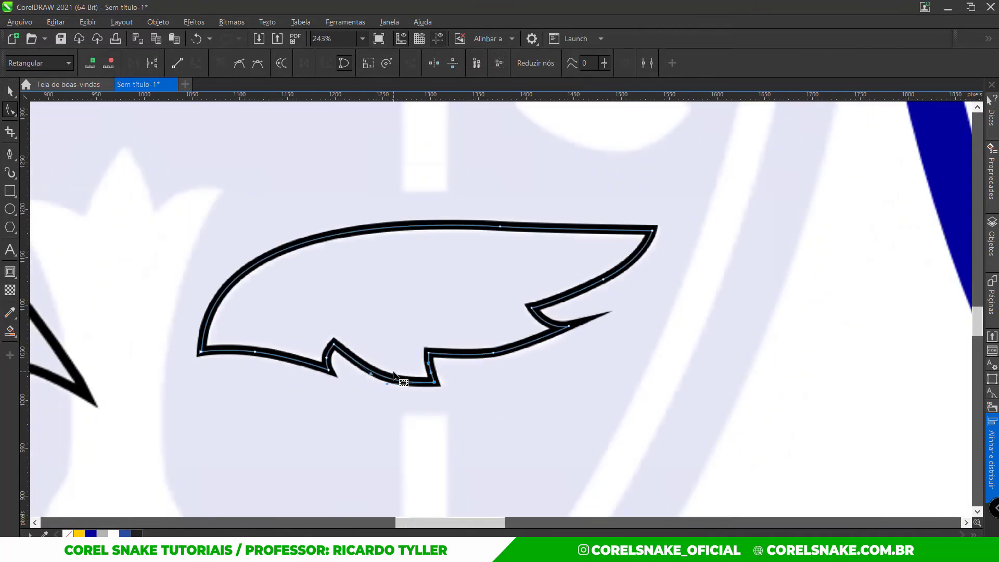
{"action": "scroll", "coordinate": [394, 374], "scroll_direction": "down", "scroll_amount": 5}
{"action": "left_click", "coordinate": [10, 92]}
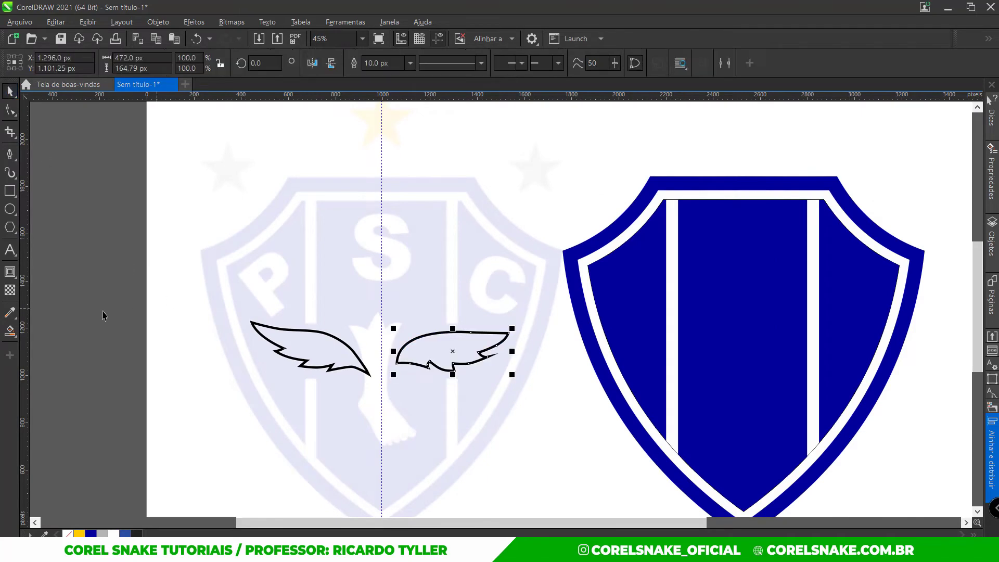
{"action": "left_click", "coordinate": [102, 315]}
- Add a one-step 32 px outside contour to the left wing and separate it from the original outline
{"action": "scroll", "coordinate": [352, 347], "scroll_direction": "up", "scroll_amount": 2}
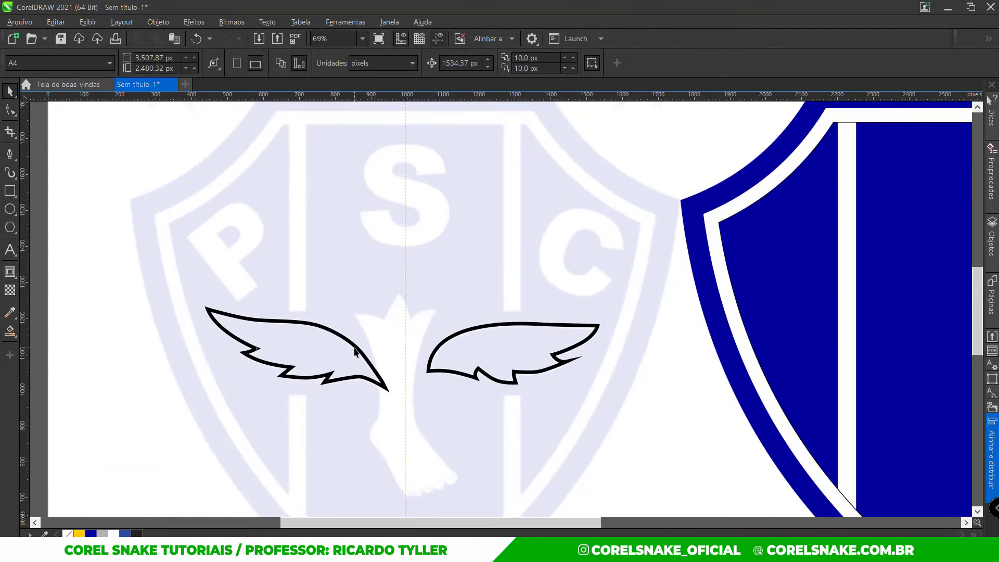
{"action": "left_click", "coordinate": [356, 353]}
{"action": "scroll", "coordinate": [284, 340], "scroll_direction": "up", "scroll_amount": 2}
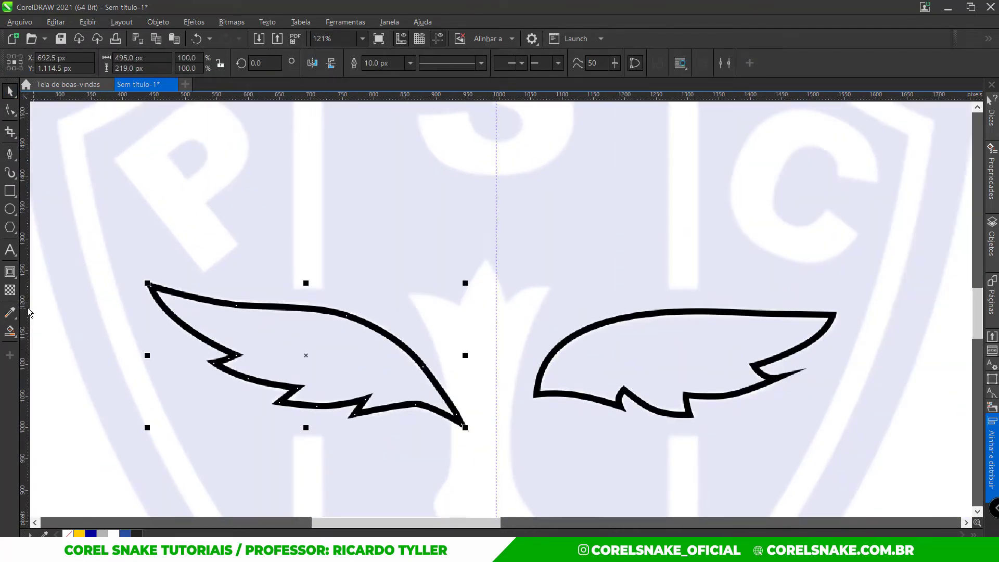
{"action": "left_click", "coordinate": [9, 271]}
{"action": "left_click_drag", "start_coordinate": [311, 318], "coordinate": [322, 269]}
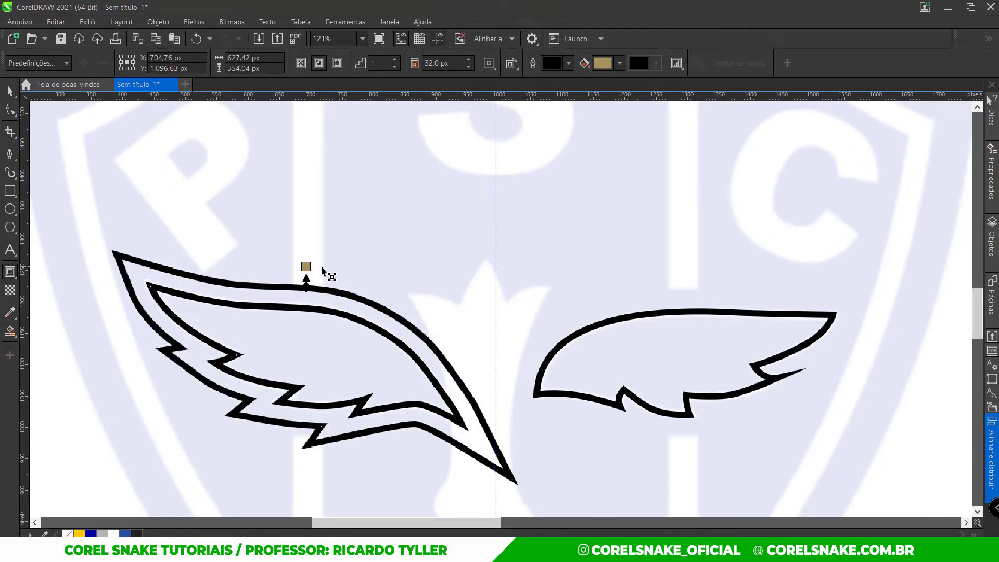
{"action": "left_click", "coordinate": [10, 92]}
{"action": "right_click", "coordinate": [272, 296]}
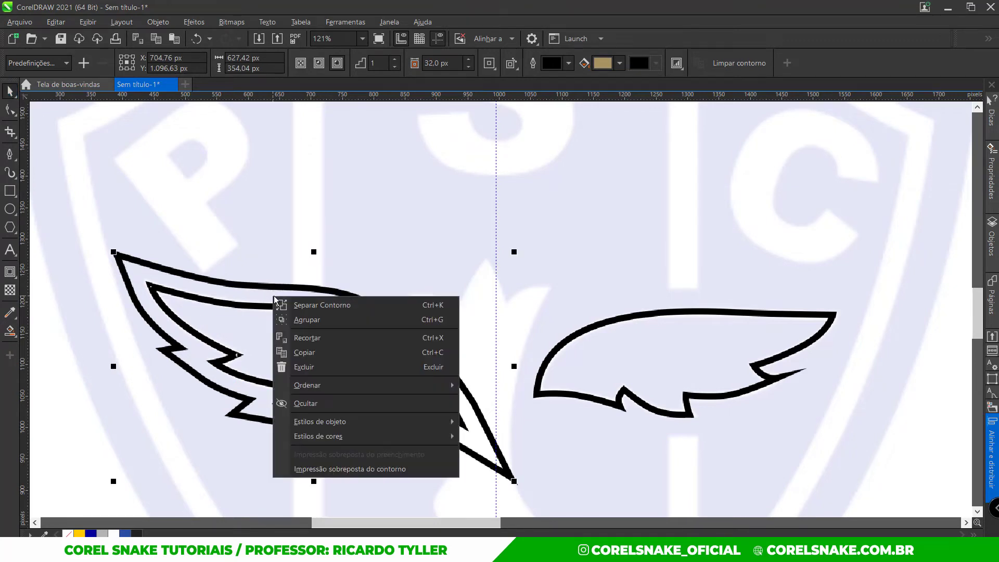
{"action": "left_click", "coordinate": [332, 308]}
- Move the nodes of the separated contour's innermost lower notch outward along the wing, off the vertical stripe
{"action": "left_click", "coordinate": [10, 110]}
{"action": "scroll", "coordinate": [321, 464], "scroll_direction": "up", "scroll_amount": 3}
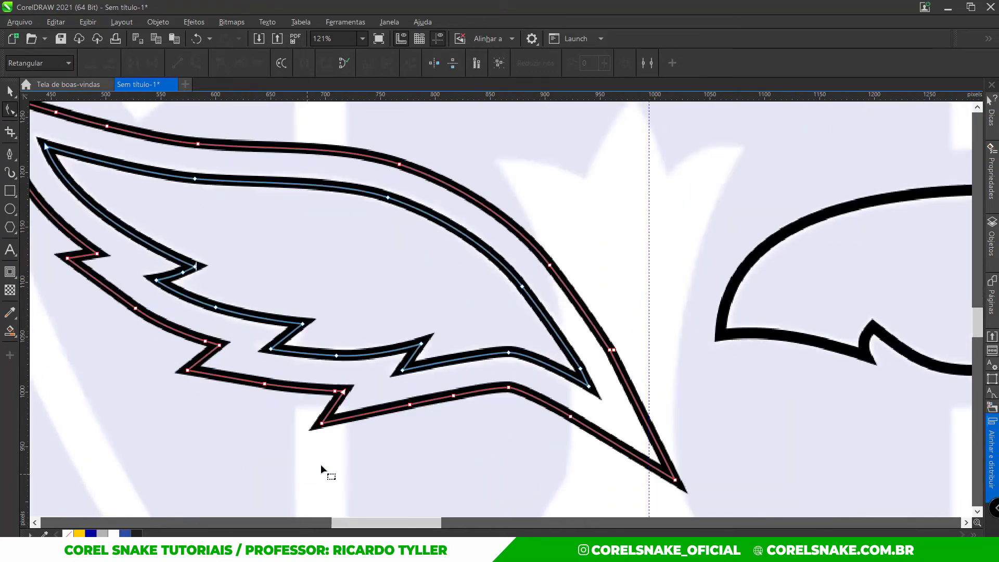
{"action": "left_click", "coordinate": [11, 93]}
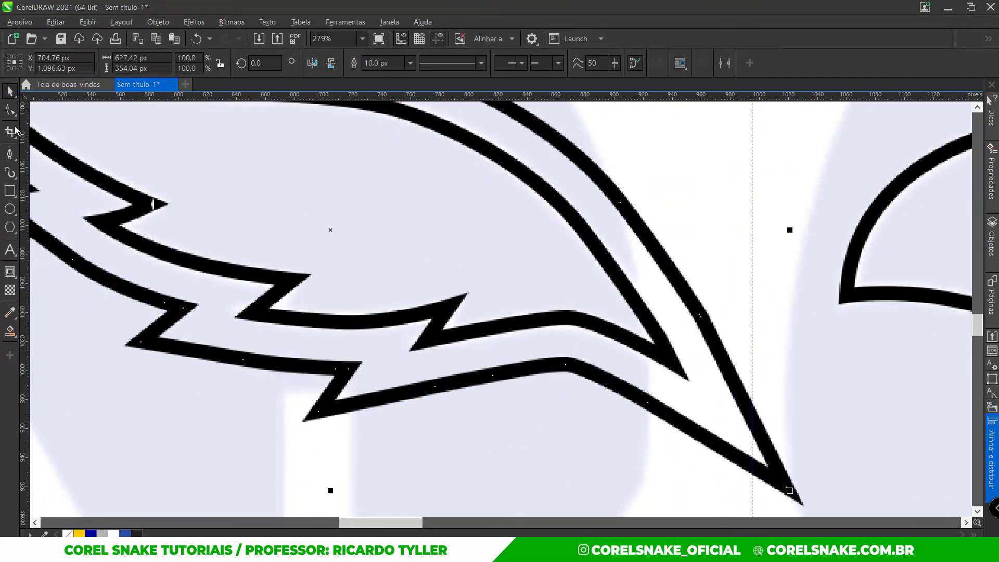
{"action": "left_click", "coordinate": [10, 110]}
{"action": "left_click_drag", "start_coordinate": [347, 370], "coordinate": [200, 374]}
{"action": "left_click_drag", "start_coordinate": [320, 415], "coordinate": [218, 338]}
{"action": "scroll", "coordinate": [281, 406], "scroll_direction": "down", "scroll_amount": 2}
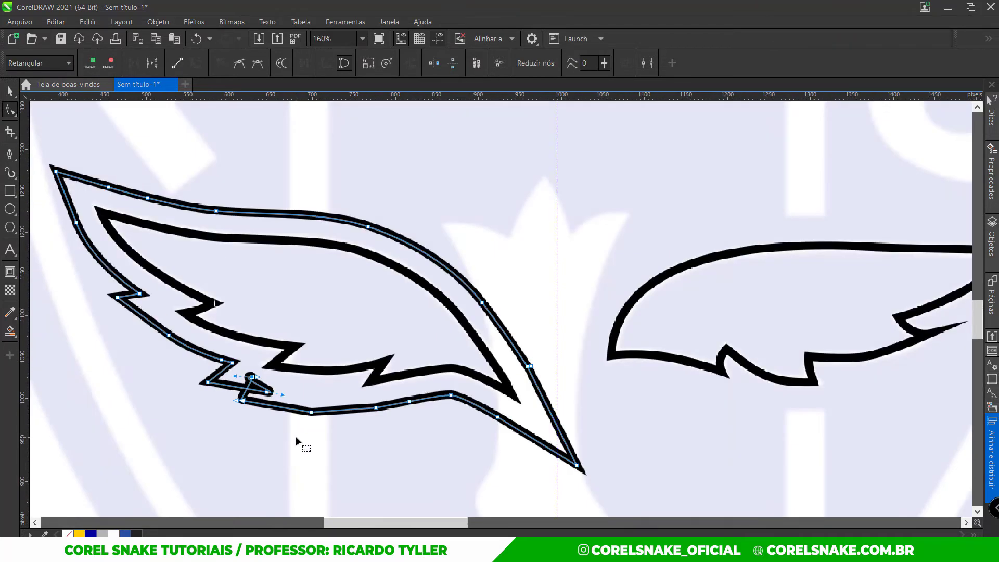
- Shift the separated contour shape 1534.37 px onto the shield's left stripe, filled blue with no outline
{"action": "left_click", "coordinate": [10, 91]}
{"action": "scroll", "coordinate": [126, 243], "scroll_direction": "down", "scroll_amount": 4}
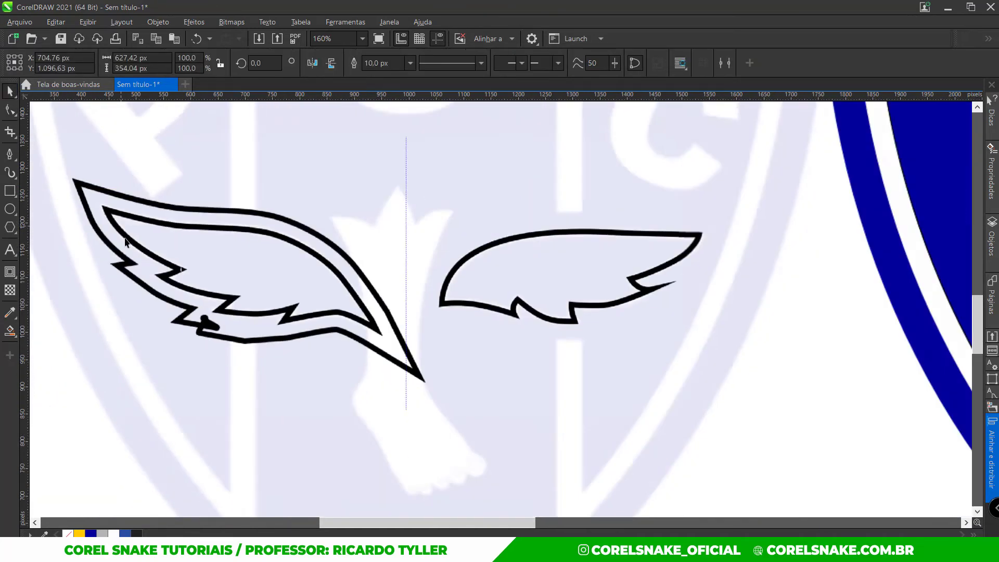
{"action": "scroll", "coordinate": [127, 243], "scroll_direction": "down", "scroll_amount": 2}
{"action": "key", "text": "ctrl+d"}
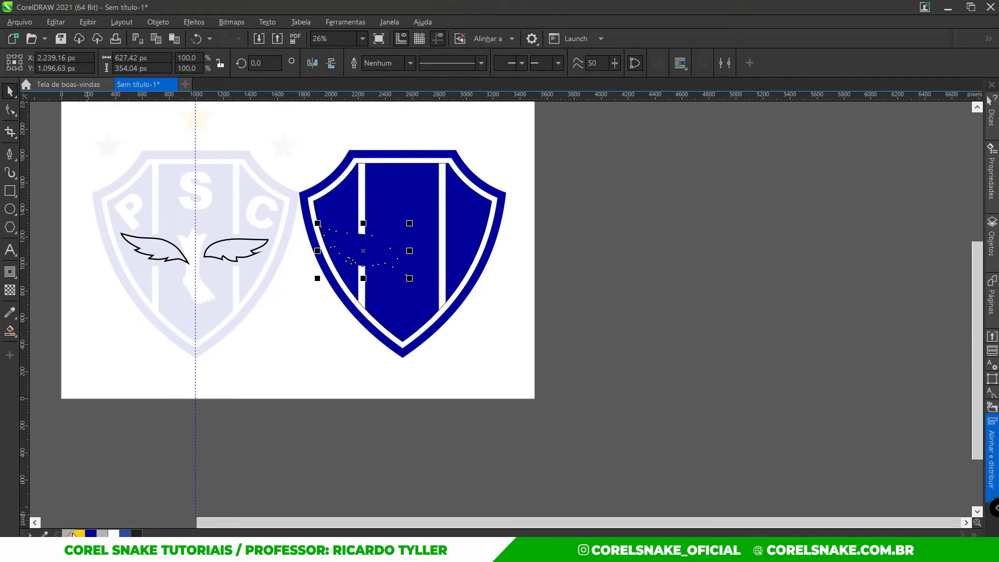
{"action": "left_click", "coordinate": [369, 458]}
- Give the left wing a white outline and shift it 1534.37 px onto the blue shield
{"action": "scroll", "coordinate": [173, 229], "scroll_direction": "up", "scroll_amount": 3}
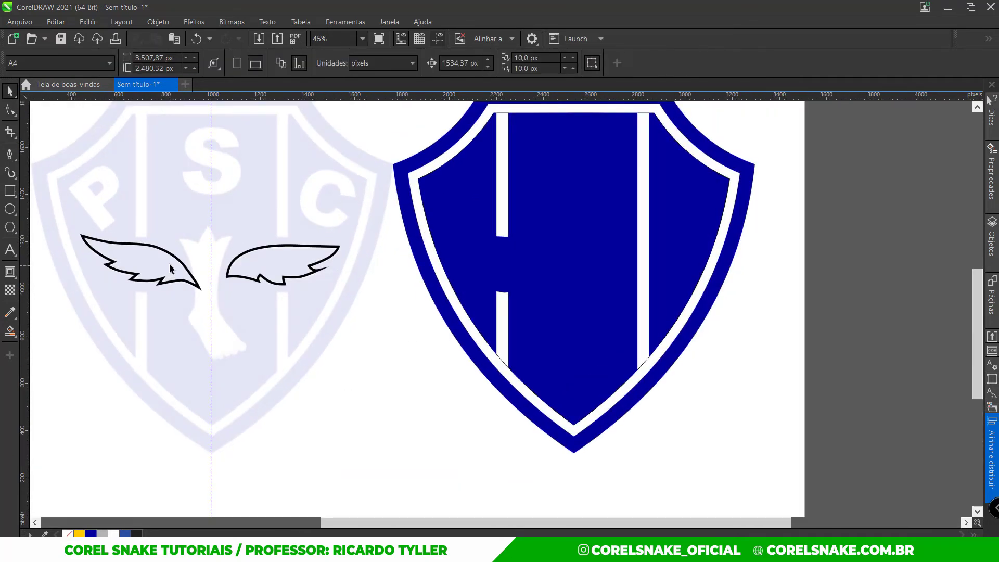
{"action": "left_click", "coordinate": [174, 256]}
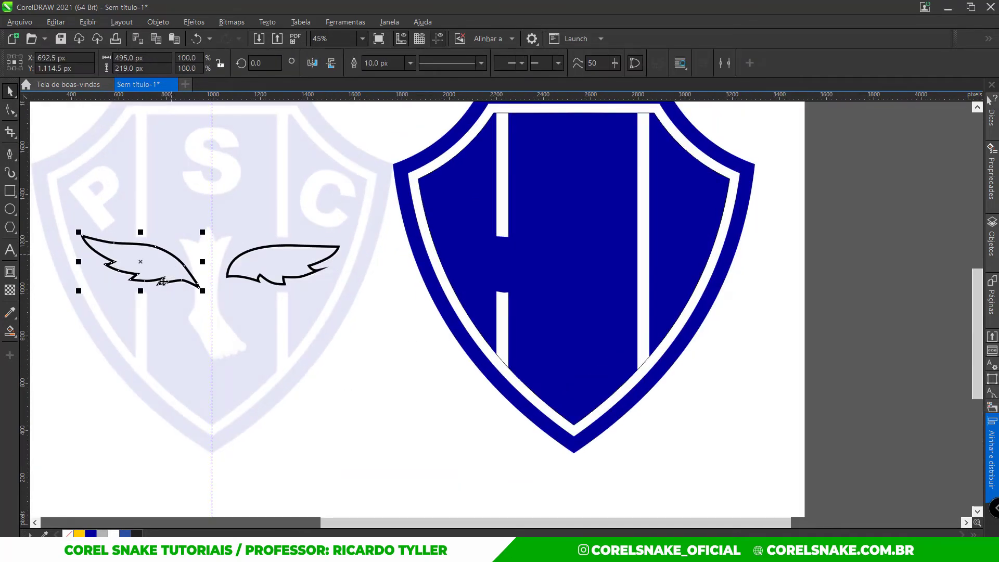
{"action": "right_click", "coordinate": [114, 533]}
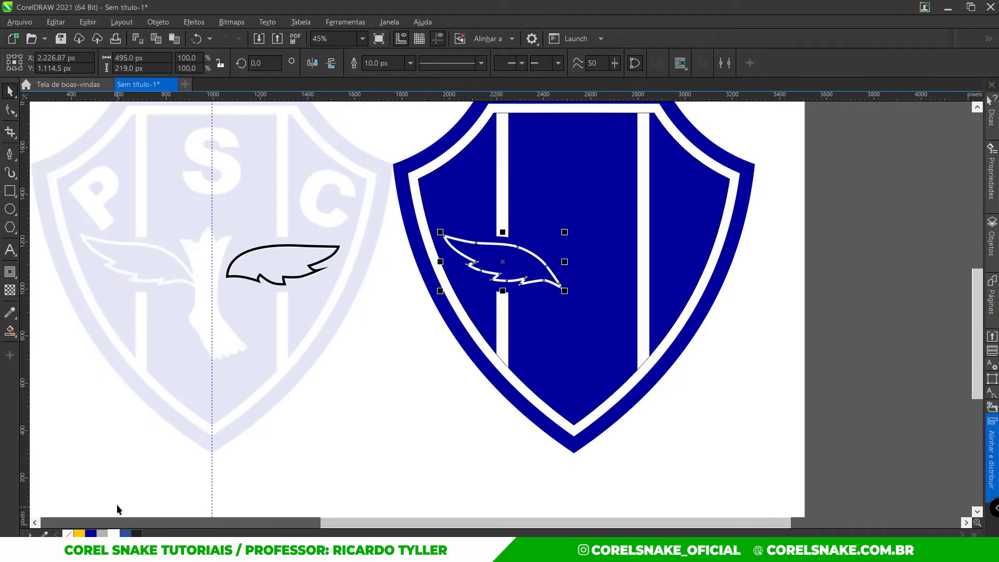
- Add a one-step outside contour of about 34 px to the right wing and separate it from the original outline
{"action": "scroll", "coordinate": [261, 263], "scroll_direction": "up", "scroll_amount": 3}
{"action": "left_click", "coordinate": [261, 225]}
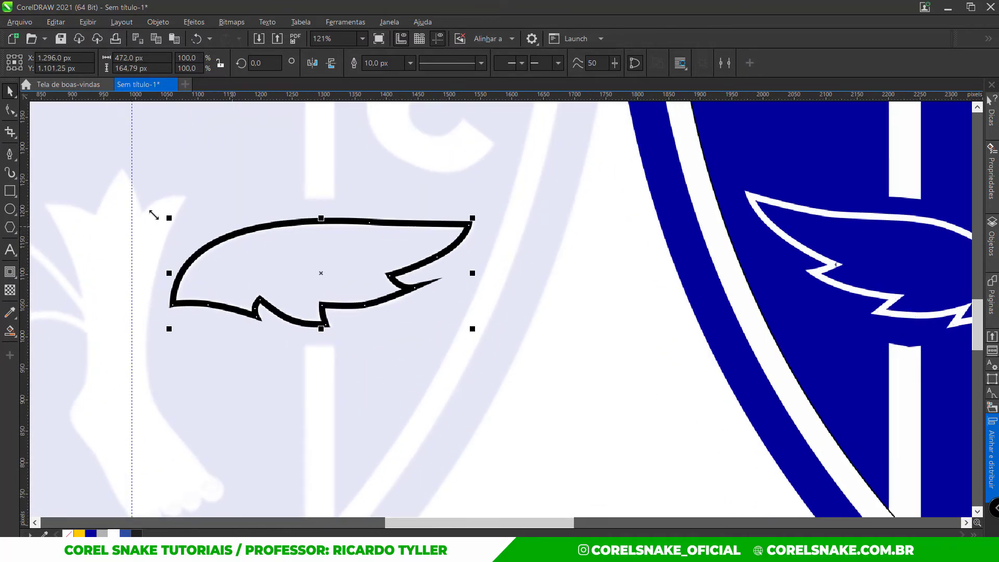
{"action": "left_click", "coordinate": [11, 271]}
{"action": "scroll", "coordinate": [319, 222], "scroll_direction": "up", "scroll_amount": 2}
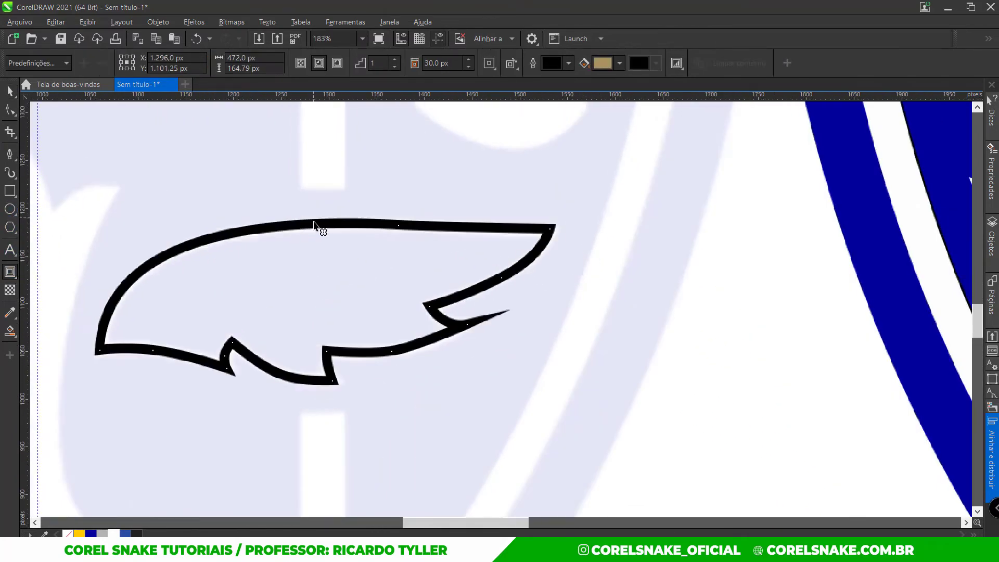
{"action": "left_click_drag", "start_coordinate": [321, 224], "coordinate": [313, 197]}
{"action": "left_click", "coordinate": [9, 94]}
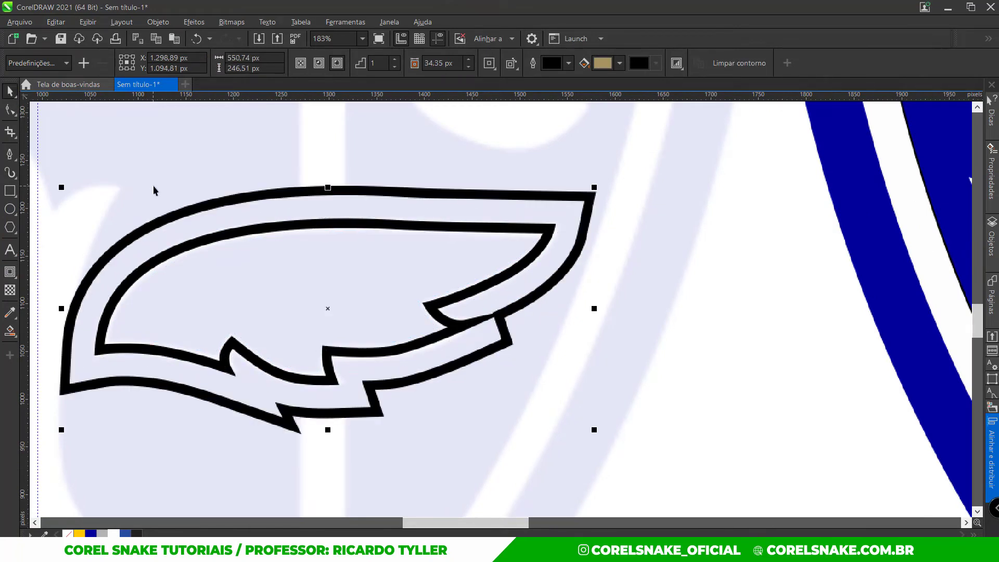
{"action": "right_click", "coordinate": [239, 226]}
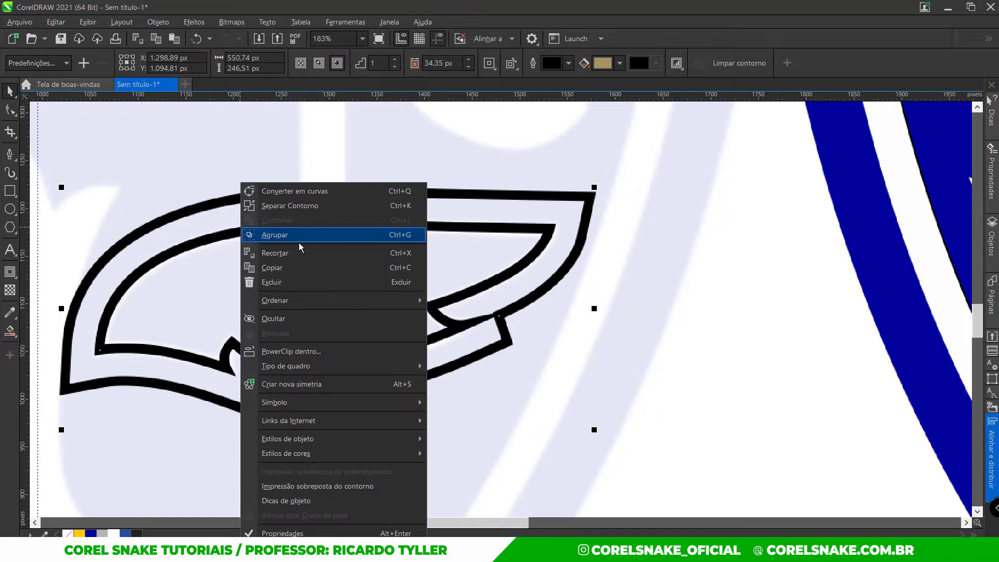
{"action": "left_click", "coordinate": [311, 207]}
- Fill the separated right-wing contour blue with no outline and shift it 1534.37 px onto the shield's right stripe
{"action": "scroll", "coordinate": [336, 197], "scroll_direction": "down", "scroll_amount": 2}
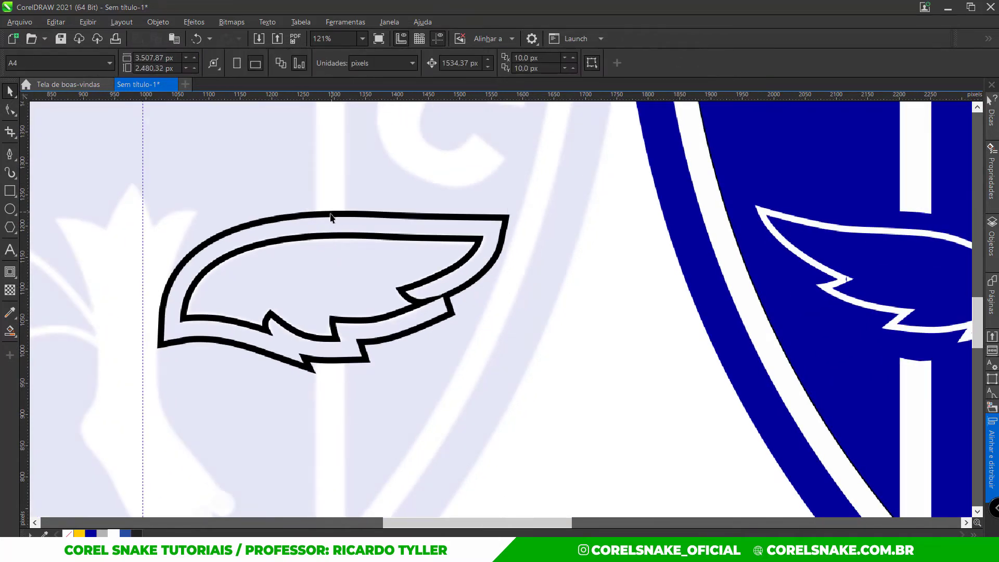
{"action": "left_click", "coordinate": [92, 533]}
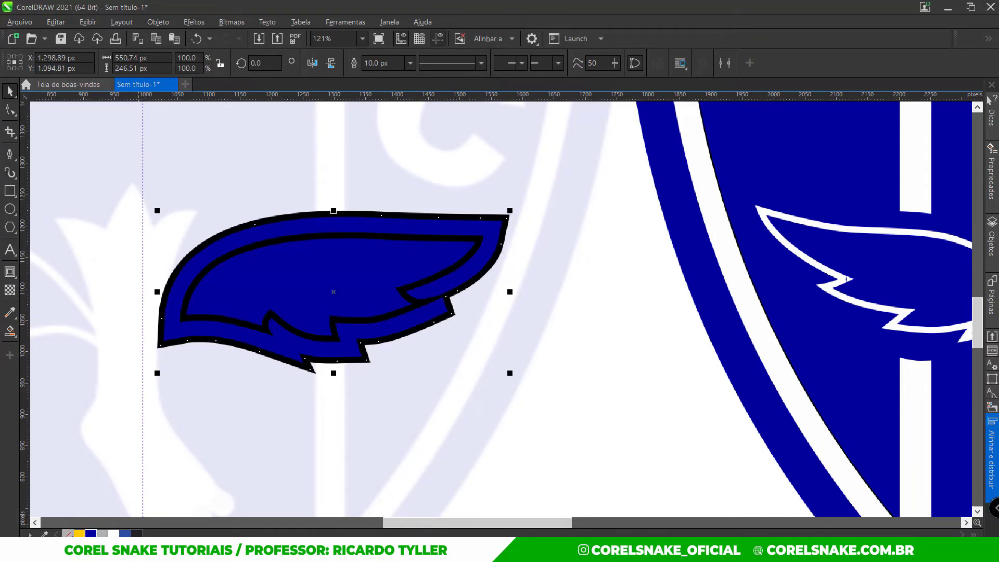
{"action": "scroll", "coordinate": [117, 438], "scroll_direction": "down", "scroll_amount": 3}
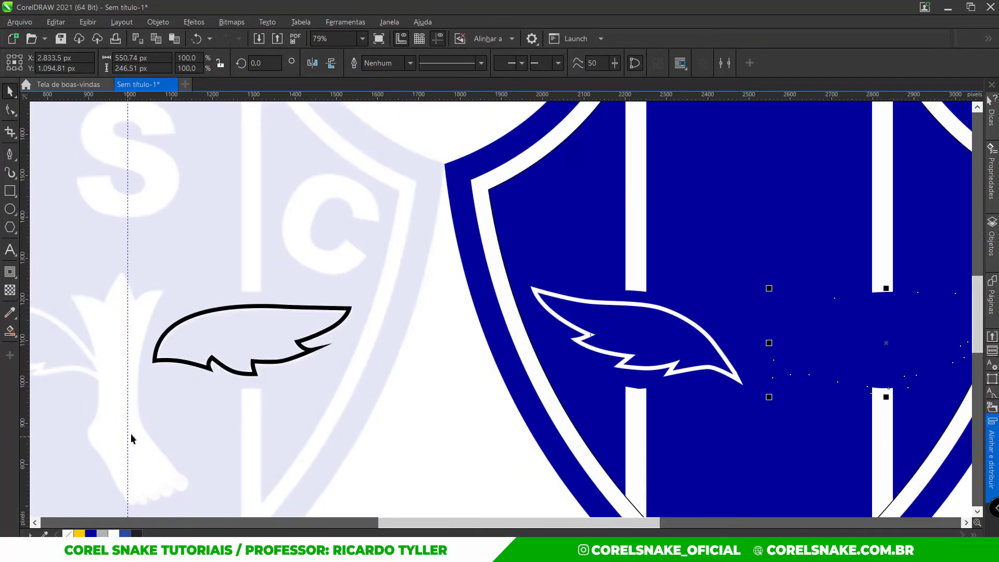
- Give the right wing a white outline and shift it 1534.37 px onto the blue shield
{"action": "left_click", "coordinate": [225, 368]}
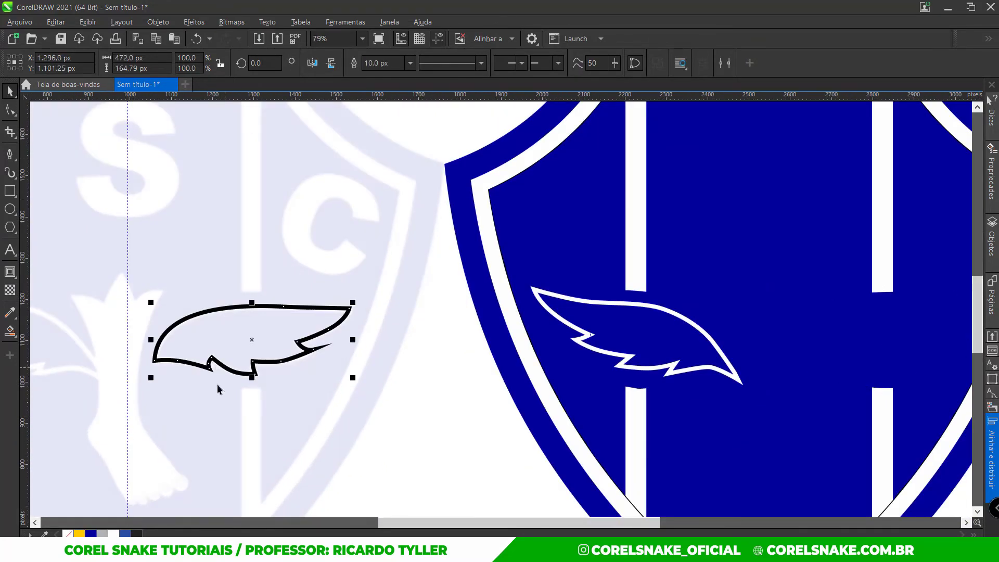
{"action": "right_click", "coordinate": [117, 533]}
{"action": "scroll", "coordinate": [154, 426], "scroll_direction": "down", "scroll_amount": 5}
{"action": "left_click_drag", "start_coordinate": [154, 426], "coordinate": [438, 427]}
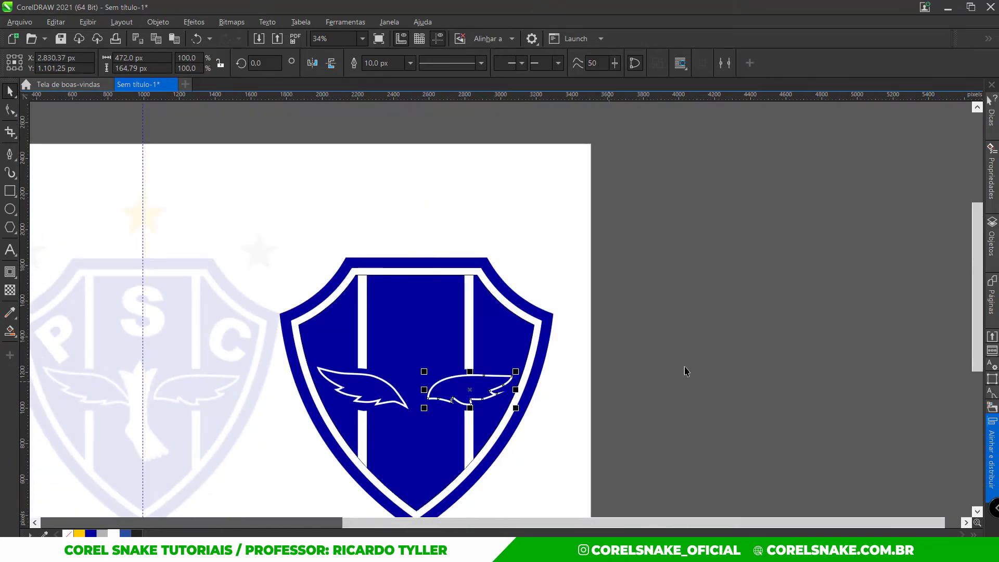
{"action": "left_click", "coordinate": [685, 371]}
- Trace the upper edge of the leg's left flared tip with the Pen tool, down to the first notch
{"action": "scroll", "coordinate": [546, 436], "scroll_direction": "down", "scroll_amount": 2}
{"action": "scroll", "coordinate": [353, 465], "scroll_direction": "up", "scroll_amount": 2}
{"action": "scroll", "coordinate": [337, 398], "scroll_direction": "down", "scroll_amount": 2}
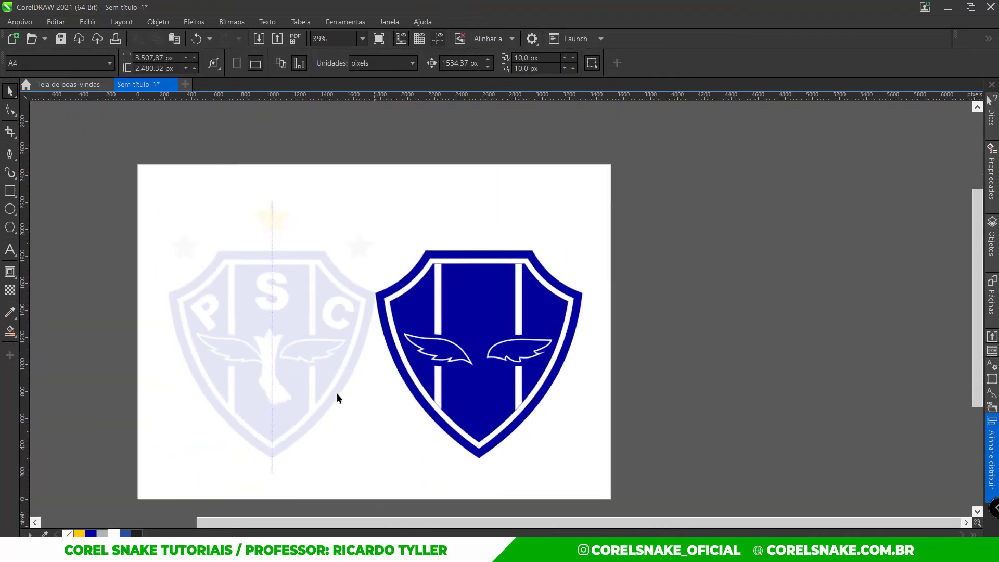
{"action": "scroll", "coordinate": [337, 398], "scroll_direction": "up", "scroll_amount": 3}
{"action": "scroll", "coordinate": [384, 473], "scroll_direction": "up", "scroll_amount": 2}
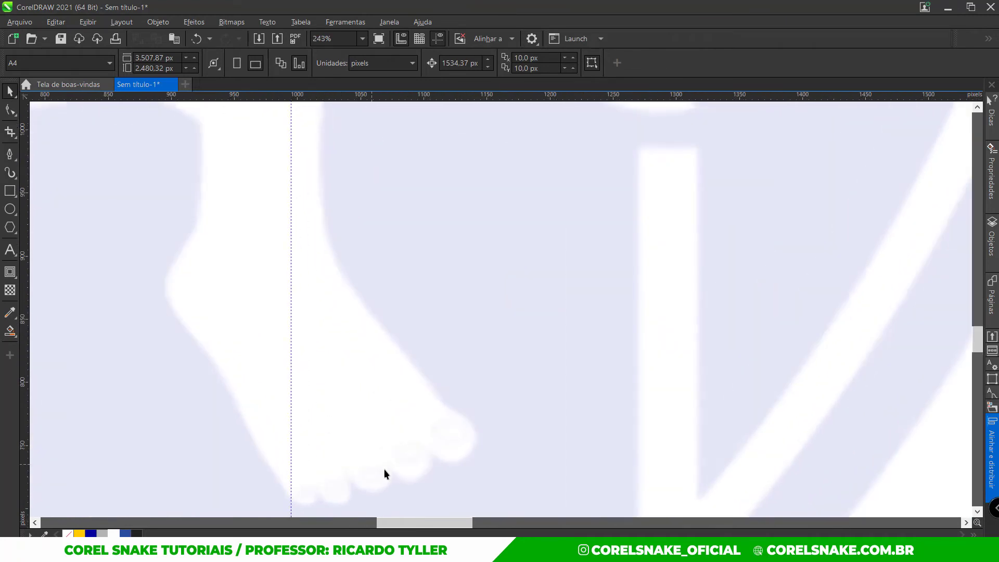
{"action": "scroll", "coordinate": [370, 444], "scroll_direction": "down", "scroll_amount": 4}
{"action": "scroll", "coordinate": [300, 210], "scroll_direction": "up", "scroll_amount": 3}
{"action": "scroll", "coordinate": [300, 210], "scroll_direction": "up", "scroll_amount": 2}
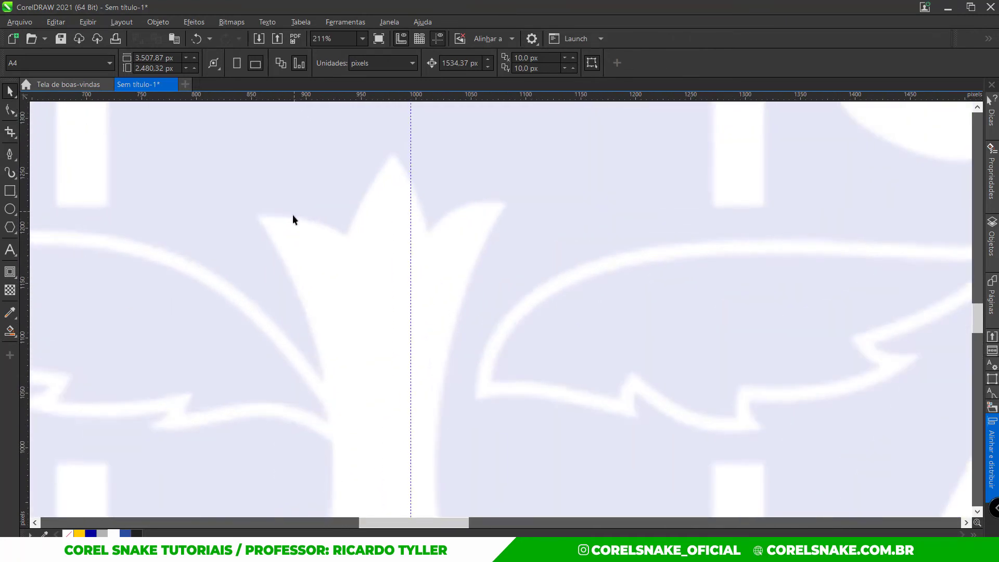
{"action": "left_click", "coordinate": [9, 154]}
{"action": "scroll", "coordinate": [393, 208], "scroll_direction": "up", "scroll_amount": 2}
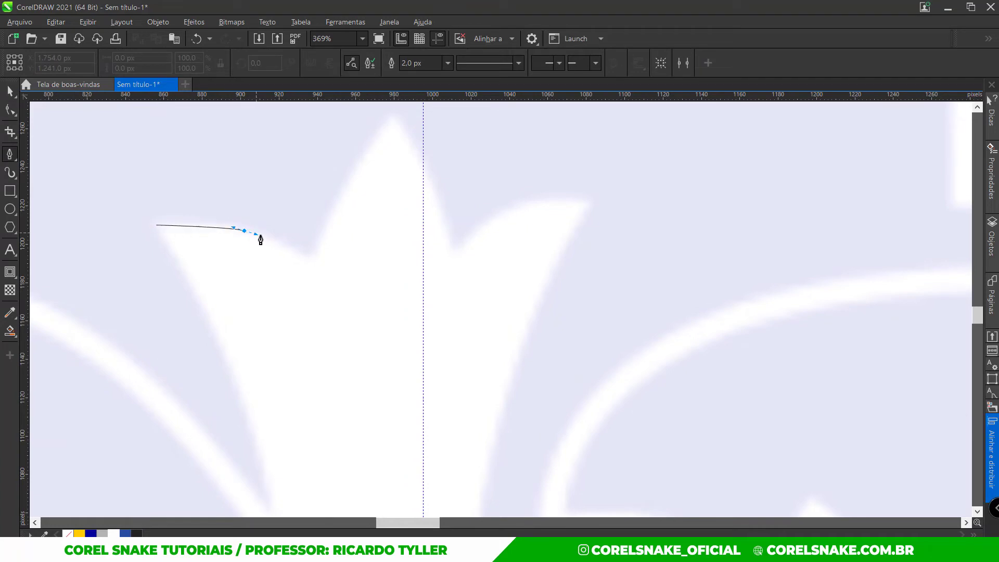
{"action": "left_click_drag", "start_coordinate": [261, 240], "coordinate": [283, 242]}
{"action": "scroll", "coordinate": [312, 264], "scroll_direction": "up", "scroll_amount": 2}
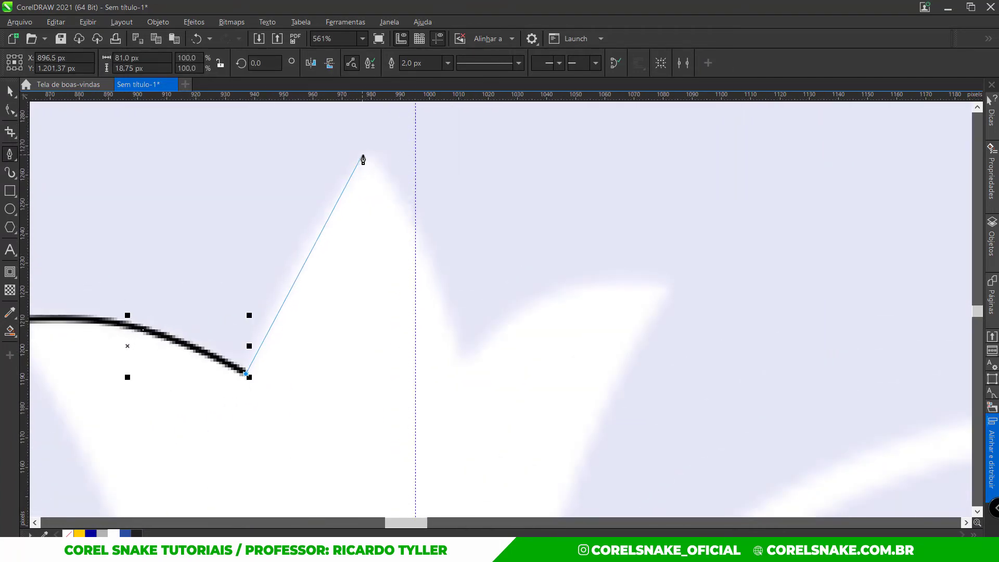
- Continue the leg path over the pointed middle peak and along the upper edge of the right flared tip
{"action": "left_click_drag", "start_coordinate": [295, 271], "coordinate": [342, 183]}
{"action": "left_click", "coordinate": [366, 151]}
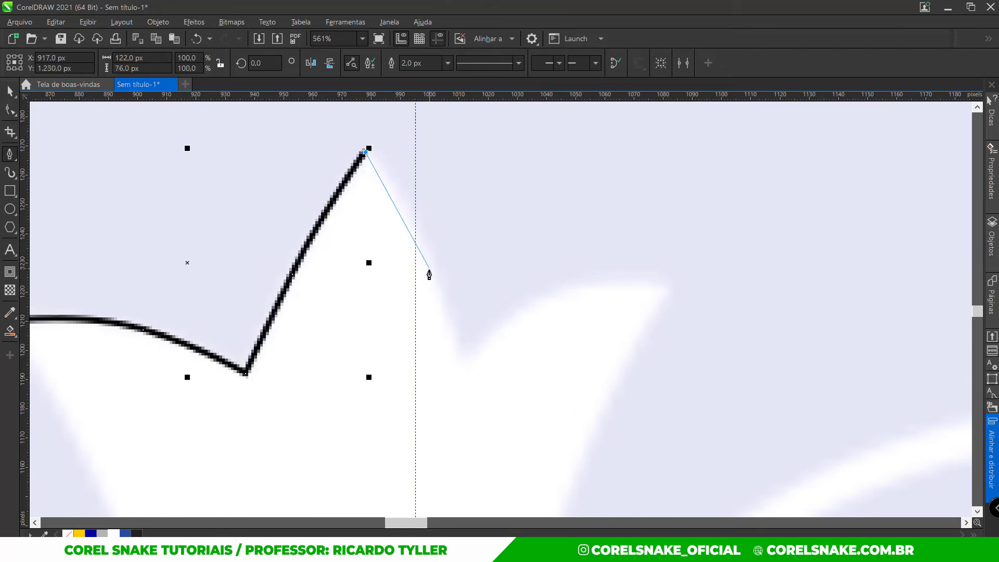
{"action": "left_click_drag", "start_coordinate": [429, 269], "coordinate": [450, 336]}
{"action": "left_click", "coordinate": [461, 367]}
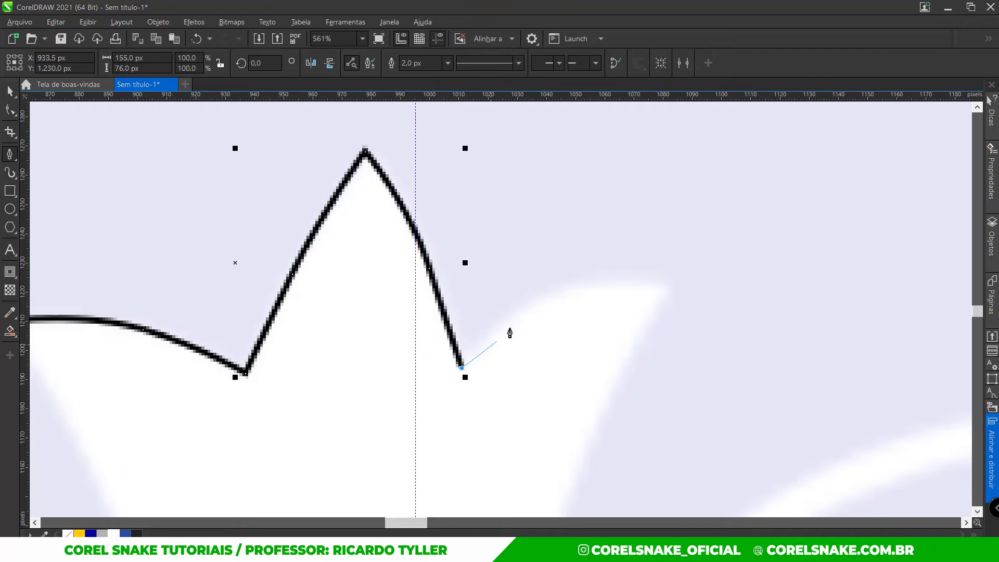
{"action": "left_click_drag", "start_coordinate": [540, 304], "coordinate": [616, 283]}
{"action": "left_click", "coordinate": [660, 290]}
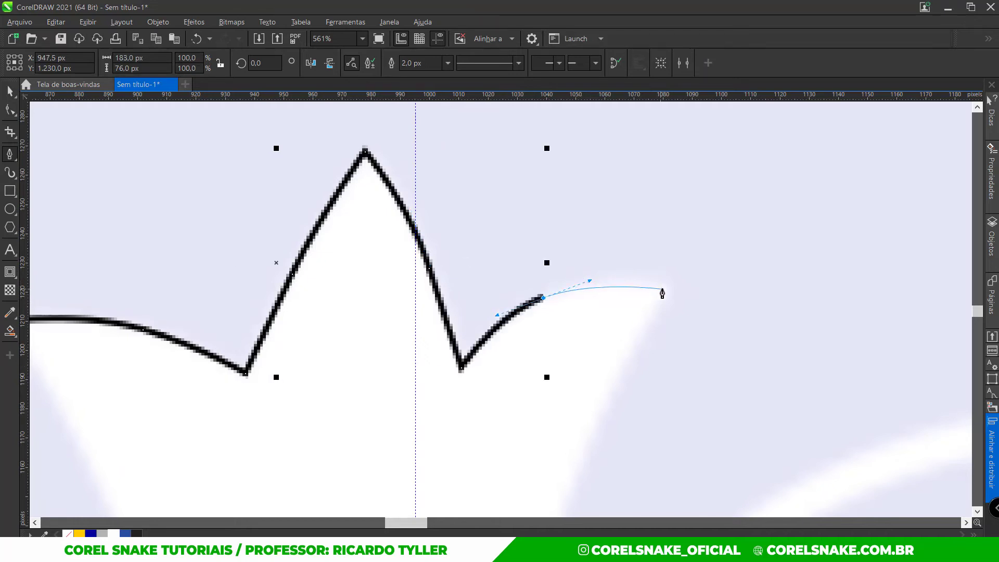
- Trace the leg's right side from the flared tip down past the ankle with smooth curve nodes
{"action": "scroll", "coordinate": [572, 265], "scroll_direction": "down", "scroll_amount": 2}
{"action": "scroll", "coordinate": [517, 275], "scroll_direction": "down", "scroll_amount": 5}
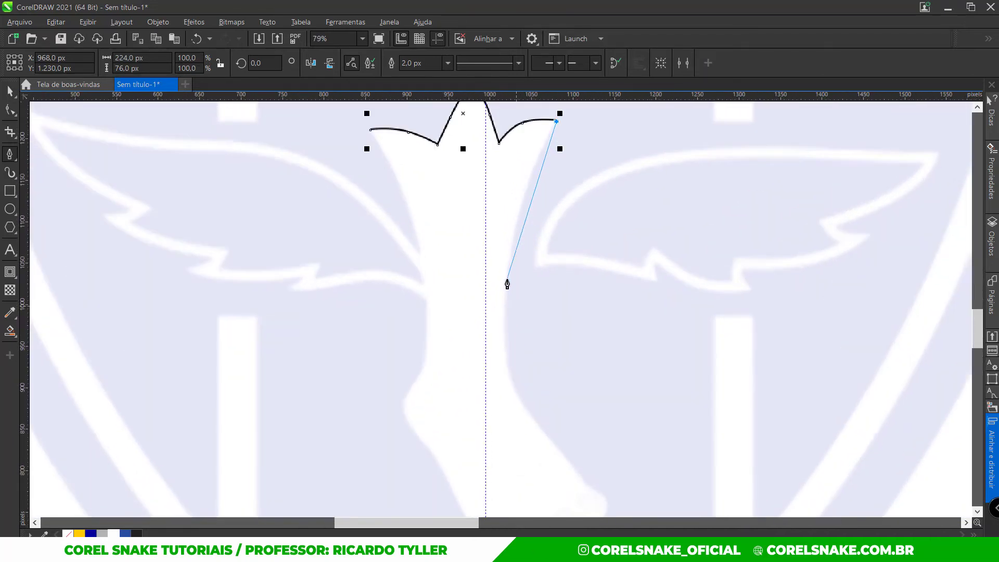
{"action": "left_click_drag", "start_coordinate": [507, 277], "coordinate": [506, 357]}
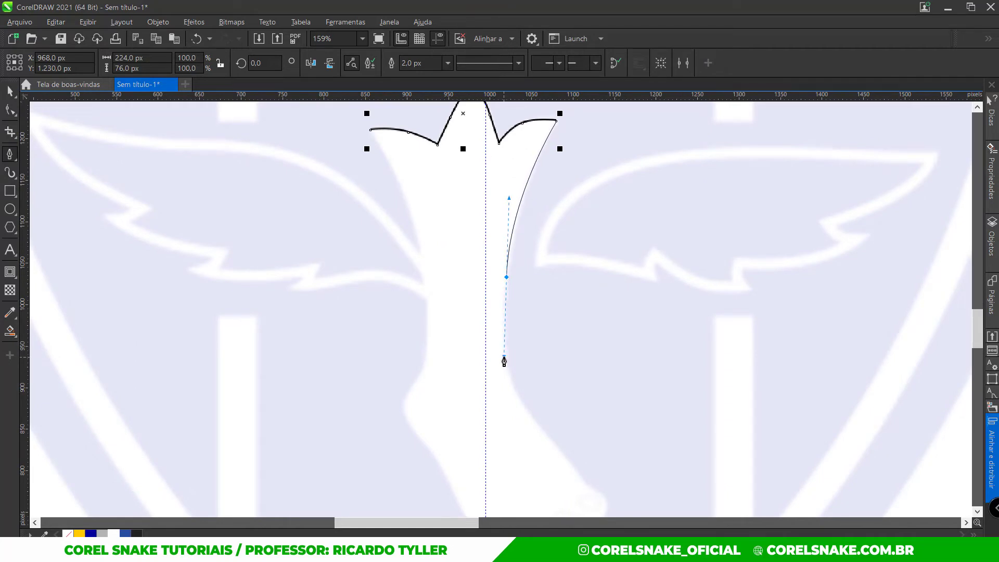
{"action": "left_click_drag", "start_coordinate": [503, 365], "coordinate": [503, 367]}
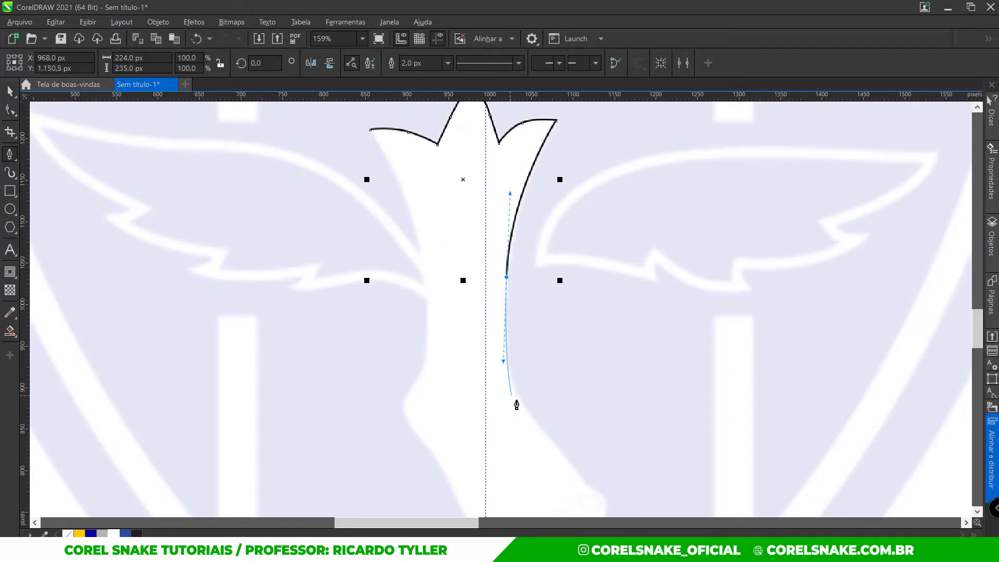
{"action": "left_click_drag", "start_coordinate": [531, 419], "coordinate": [558, 457]}
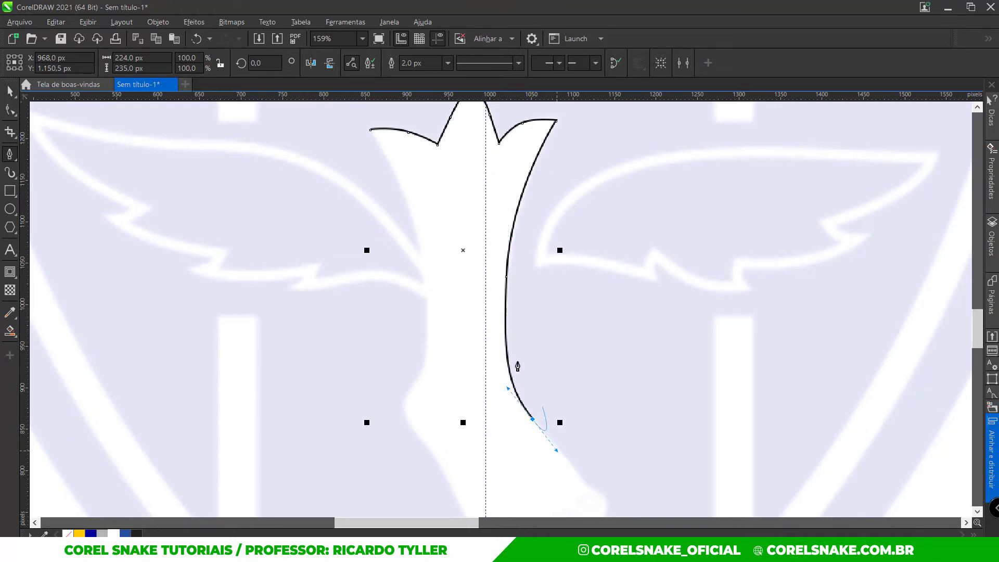
- Extend the leg path along the foot's sloping upper edge to the start of the big toe
{"action": "scroll", "coordinate": [520, 402], "scroll_direction": "down", "scroll_amount": 2}
{"action": "scroll", "coordinate": [483, 338], "scroll_direction": "up", "scroll_amount": 8}
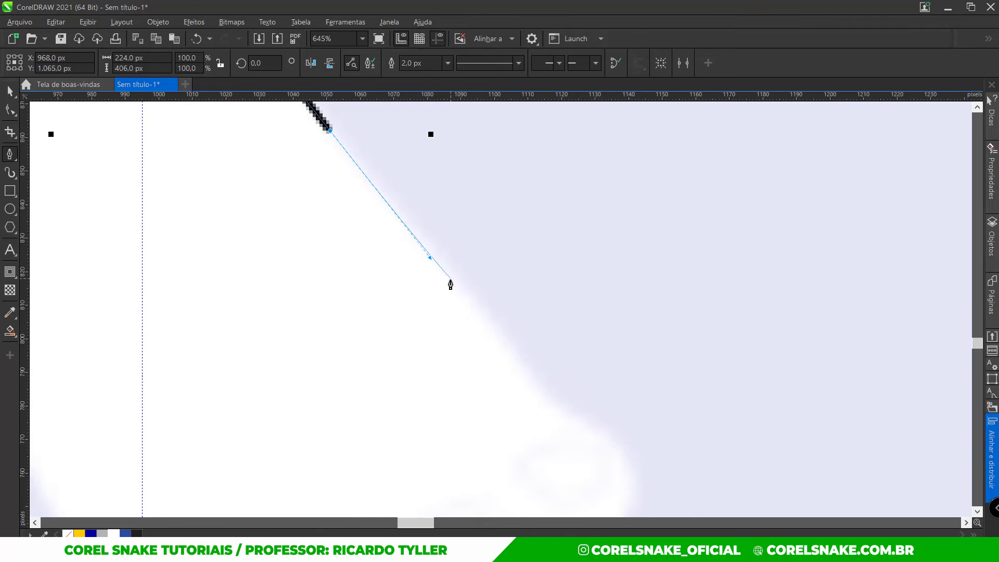
{"action": "left_click_drag", "start_coordinate": [453, 285], "coordinate": [508, 358]}
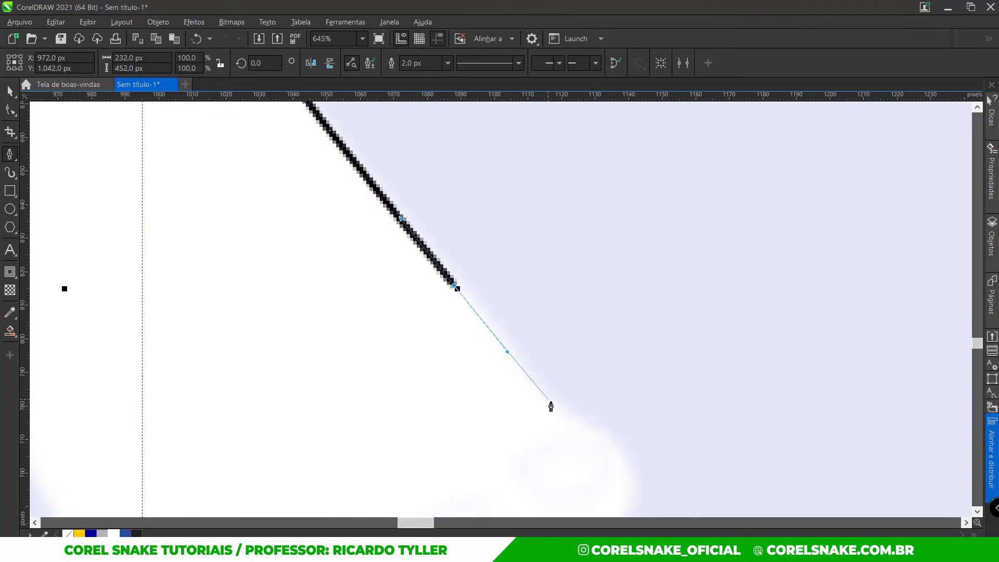
{"action": "left_click_drag", "start_coordinate": [565, 414], "coordinate": [571, 418]}
- Trace the rounded big toe, ending at the notch between it and the second toe
{"action": "scroll", "coordinate": [470, 298], "scroll_direction": "down", "scroll_amount": 3}
{"action": "scroll", "coordinate": [559, 339], "scroll_direction": "up", "scroll_amount": 2}
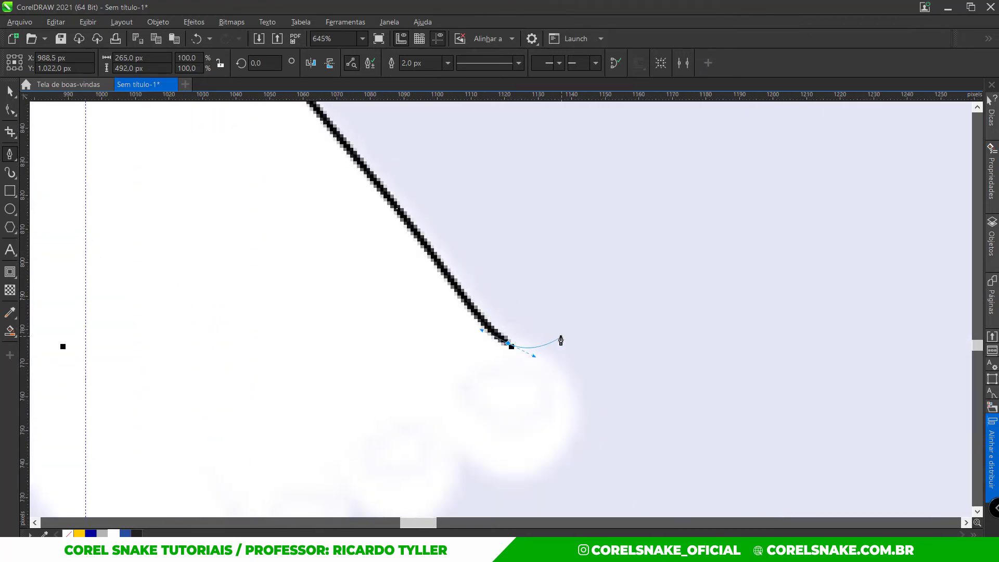
{"action": "scroll", "coordinate": [486, 309], "scroll_direction": "down", "scroll_amount": 2}
{"action": "scroll", "coordinate": [536, 352], "scroll_direction": "up", "scroll_amount": 2}
{"action": "scroll", "coordinate": [531, 341], "scroll_direction": "up", "scroll_amount": 1}
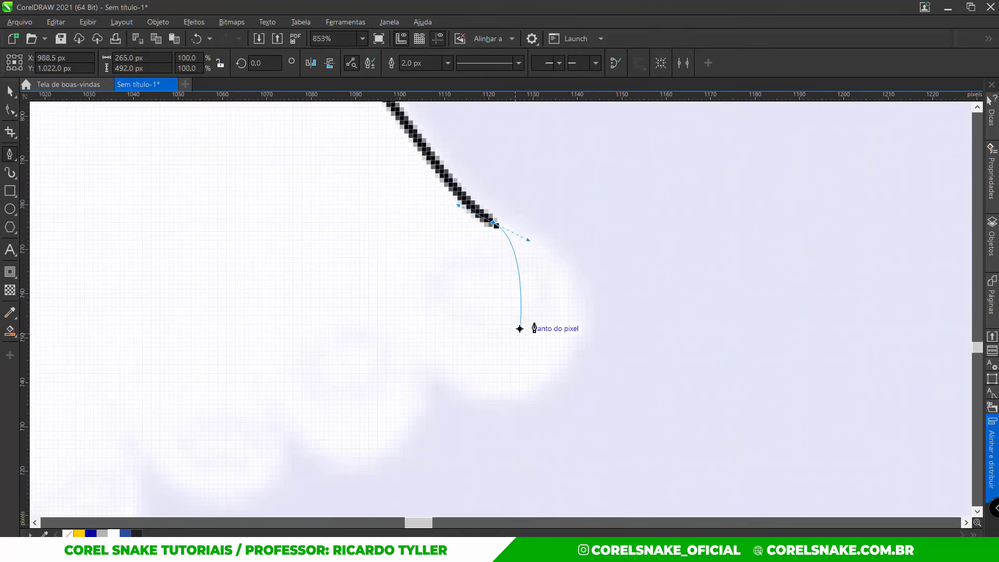
{"action": "scroll", "coordinate": [541, 329], "scroll_direction": "down", "scroll_amount": 1}
{"action": "scroll", "coordinate": [555, 328], "scroll_direction": "up", "scroll_amount": 2}
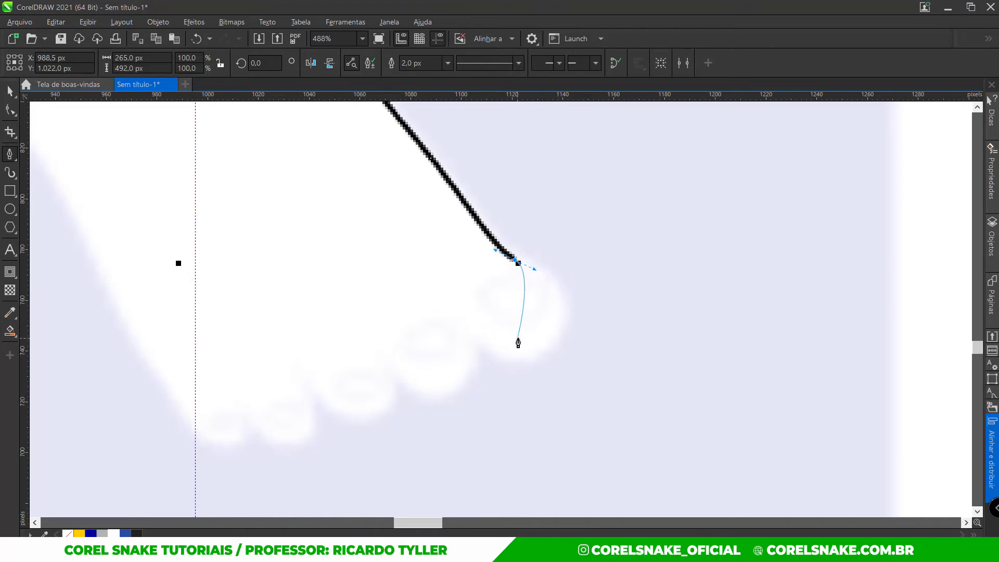
{"action": "scroll", "coordinate": [558, 284], "scroll_direction": "up", "scroll_amount": 1}
{"action": "left_click_drag", "start_coordinate": [574, 309], "coordinate": [590, 361]}
{"action": "left_click_drag", "start_coordinate": [506, 387], "coordinate": [474, 389]}
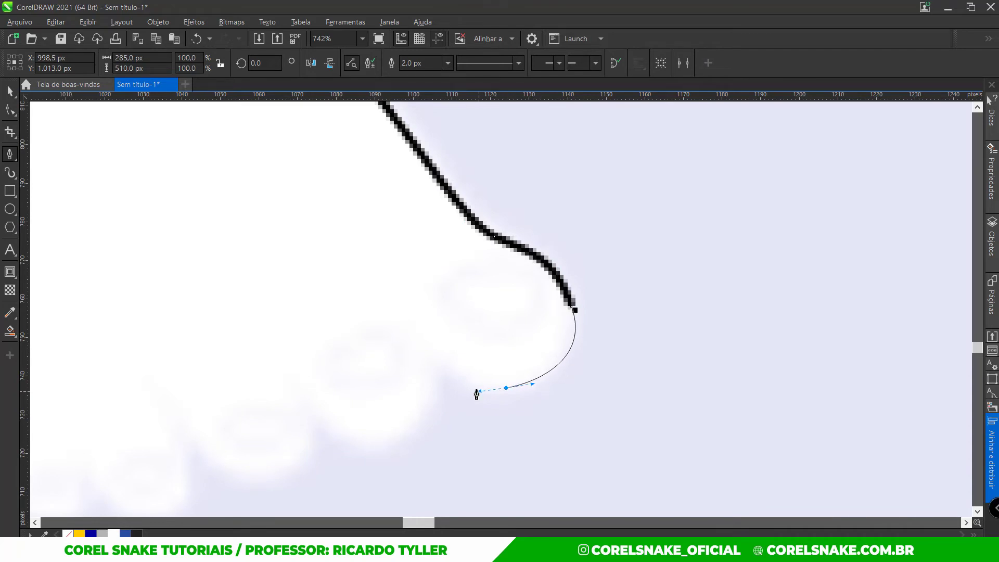
{"action": "left_click", "coordinate": [423, 342]}
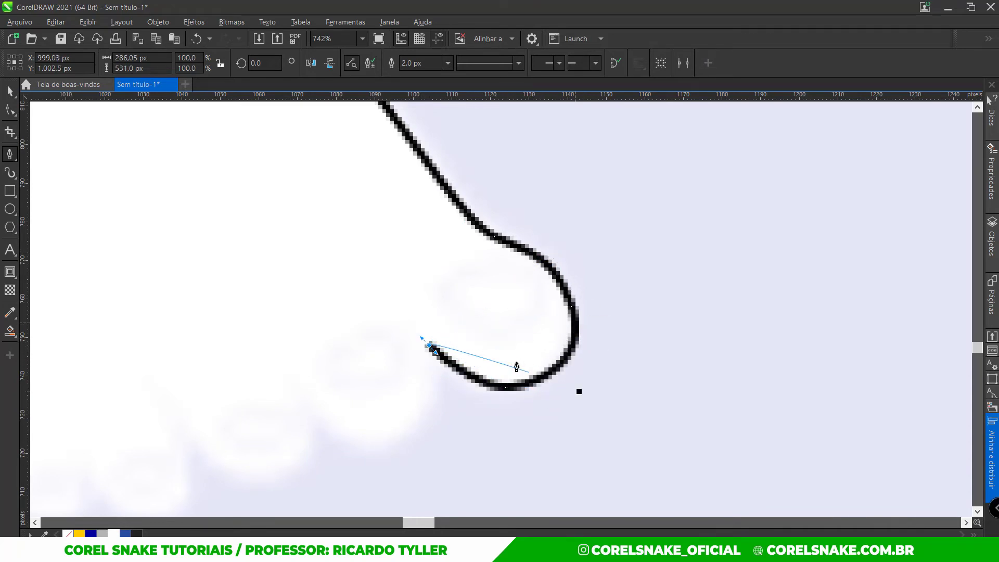
- Switch the view mode from Pixels to Enhanced (Aperfeiçoado) and trace the second toe up to its next notch
{"action": "left_click", "coordinate": [88, 22]}
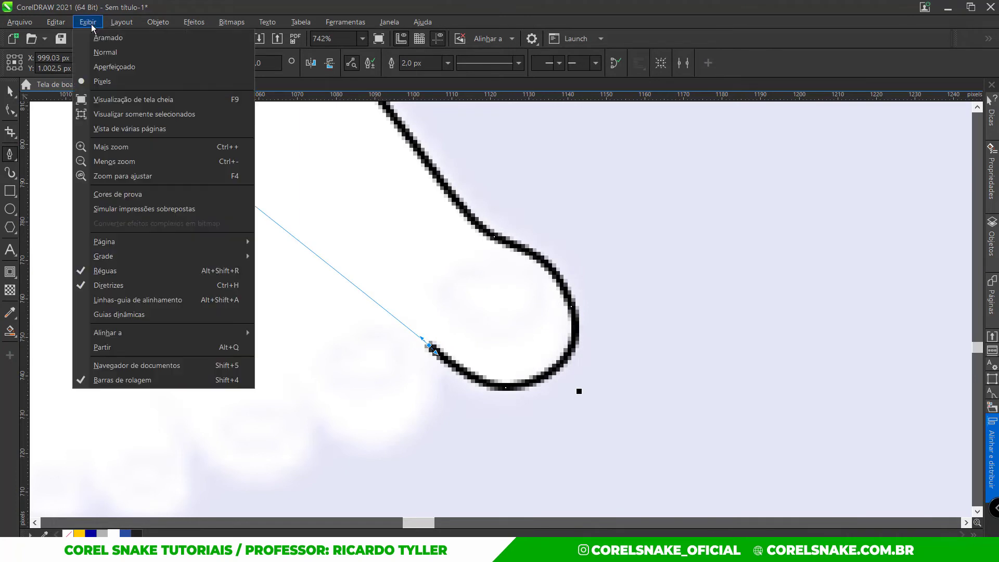
{"action": "left_click", "coordinate": [102, 65]}
{"action": "scroll", "coordinate": [447, 463], "scroll_direction": "up", "scroll_amount": 3}
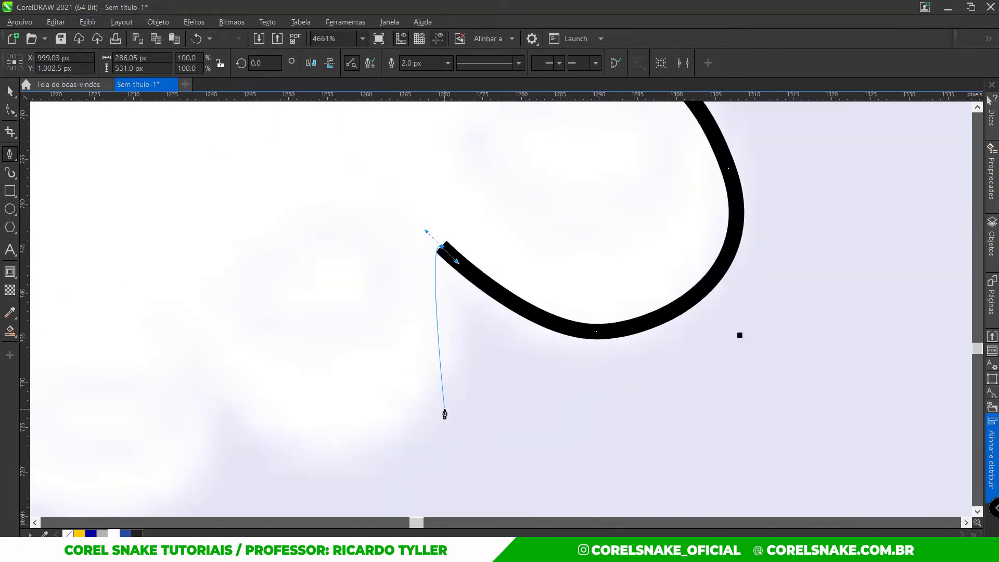
{"action": "mouse_move", "coordinate": [424, 421]}
{"action": "left_mouse_down"}
{"action": "mouse_move", "coordinate": [397, 458]}
{"action": "mouse_move", "coordinate": [385, 455]}
{"action": "left_mouse_up"}
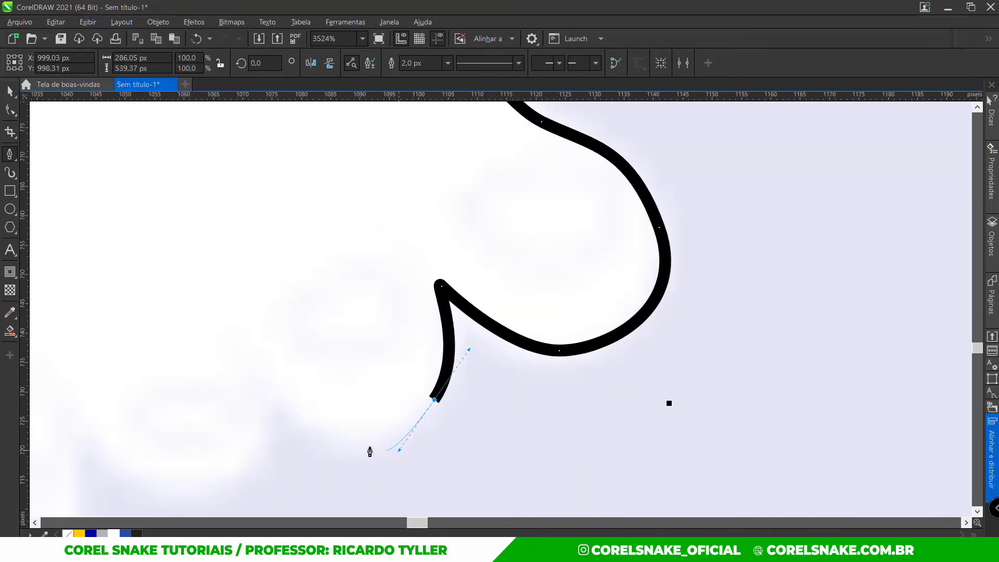
{"action": "left_click_drag", "start_coordinate": [318, 425], "coordinate": [301, 417]}
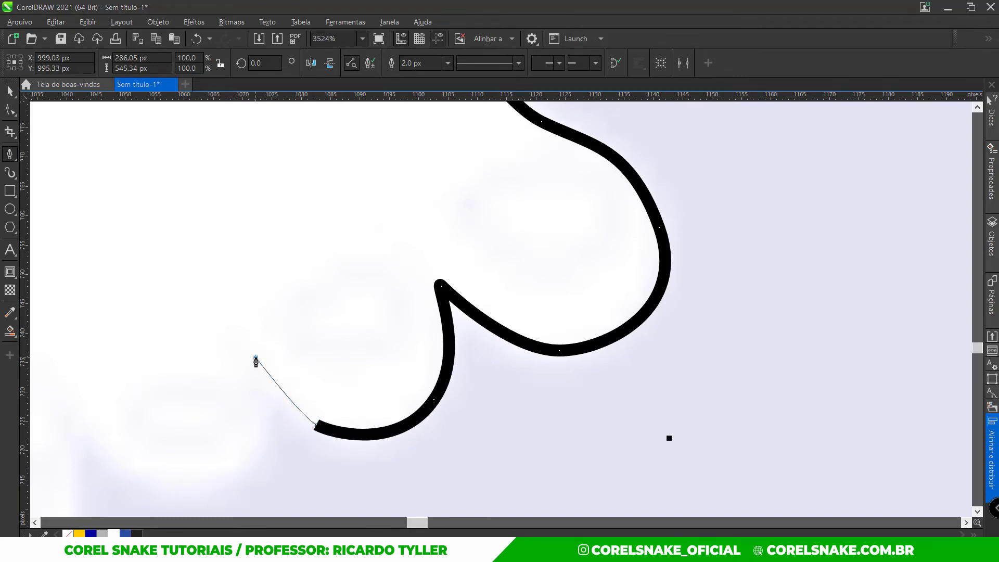
- Trace the third toe's rounded outline from its notch around to the notch beside the fourth toe
{"action": "scroll", "coordinate": [469, 414], "scroll_direction": "down", "scroll_amount": 4}
{"action": "scroll", "coordinate": [404, 415], "scroll_direction": "up", "scroll_amount": 3}
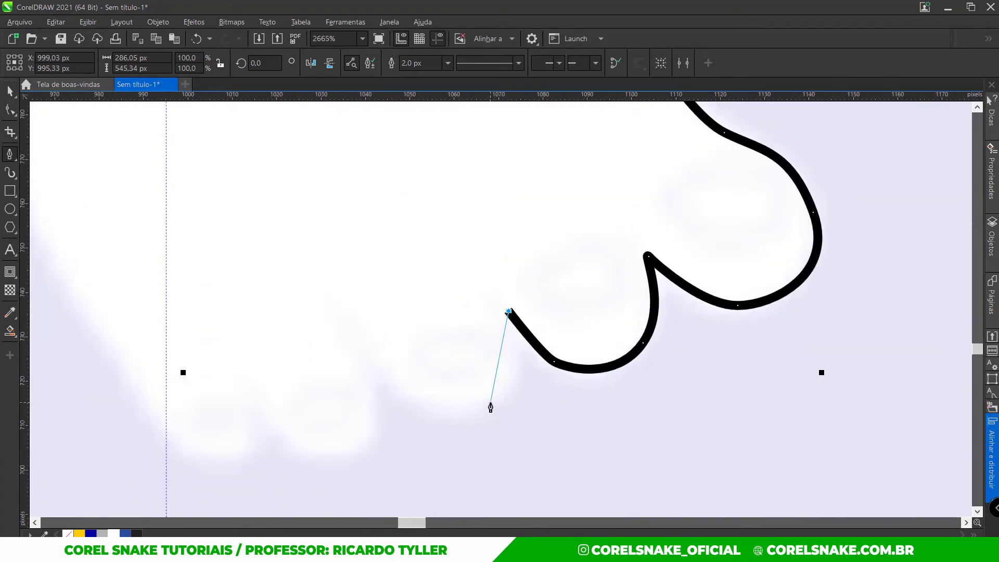
{"action": "mouse_move", "coordinate": [490, 403]}
{"action": "left_mouse_down"}
{"action": "mouse_move", "coordinate": [479, 419]}
{"action": "mouse_move", "coordinate": [447, 422]}
{"action": "left_mouse_up"}
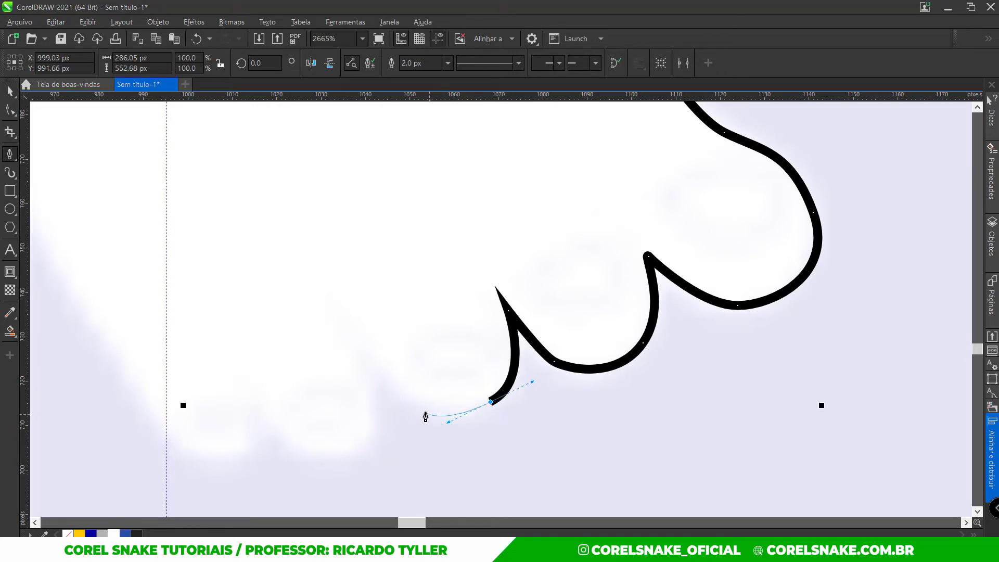
{"action": "left_click_drag", "start_coordinate": [399, 386], "coordinate": [391, 376]}
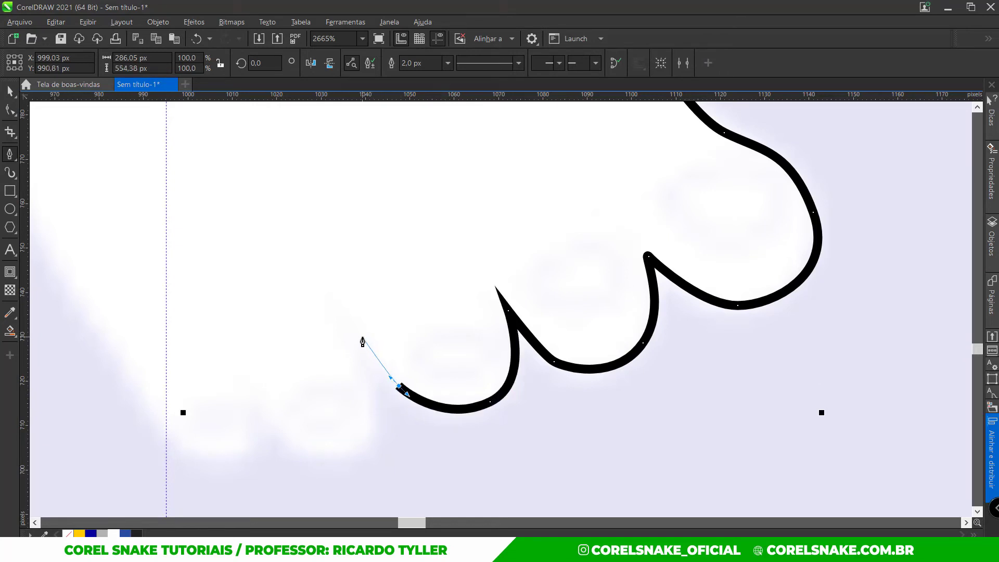
{"action": "left_click", "coordinate": [362, 342]}
- Trace the fourth toe and the little toe, ending on the foot's outer edge
{"action": "scroll", "coordinate": [385, 431], "scroll_direction": "up", "scroll_amount": 2}
{"action": "left_click_drag", "start_coordinate": [362, 422], "coordinate": [340, 456]}
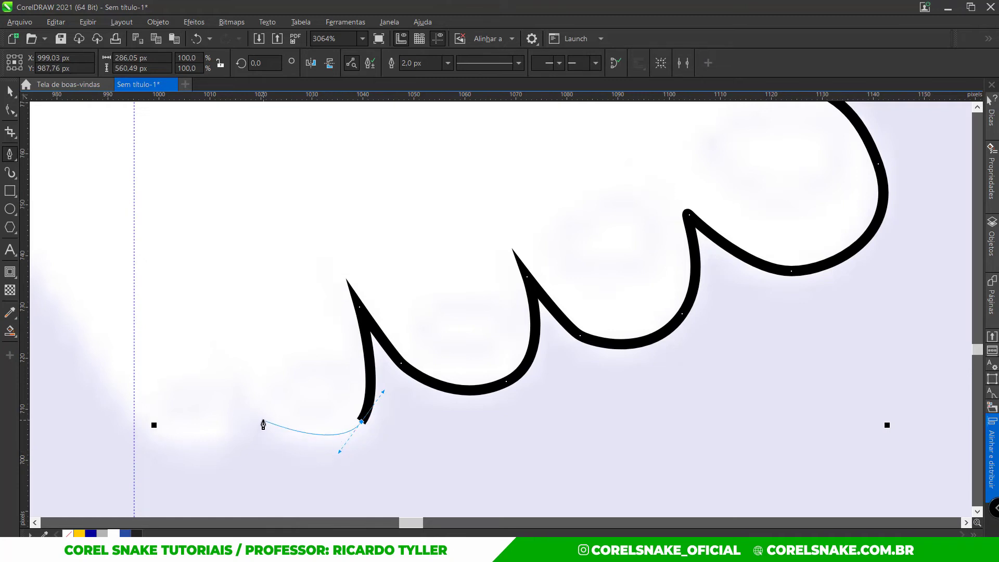
{"action": "left_click", "coordinate": [229, 373]}
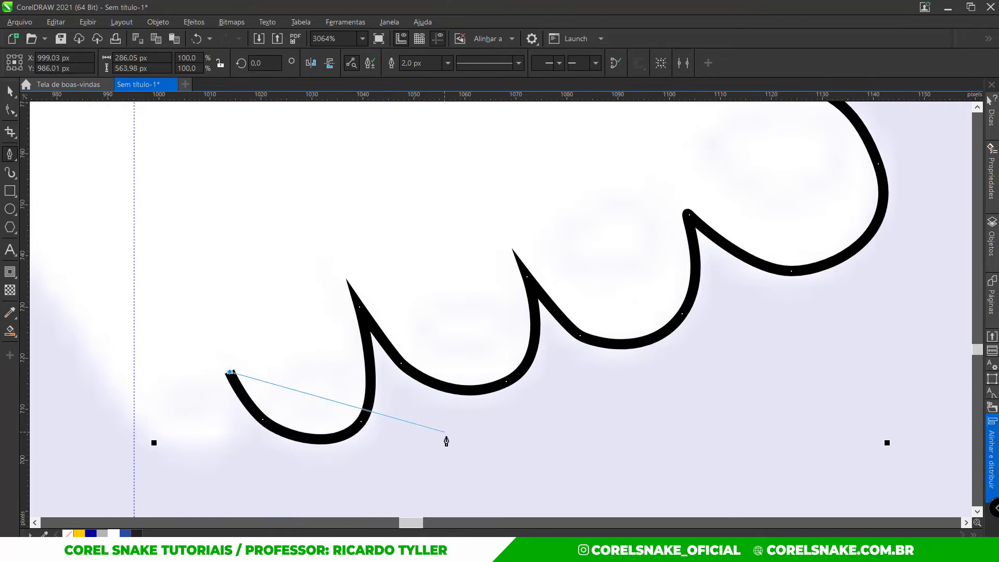
{"action": "scroll", "coordinate": [323, 423], "scroll_direction": "up", "scroll_amount": 2}
{"action": "left_click_drag", "start_coordinate": [368, 435], "coordinate": [315, 454]}
{"action": "left_click_drag", "start_coordinate": [231, 347], "coordinate": [214, 311]}
- Continue the path up the foot's outer edge and around the heel to the back of the ankle with smooth curves
{"action": "scroll", "coordinate": [318, 463], "scroll_direction": "down", "scroll_amount": 10}
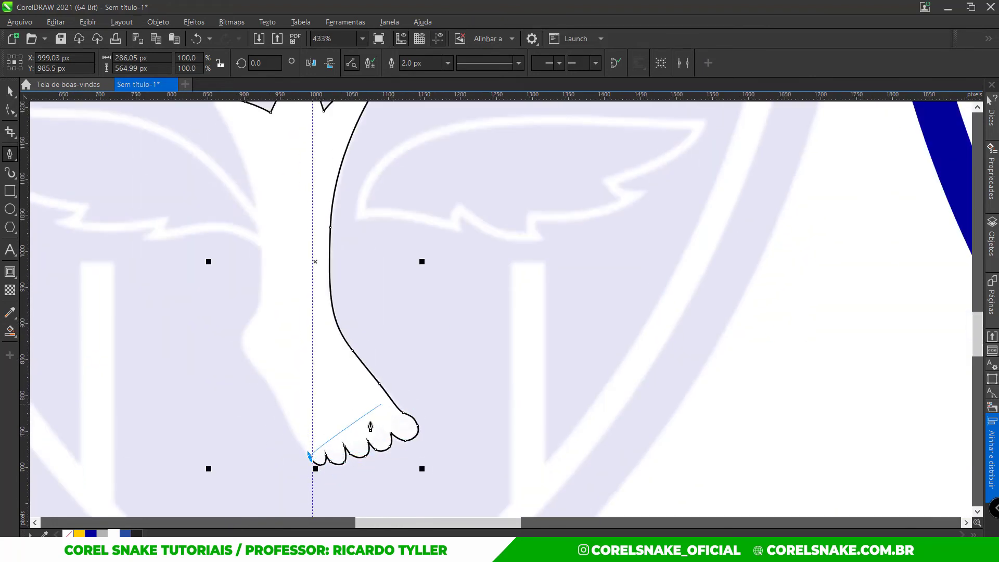
{"action": "scroll", "coordinate": [364, 408], "scroll_direction": "up", "scroll_amount": 2}
{"action": "scroll", "coordinate": [223, 404], "scroll_direction": "down", "scroll_amount": 2}
{"action": "scroll", "coordinate": [273, 442], "scroll_direction": "up", "scroll_amount": 3}
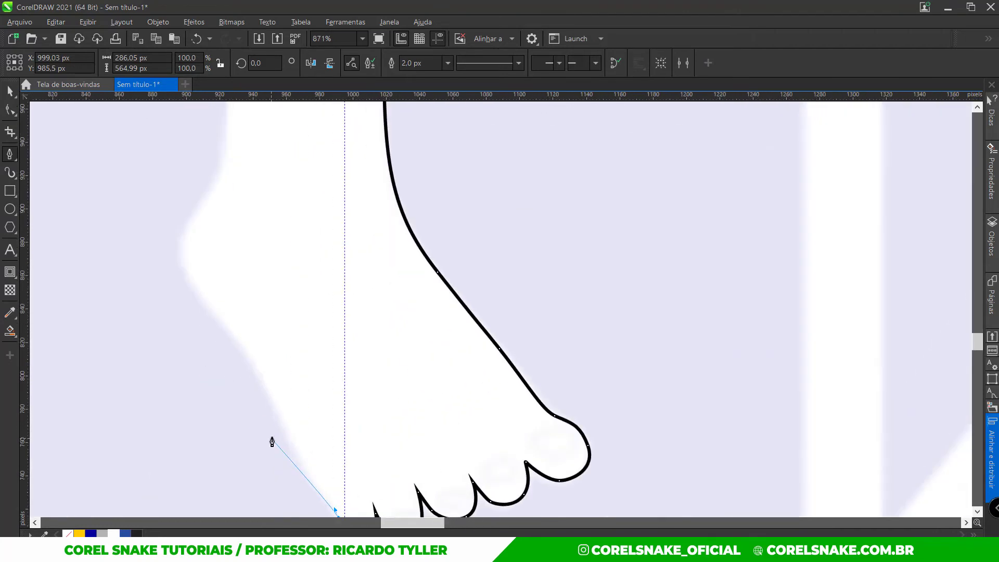
{"action": "scroll", "coordinate": [272, 441], "scroll_direction": "up", "scroll_amount": 1}
{"action": "left_click_drag", "start_coordinate": [284, 422], "coordinate": [264, 371]}
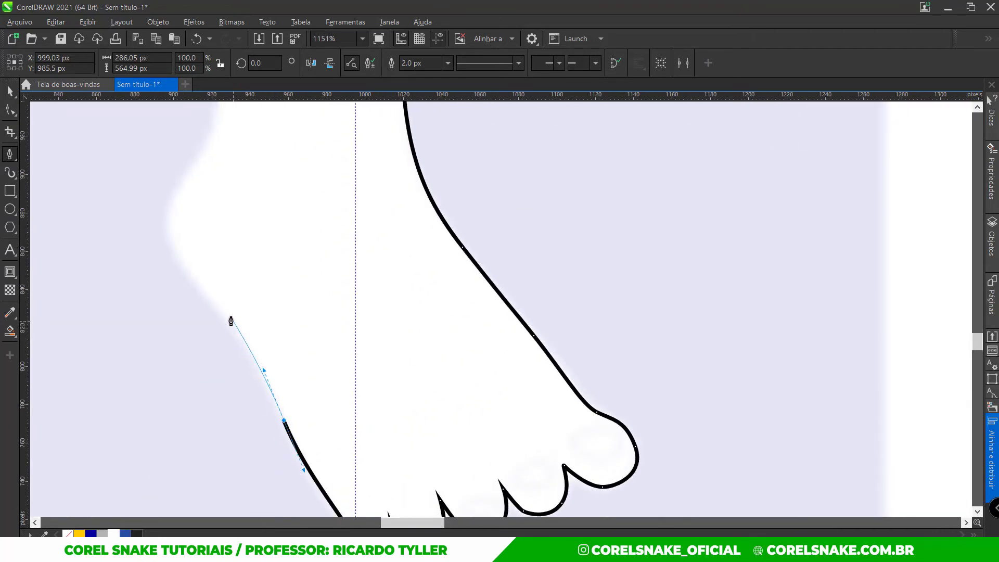
{"action": "scroll", "coordinate": [147, 231], "scroll_direction": "down", "scroll_amount": 1}
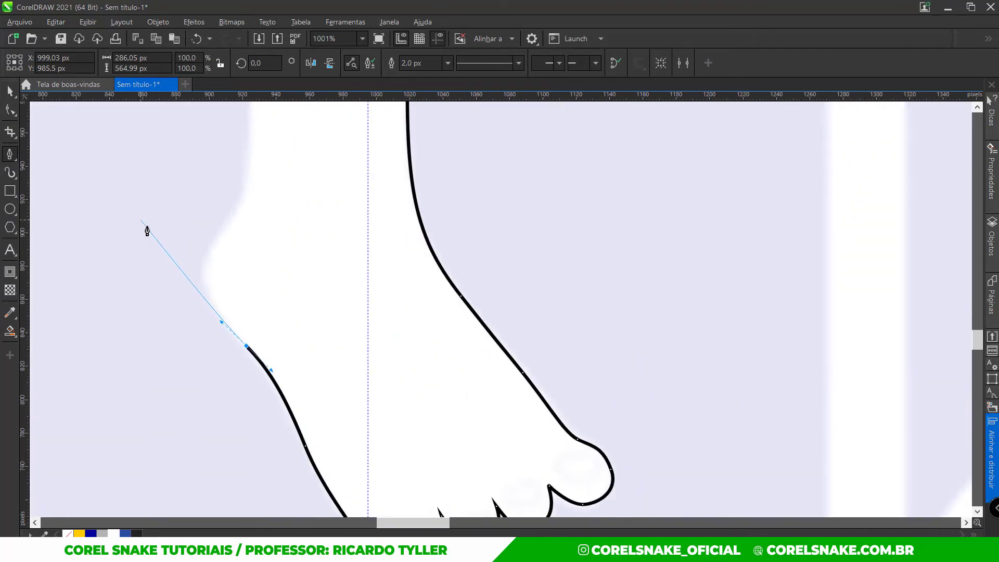
{"action": "left_click_drag", "start_coordinate": [204, 272], "coordinate": [207, 242]}
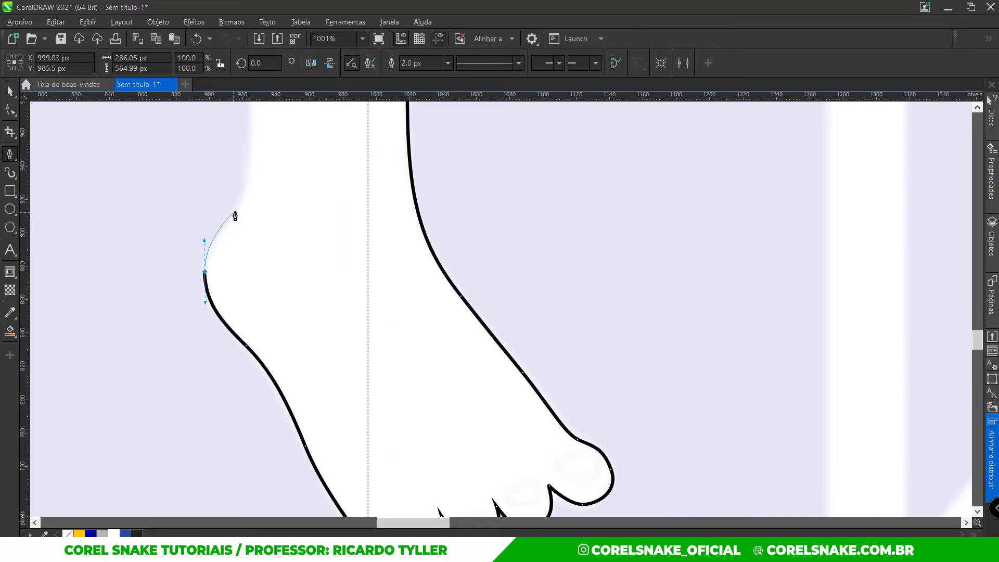
{"action": "left_click_drag", "start_coordinate": [248, 186], "coordinate": [248, 183]}
- Trace the back of the leg up to the starting tip and close the path
{"action": "scroll", "coordinate": [276, 442], "scroll_direction": "down", "scroll_amount": 8}
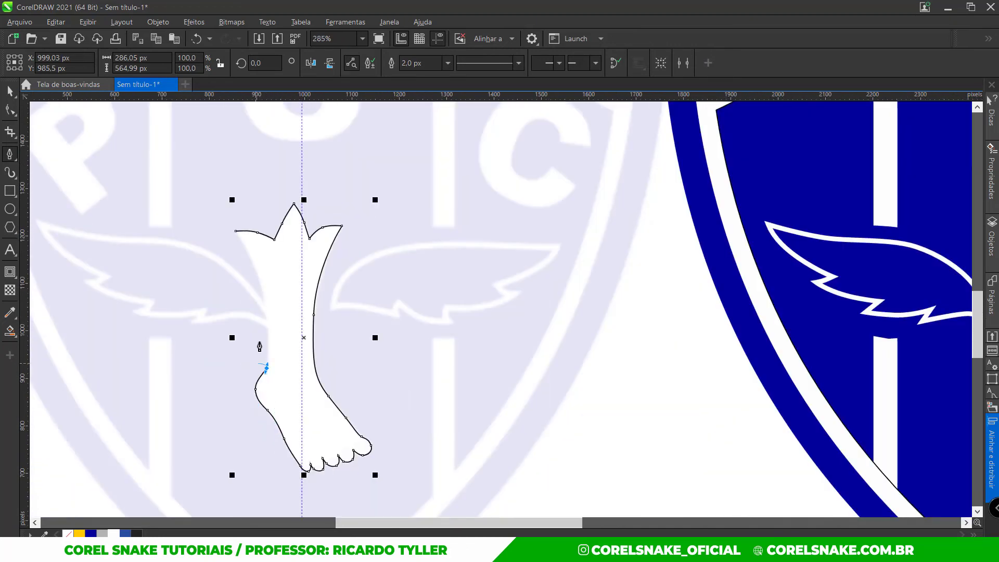
{"action": "scroll", "coordinate": [241, 219], "scroll_direction": "up", "scroll_amount": 5}
{"action": "left_click_drag", "start_coordinate": [196, 122], "coordinate": [298, 301]}
{"action": "scroll", "coordinate": [300, 304], "scroll_direction": "down", "scroll_amount": 5}
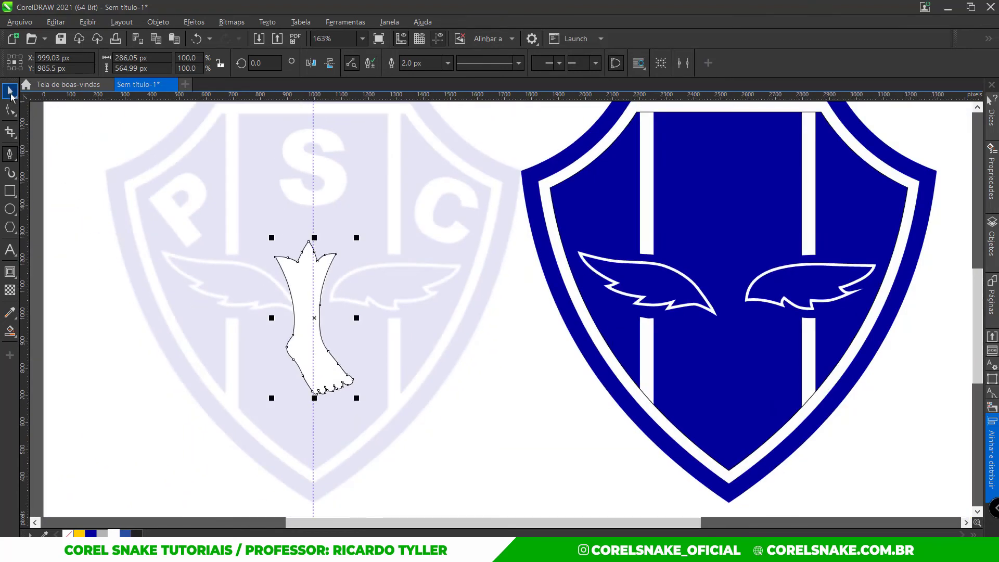
- Give the leg shape a white fill and no outline, and repeat the last move to place it on the blue shield
{"action": "left_click", "coordinate": [10, 93]}
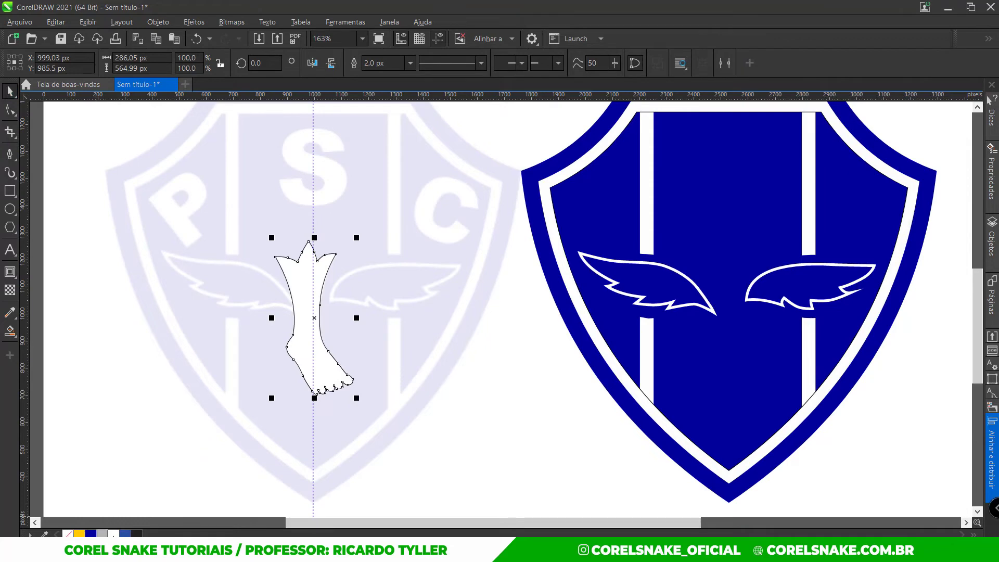
{"action": "right_click", "coordinate": [67, 533]}
{"action": "scroll", "coordinate": [154, 462], "scroll_direction": "down", "scroll_amount": 1}
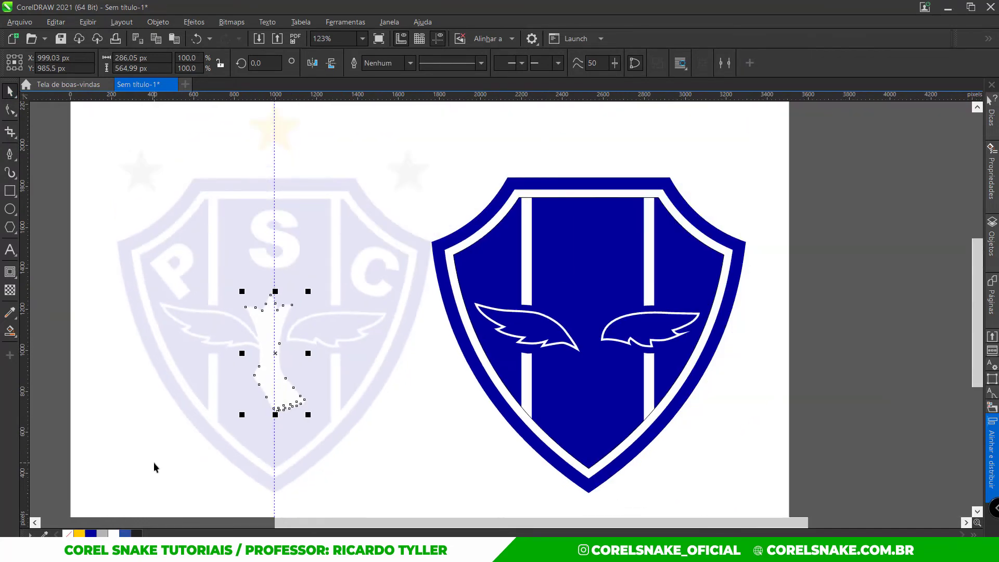
{"action": "key", "text": "ctrl+r"}
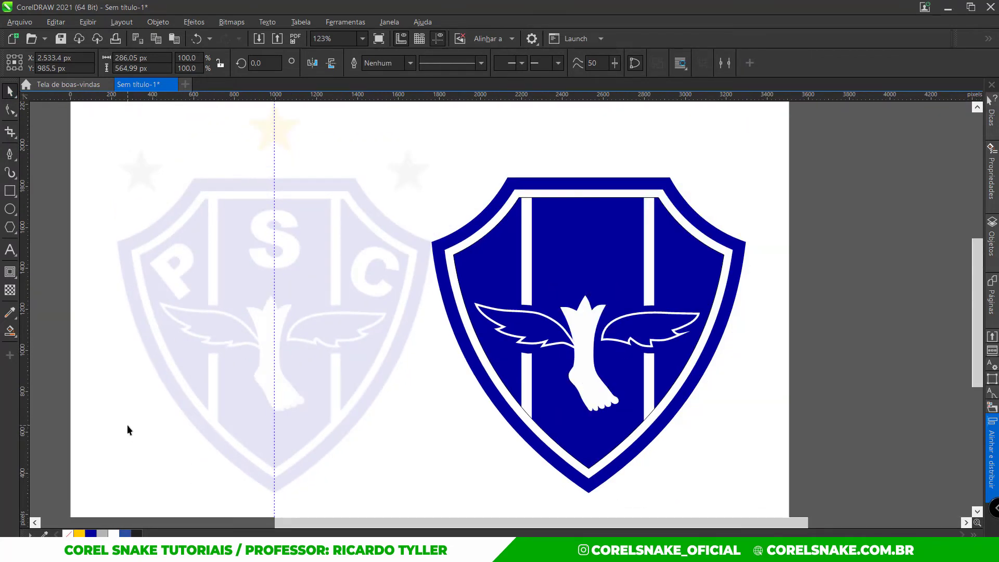
{"action": "left_click", "coordinate": [127, 425]}
- Trace the big toe's nail with the Pen tool as a closed curve about 24 × 16 px
{"action": "scroll", "coordinate": [290, 410], "scroll_direction": "up", "scroll_amount": 9}
{"action": "scroll", "coordinate": [289, 461], "scroll_direction": "up", "scroll_amount": 1}
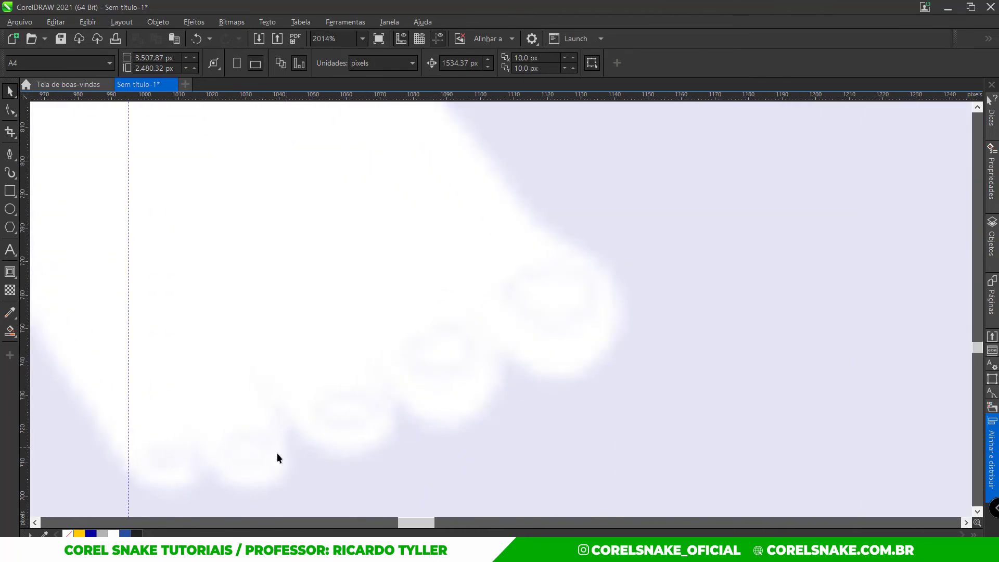
{"action": "scroll", "coordinate": [567, 244], "scroll_direction": "up", "scroll_amount": 3}
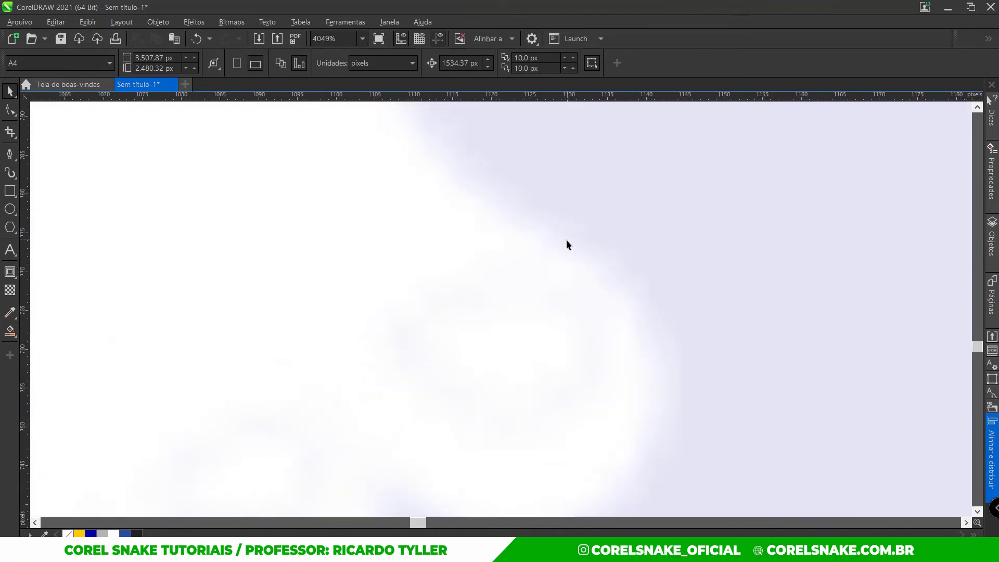
{"action": "left_click", "coordinate": [9, 155]}
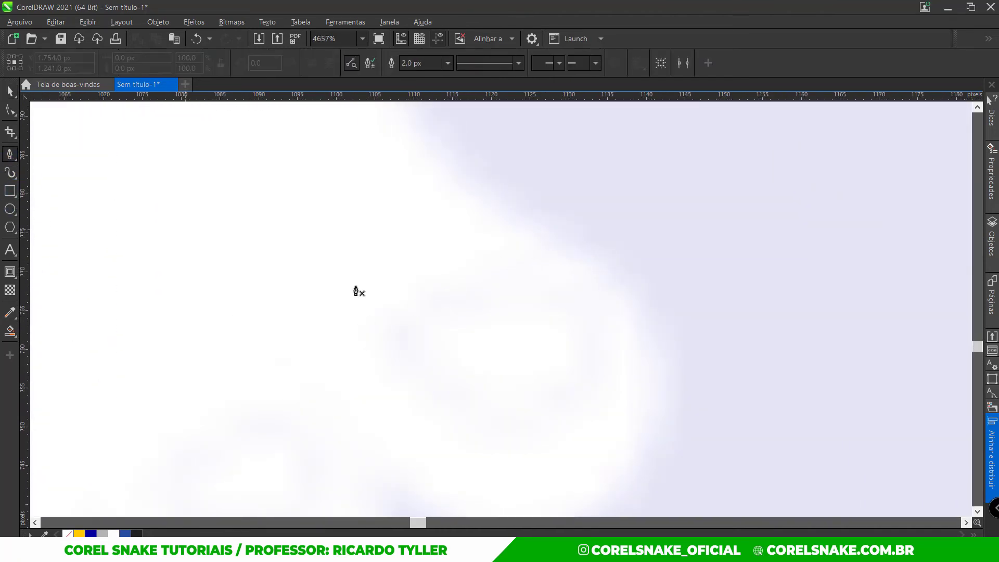
{"action": "scroll", "coordinate": [458, 354], "scroll_direction": "down", "scroll_amount": 1}
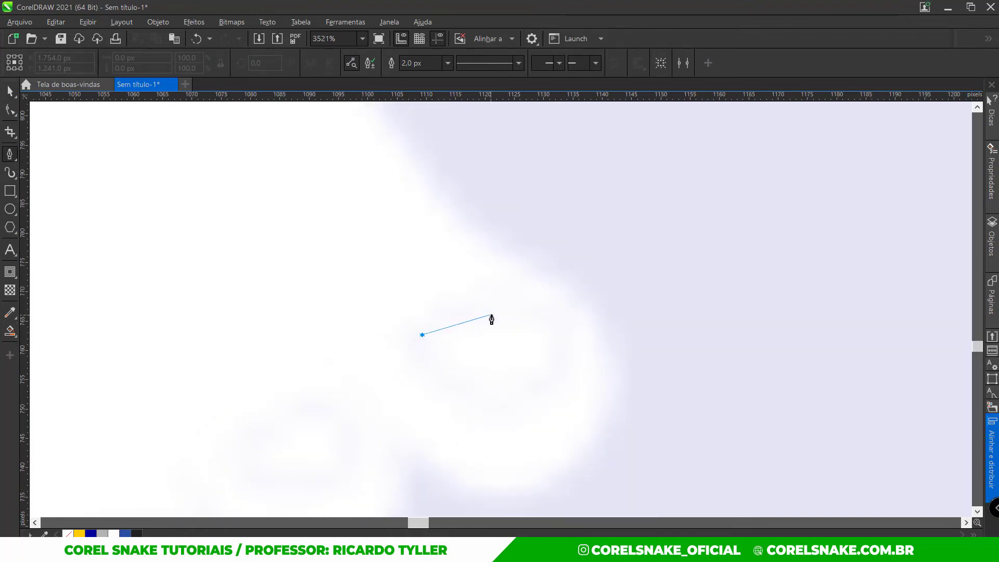
{"action": "left_click_drag", "start_coordinate": [492, 315], "coordinate": [537, 309]}
{"action": "left_click_drag", "start_coordinate": [558, 348], "coordinate": [562, 372]}
{"action": "left_click_drag", "start_coordinate": [516, 405], "coordinate": [489, 414]}
{"action": "left_click_drag", "start_coordinate": [433, 385], "coordinate": [405, 370]}
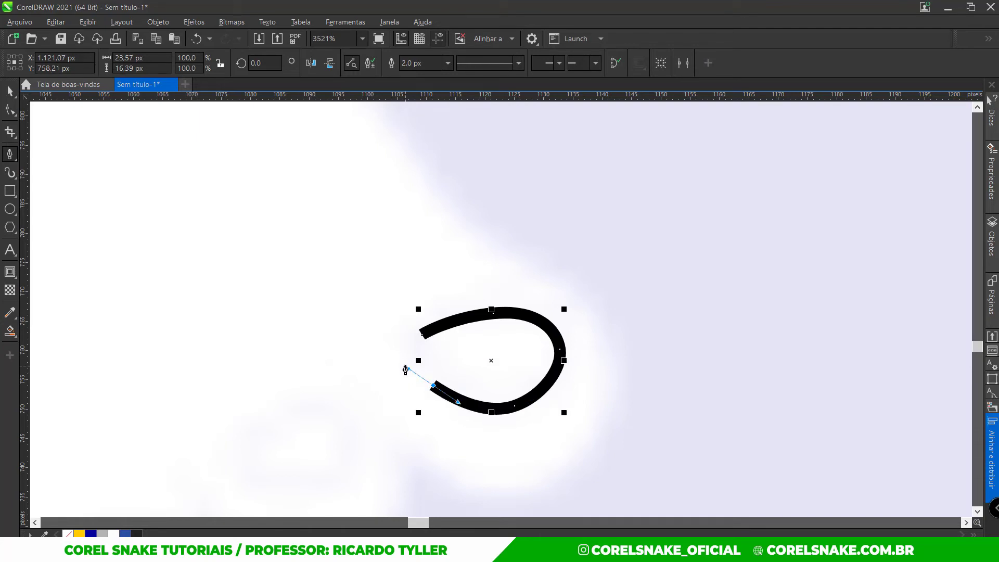
{"action": "left_click", "coordinate": [422, 341]}
- Trace the second toe's nail as a closed curve about 18 × 13 px
{"action": "scroll", "coordinate": [446, 378], "scroll_direction": "down", "scroll_amount": 2}
{"action": "scroll", "coordinate": [368, 392], "scroll_direction": "up", "scroll_amount": 4}
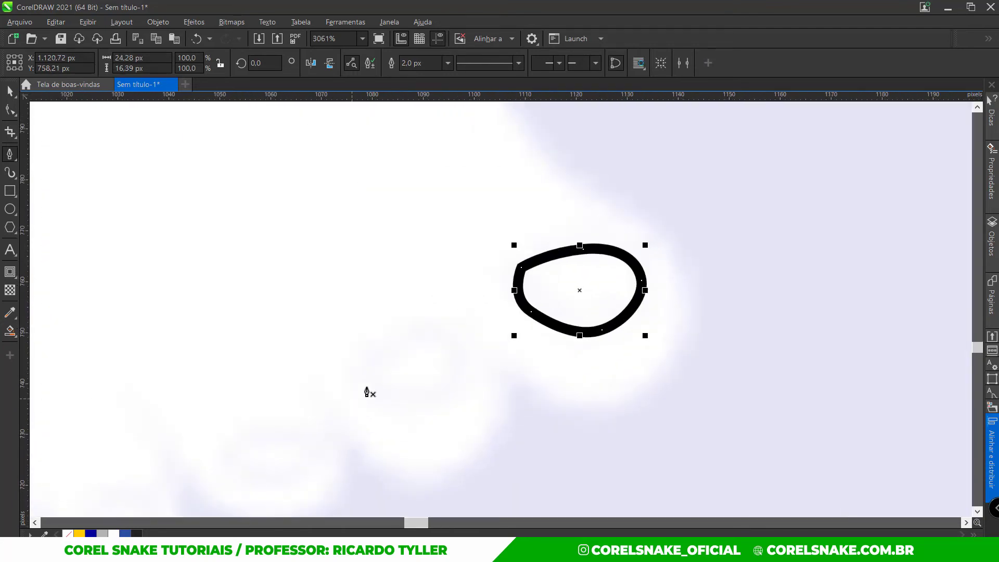
{"action": "left_click_drag", "start_coordinate": [440, 316], "coordinate": [441, 314]}
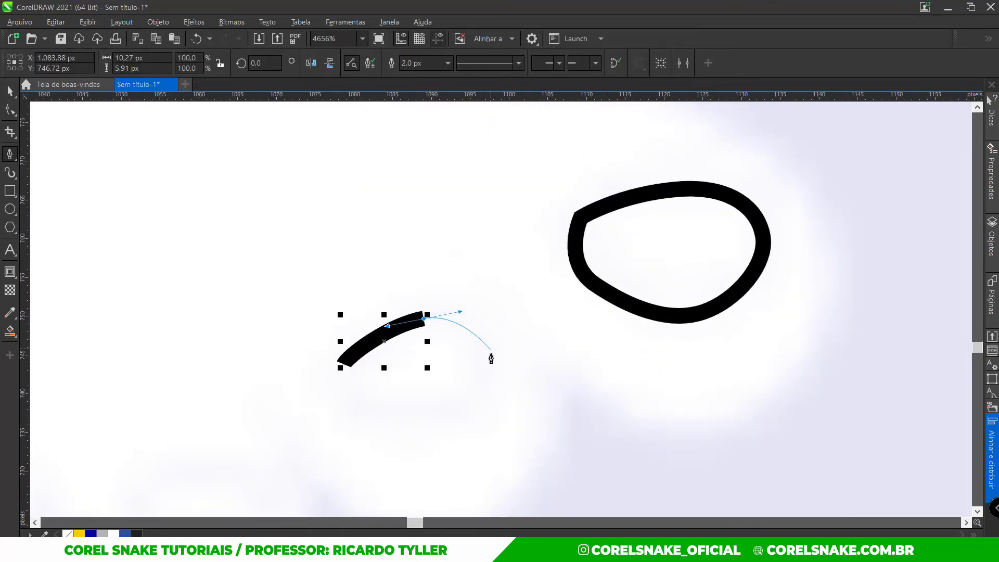
{"action": "left_click_drag", "start_coordinate": [425, 418], "coordinate": [358, 415]}
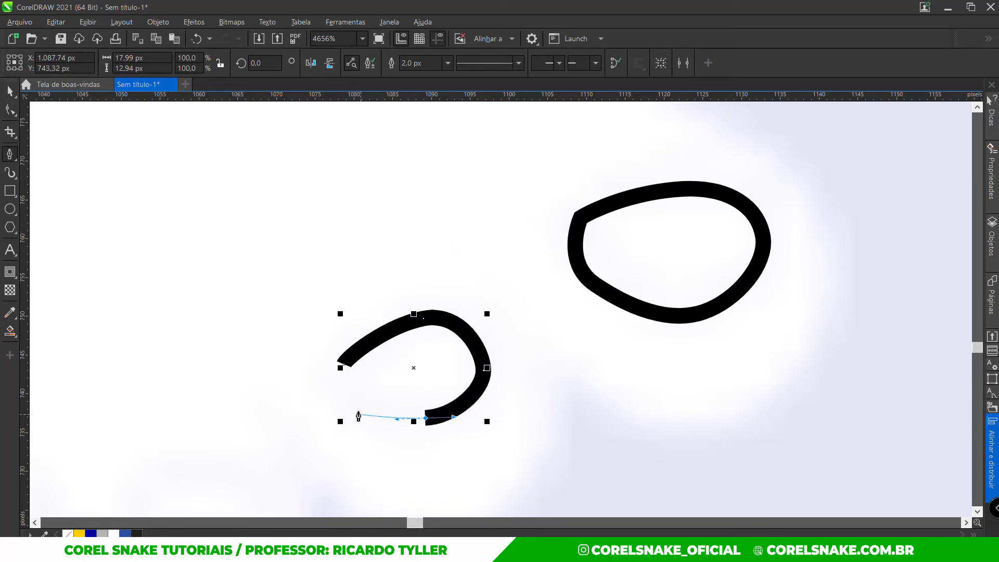
{"action": "left_click", "coordinate": [340, 367]}
- Trace the third toe's nail as a closed curve about 15 × 9 px
{"action": "scroll", "coordinate": [474, 365], "scroll_direction": "down", "scroll_amount": 3}
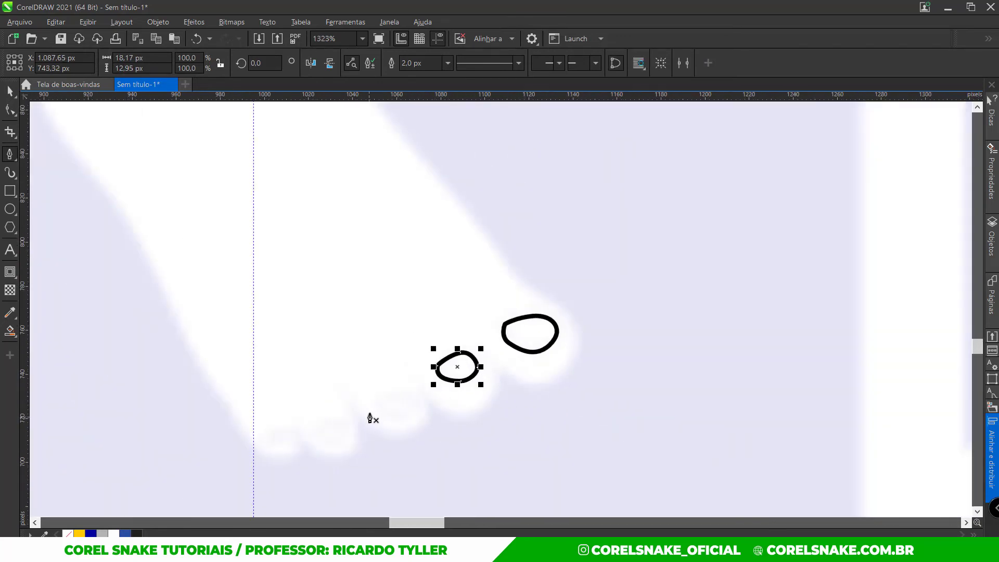
{"action": "scroll", "coordinate": [370, 418], "scroll_direction": "up", "scroll_amount": 3}
{"action": "left_click", "coordinate": [344, 395]}
{"action": "left_click_drag", "start_coordinate": [409, 369], "coordinate": [440, 369]}
{"action": "left_click_drag", "start_coordinate": [449, 411], "coordinate": [448, 411]}
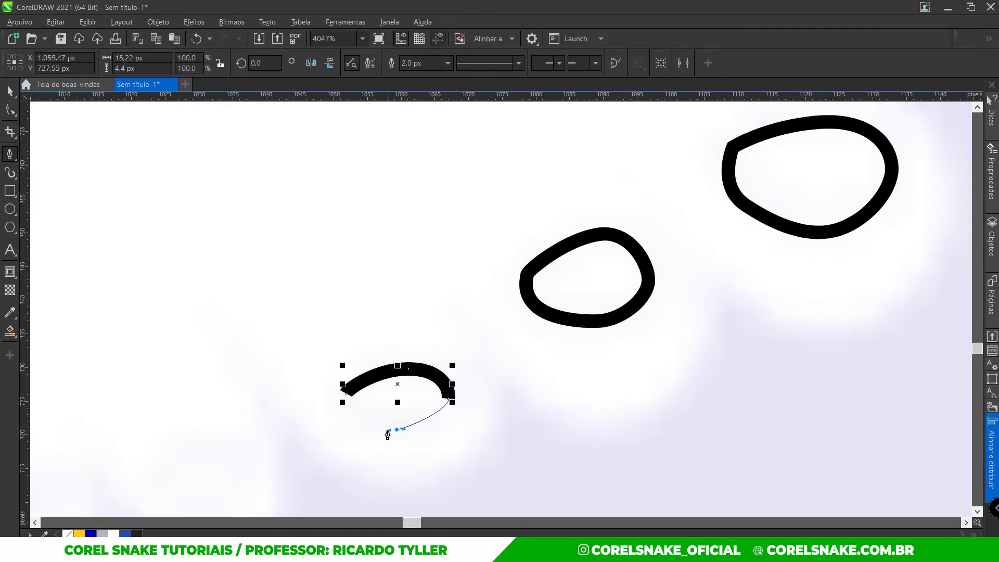
{"action": "left_click_drag", "start_coordinate": [387, 434], "coordinate": [364, 429]}
{"action": "left_click", "coordinate": [346, 393]}
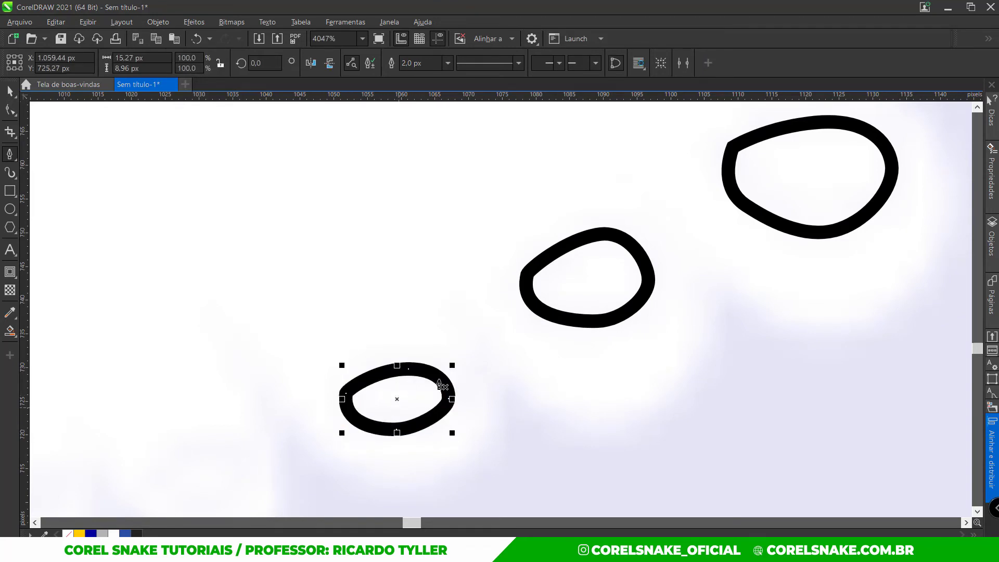
- Trace the fourth toe's nail about 14 × 10 px and the little toe's nail about 8 × 6 px as closed curves
{"action": "scroll", "coordinate": [310, 457], "scroll_direction": "up", "scroll_amount": 2}
{"action": "left_click", "coordinate": [273, 406]}
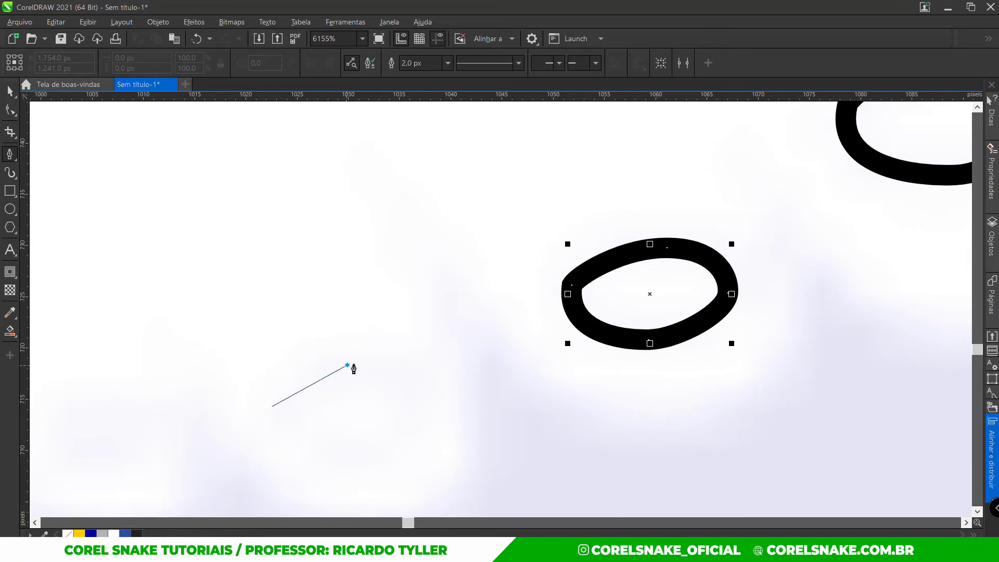
{"action": "mouse_move", "coordinate": [348, 365]}
{"action": "left_mouse_down"}
{"action": "mouse_move", "coordinate": [401, 390]}
{"action": "mouse_move", "coordinate": [385, 462]}
{"action": "mouse_move", "coordinate": [341, 475]}
{"action": "left_mouse_up"}
{"action": "left_click_drag", "start_coordinate": [269, 411], "coordinate": [266, 460]}
{"action": "scroll", "coordinate": [408, 401], "scroll_direction": "down", "scroll_amount": 4}
{"action": "scroll", "coordinate": [412, 392], "scroll_direction": "up", "scroll_amount": 4}
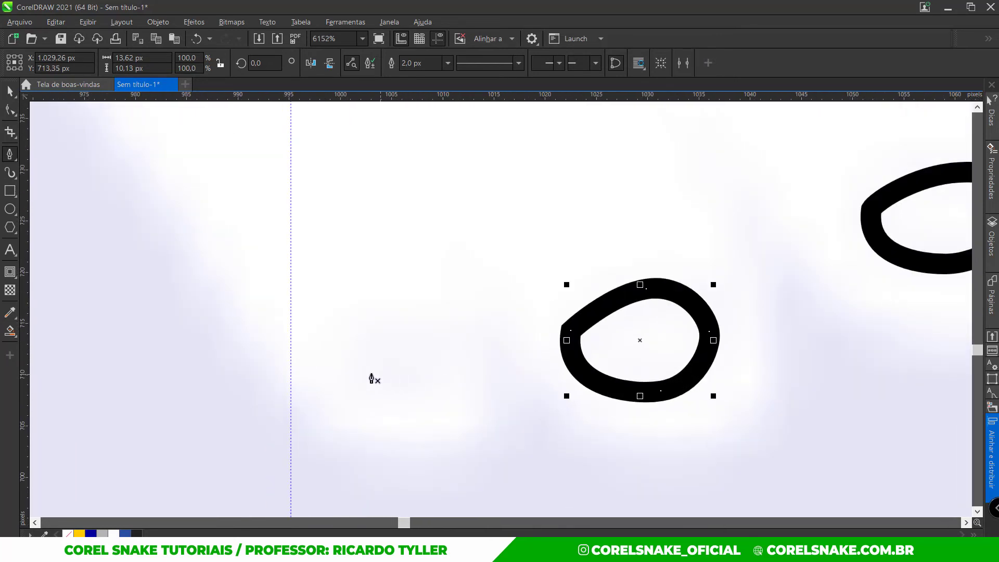
{"action": "left_click_drag", "start_coordinate": [366, 368], "coordinate": [390, 403]}
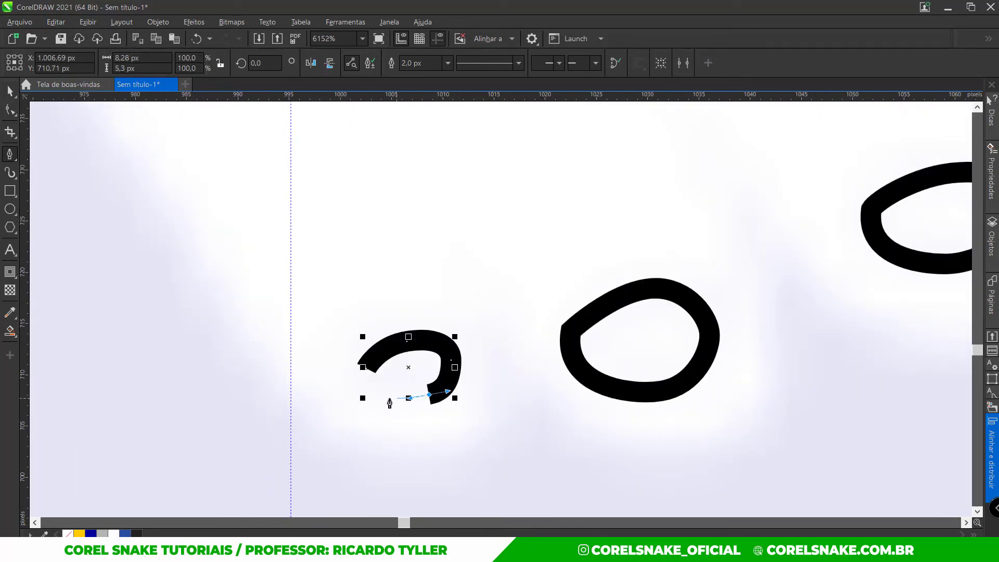
{"action": "left_click", "coordinate": [367, 369]}
- Give all five toenails a dark blue outline and repeat the move to place them on the foot in the blue shield
{"action": "scroll", "coordinate": [369, 398], "scroll_direction": "down", "scroll_amount": 5}
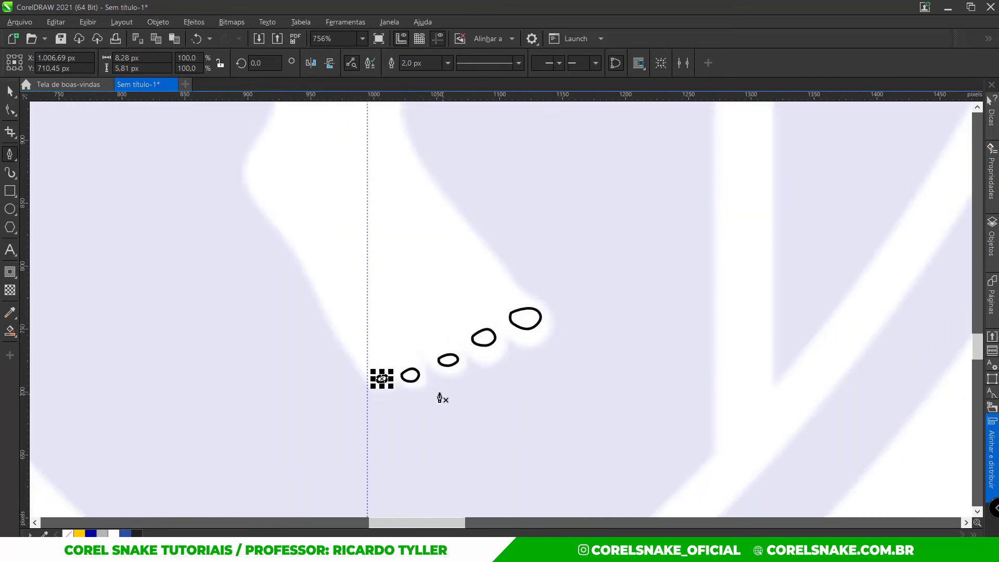
{"action": "scroll", "coordinate": [442, 398], "scroll_direction": "down", "scroll_amount": 1}
{"action": "left_click", "coordinate": [10, 96]}
{"action": "left_click", "coordinate": [326, 283]}
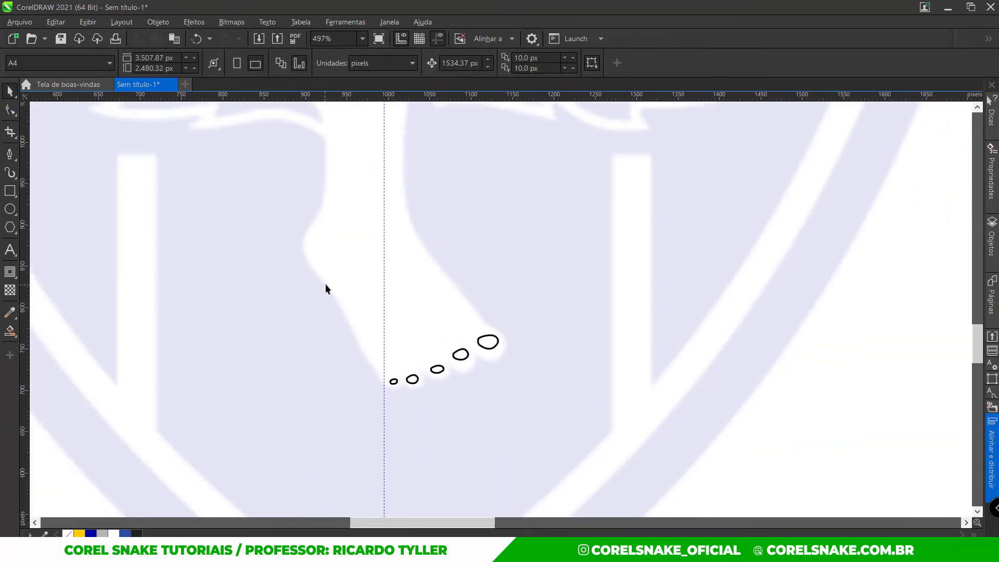
{"action": "left_click_drag", "start_coordinate": [325, 283], "coordinate": [533, 411]}
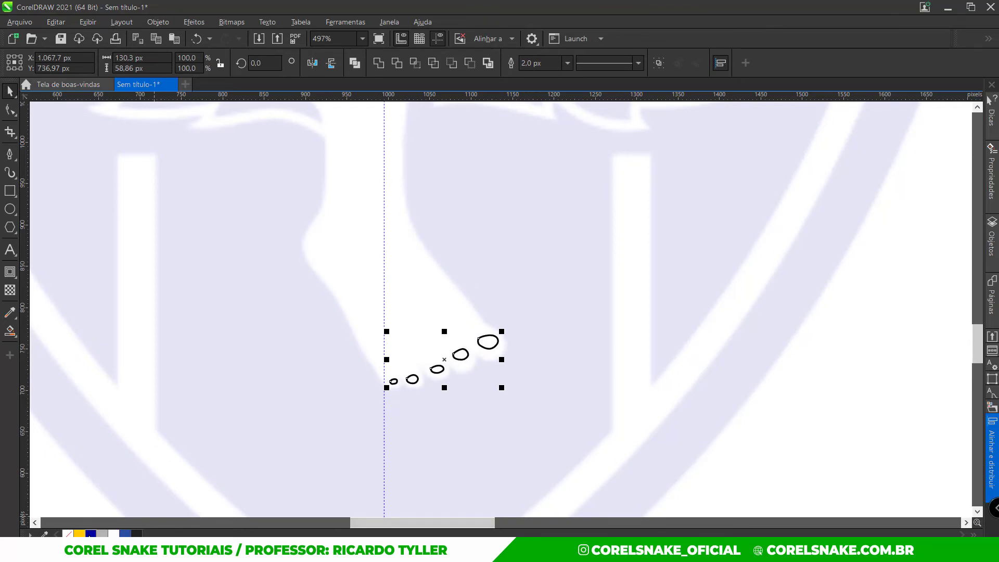
{"action": "scroll", "coordinate": [186, 416], "scroll_direction": "down", "scroll_amount": 2}
{"action": "key", "text": "ctrl+r"}
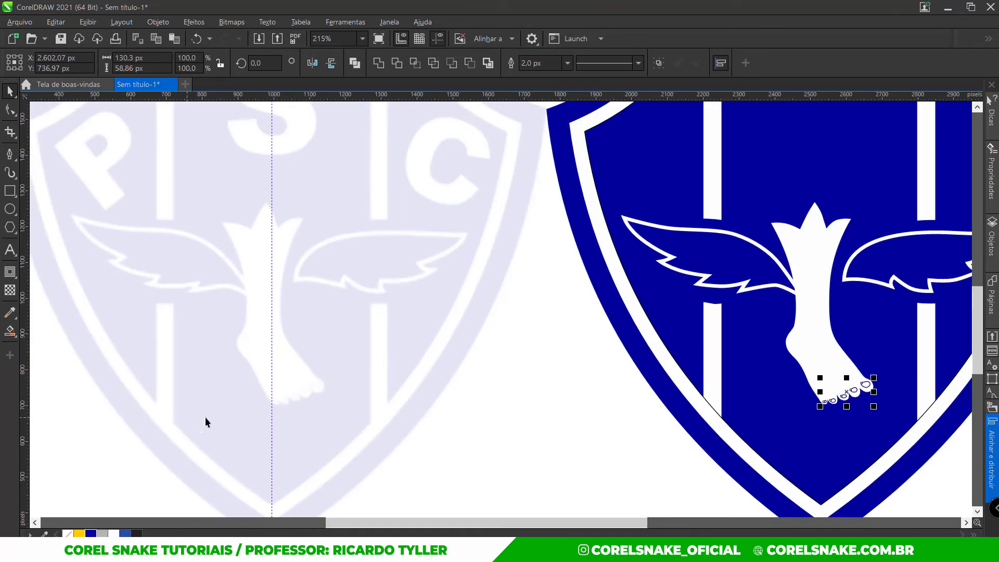
{"action": "left_click", "coordinate": [485, 439]}
{"action": "scroll", "coordinate": [482, 440], "scroll_direction": "down", "scroll_amount": 2}
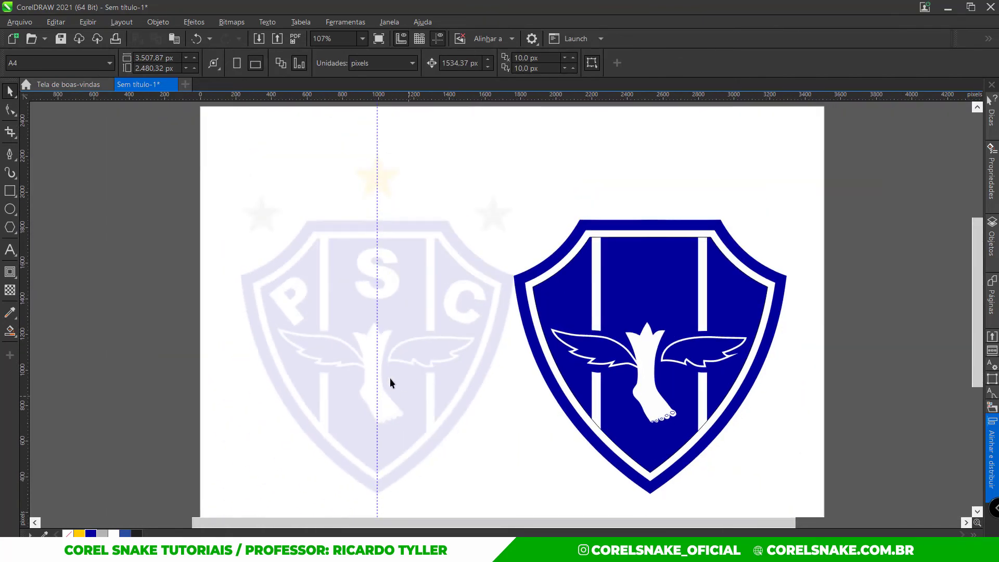
{"action": "scroll", "coordinate": [372, 323], "scroll_direction": "up", "scroll_amount": 3}
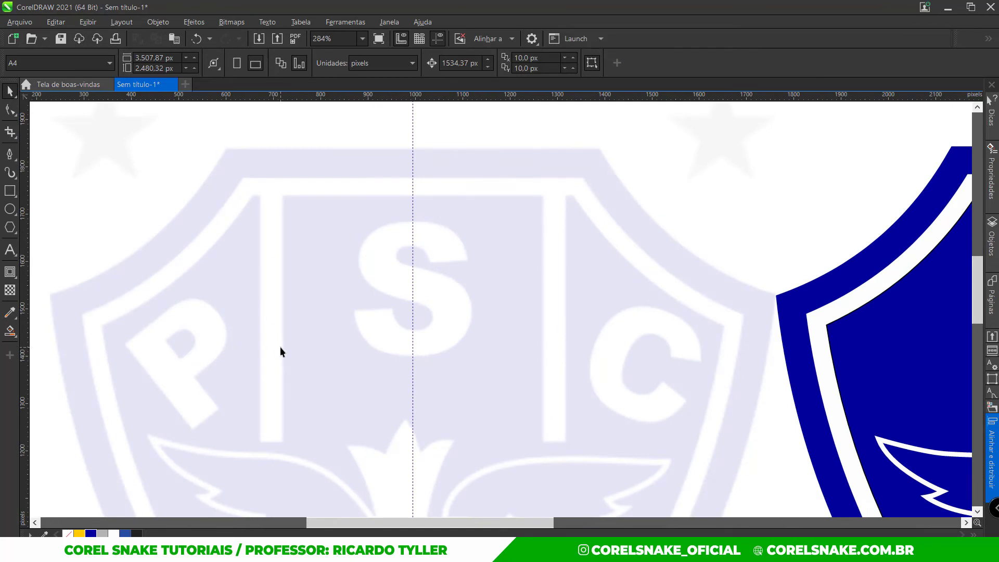
- Add the letter P as text near the template's P and set its font to Arial Black
{"action": "scroll", "coordinate": [275, 351], "scroll_direction": "down", "scroll_amount": 3}
{"action": "scroll", "coordinate": [437, 348], "scroll_direction": "up", "scroll_amount": 3}
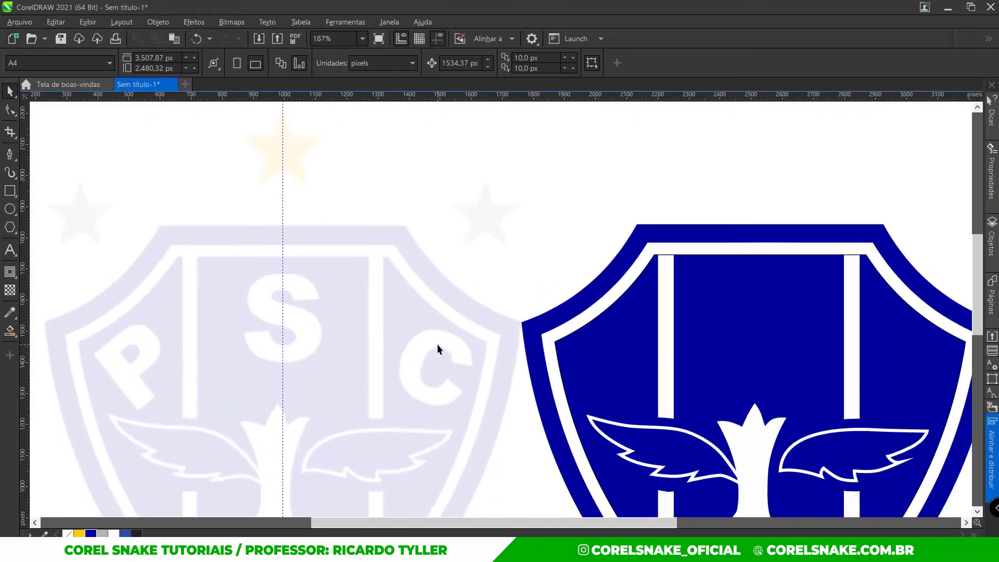
{"action": "scroll", "coordinate": [468, 395], "scroll_direction": "down", "scroll_amount": 3}
{"action": "scroll", "coordinate": [401, 416], "scroll_direction": "up", "scroll_amount": 2}
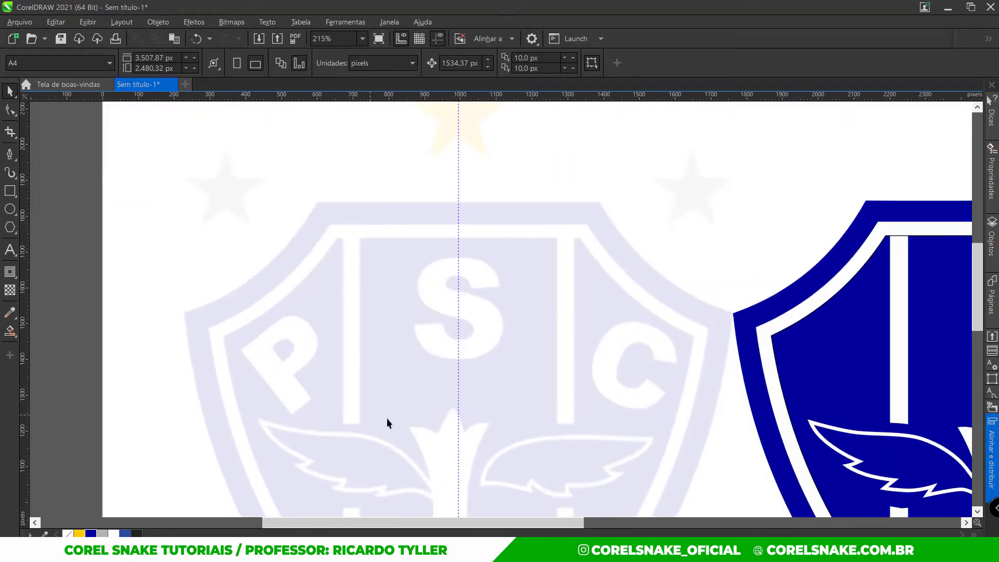
{"action": "scroll", "coordinate": [267, 379], "scroll_direction": "down", "scroll_amount": 2}
{"action": "scroll", "coordinate": [267, 379], "scroll_direction": "up", "scroll_amount": 2}
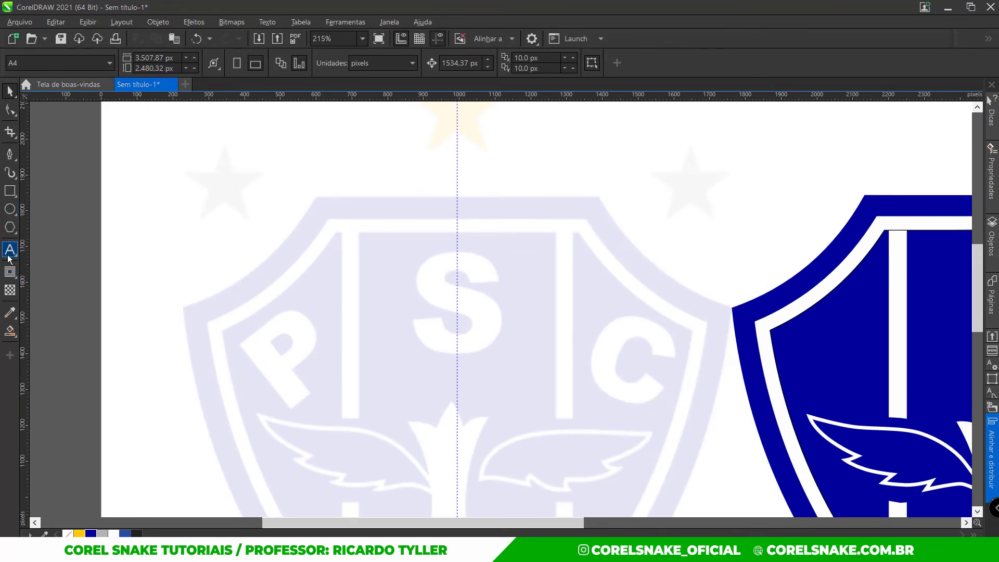
{"action": "left_click", "coordinate": [288, 296]}
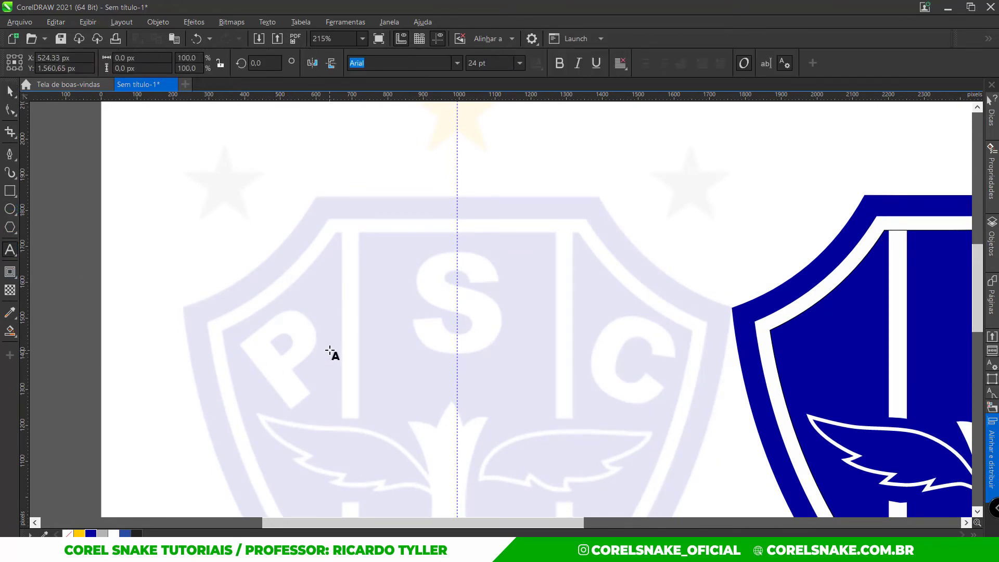
{"action": "type", "text": "P"}
{"action": "key", "text": "ctrl+space"}
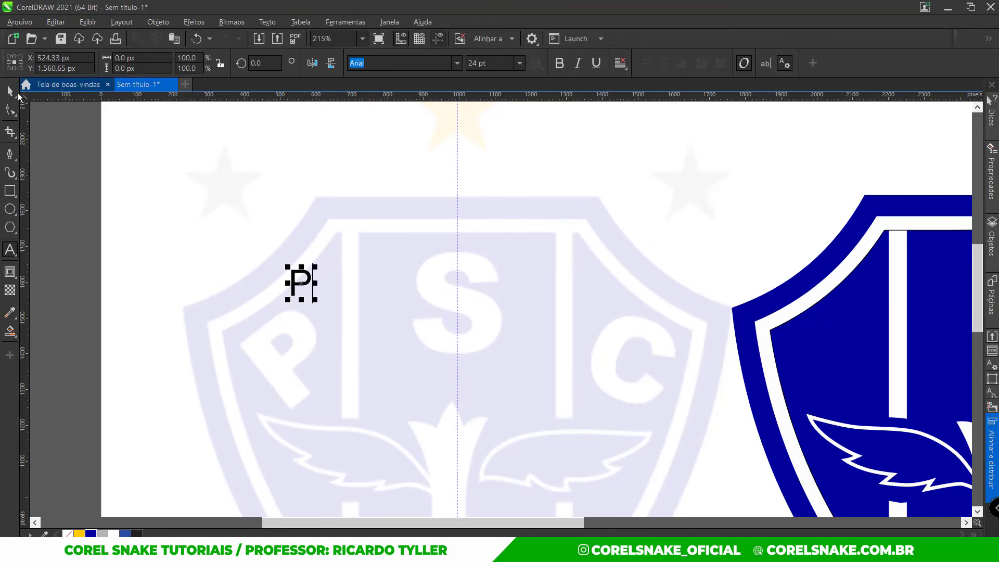
{"action": "left_click", "coordinate": [458, 64]}
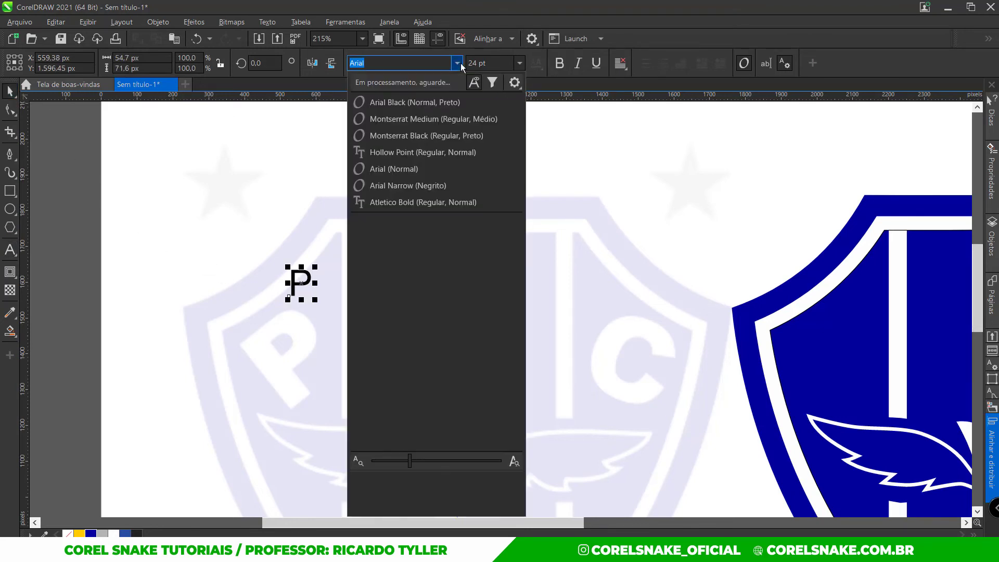
{"action": "left_click", "coordinate": [417, 101]}
- Enlarge the P, place it over the template's P and rotate it about 38.8° to match the slant
{"action": "scroll", "coordinate": [316, 300], "scroll_direction": "up", "scroll_amount": 1}
{"action": "left_click_drag", "start_coordinate": [316, 301], "coordinate": [241, 394]}
{"action": "scroll", "coordinate": [247, 390], "scroll_direction": "up", "scroll_amount": 6}
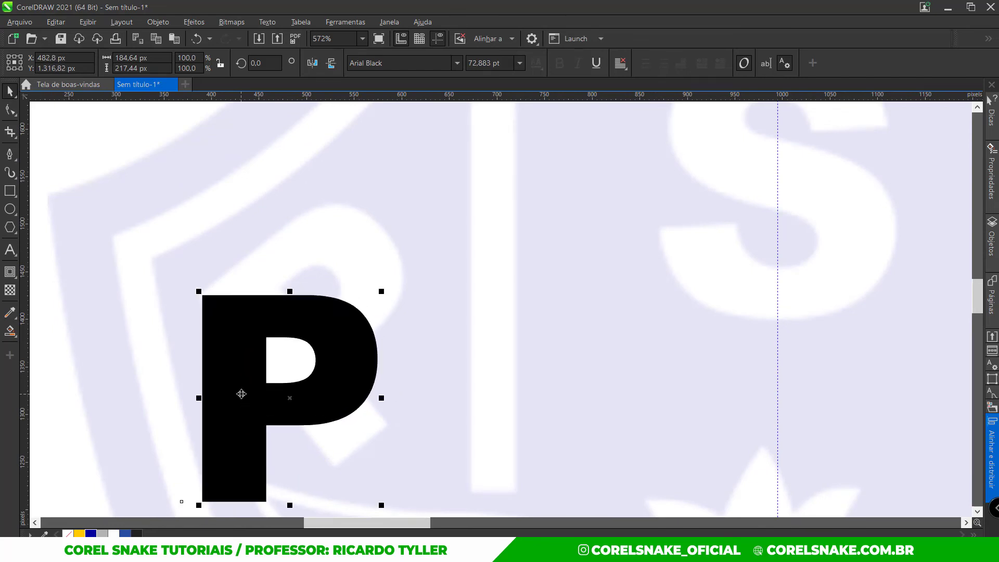
{"action": "left_click", "coordinate": [241, 395]}
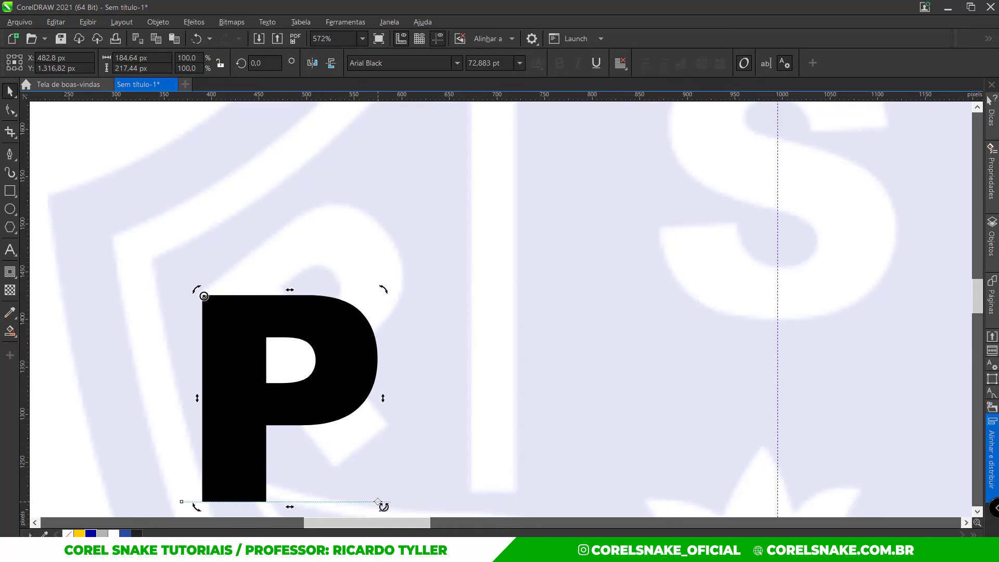
{"action": "left_click_drag", "start_coordinate": [383, 506], "coordinate": [437, 339]}
{"action": "left_click_drag", "start_coordinate": [405, 465], "coordinate": [399, 461]}
- Scale the rotated P to about 215 × 274 px so that it covers the template's letter
{"action": "left_click", "coordinate": [334, 406]}
{"action": "scroll", "coordinate": [399, 462], "scroll_direction": "down", "scroll_amount": 3}
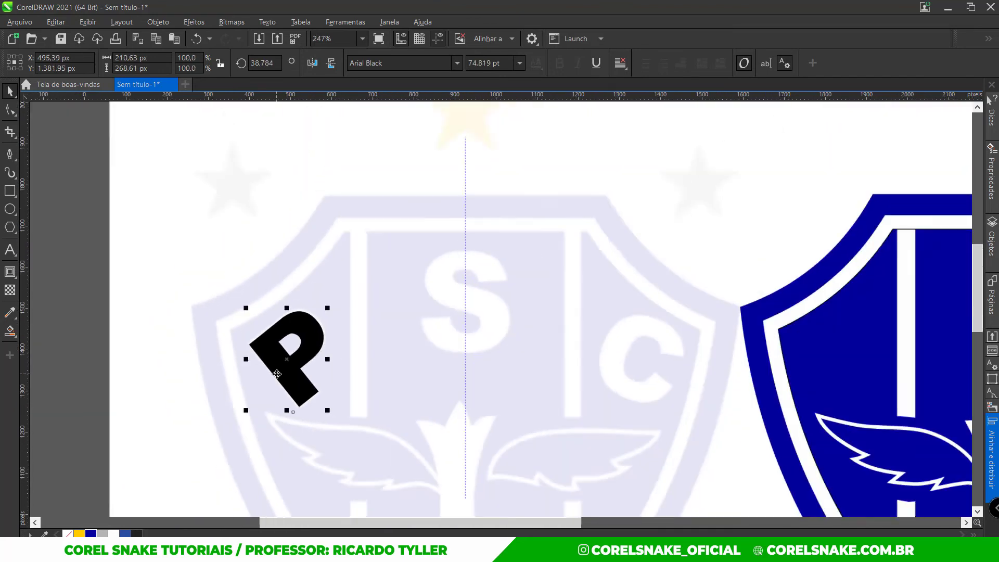
{"action": "scroll", "coordinate": [322, 301], "scroll_direction": "up", "scroll_amount": 2}
{"action": "left_click_drag", "start_coordinate": [334, 278], "coordinate": [336, 274]}
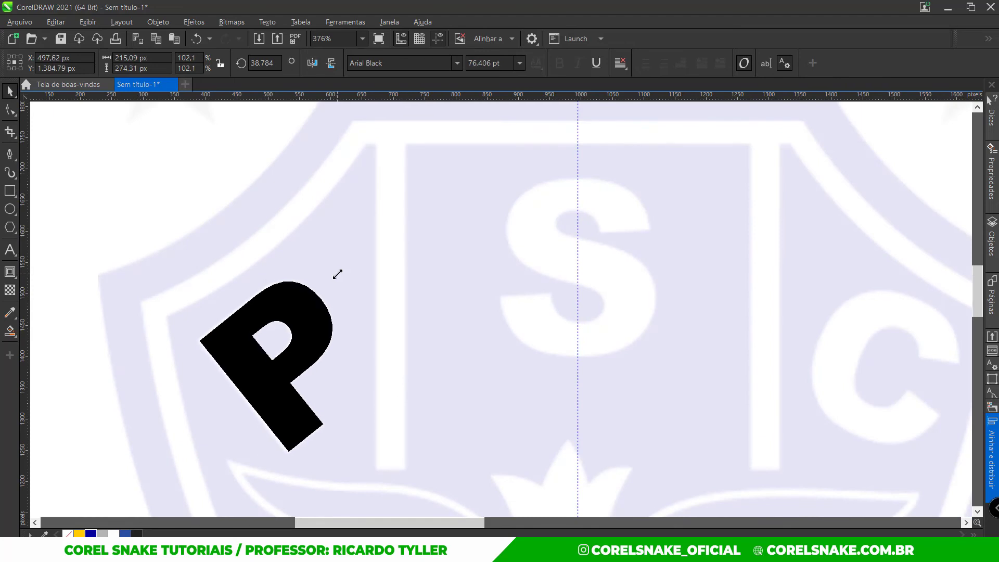
{"action": "scroll", "coordinate": [237, 363], "scroll_direction": "down", "scroll_amount": 3}
{"action": "scroll", "coordinate": [237, 363], "scroll_direction": "up", "scroll_amount": 1}
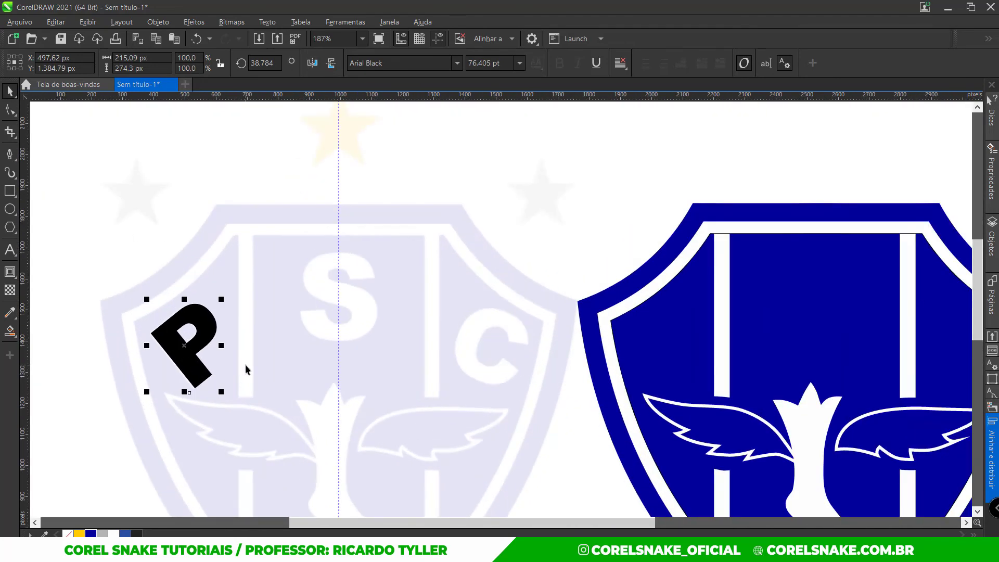
- Copy the P toward the template's S, fill the original white and repeat the move to place it in the blue shield
{"action": "left_click_drag", "start_coordinate": [207, 317], "coordinate": [287, 260]}
{"action": "right_click", "coordinate": [288, 260]}
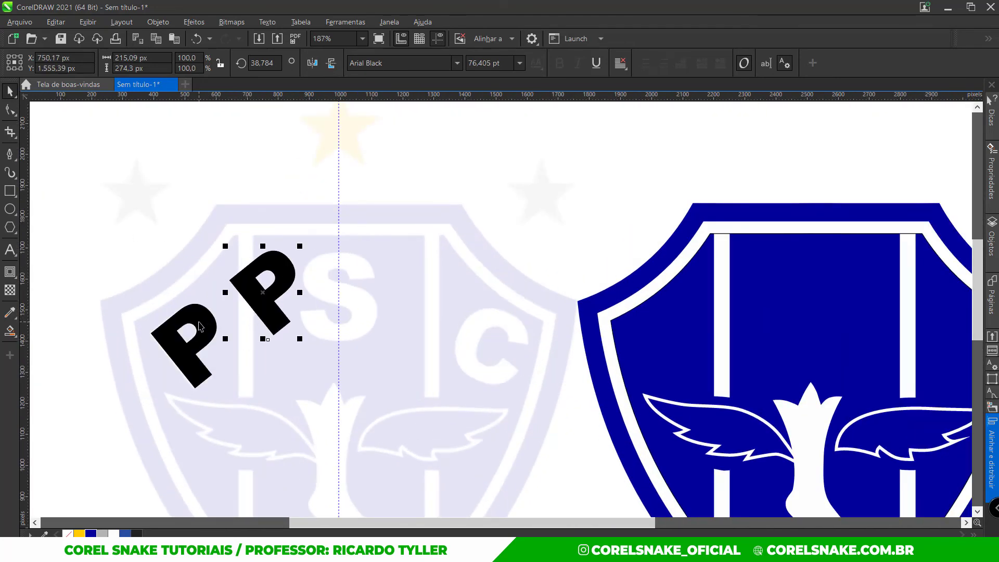
{"action": "left_click", "coordinate": [183, 349]}
{"action": "left_click", "coordinate": [113, 533]}
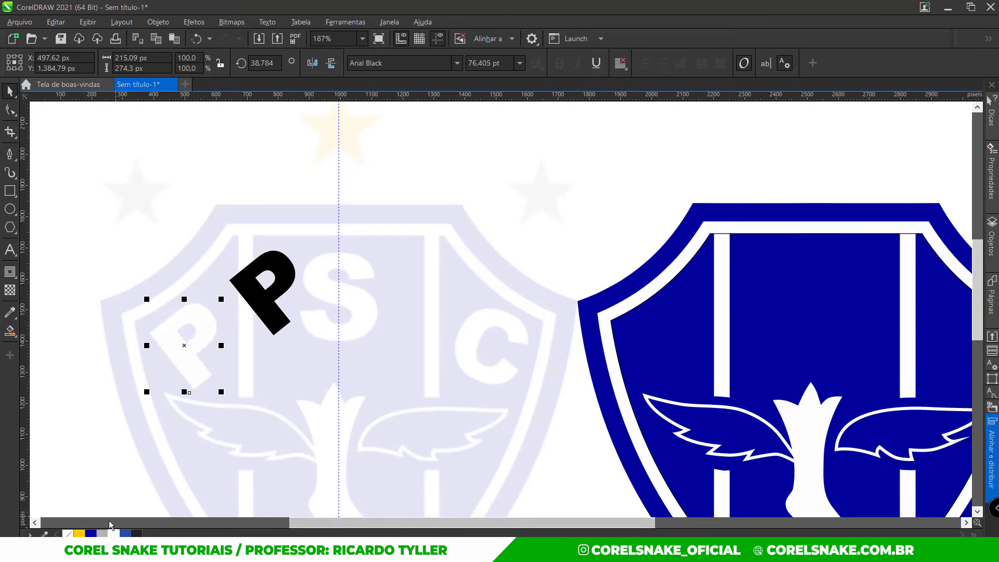
{"action": "key", "text": "ctrl+r"}
{"action": "scroll", "coordinate": [229, 386], "scroll_direction": "up", "scroll_amount": 1}
- Replace the text of the black P copy with the letter S
{"action": "key", "text": "F8"}
{"action": "left_click", "coordinate": [289, 276]}
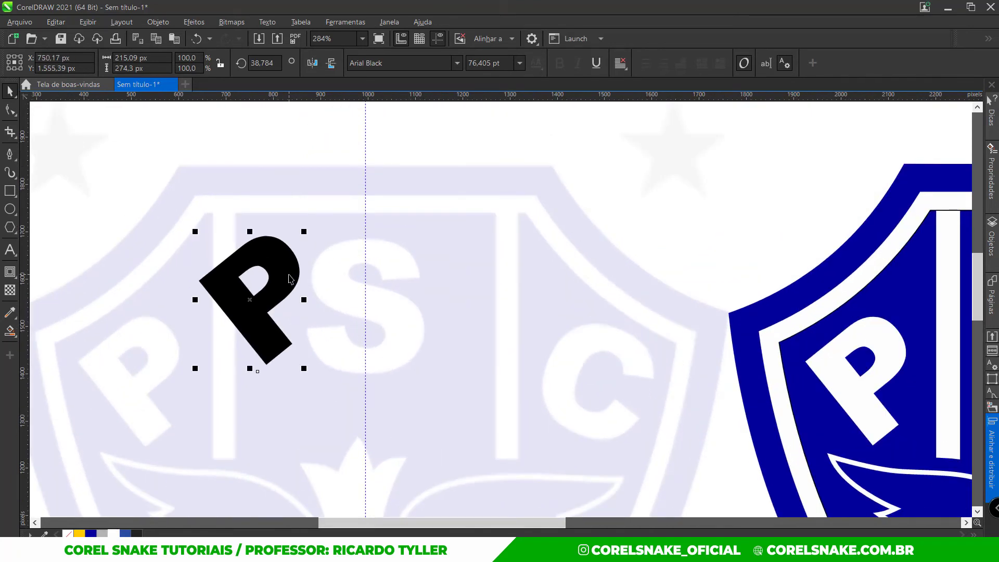
{"action": "key", "text": "BackSpace"}
{"action": "type", "text": "S"}
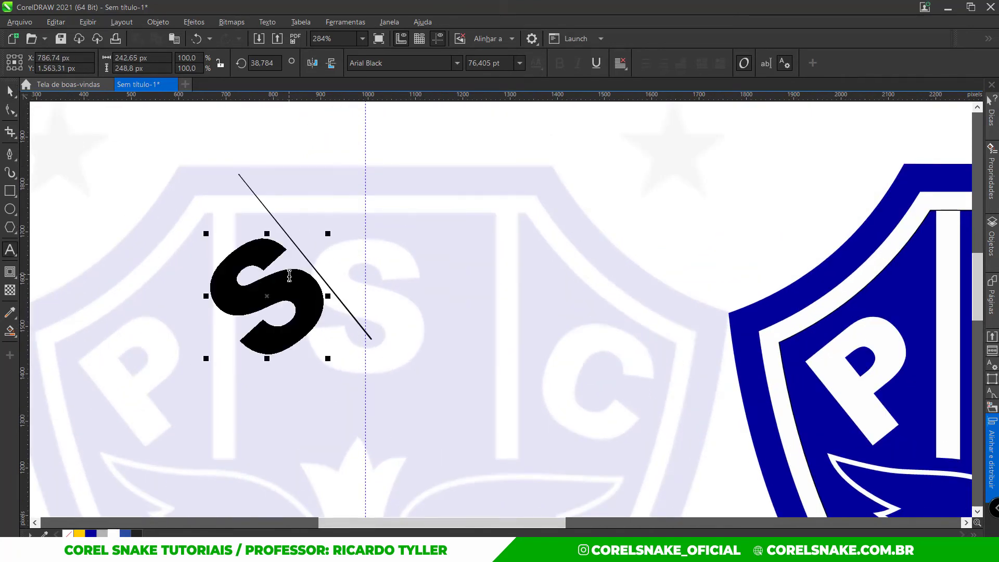
{"action": "left_click", "coordinate": [9, 92]}
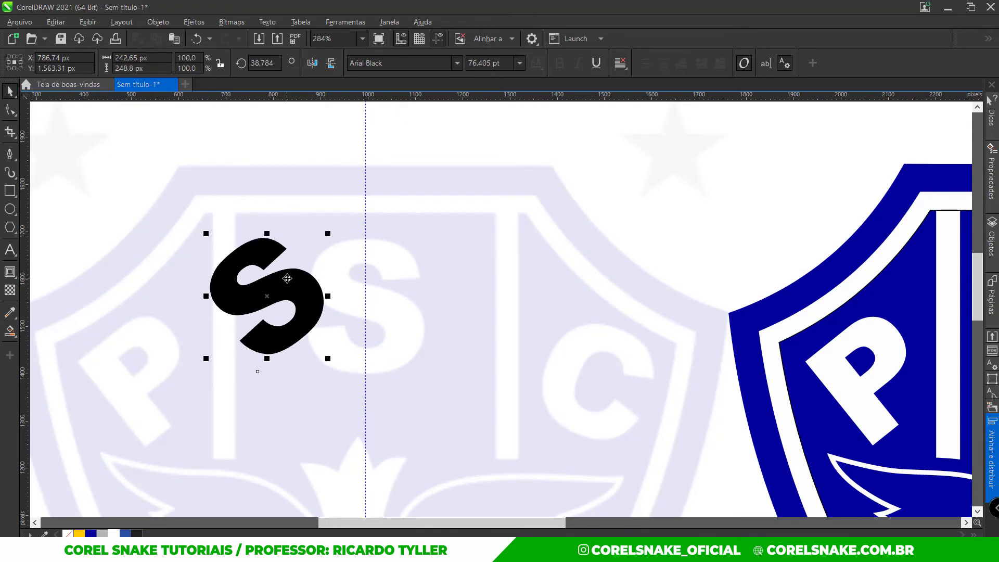
- Enlarge the S to about 275 × 282 px and align its lower tip with the template's S
{"action": "left_click_drag", "start_coordinate": [287, 278], "coordinate": [396, 296]}
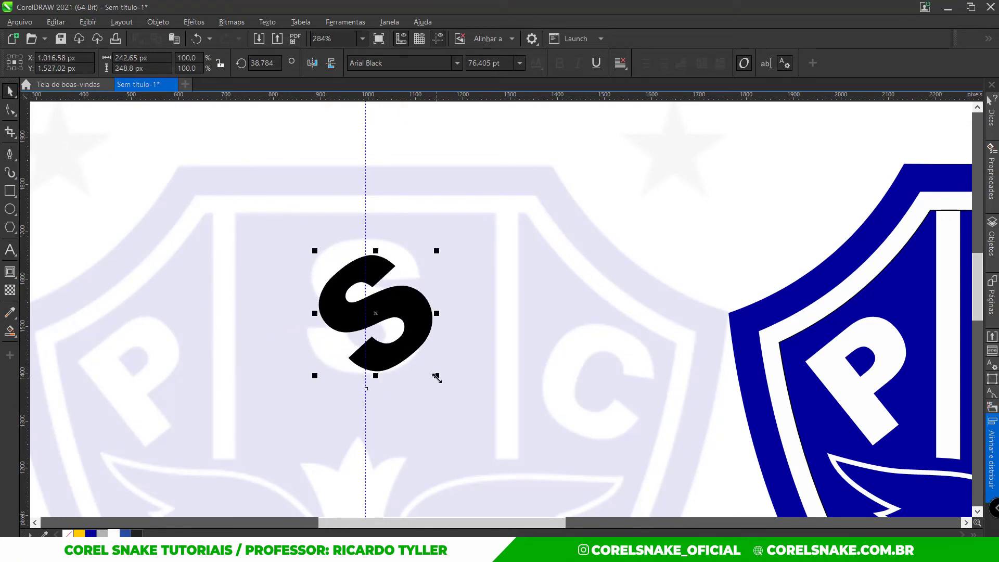
{"action": "left_click_drag", "start_coordinate": [436, 376], "coordinate": [452, 392]}
{"action": "left_click_drag", "start_coordinate": [413, 329], "coordinate": [376, 289]}
{"action": "scroll", "coordinate": [322, 330], "scroll_direction": "up", "scroll_amount": 6}
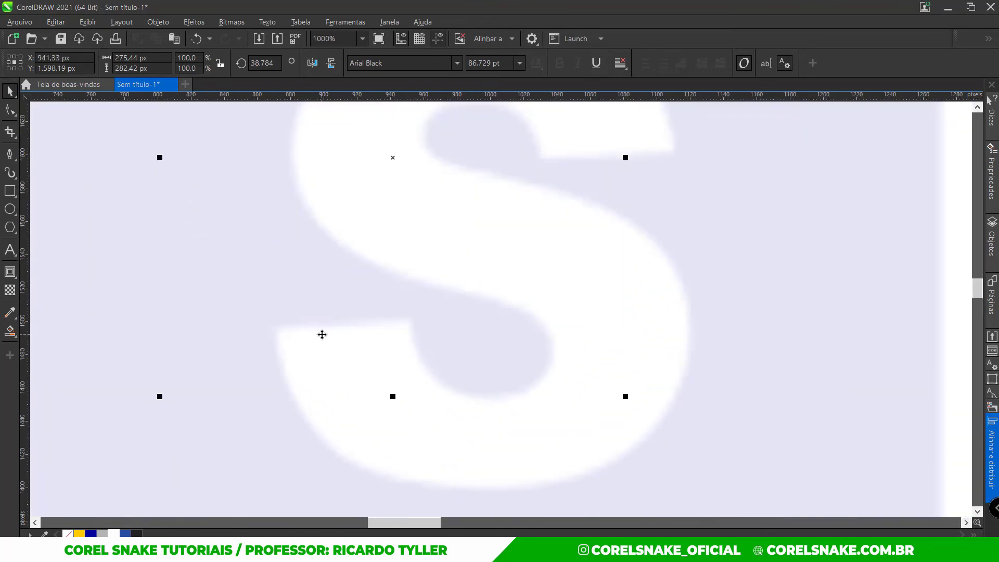
{"action": "left_click_drag", "start_coordinate": [322, 334], "coordinate": [315, 330]}
{"action": "scroll", "coordinate": [315, 330], "scroll_direction": "down", "scroll_amount": 3}
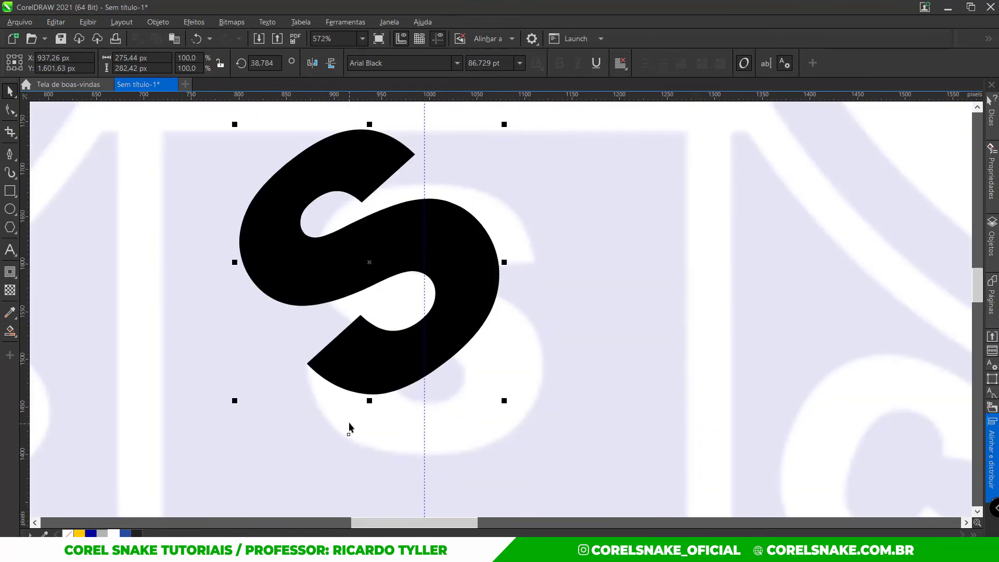
- Rotate the S nearly upright around its lower tip and scale it to about 248 × 284 px over the template
{"action": "left_click", "coordinate": [370, 345]}
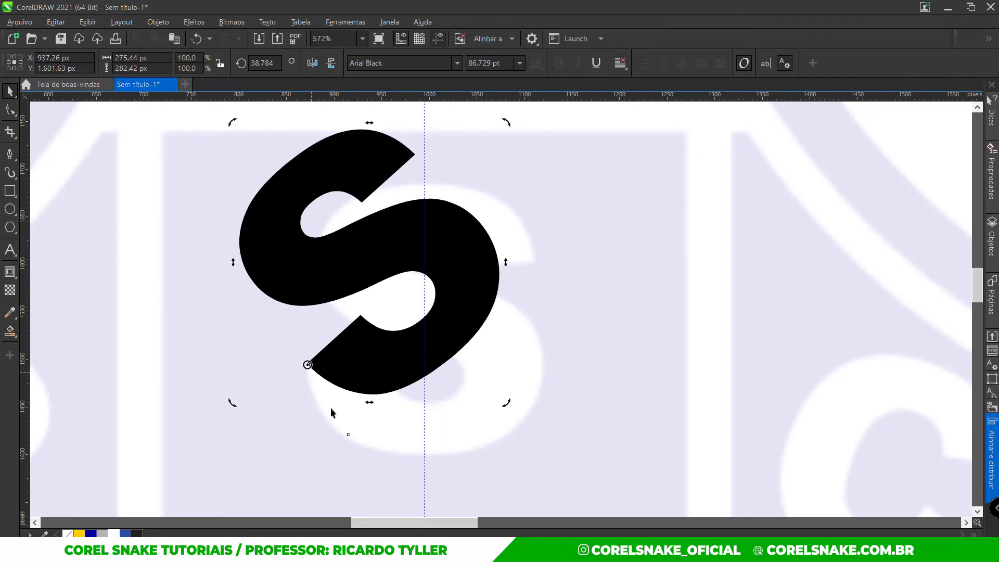
{"action": "scroll", "coordinate": [331, 409], "scroll_direction": "down", "scroll_amount": 3}
{"action": "left_click_drag", "start_coordinate": [430, 261], "coordinate": [462, 352]}
{"action": "scroll", "coordinate": [415, 379], "scroll_direction": "up", "scroll_amount": 3}
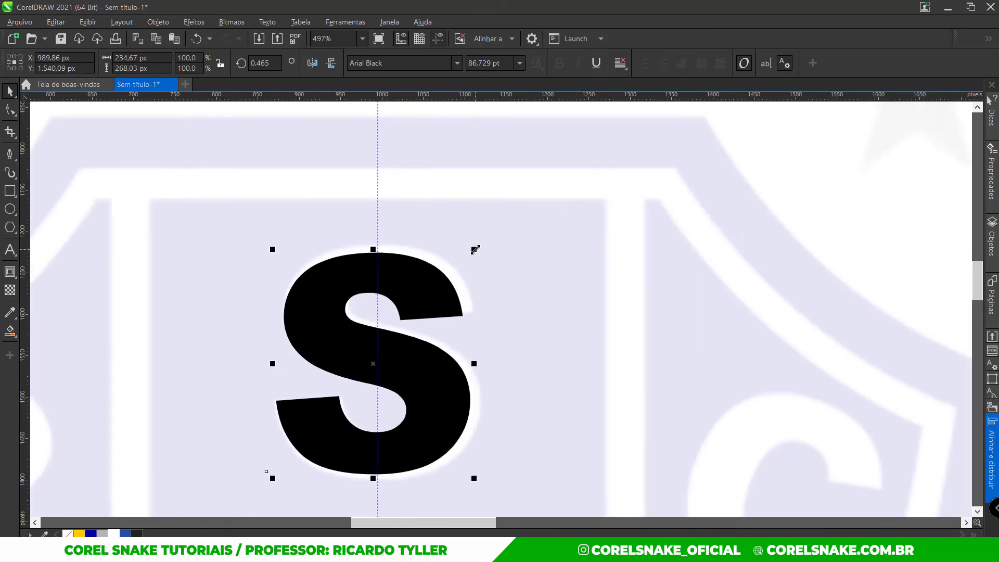
{"action": "mouse_move", "coordinate": [474, 250]}
{"action": "left_mouse_down"}
{"action": "mouse_move", "coordinate": [490, 239]}
{"action": "mouse_move", "coordinate": [483, 241]}
{"action": "left_mouse_up"}
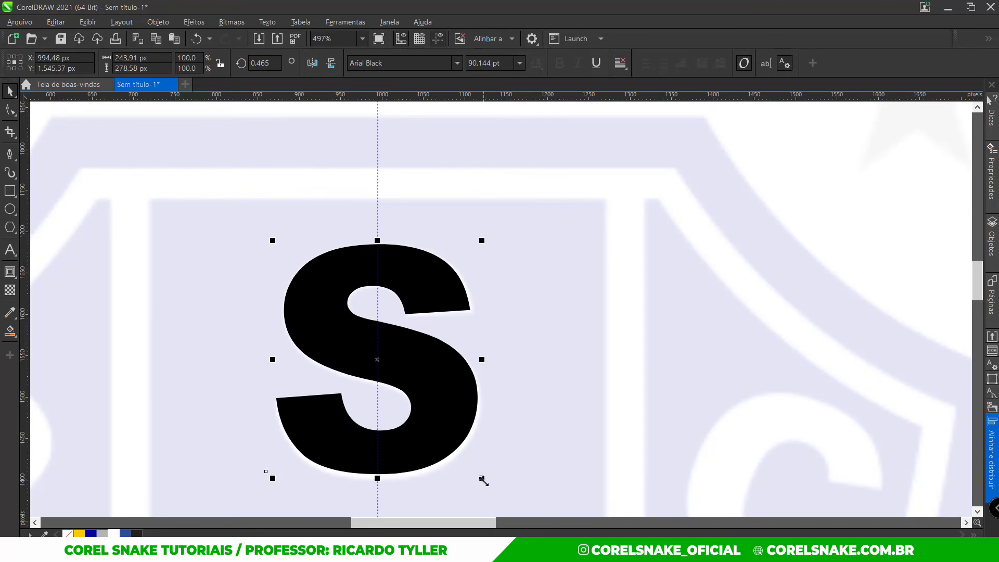
{"action": "left_click_drag", "start_coordinate": [483, 480], "coordinate": [486, 484]}
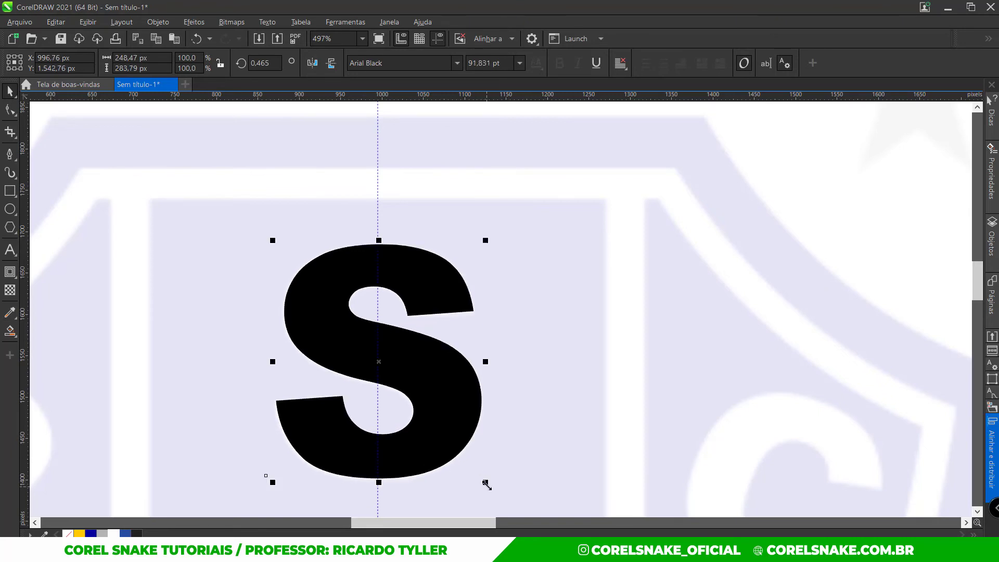
- Set the S's rotation to 0, fill it white and place it in the blue shield's centre section
{"action": "double_click", "coordinate": [264, 63]}
{"action": "type", "text": "0"}
{"action": "key", "text": "Return"}
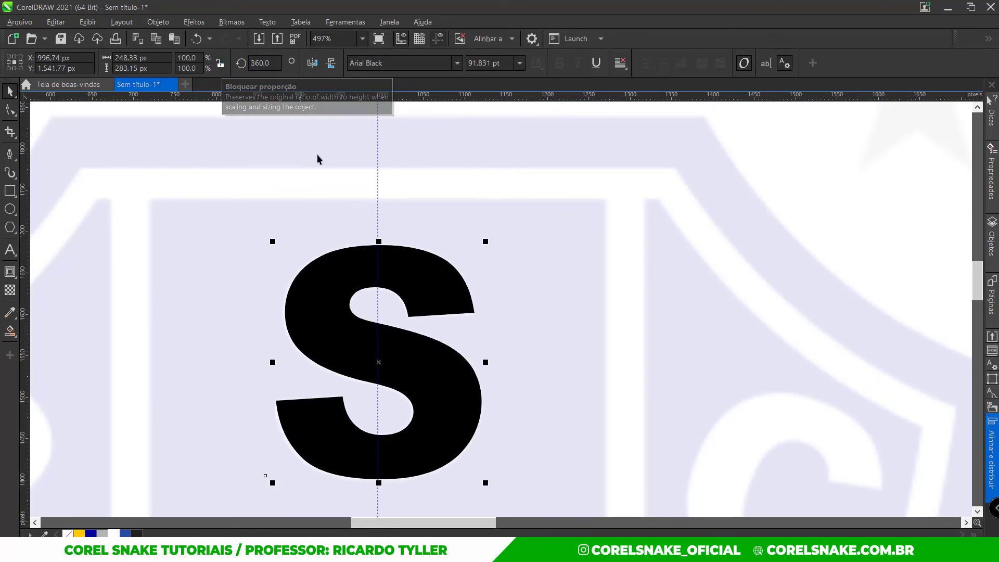
{"action": "scroll", "coordinate": [364, 281], "scroll_direction": "down", "scroll_amount": 3}
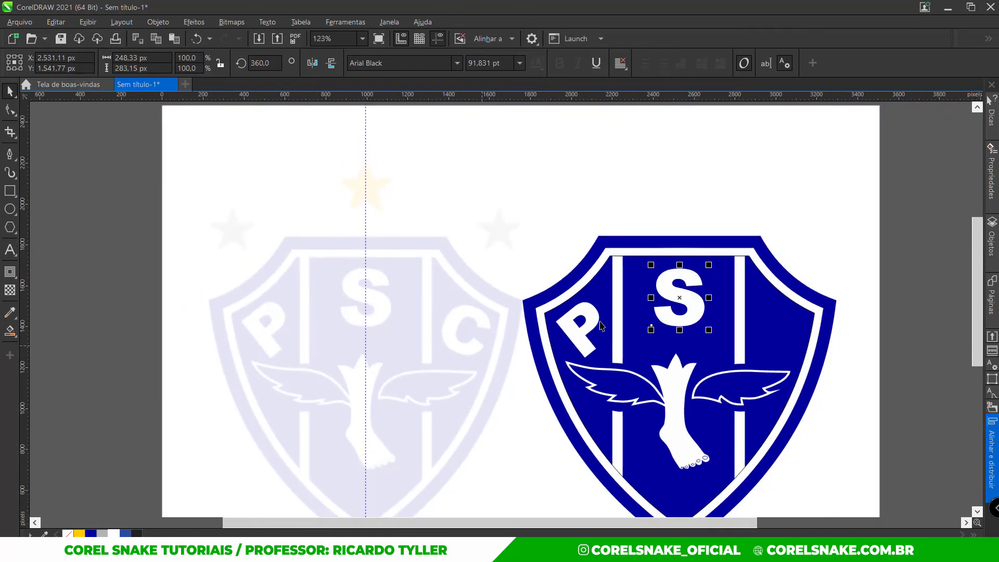
- Copy the white P from the blue shield beside the template's C and replace its text with the letter C
{"action": "left_click", "coordinate": [577, 338]}
{"action": "scroll", "coordinate": [575, 337], "scroll_direction": "up", "scroll_amount": 2}
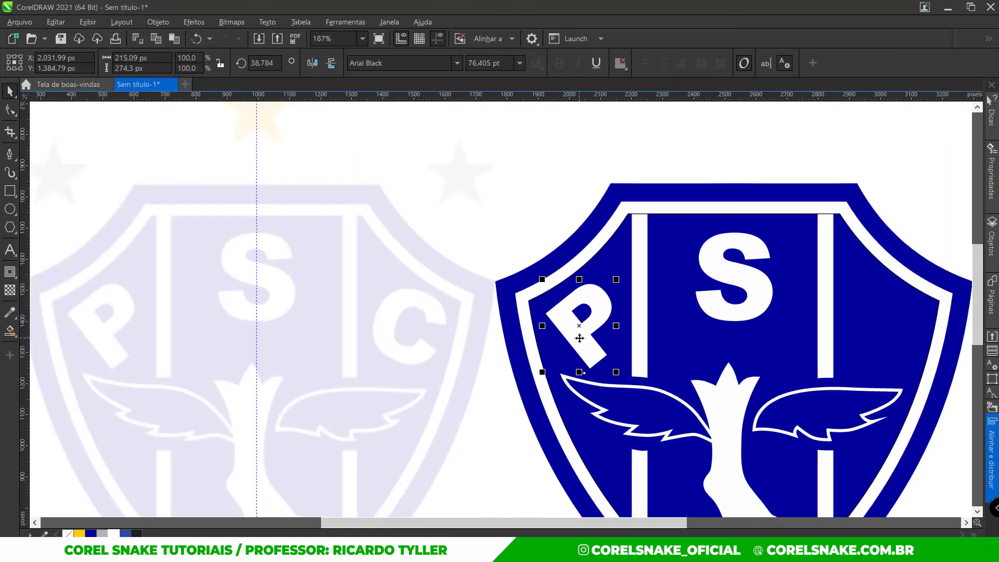
{"action": "left_click_drag", "start_coordinate": [579, 338], "coordinate": [333, 345]}
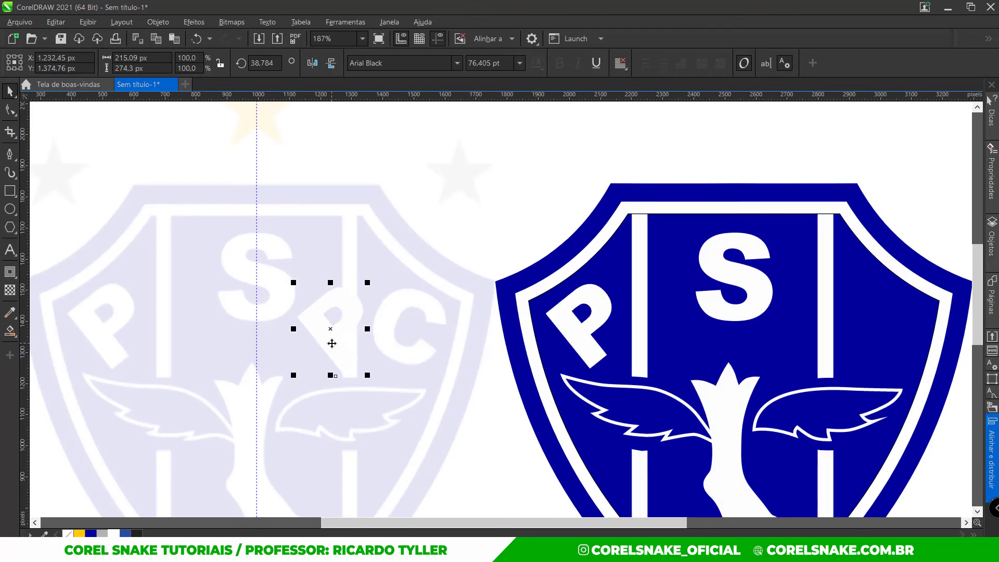
{"action": "double_click", "coordinate": [332, 343]}
{"action": "key", "text": "ctrl+a"}
{"action": "type", "text": "C"}
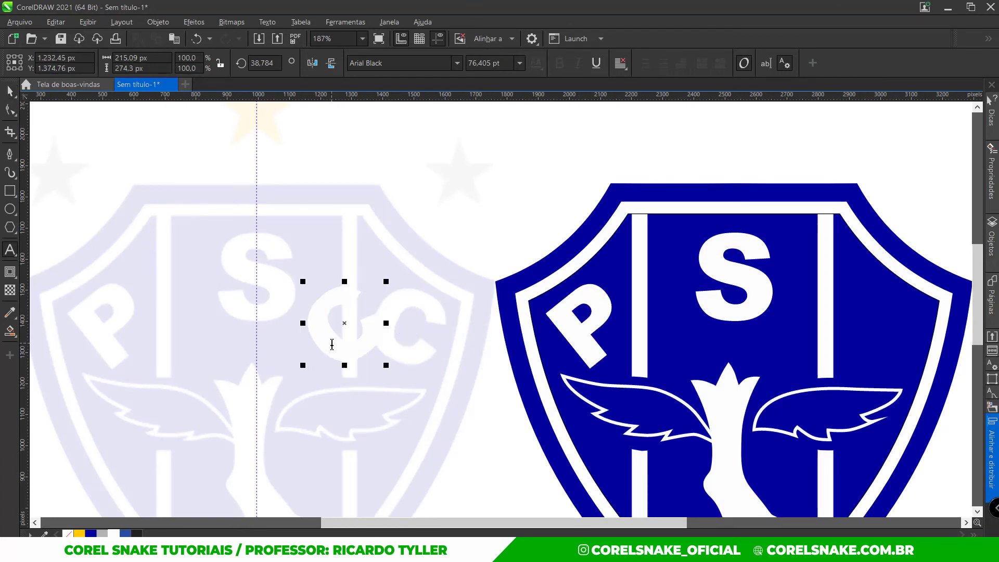
{"action": "left_click", "coordinate": [10, 91]}
- Align the C's lower tip with the template's C and rotate it around that tip to about 338.3°
{"action": "scroll", "coordinate": [376, 312], "scroll_direction": "up", "scroll_amount": 1}
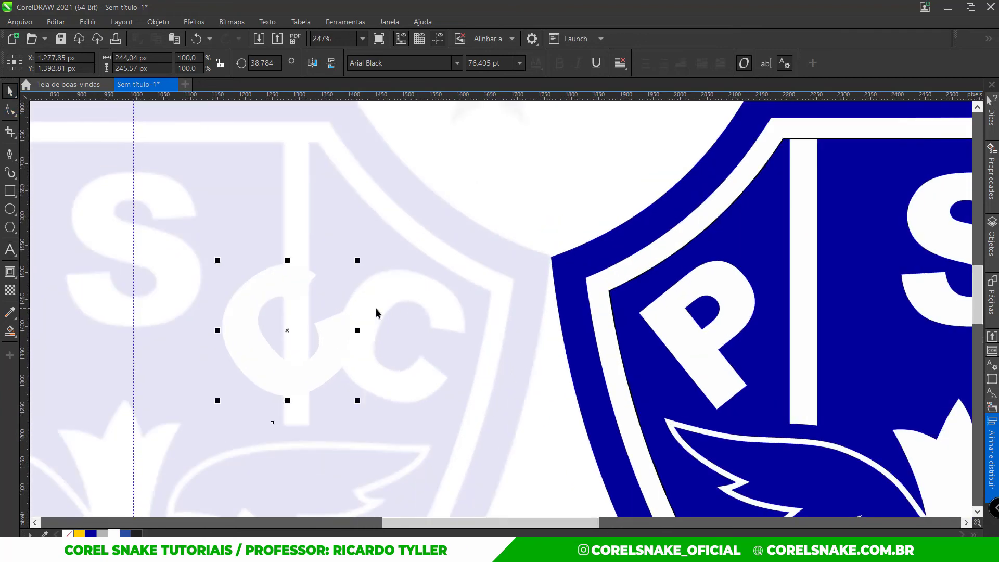
{"action": "left_click_drag", "start_coordinate": [335, 335], "coordinate": [448, 379]}
{"action": "scroll", "coordinate": [440, 390], "scroll_direction": "up", "scroll_amount": 4}
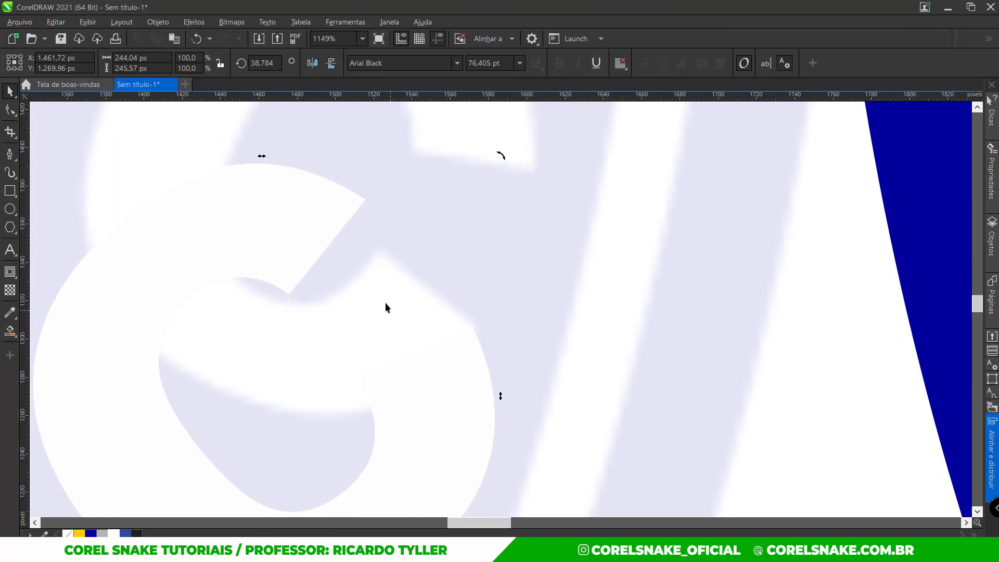
{"action": "scroll", "coordinate": [385, 307], "scroll_direction": "down", "scroll_amount": 2}
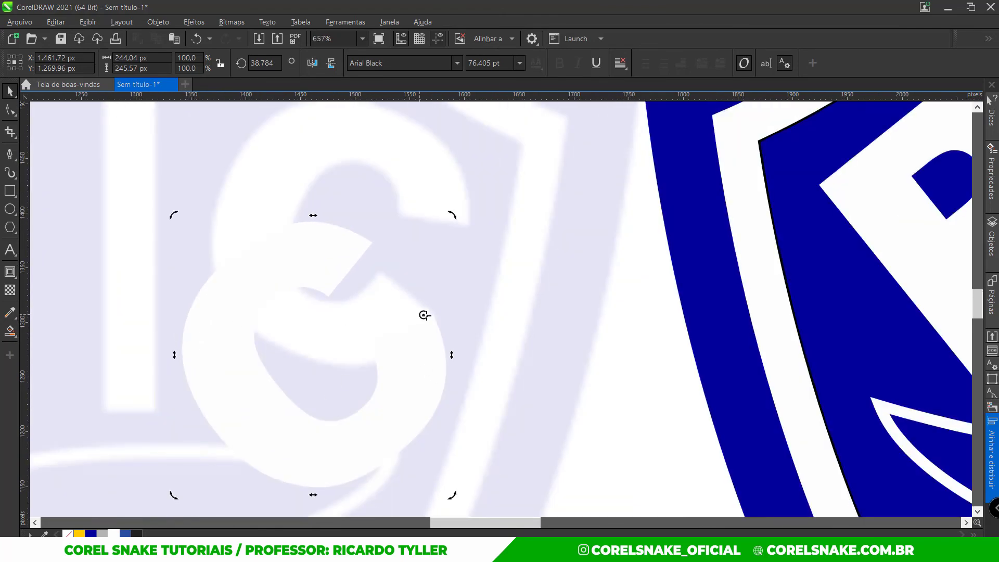
{"action": "left_click_drag", "start_coordinate": [452, 214], "coordinate": [519, 285]}
{"action": "scroll", "coordinate": [403, 301], "scroll_direction": "down", "scroll_amount": 2}
{"action": "scroll", "coordinate": [364, 281], "scroll_direction": "down", "scroll_amount": 2}
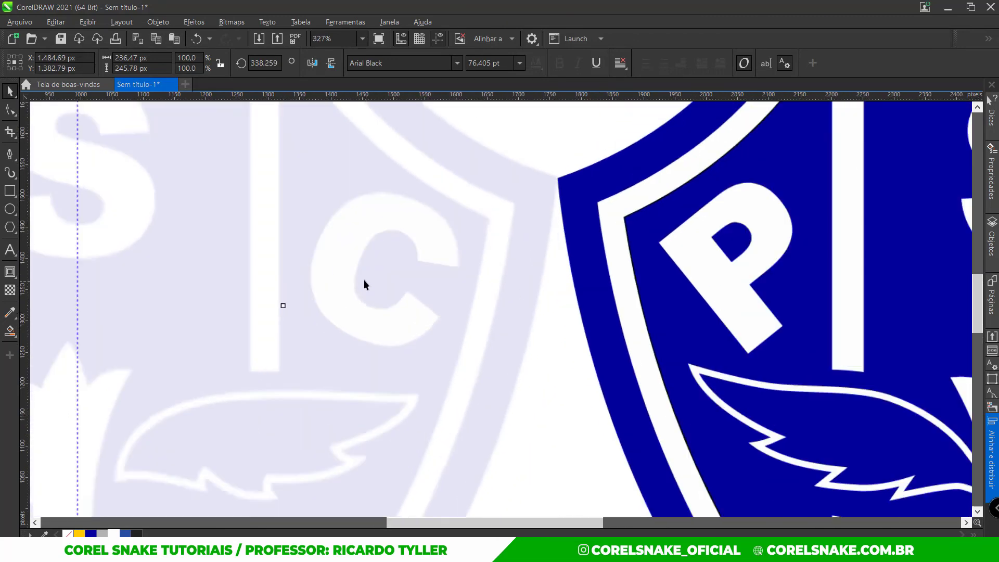
- Check the C's fit in blue, fill it white and place it in the blue shield's section opposite the P
{"action": "scroll", "coordinate": [364, 281], "scroll_direction": "up", "scroll_amount": 3}
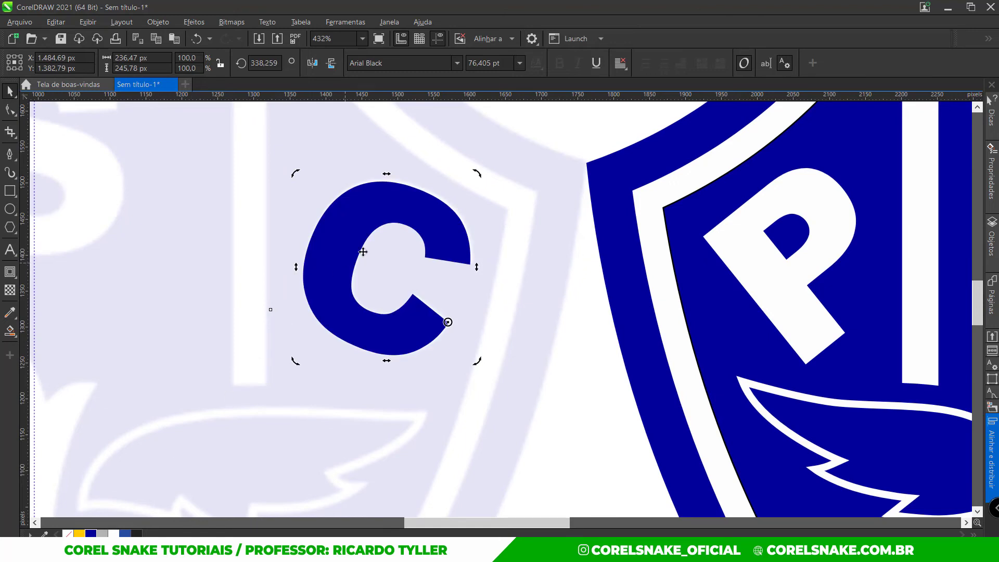
{"action": "left_click", "coordinate": [113, 533]}
{"action": "scroll", "coordinate": [180, 382], "scroll_direction": "down", "scroll_amount": 5}
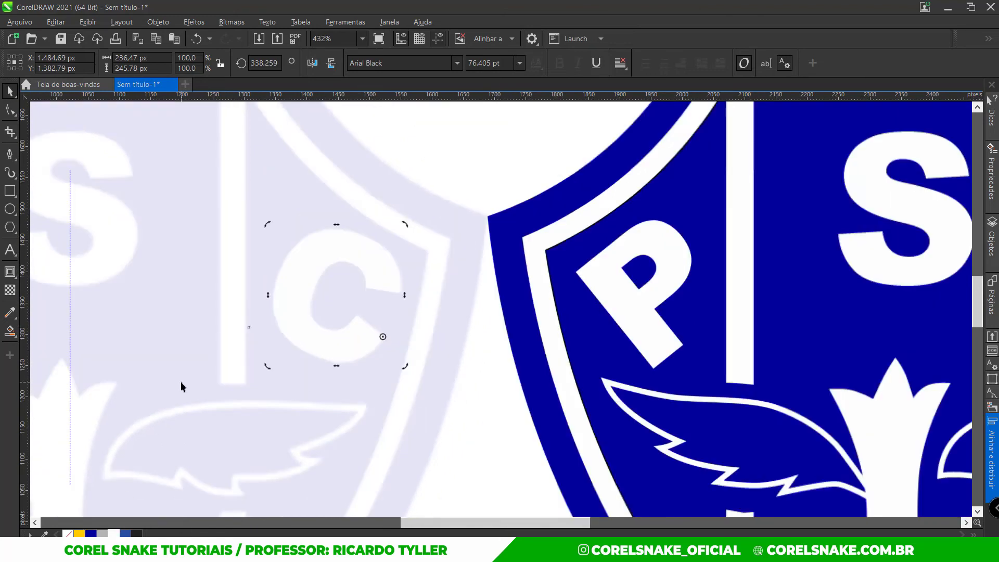
{"action": "key", "text": "shift+Right"}
{"action": "key", "text": "shift+Right"}
{"action": "key", "text": "shift+Right"}
{"action": "scroll", "coordinate": [180, 390], "scroll_direction": "down", "scroll_amount": 2}
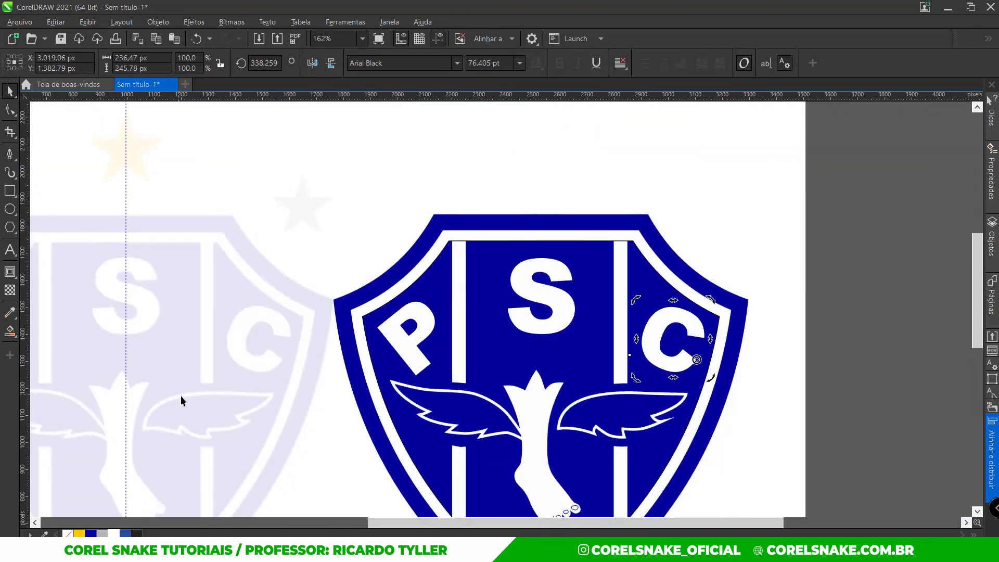
- Draw a five-pointed star about 210 × 200 px over the faded template's grey star on the P side
{"action": "left_click", "coordinate": [560, 359]}
{"action": "scroll", "coordinate": [560, 359], "scroll_direction": "up", "scroll_amount": 1}
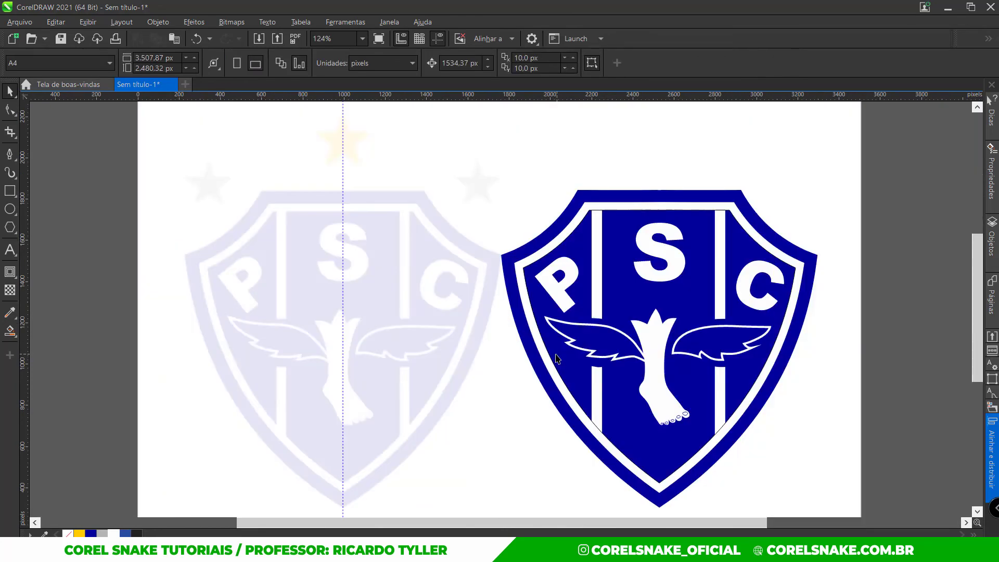
{"action": "scroll", "coordinate": [303, 278], "scroll_direction": "down", "scroll_amount": 1}
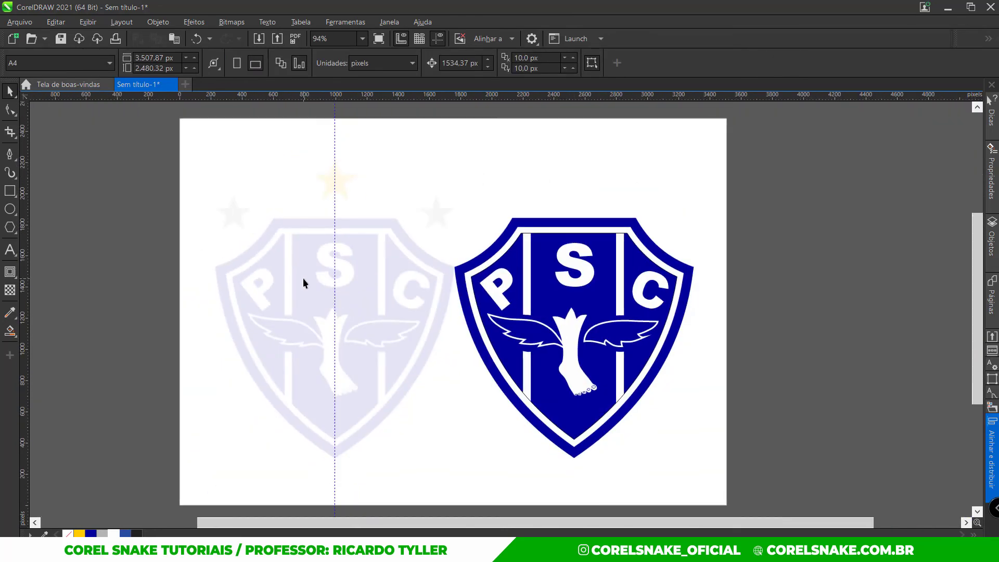
{"action": "scroll", "coordinate": [274, 152], "scroll_direction": "up", "scroll_amount": 2}
{"action": "scroll", "coordinate": [275, 157], "scroll_direction": "up", "scroll_amount": 1}
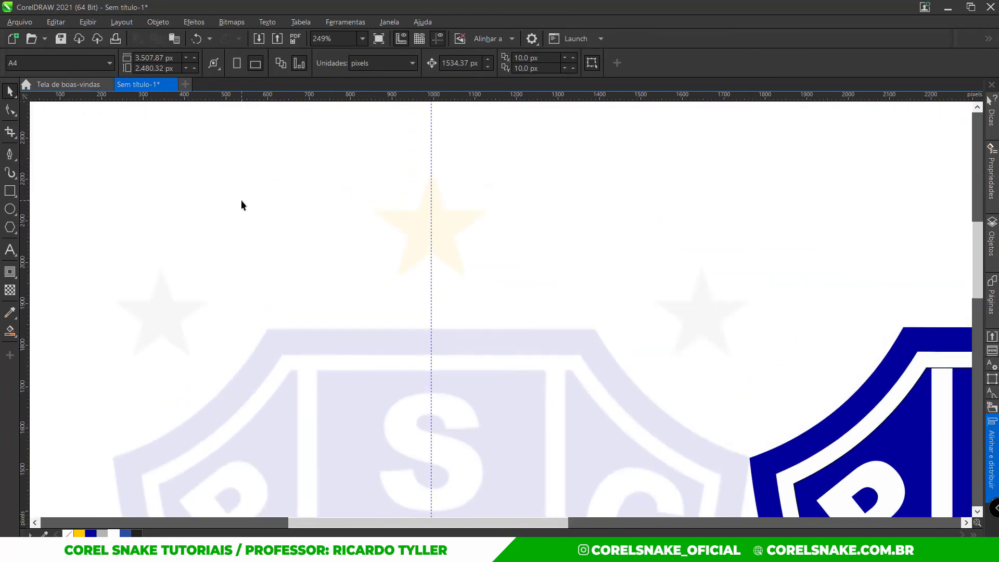
{"action": "left_click", "coordinate": [12, 231]}
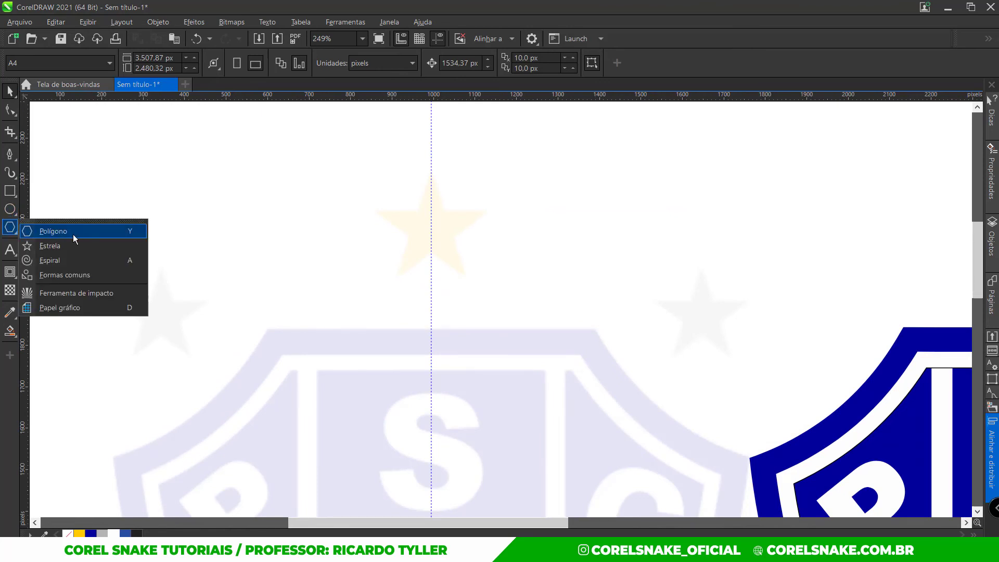
{"action": "left_click", "coordinate": [64, 245]}
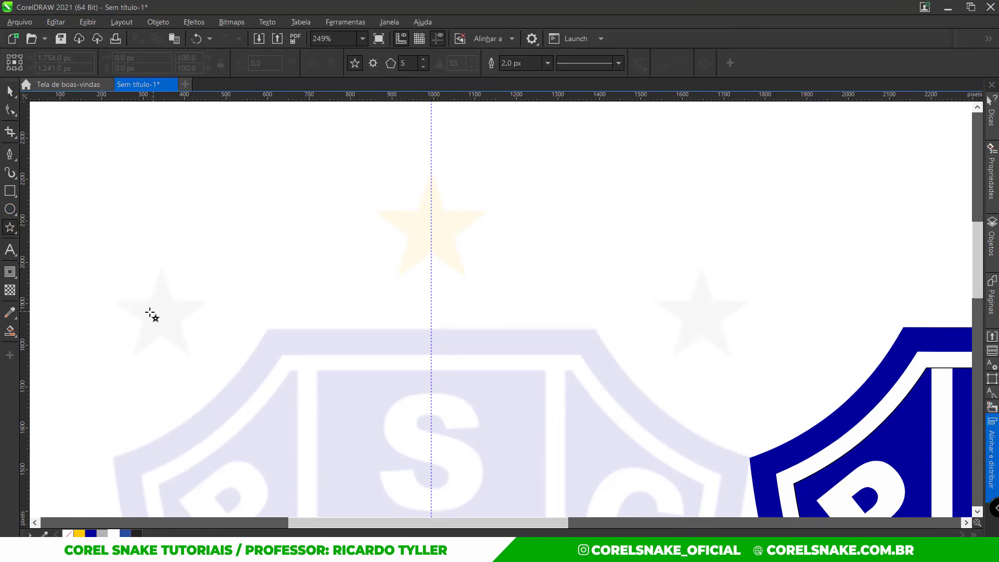
{"action": "scroll", "coordinate": [165, 316], "scroll_direction": "up", "scroll_amount": 1}
{"action": "scroll", "coordinate": [165, 317], "scroll_direction": "up", "scroll_amount": 1}
{"action": "left_click_drag", "start_coordinate": [164, 319], "coordinate": [106, 249]}
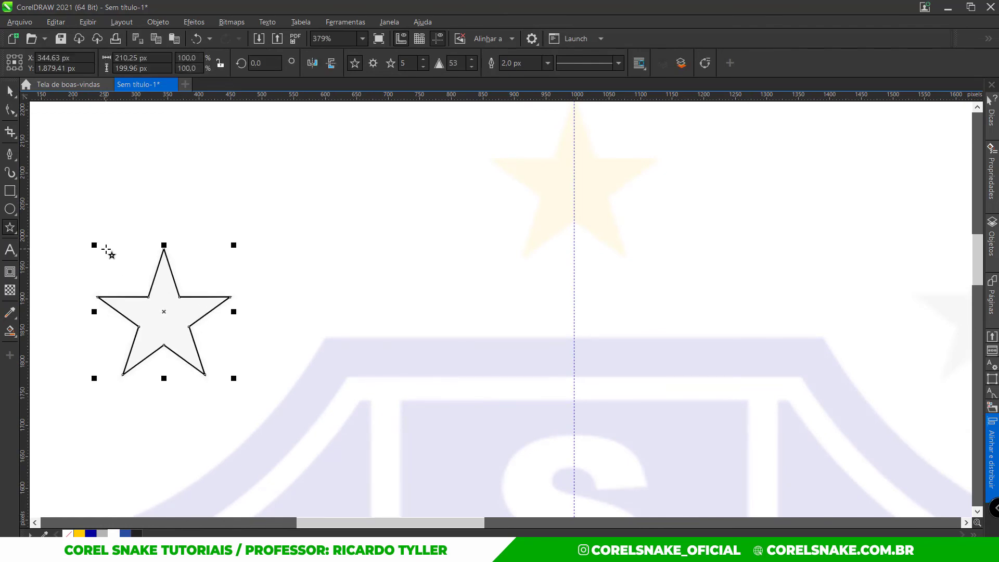
- Copy the star onto the template's gold star and onto the grey star on the C side
{"action": "left_click", "coordinate": [10, 91]}
{"action": "scroll", "coordinate": [99, 288], "scroll_direction": "down", "scroll_amount": 3}
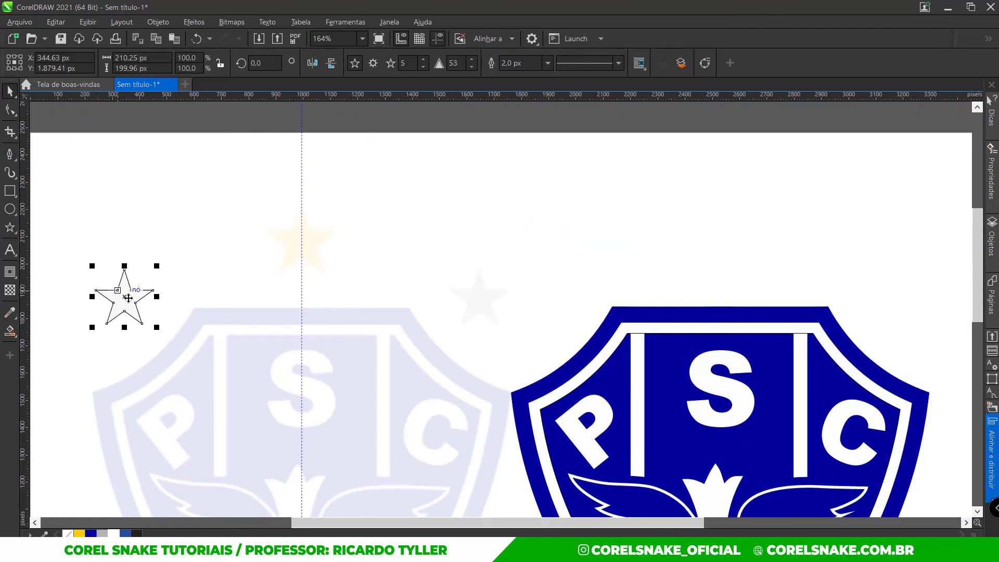
{"action": "left_click_drag", "start_coordinate": [140, 297], "coordinate": [303, 245]}
- Enlarge the centre star to about 261 × 249 px and align it with the template's gold star
{"action": "scroll", "coordinate": [303, 245], "scroll_direction": "up", "scroll_amount": 3}
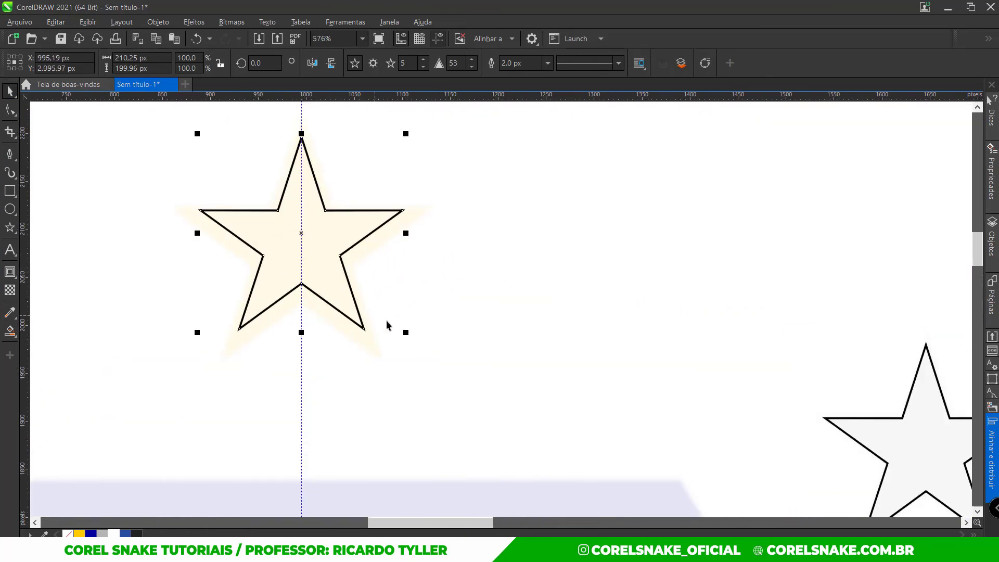
{"action": "left_click_drag", "start_coordinate": [406, 333], "coordinate": [430, 361]}
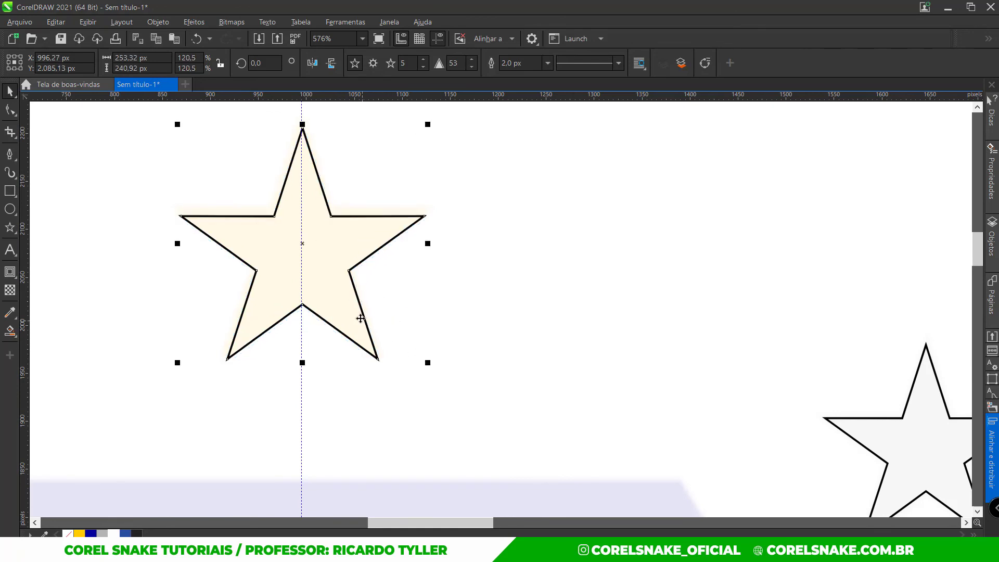
{"action": "key", "text": "ctrl+z"}
{"action": "scroll", "coordinate": [319, 270], "scroll_direction": "up", "scroll_amount": 2}
{"action": "left_click_drag", "start_coordinate": [319, 270], "coordinate": [326, 289]}
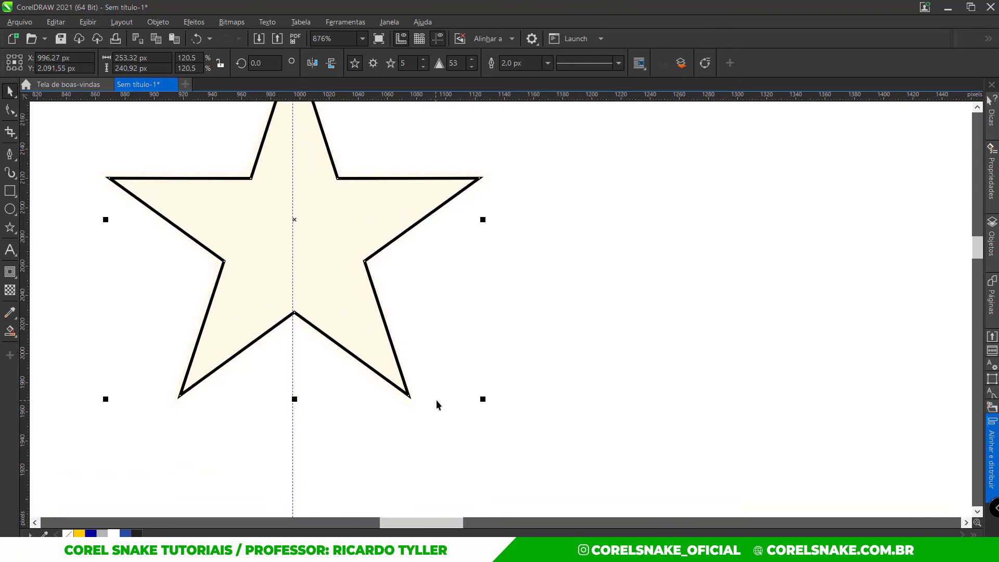
{"action": "left_click_drag", "start_coordinate": [486, 399], "coordinate": [489, 404]}
{"action": "scroll", "coordinate": [460, 387], "scroll_direction": "down", "scroll_amount": 6}
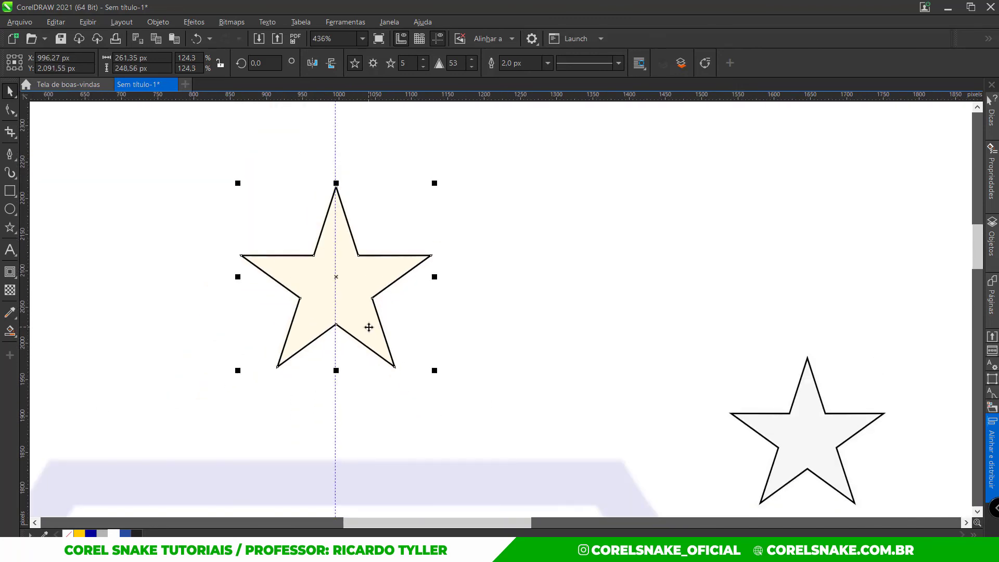
- Fill the centre star with gold and the two side stars with grey
{"action": "left_click", "coordinate": [79, 532]}
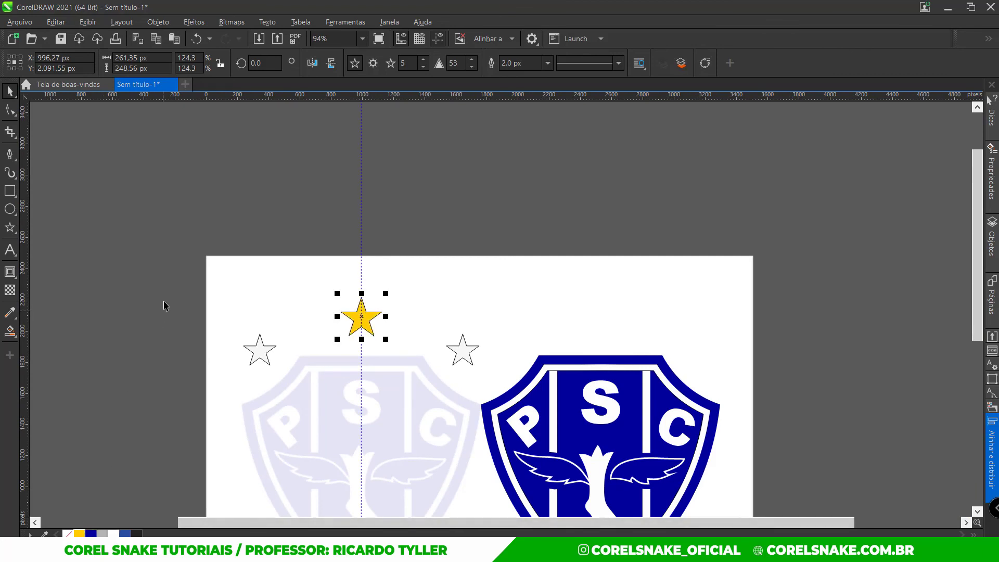
{"action": "left_click_drag", "start_coordinate": [165, 280], "coordinate": [404, 364]}
{"action": "left_click_drag", "start_coordinate": [156, 330], "coordinate": [547, 400]}
{"action": "left_click", "coordinate": [104, 533]}
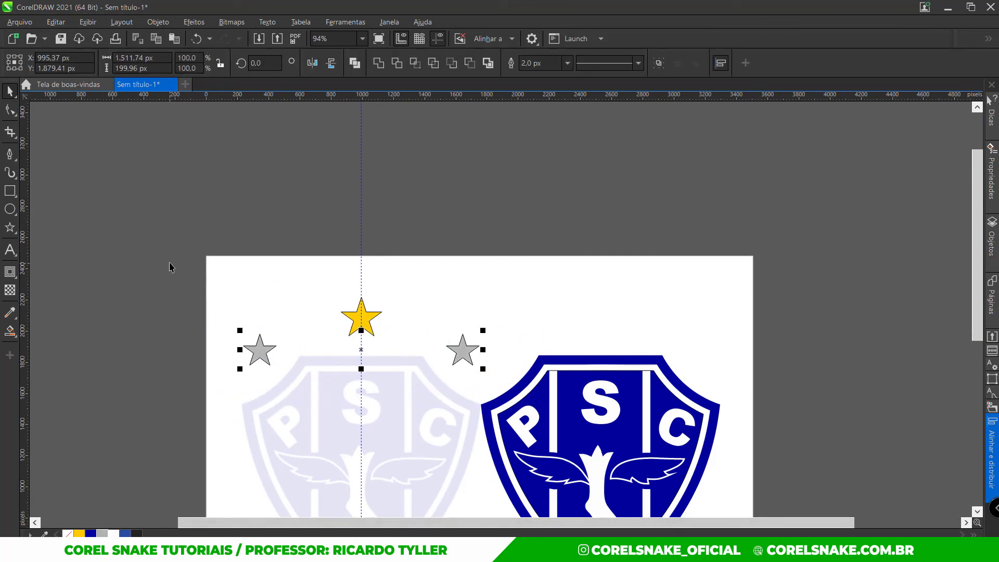
- Remove the outlines from all three stars and move them above the blue shield
{"action": "left_click_drag", "start_coordinate": [169, 267], "coordinate": [523, 400]}
{"action": "right_click", "coordinate": [66, 533]}
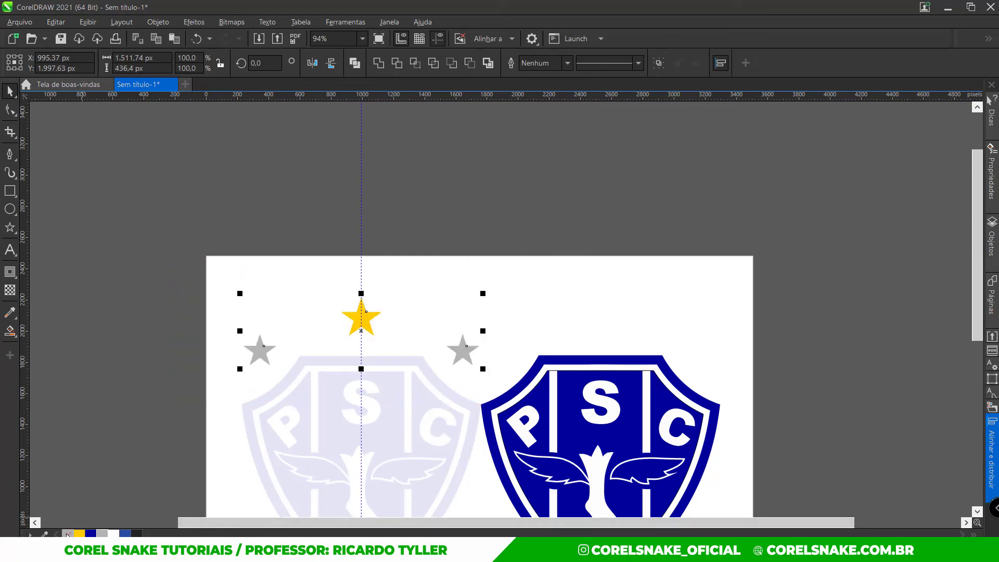
{"action": "key", "text": "ctrl+z"}
{"action": "scroll", "coordinate": [156, 441], "scroll_direction": "down", "scroll_amount": 3}
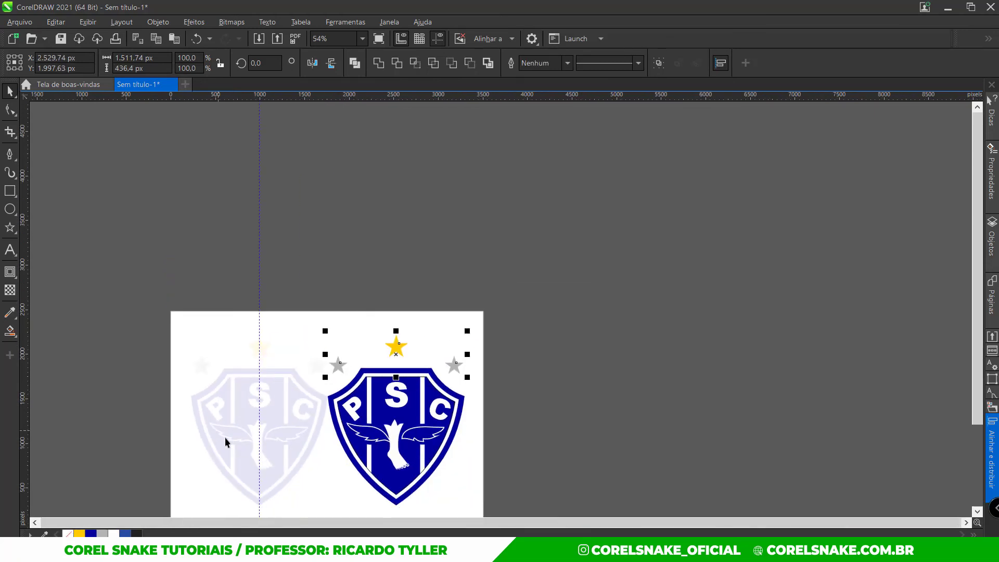
- Unlock the faded template crest and delete it
{"action": "key", "text": "Escape"}
{"action": "right_click", "coordinate": [240, 433]}
{"action": "left_click", "coordinate": [260, 460]}
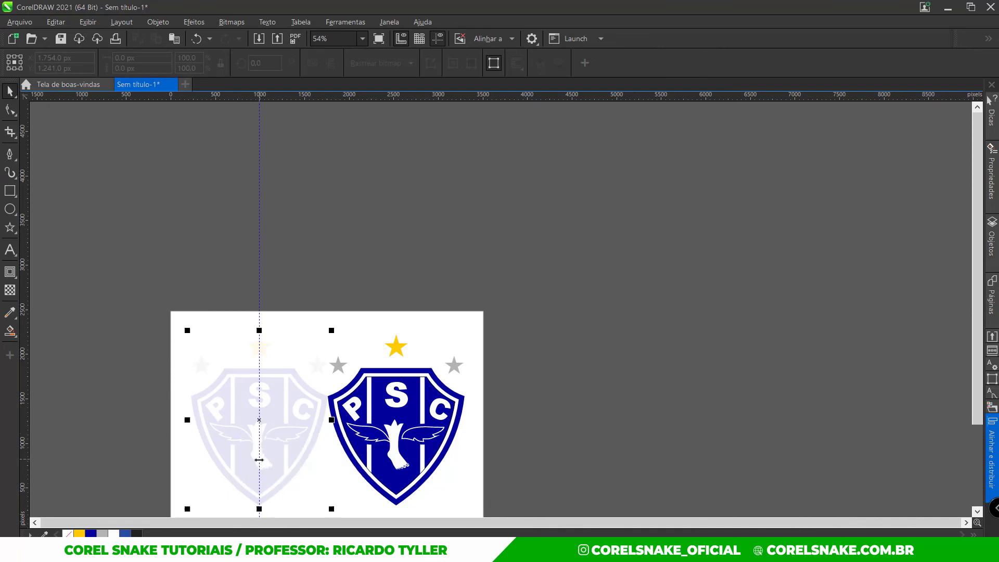
{"action": "key", "text": "Delete"}
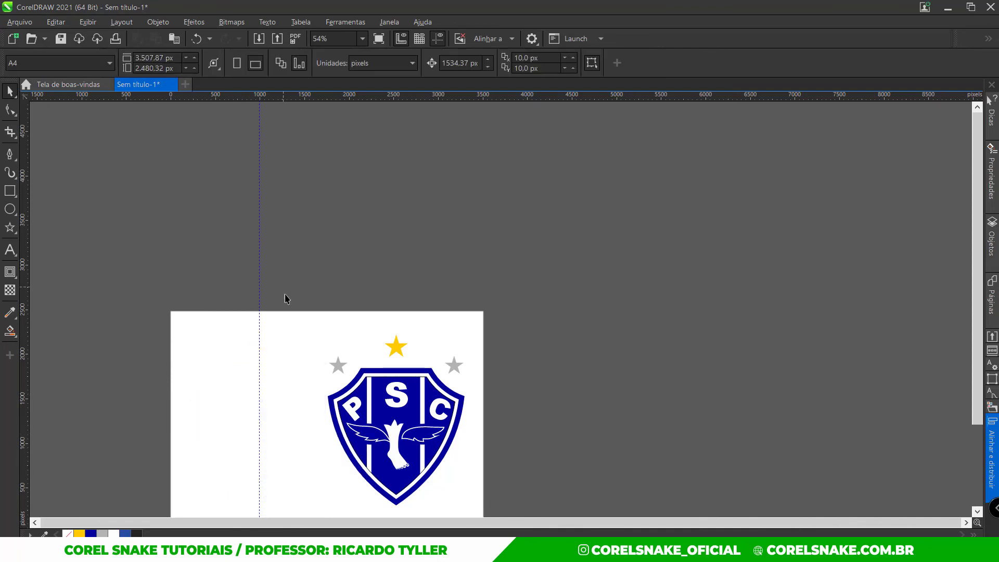
- Group the blue shield with its stars and centre the group on the page
{"action": "left_click_drag", "start_coordinate": [285, 298], "coordinate": [503, 521]}
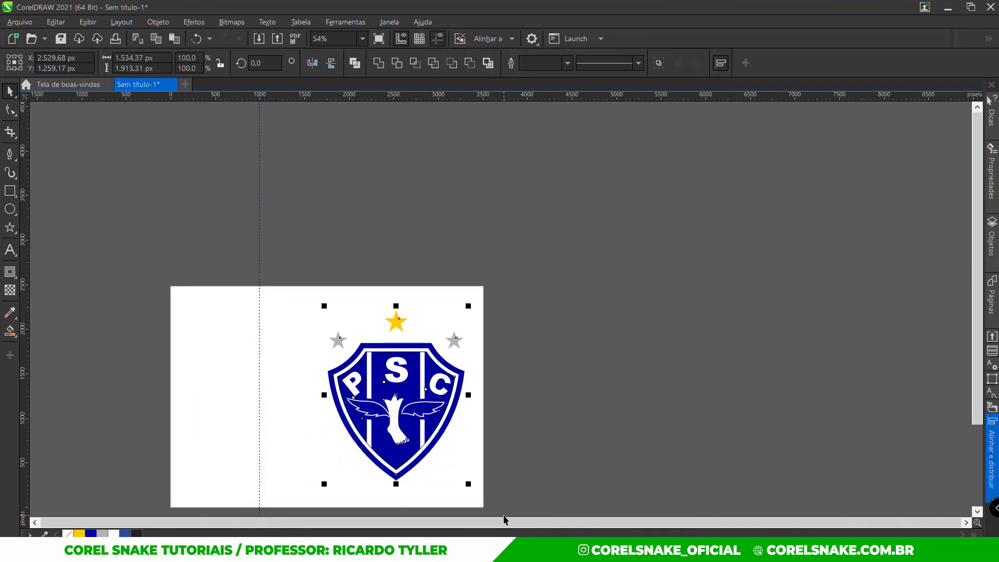
{"action": "key", "text": "ctrl+g"}
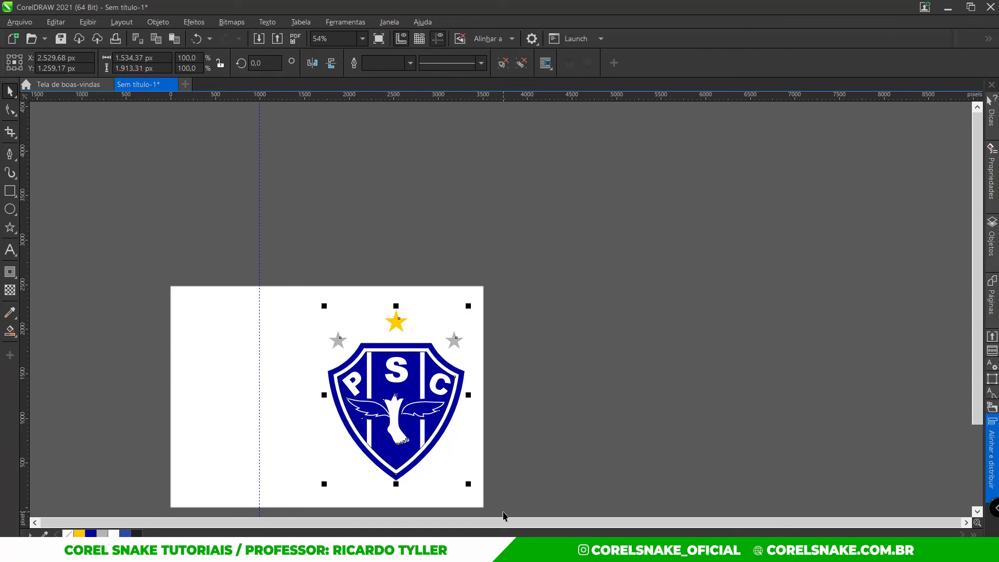
{"action": "key", "text": "p"}
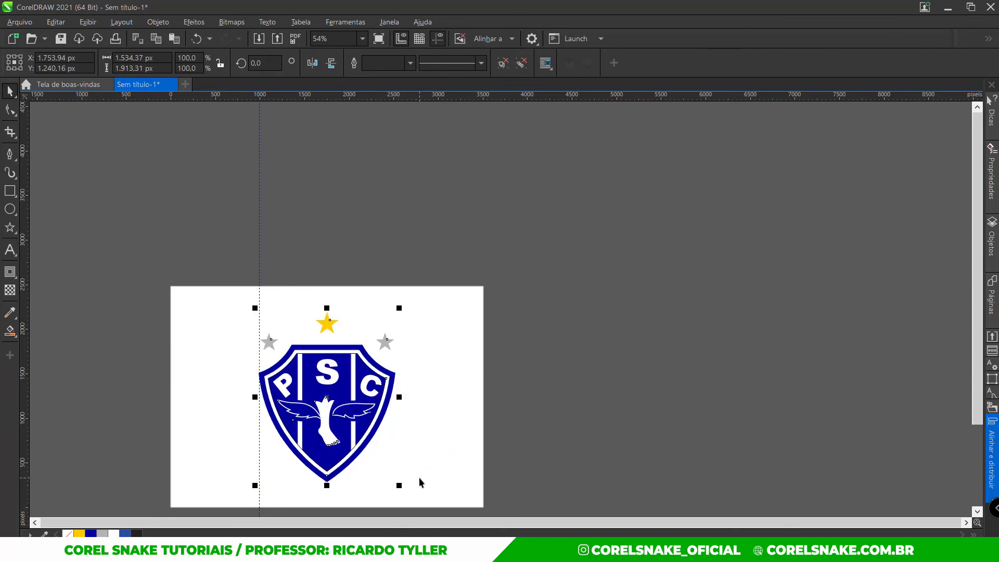
- Delete the vertical guideline beside the crest
{"action": "key", "text": "shift+F2"}
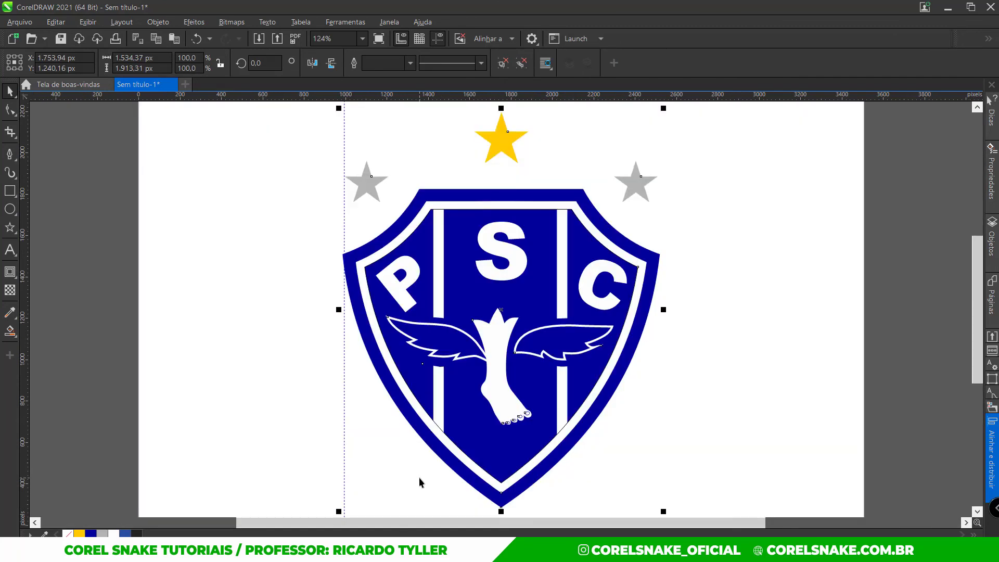
{"action": "left_click", "coordinate": [345, 426]}
{"action": "key", "text": "Delete"}
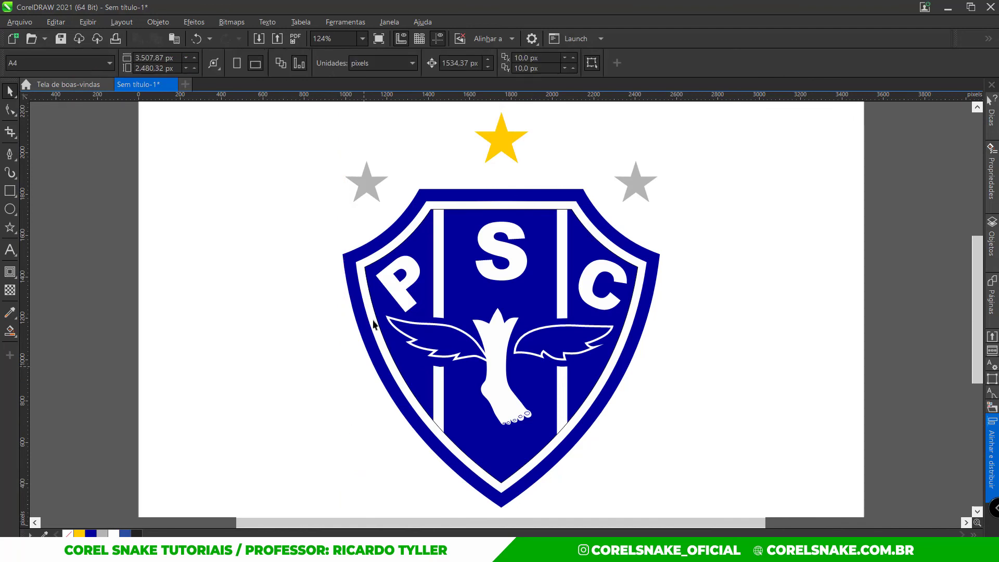
- Try removing the outline from the whole grouped crest to clear the thin black line around the inner shield
{"action": "scroll", "coordinate": [440, 213], "scroll_direction": "up", "scroll_amount": 3}
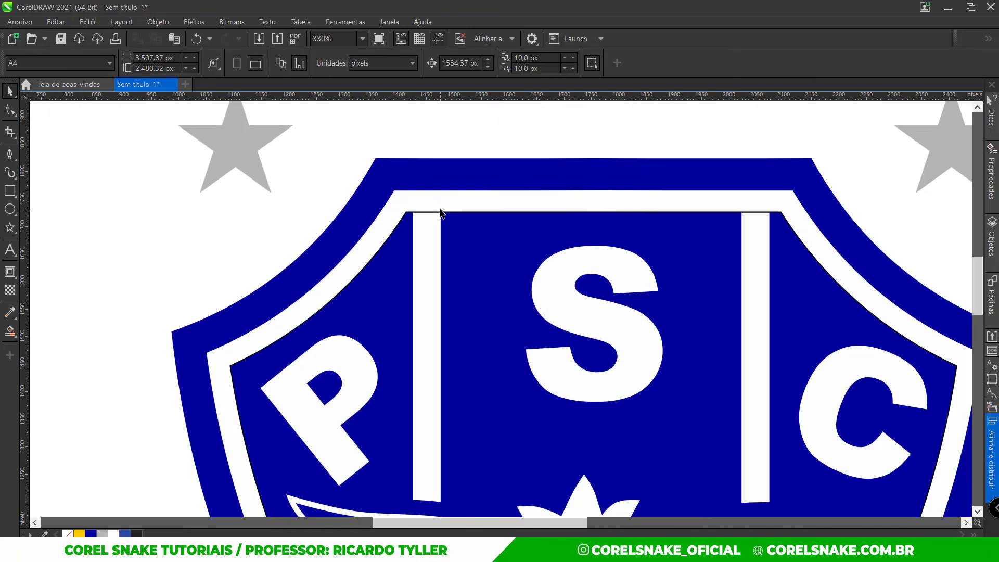
{"action": "left_click", "coordinate": [433, 220]}
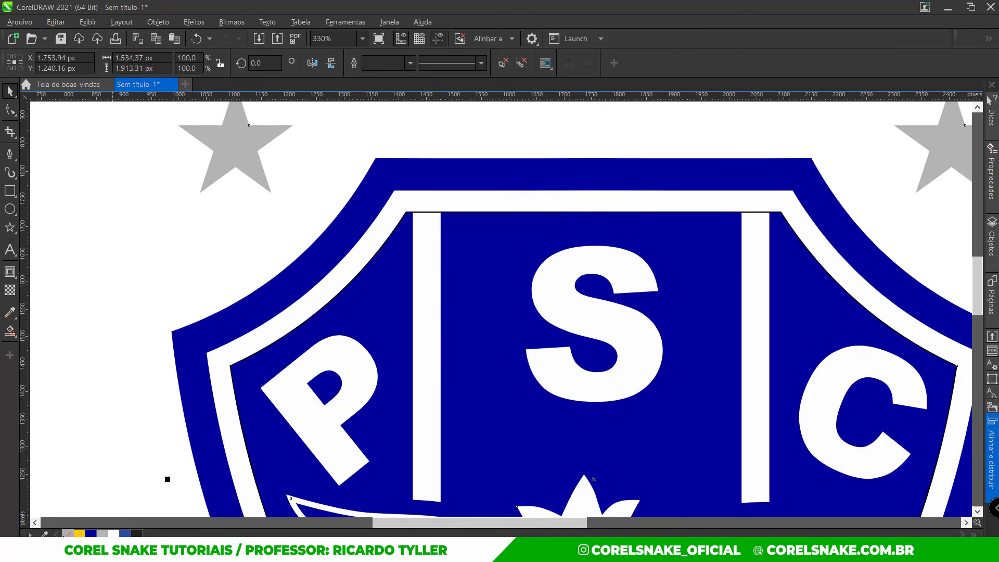
{"action": "scroll", "coordinate": [455, 247], "scroll_direction": "down", "scroll_amount": 2}
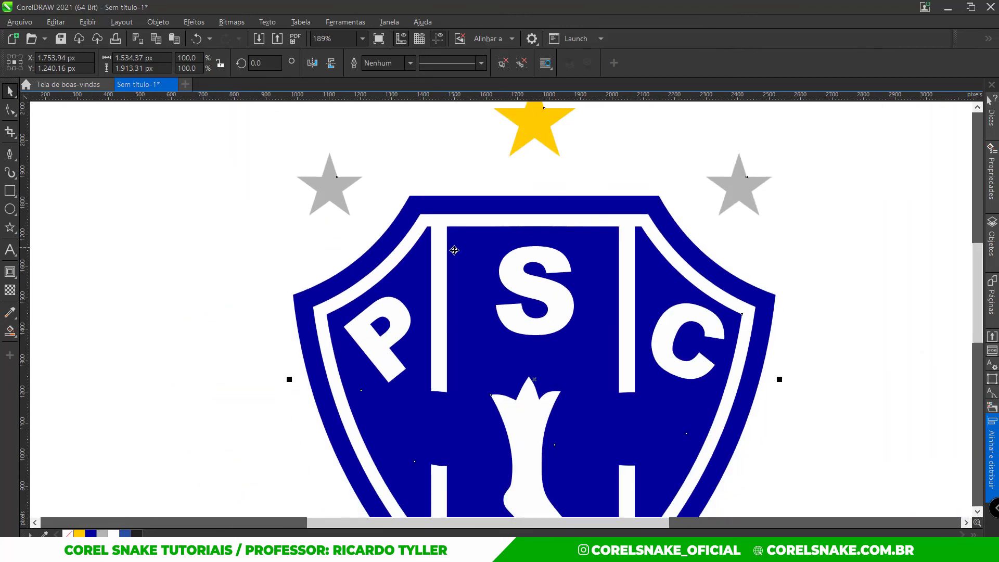
{"action": "scroll", "coordinate": [454, 251], "scroll_direction": "down", "scroll_amount": 1}
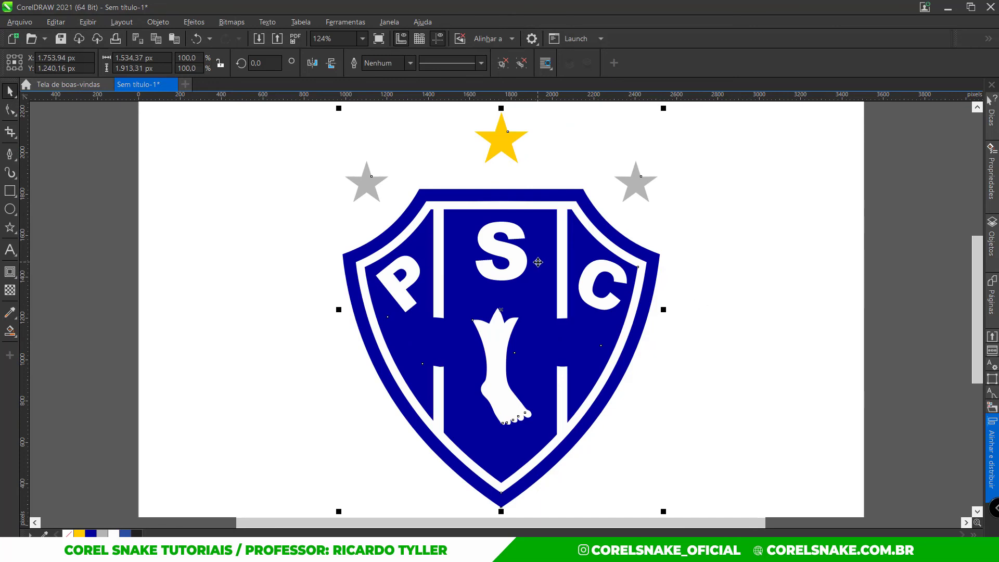
{"action": "scroll", "coordinate": [571, 213], "scroll_direction": "down", "scroll_amount": 1}
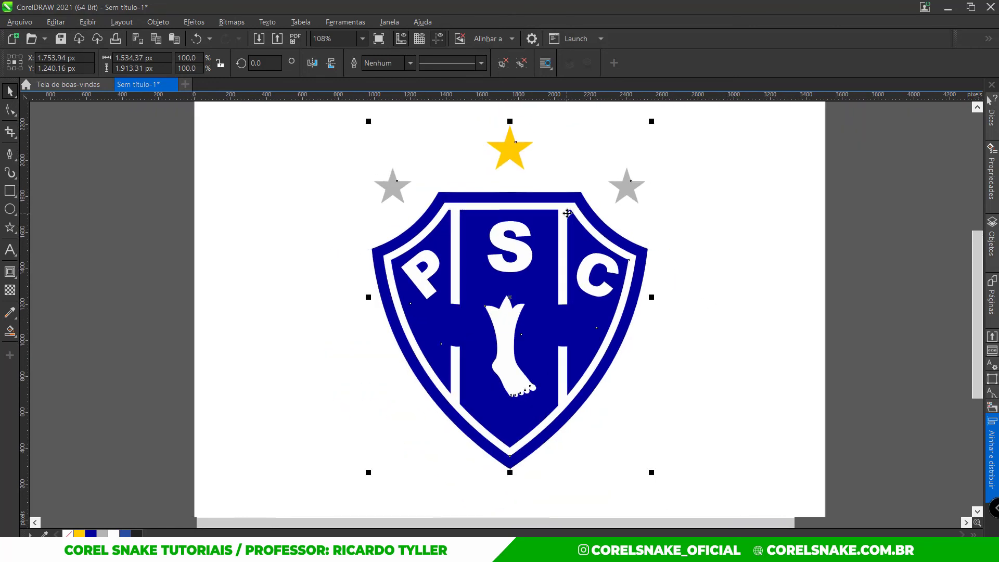
- Undo the edits back to the ungrouped crest with the locked template and vertical guideline
{"action": "key", "text": "ctrl+z"}
{"action": "key", "text": "ctrl+z"}
{"action": "key", "text": "ctrl+z"}
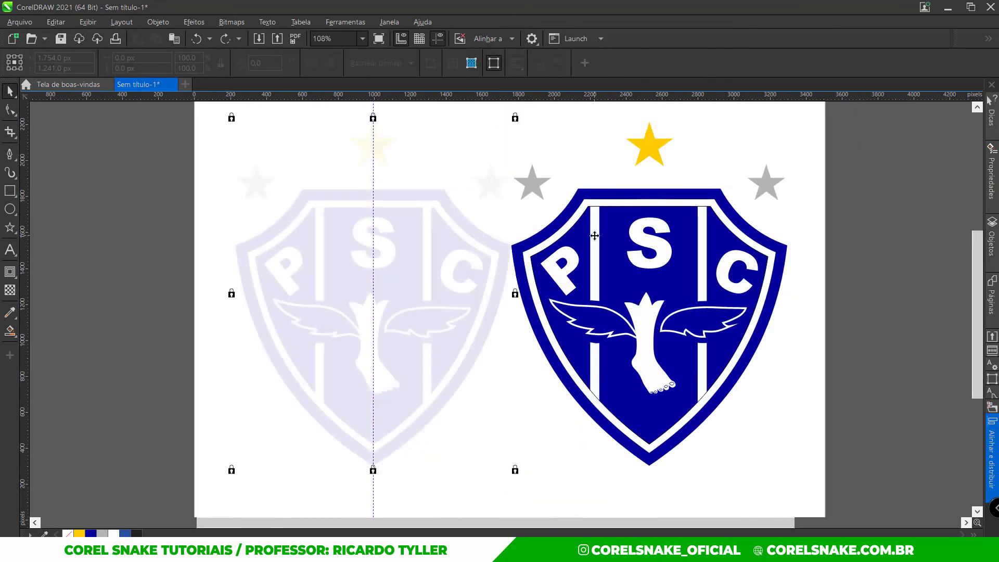
- Select the white vertical stripes clipped inside the blue inner shield and shift them slightly towards the C, to X 2,534 px
{"action": "scroll", "coordinate": [330, 205], "scroll_direction": "up", "scroll_amount": 7}
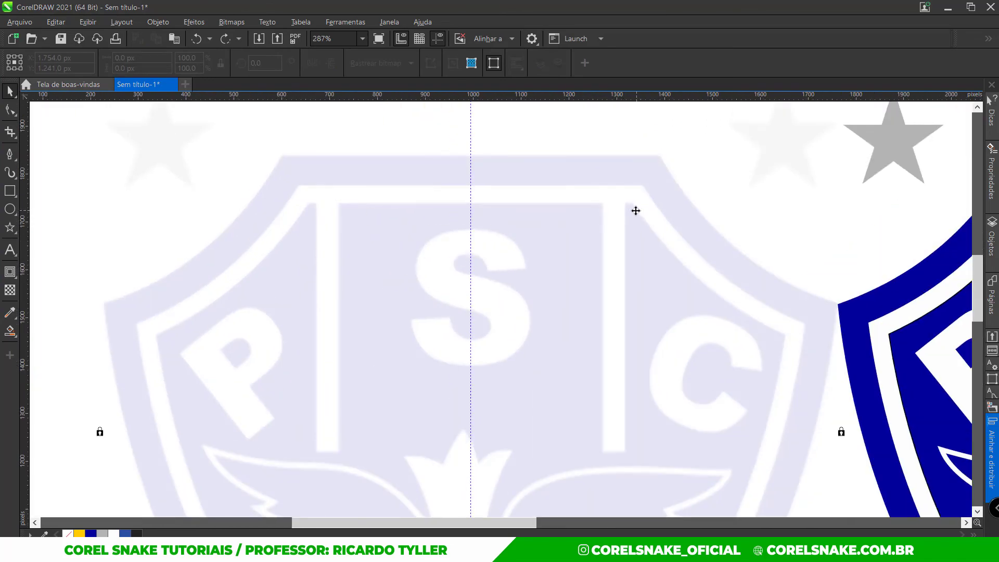
{"action": "scroll", "coordinate": [263, 223], "scroll_direction": "down", "scroll_amount": 6}
{"action": "scroll", "coordinate": [620, 205], "scroll_direction": "up", "scroll_amount": 9}
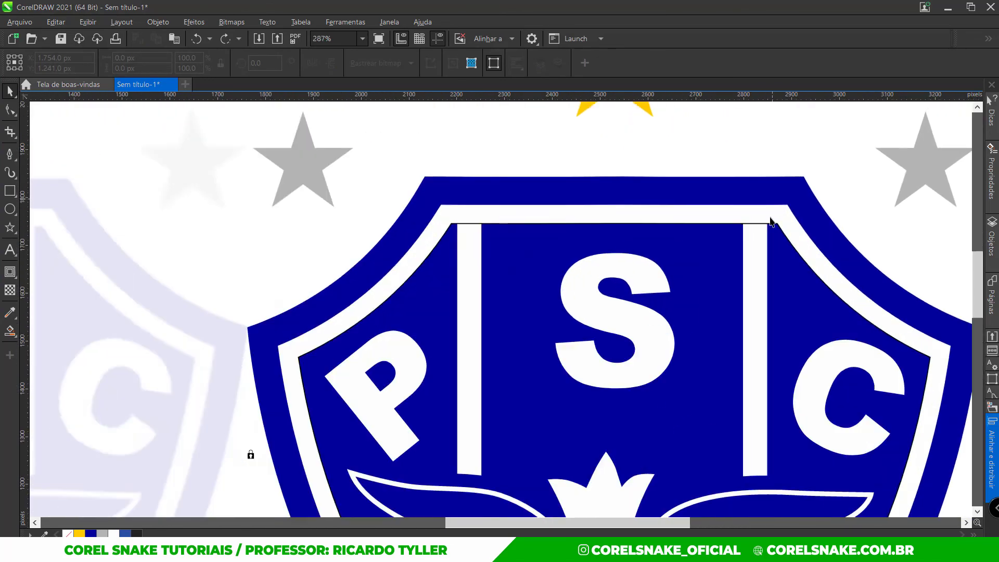
{"action": "left_click", "coordinate": [287, 255]}
{"action": "scroll", "coordinate": [345, 239], "scroll_direction": "down", "scroll_amount": 9}
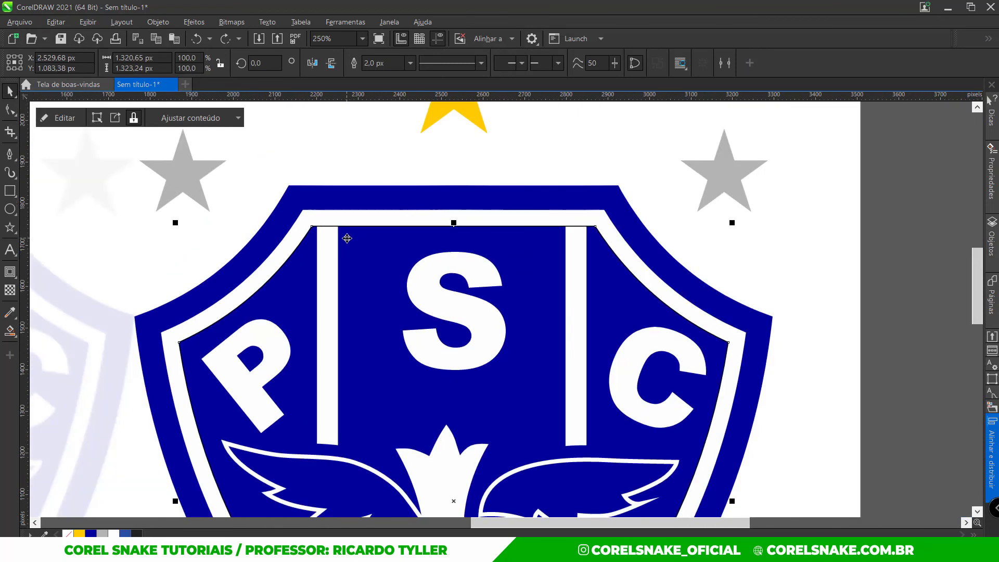
{"action": "scroll", "coordinate": [356, 274], "scroll_direction": "up", "scroll_amount": 4}
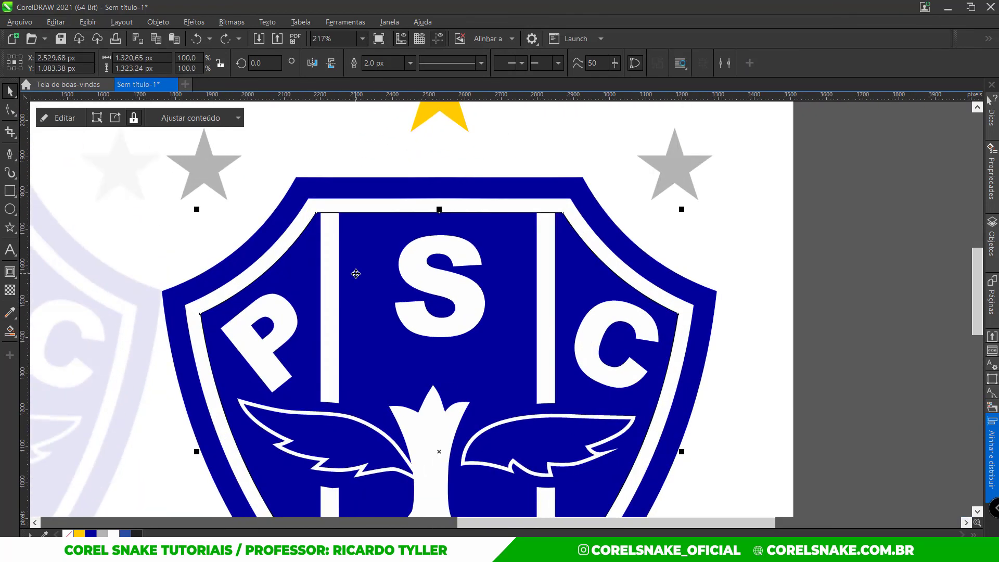
{"action": "left_click", "coordinate": [356, 274], "text": "alt"}
{"action": "left_click", "coordinate": [355, 274], "text": "alt"}
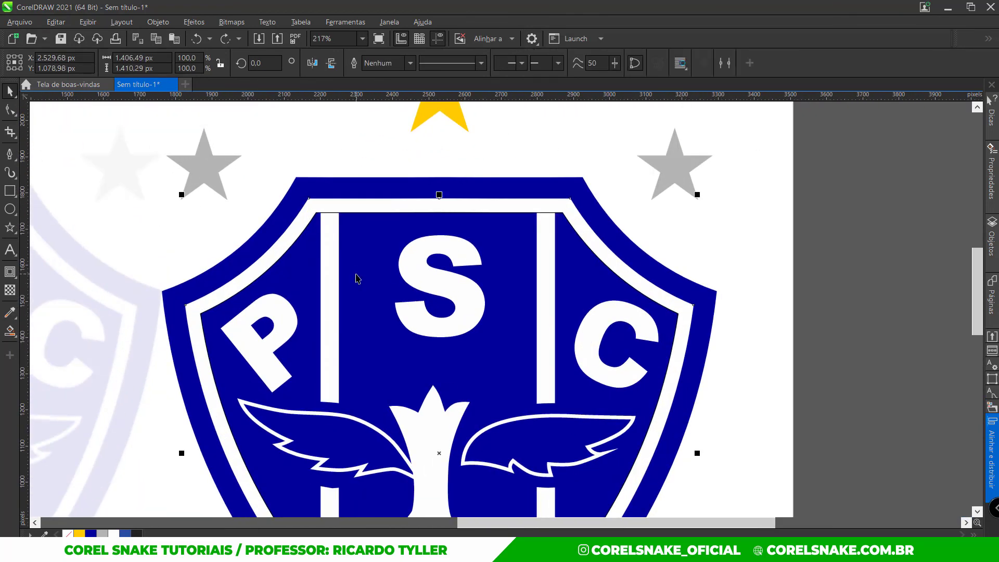
{"action": "mouse_move", "coordinate": [431, 452]}
{"action": "left_mouse_down"}
{"action": "mouse_move", "coordinate": [448, 460]}
{"action": "mouse_move", "coordinate": [440, 452]}
{"action": "left_mouse_up"}
{"action": "key", "text": "Escape"}
{"action": "left_click", "coordinate": [369, 265]}
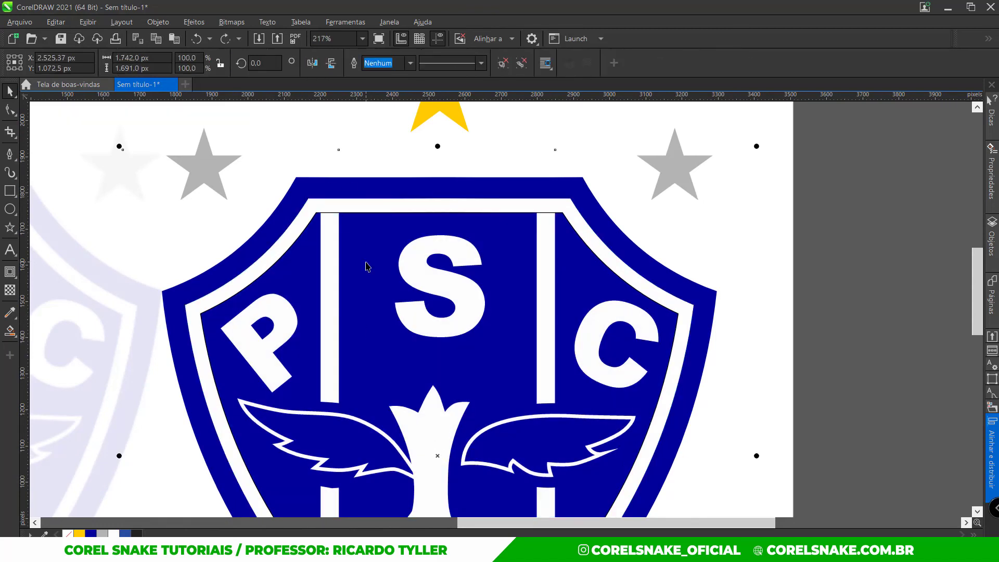
{"action": "left_click_drag", "start_coordinate": [368, 260], "coordinate": [370, 261]}
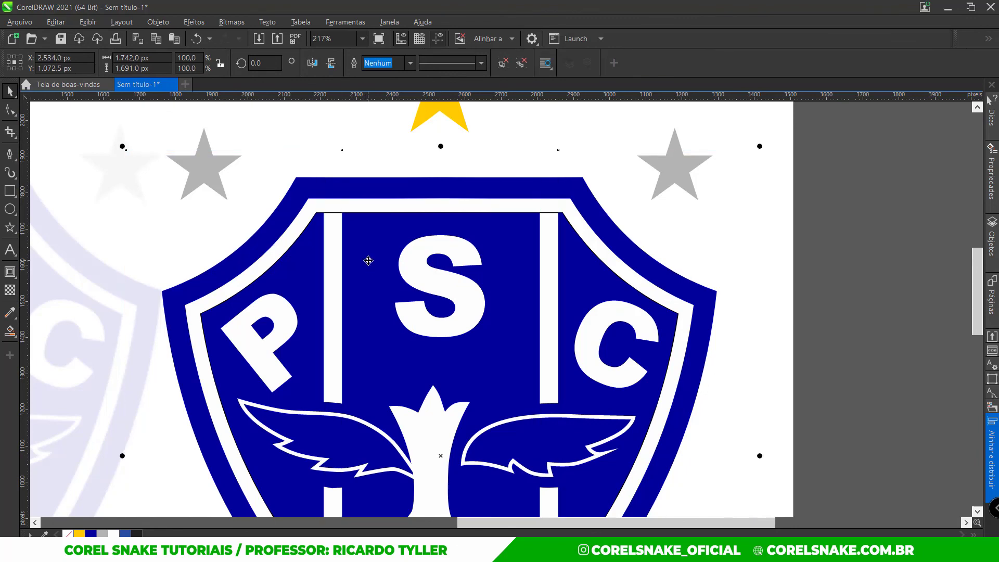
- Shift the white vertical stripes clipped inside the inner shield slightly towards the P, to X 2,531.03 px
{"action": "scroll", "coordinate": [365, 240], "scroll_direction": "up", "scroll_amount": 3}
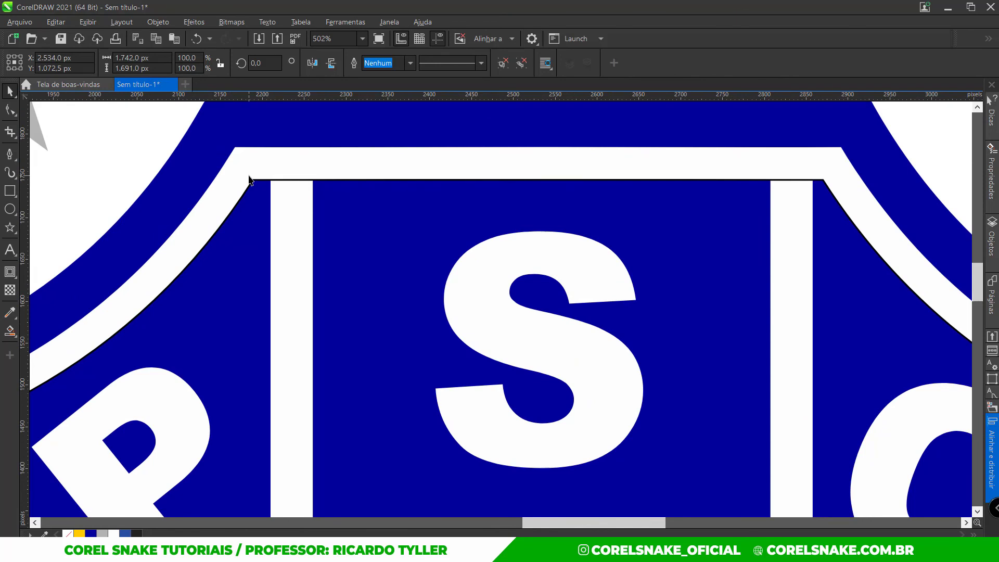
{"action": "scroll", "coordinate": [341, 219], "scroll_direction": "up", "scroll_amount": 2}
{"action": "left_click_drag", "start_coordinate": [342, 219], "coordinate": [406, 229]}
{"action": "scroll", "coordinate": [339, 223], "scroll_direction": "down", "scroll_amount": 3}
{"action": "scroll", "coordinate": [292, 203], "scroll_direction": "up", "scroll_amount": 3}
- Remove the thin black outline from the blue inner shield that holds the stripes
{"action": "scroll", "coordinate": [404, 227], "scroll_direction": "down", "scroll_amount": 8}
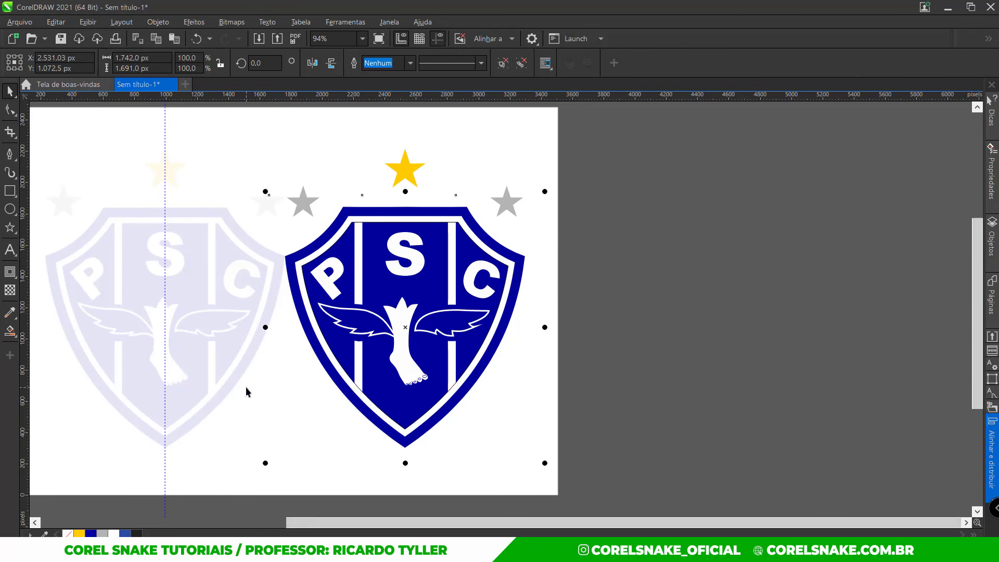
{"action": "left_click", "coordinate": [342, 279]}
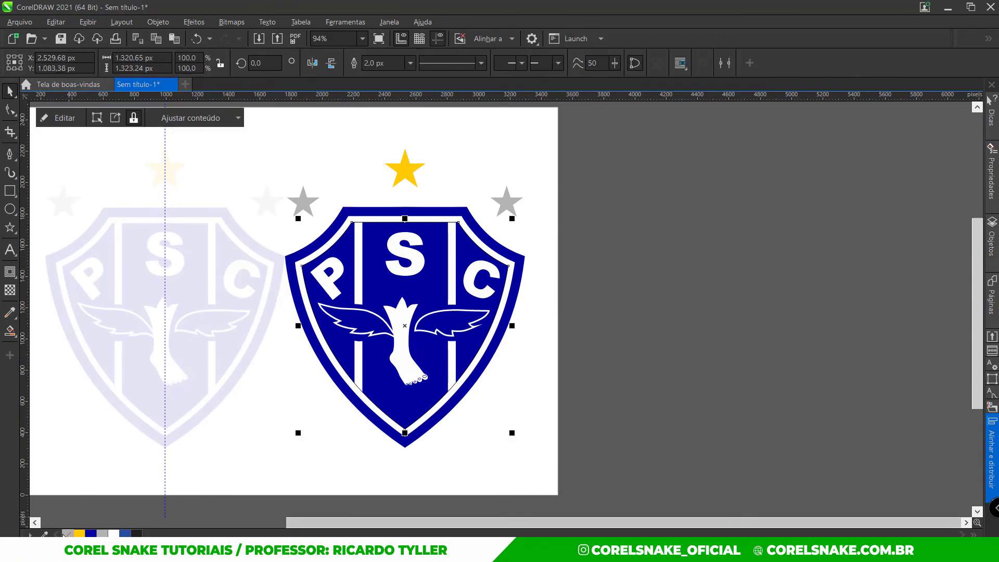
{"action": "right_click", "coordinate": [68, 533]}
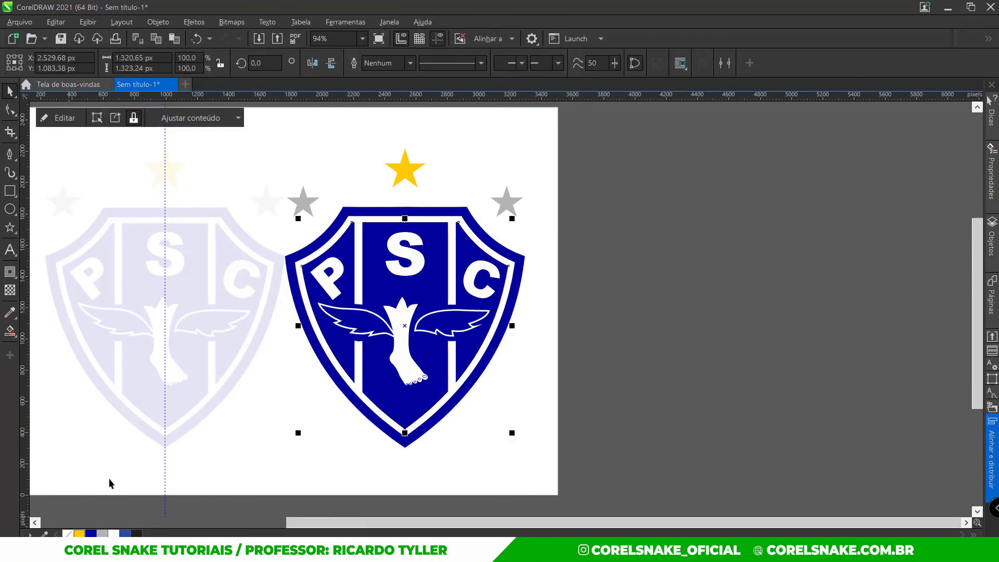
- Unlock the faded template image of the crest and delete it
{"action": "right_click", "coordinate": [207, 338]}
{"action": "left_click", "coordinate": [244, 362]}
{"action": "left_click", "coordinate": [219, 324]}
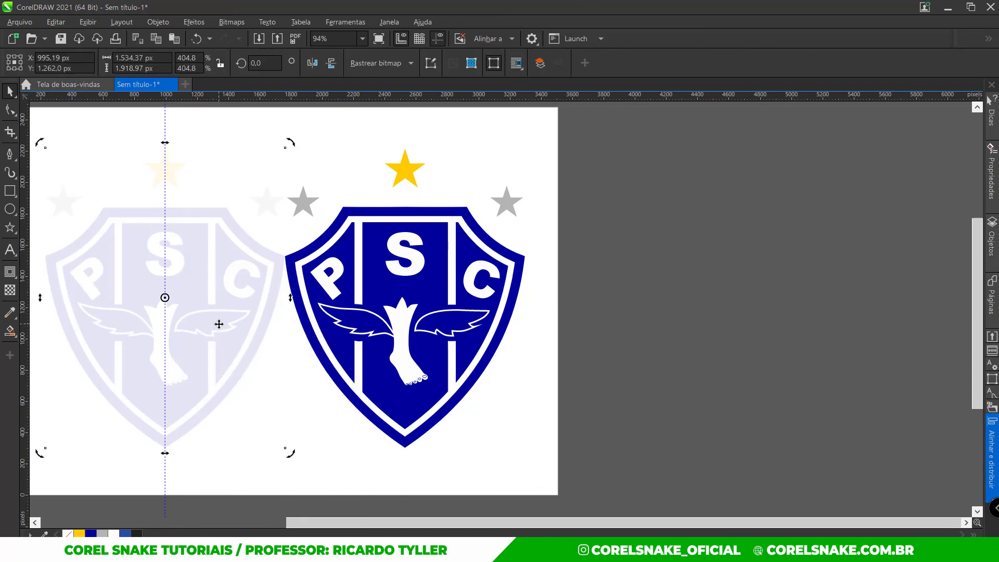
{"action": "key", "text": "Delete"}
- Select the whole crest with its three stars, group it and centre it on the page
{"action": "scroll", "coordinate": [317, 312], "scroll_direction": "down", "scroll_amount": 2}
{"action": "left_click_drag", "start_coordinate": [284, 212], "coordinate": [519, 387]}
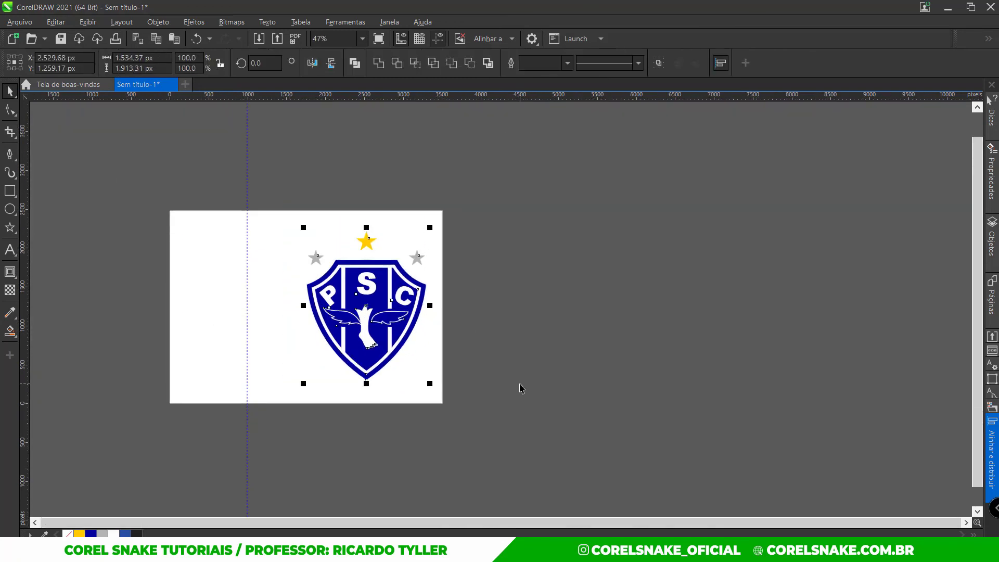
{"action": "key", "text": "p"}
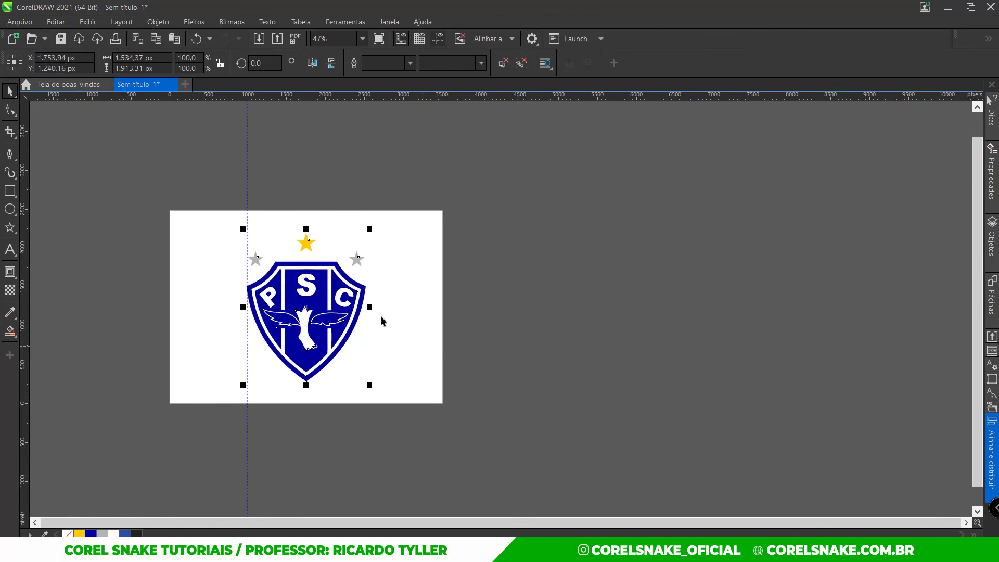
- Delete the vertical guideline crossing the page, fit the page in view and preview the finished crest full screen
{"action": "left_click", "coordinate": [248, 179]}
{"action": "key", "text": "Delete"}
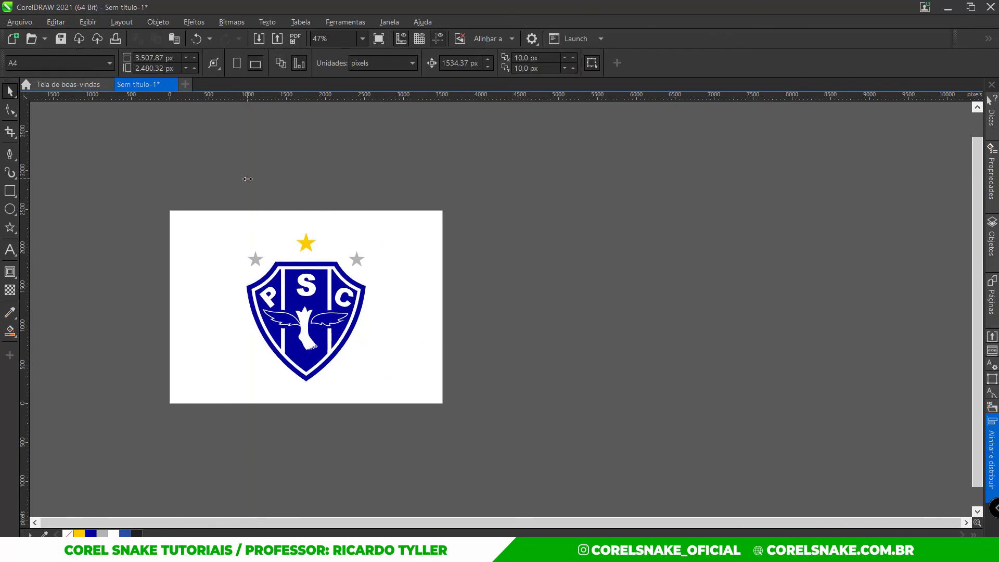
{"action": "key", "text": "shift+F4"}
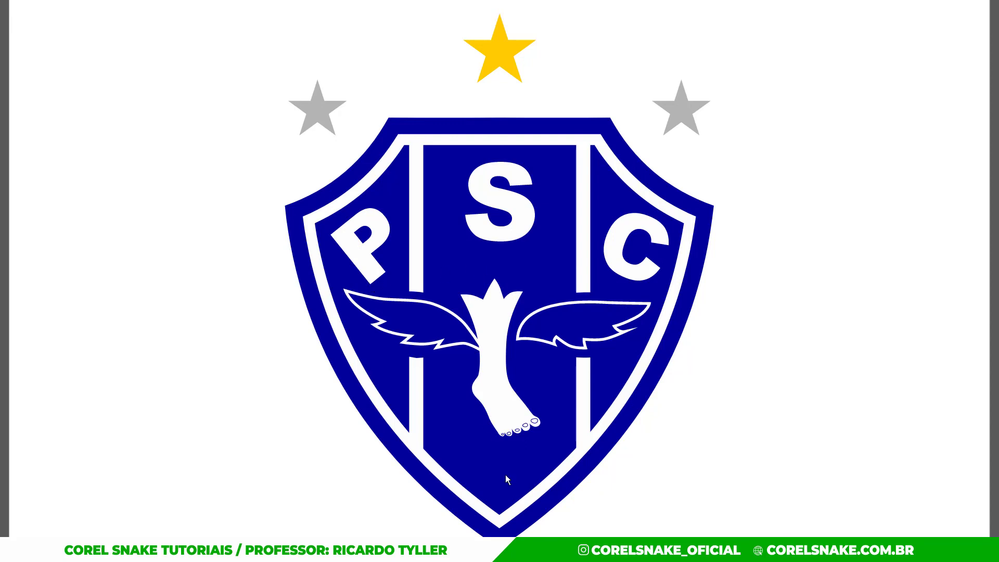
{"action": "left_click", "coordinate": [402, 341]}
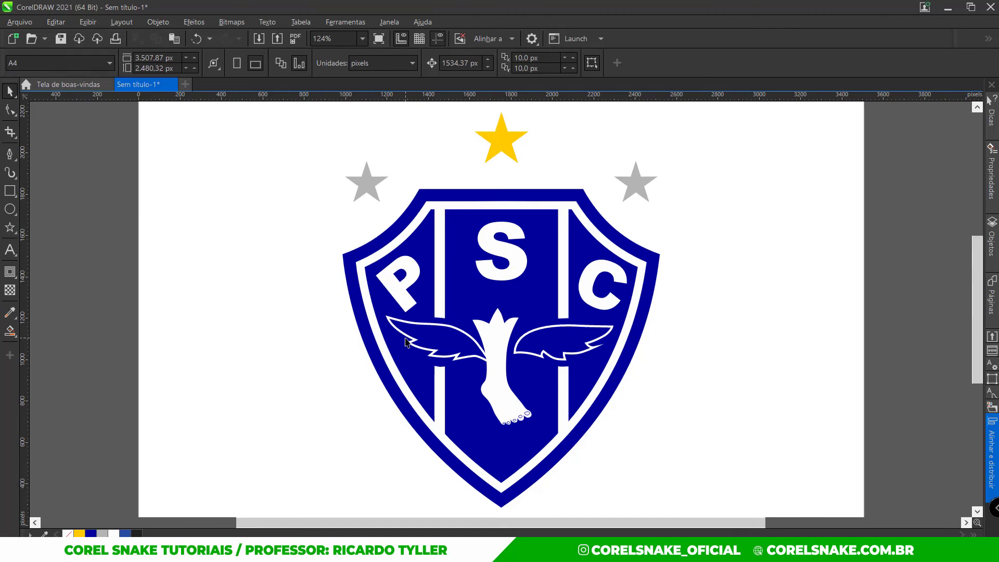